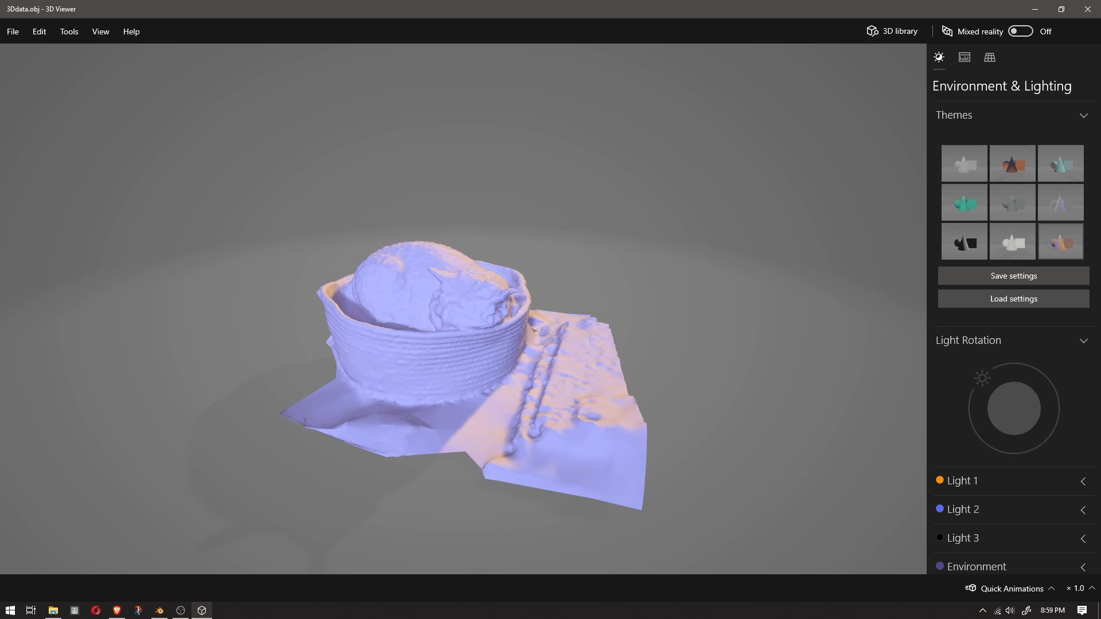
Close the 3D Viewer preview of 3Ddata.obj and shrink and move the Sleeping Cat folder window clear of the default cube.
{"action": "left_click", "coordinate": [989, 58]}
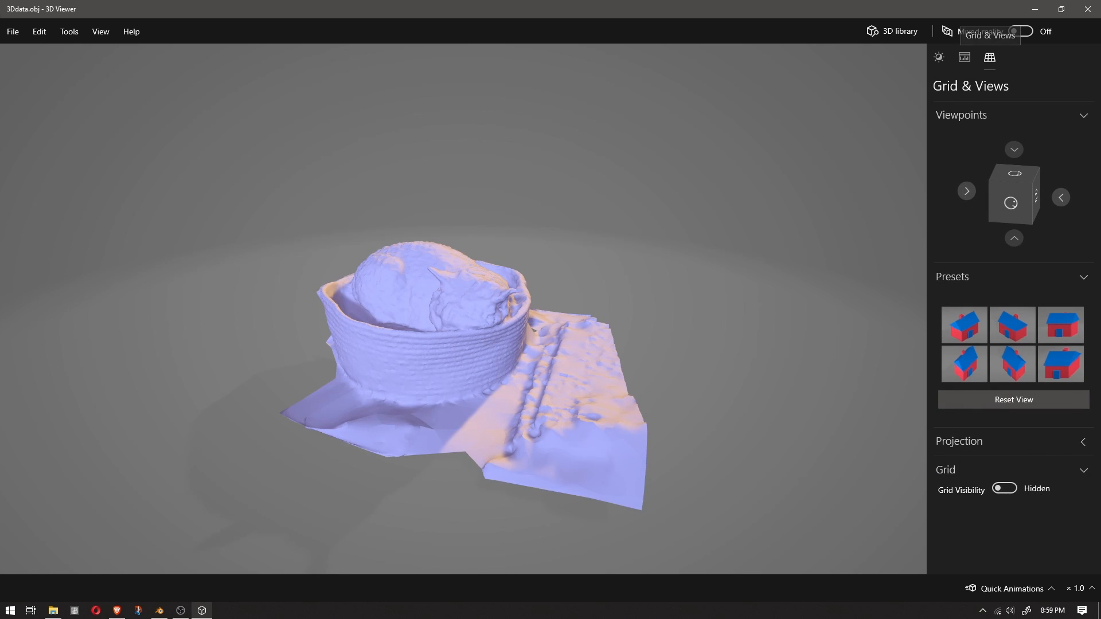
{"action": "left_click", "coordinate": [1087, 9]}
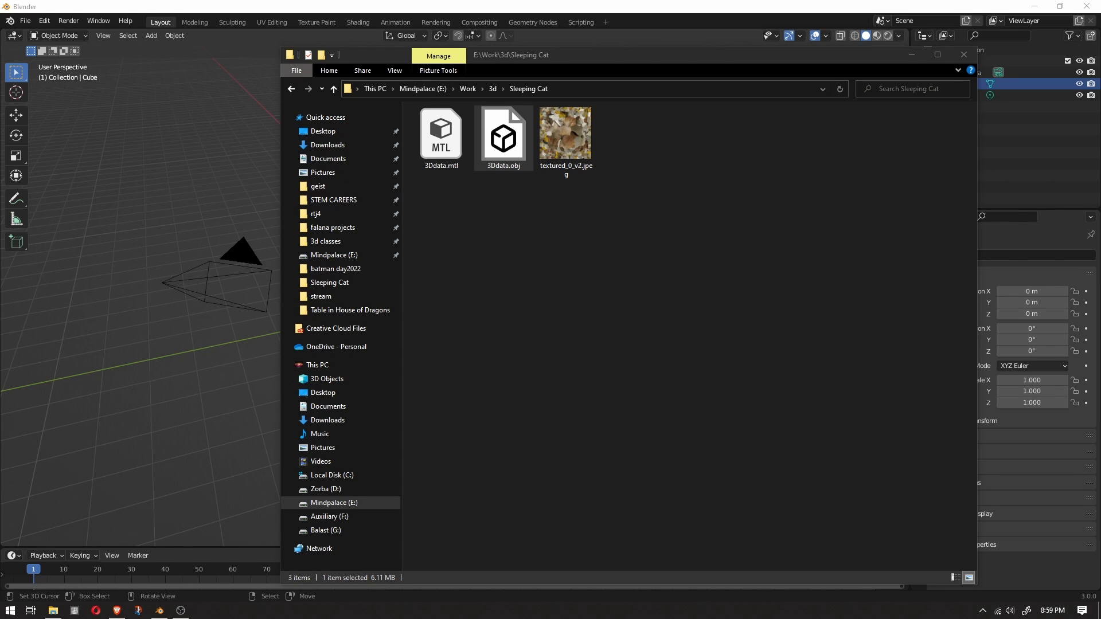
{"action": "left_click_drag", "start_coordinate": [516, 46], "coordinate": [423, 235]}
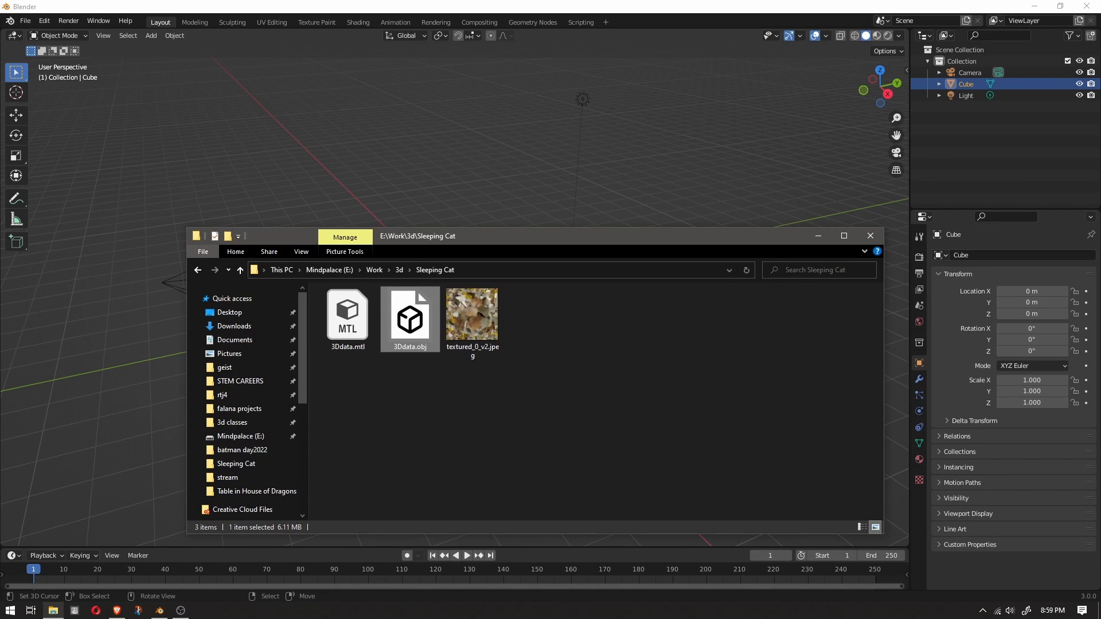
{"action": "left_click_drag", "start_coordinate": [187, 228], "coordinate": [333, 313]}
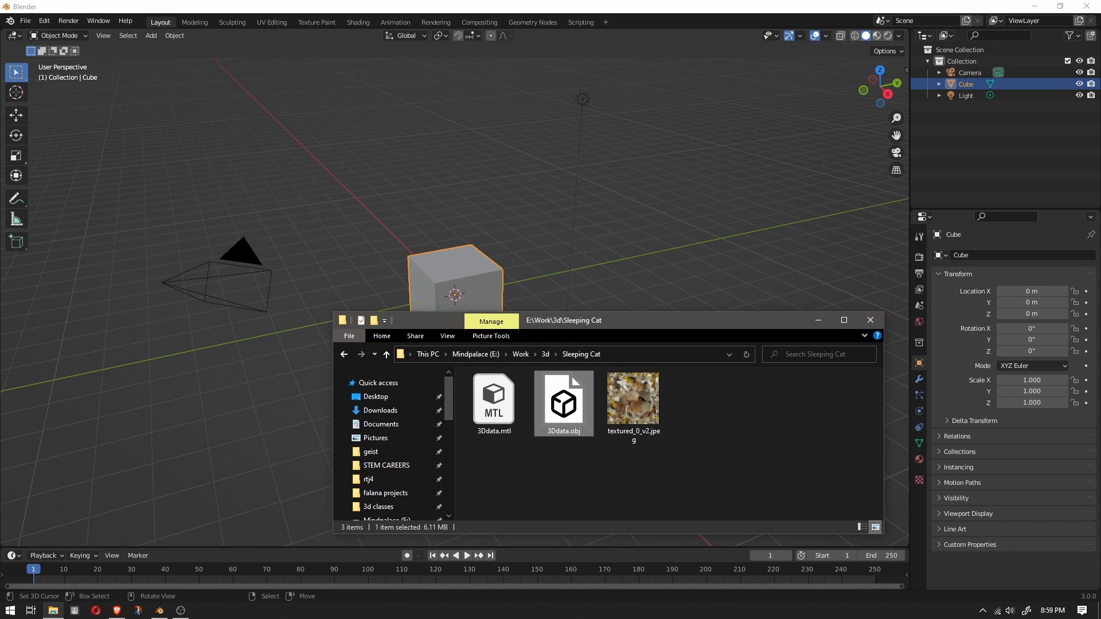
{"action": "left_click_drag", "start_coordinate": [533, 321], "coordinate": [708, 297]}
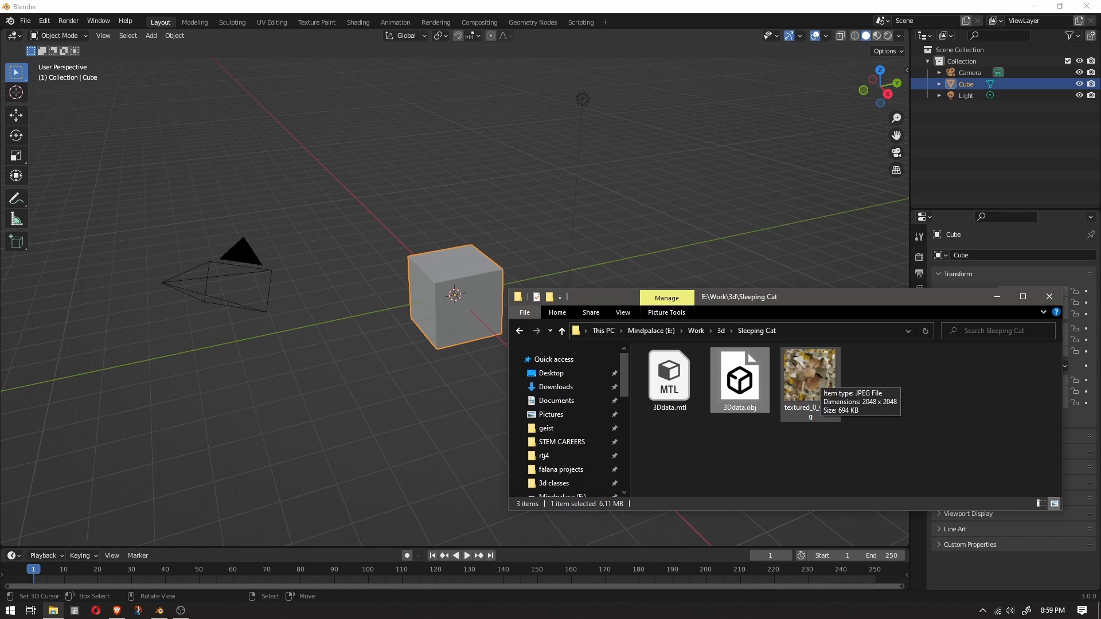
{"action": "left_click", "coordinate": [849, 450]}
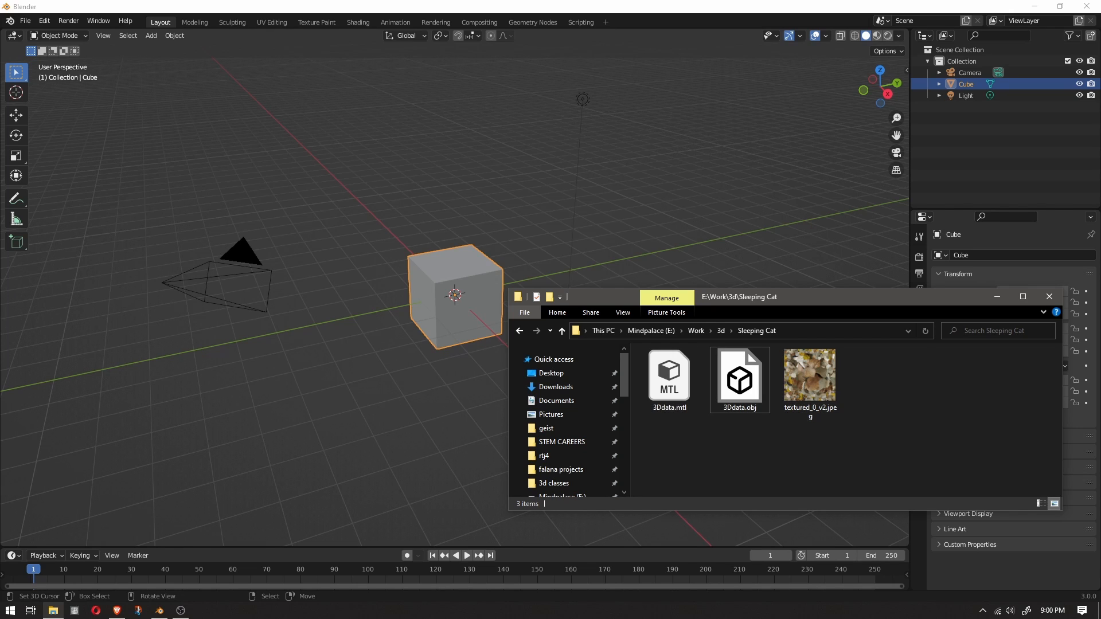
{"action": "left_click_drag", "start_coordinate": [849, 438], "coordinate": [741, 389]}
{"action": "left_click", "coordinate": [794, 445]}
Switch to Blender and delete the default cube, camera and light from the scene.
{"action": "left_click", "coordinate": [26, 21]}
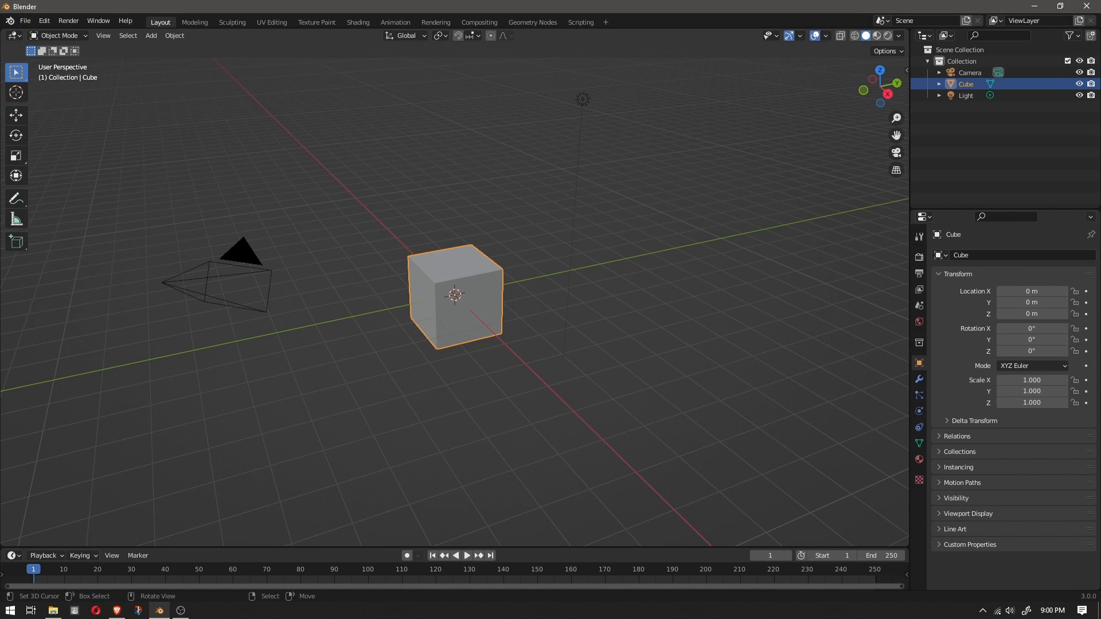
{"action": "left_click_drag", "start_coordinate": [349, 219], "coordinate": [514, 359]}
{"action": "left_click_drag", "start_coordinate": [147, 74], "coordinate": [688, 361]}
{"action": "key", "text": "Delete"}
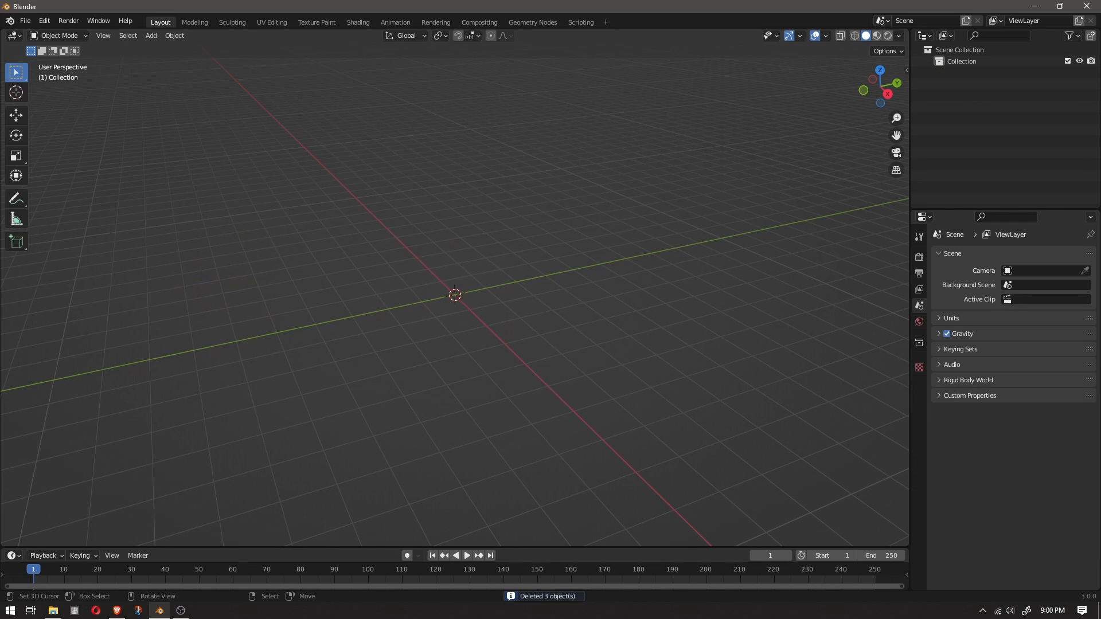
Import 3Ddata.obj from the Sleeping Cat folder as a Wavefront OBJ model.
{"action": "left_click", "coordinate": [25, 20]}
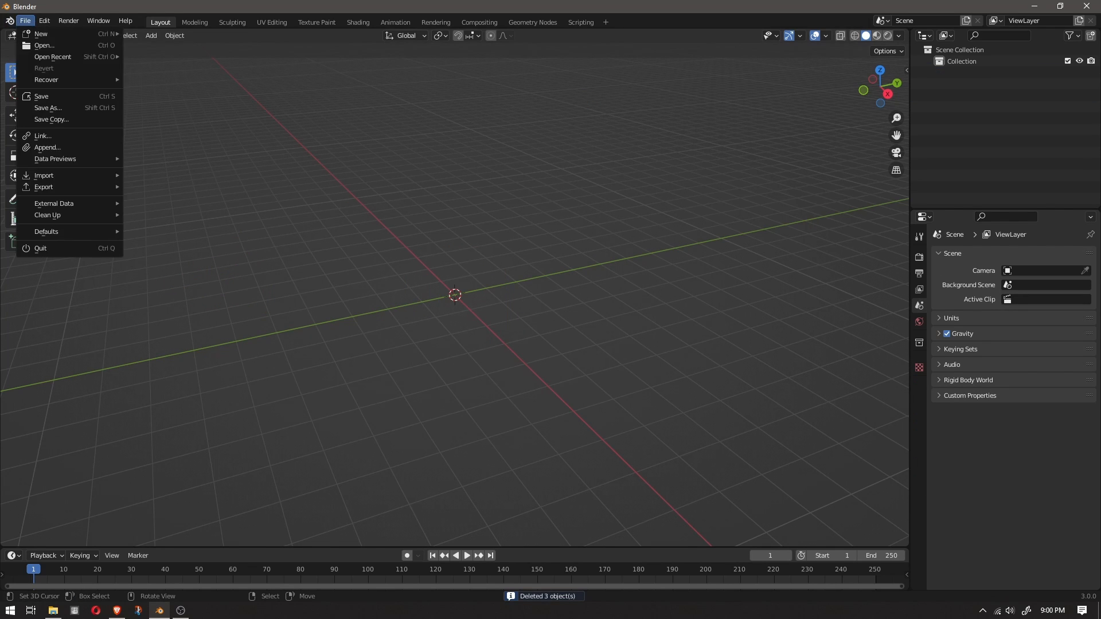
{"action": "mouse_move", "coordinate": [46, 175]}
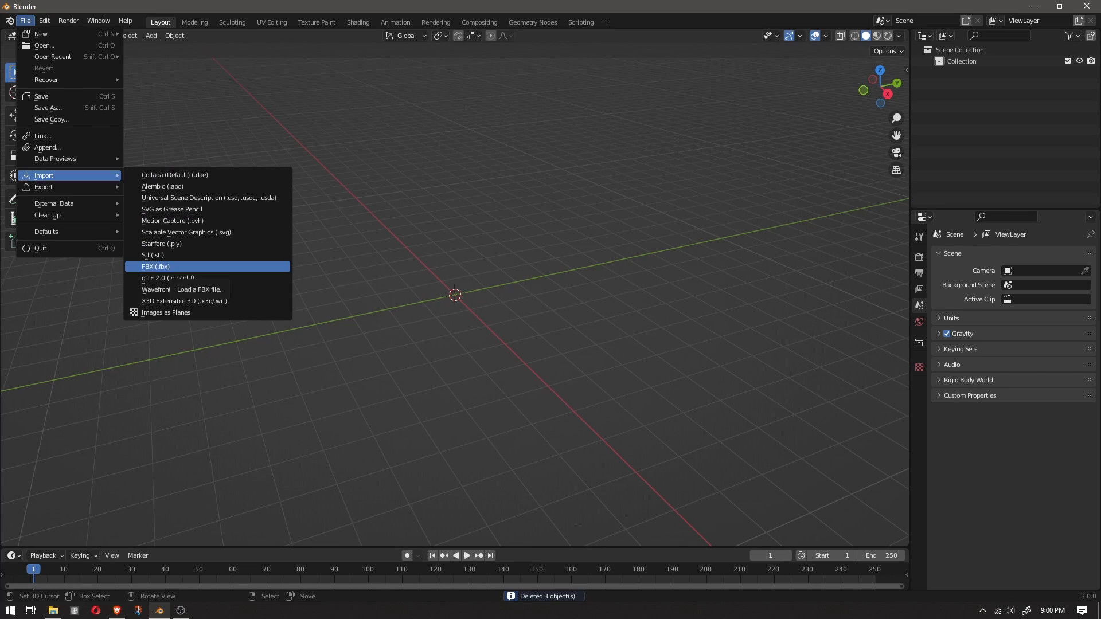
{"action": "left_click", "coordinate": [167, 290]}
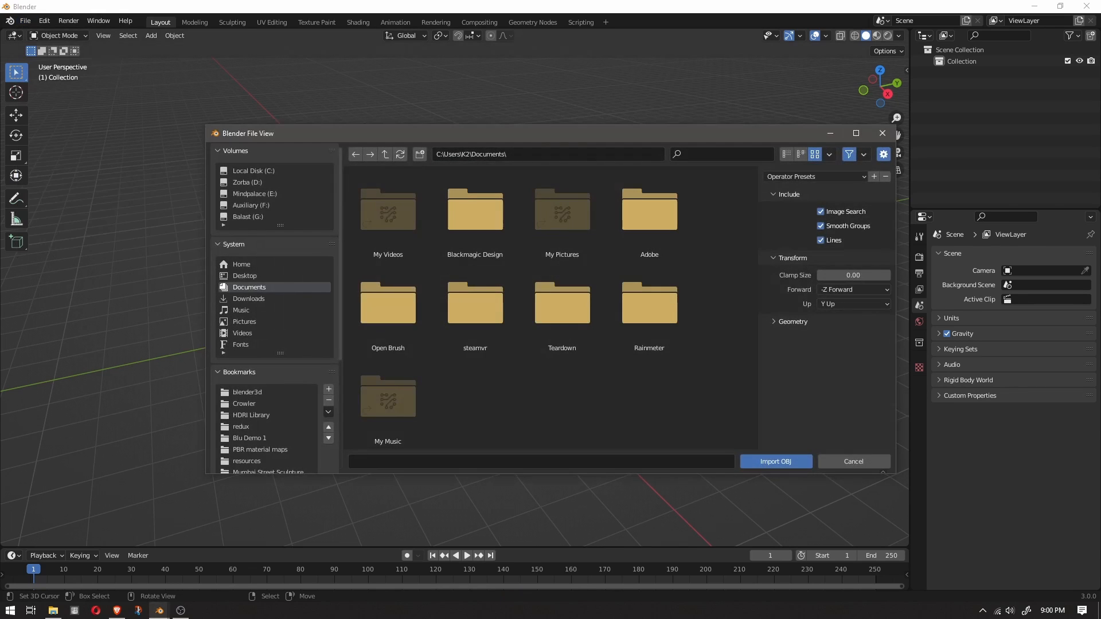
{"action": "scroll", "coordinate": [274, 316], "scroll_direction": "down", "scroll_amount": 4}
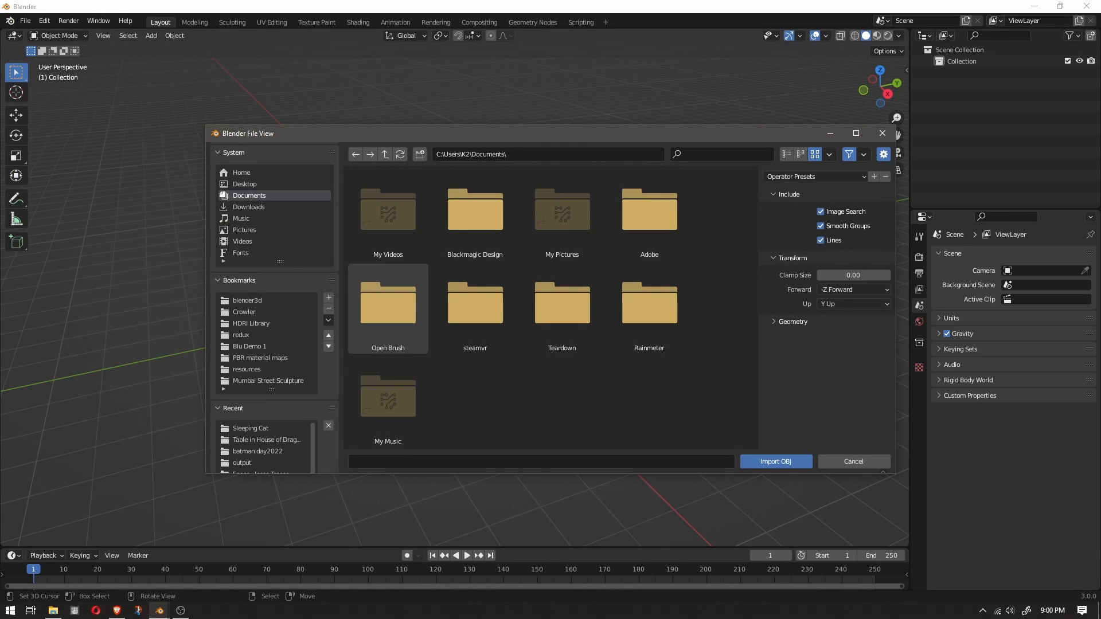
{"action": "left_click", "coordinate": [250, 428]}
{"action": "double_click", "coordinate": [474, 212]}
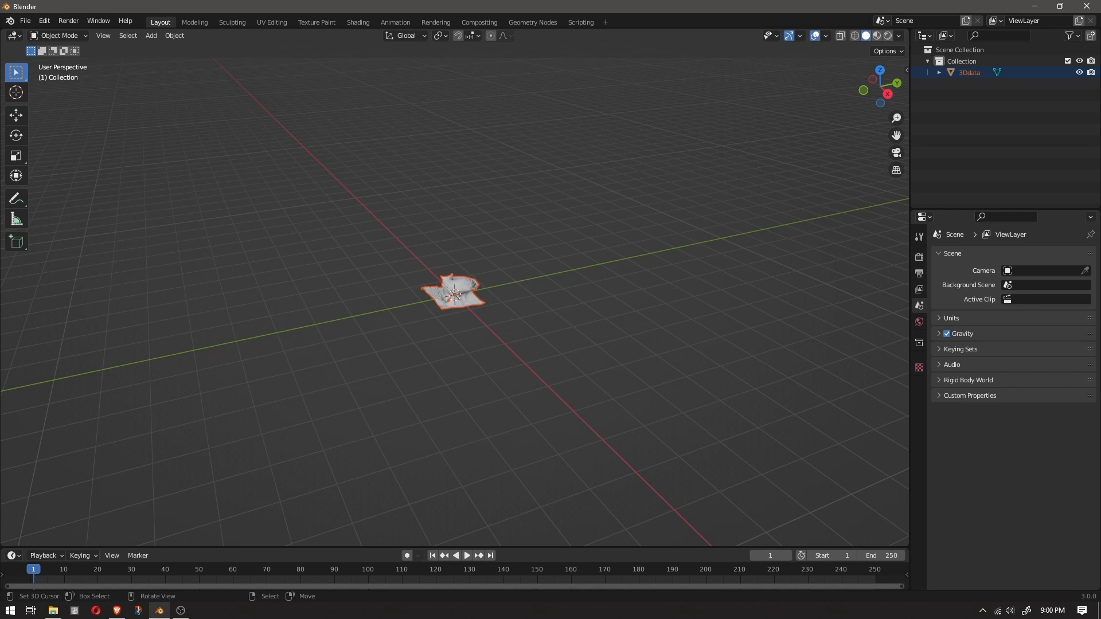
Load textured_0_v2.jpeg from the Sleeping Cat folder as the Base Color image of the imported model's material.
{"action": "scroll", "coordinate": [455, 295], "scroll_direction": "up", "scroll_amount": 10}
{"action": "middle_click_drag", "start_coordinate": [412, 292], "coordinate": [594, 264]}
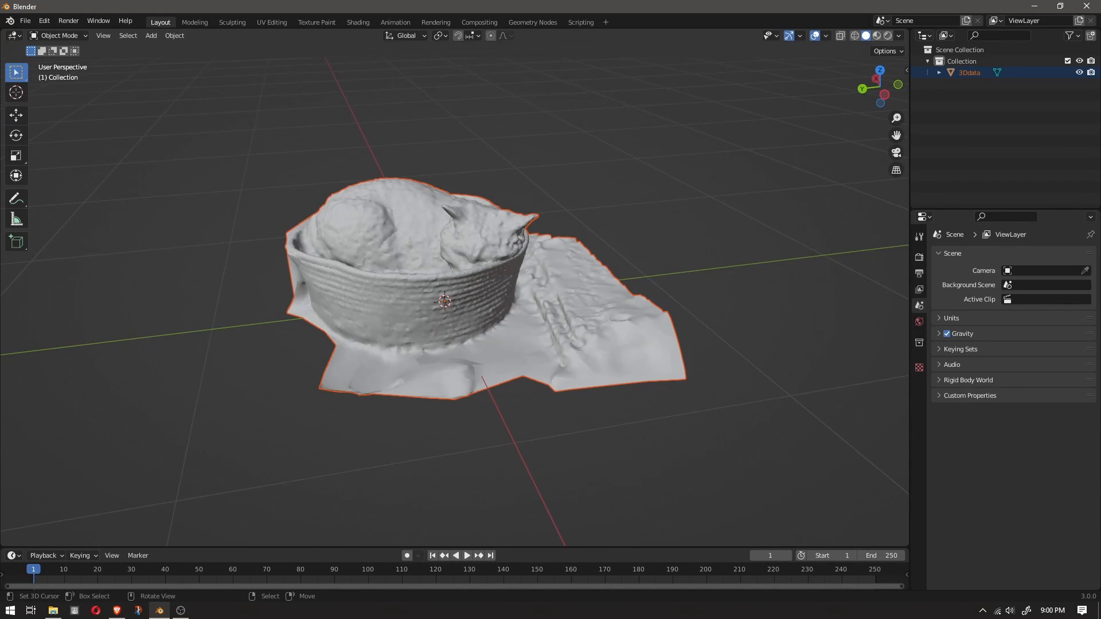
{"action": "left_click", "coordinate": [919, 237]}
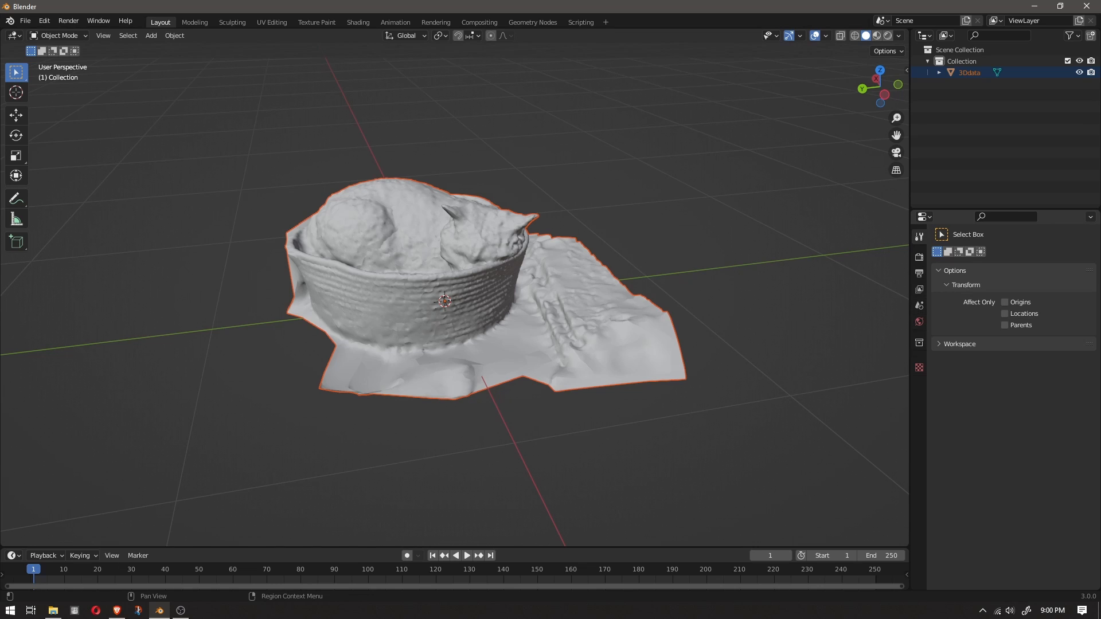
{"action": "right_click", "coordinate": [453, 287]}
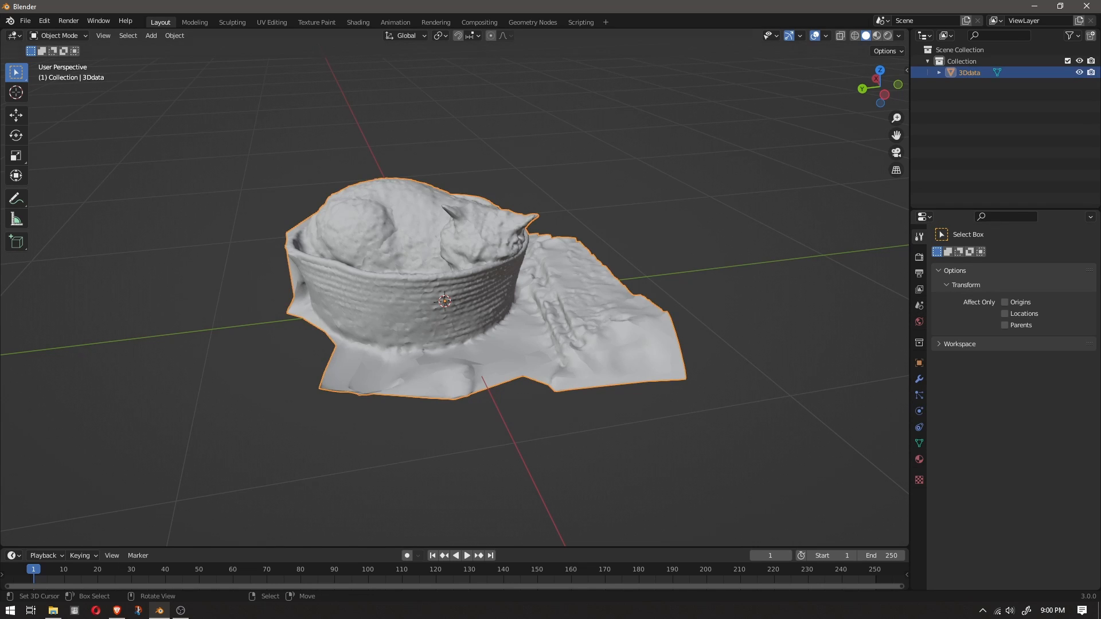
{"action": "left_click", "coordinate": [919, 460]}
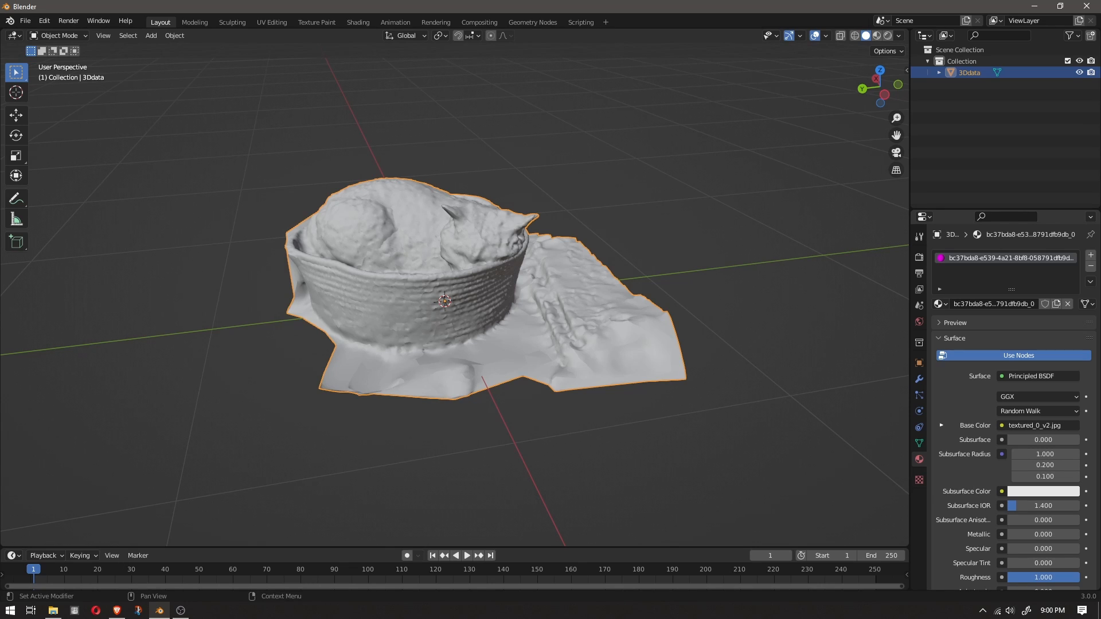
{"action": "left_click", "coordinate": [941, 426]}
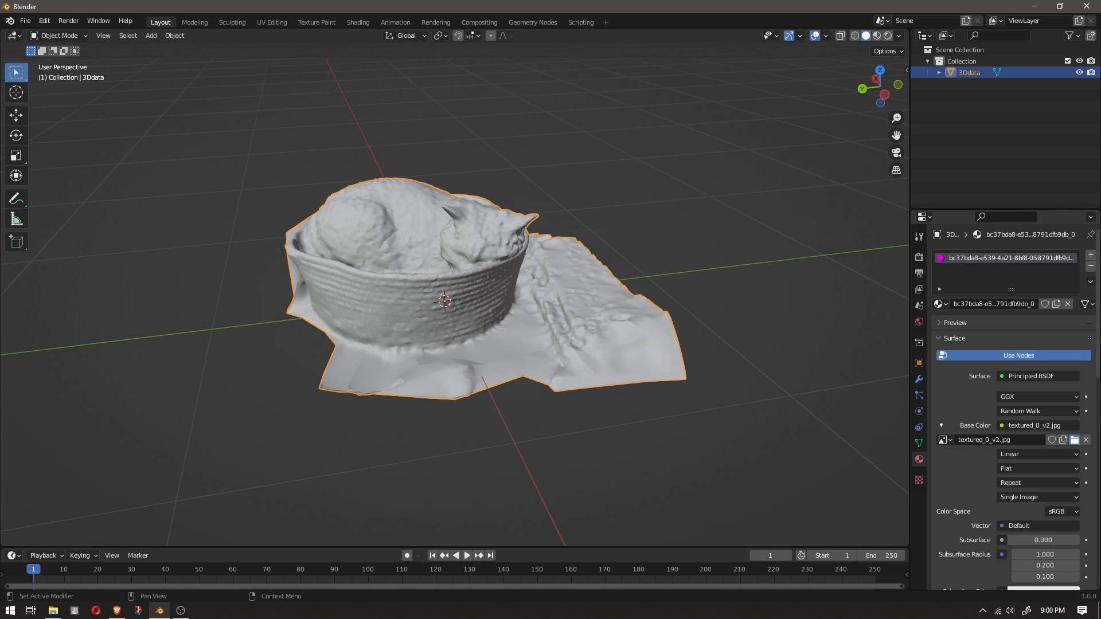
{"action": "left_click", "coordinate": [1075, 440]}
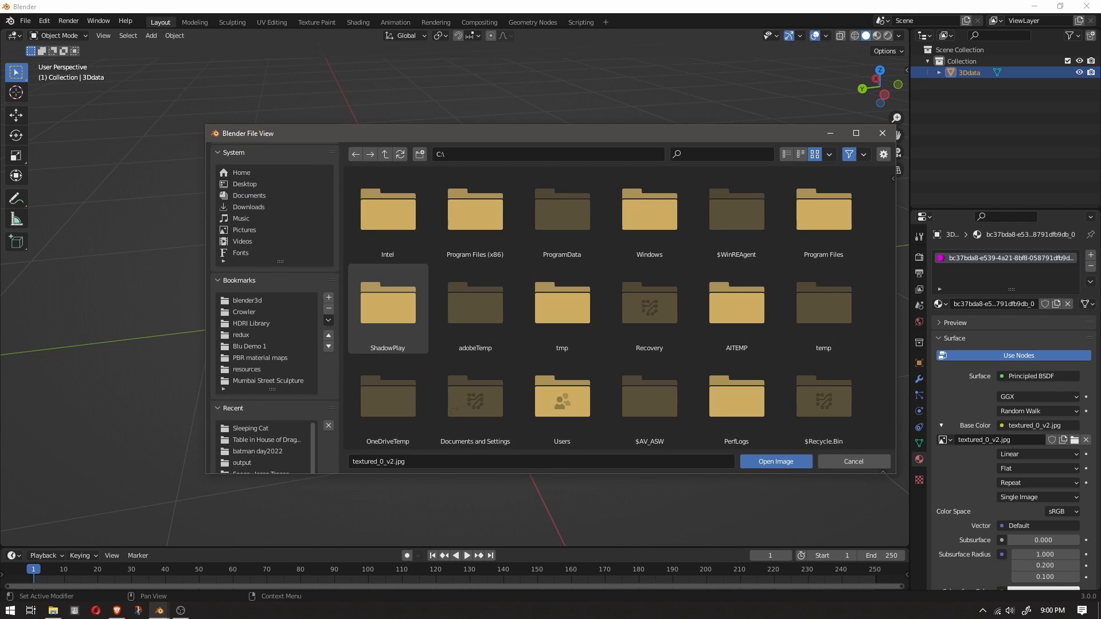
{"action": "left_click", "coordinate": [251, 428]}
{"action": "left_click", "coordinate": [387, 216]}
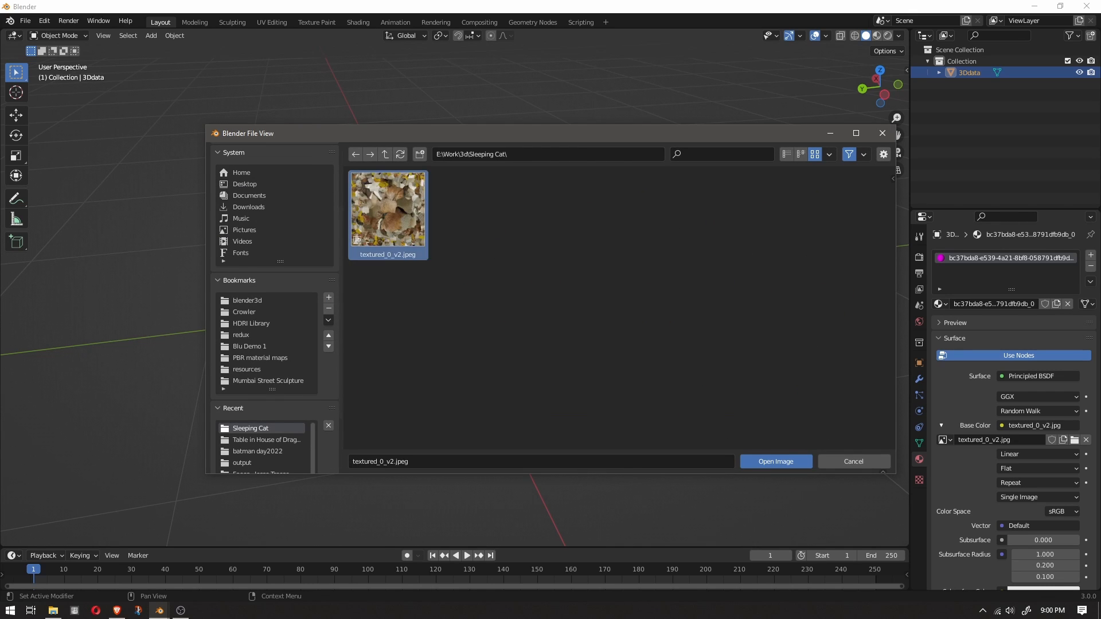
{"action": "left_click", "coordinate": [776, 461]}
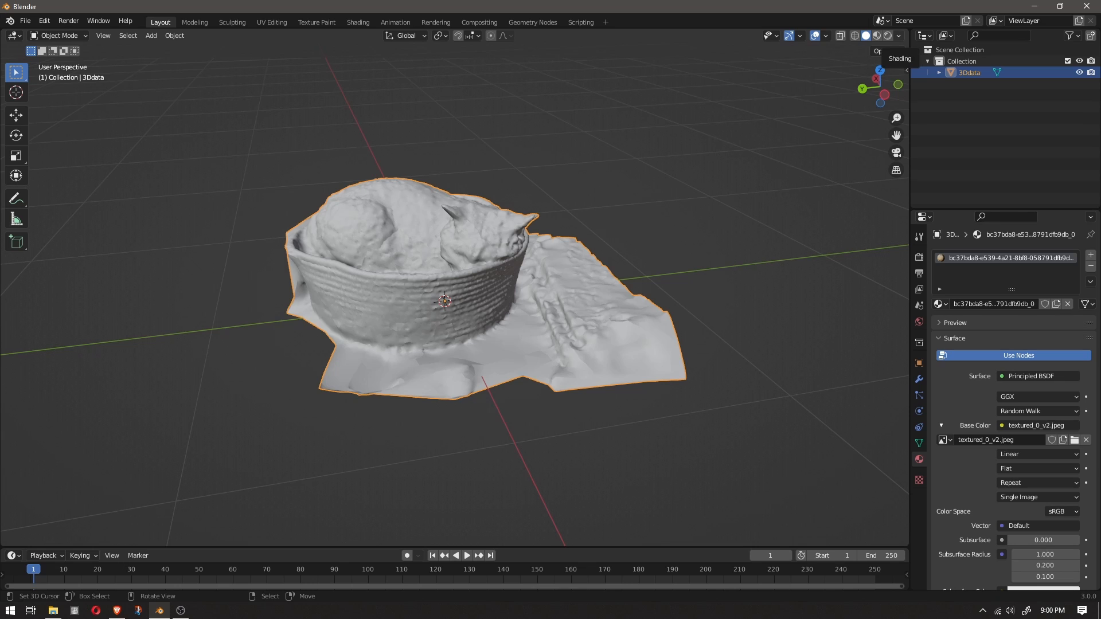
Set the solid viewport shading color to Texture so the cat model displays its image.
{"action": "left_click", "coordinate": [899, 36]}
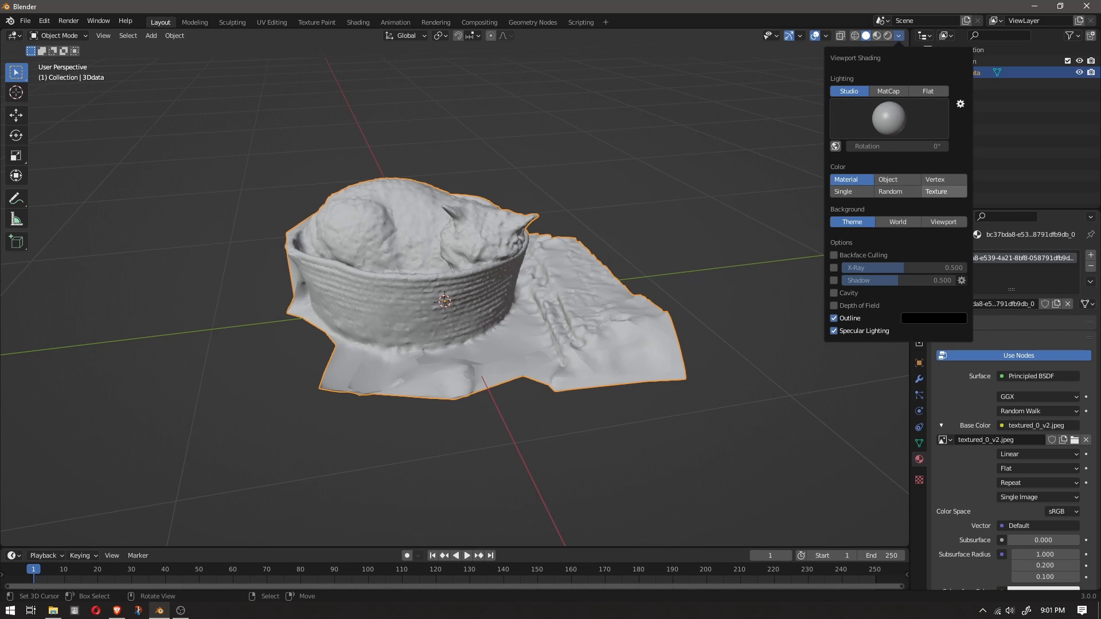
{"action": "left_click", "coordinate": [943, 192]}
{"action": "middle_click_drag", "start_coordinate": [573, 258], "coordinate": [467, 275]}
{"action": "scroll", "coordinate": [453, 287], "scroll_direction": "up", "scroll_amount": 3}
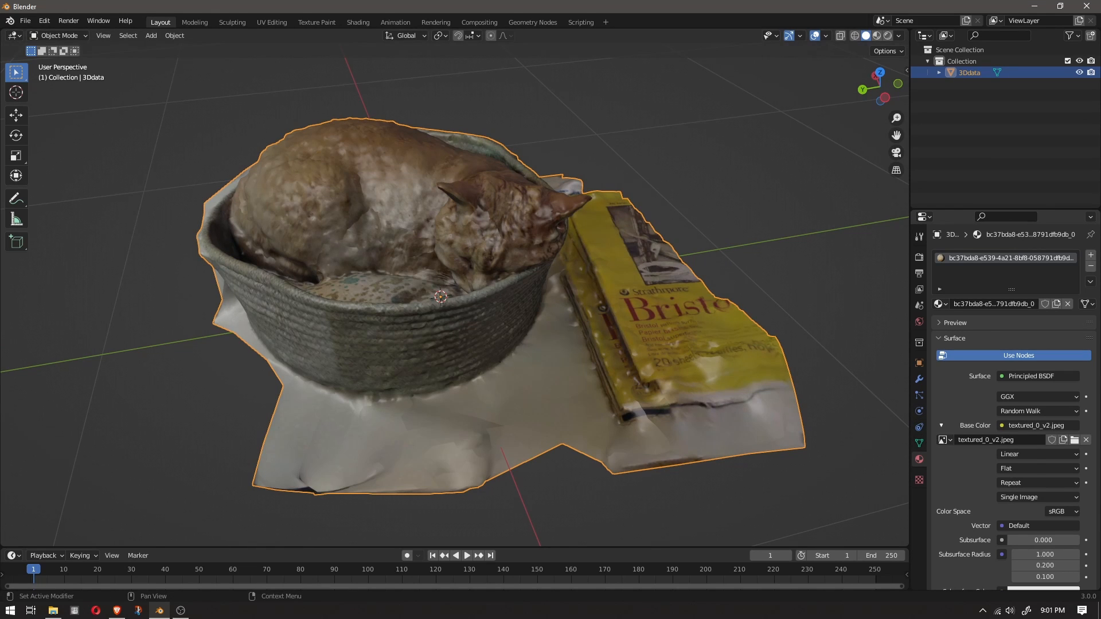
Examine the Principled BSDF surface settings of the cat model's material, from Base Color down to Alpha.
{"action": "scroll", "coordinate": [941, 440], "scroll_direction": "down", "scroll_amount": 9}
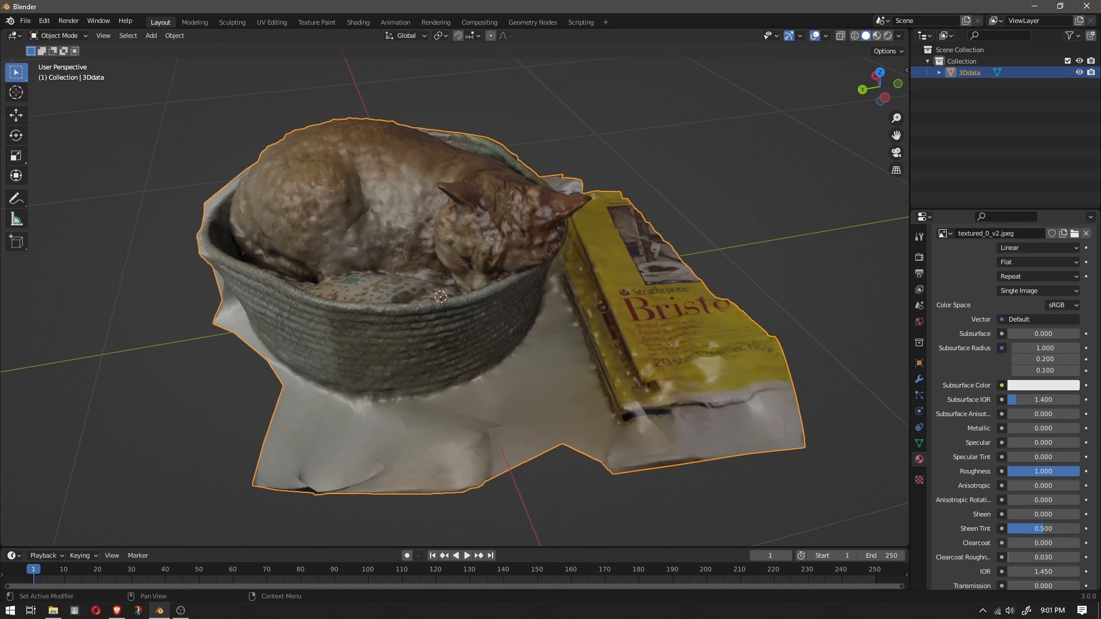
{"action": "scroll", "coordinate": [1043, 499], "scroll_direction": "down", "scroll_amount": 2}
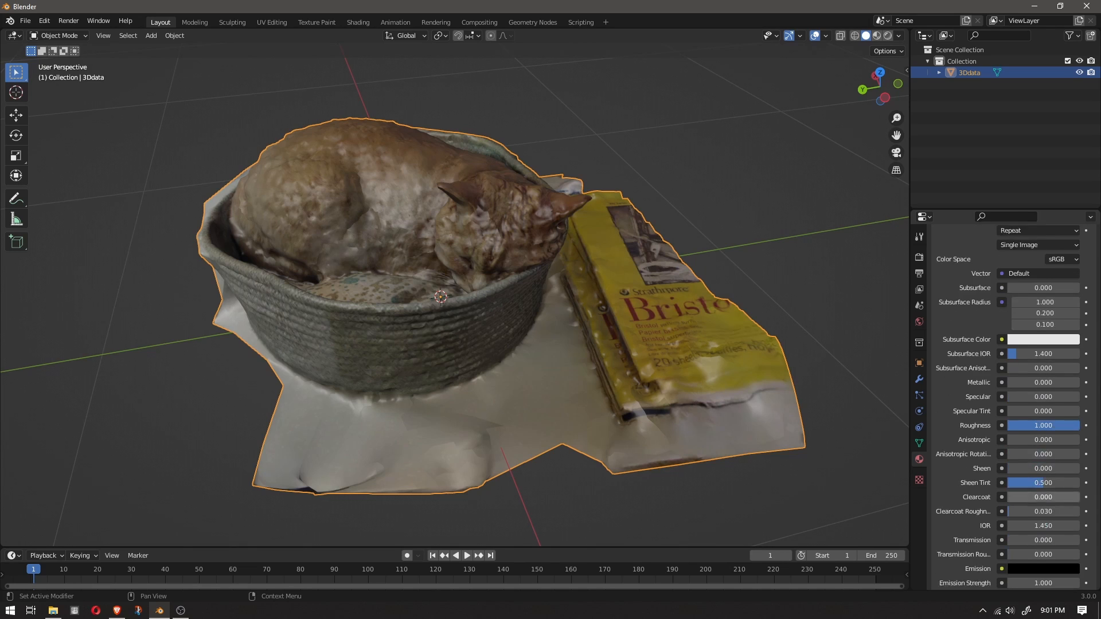
{"action": "scroll", "coordinate": [1043, 482], "scroll_direction": "down", "scroll_amount": 1}
{"action": "scroll", "coordinate": [1009, 401], "scroll_direction": "down", "scroll_amount": 2}
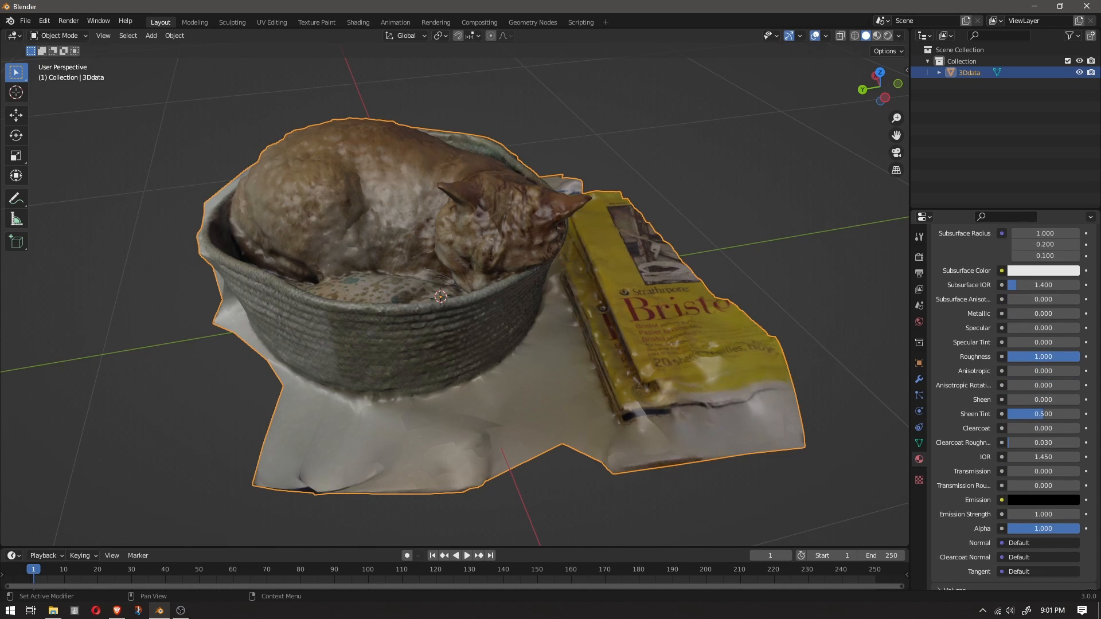
{"action": "scroll", "coordinate": [1009, 401], "scroll_direction": "up", "scroll_amount": 8}
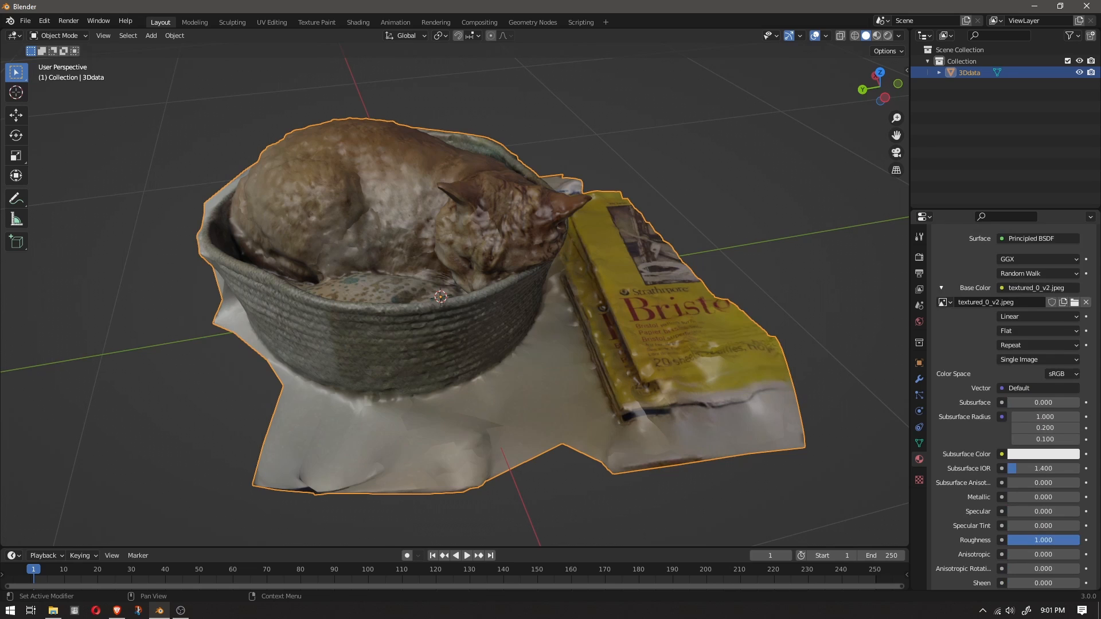
{"action": "scroll", "coordinate": [1009, 401], "scroll_direction": "up", "scroll_amount": 1}
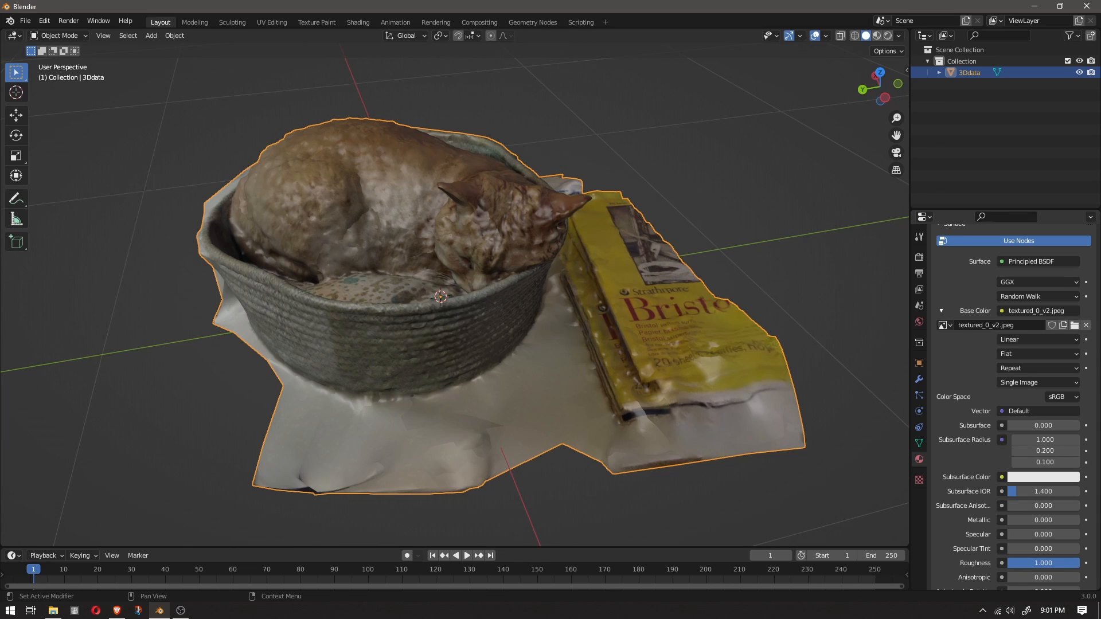
{"action": "scroll", "coordinate": [1009, 401], "scroll_direction": "up", "scroll_amount": 3}
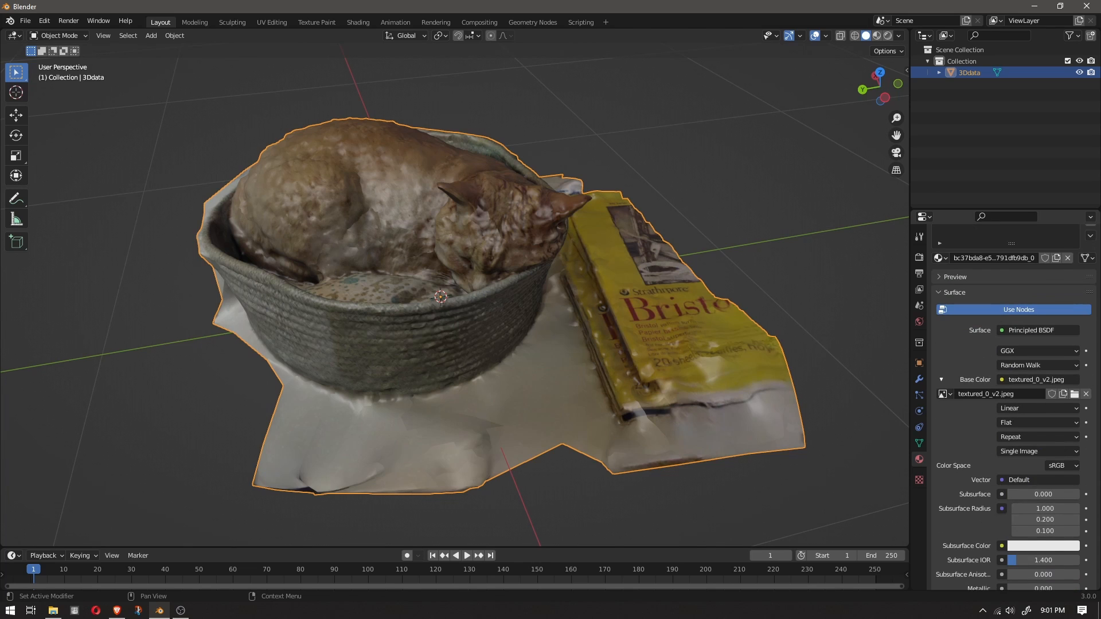
{"action": "scroll", "coordinate": [1009, 401], "scroll_direction": "down", "scroll_amount": 4}
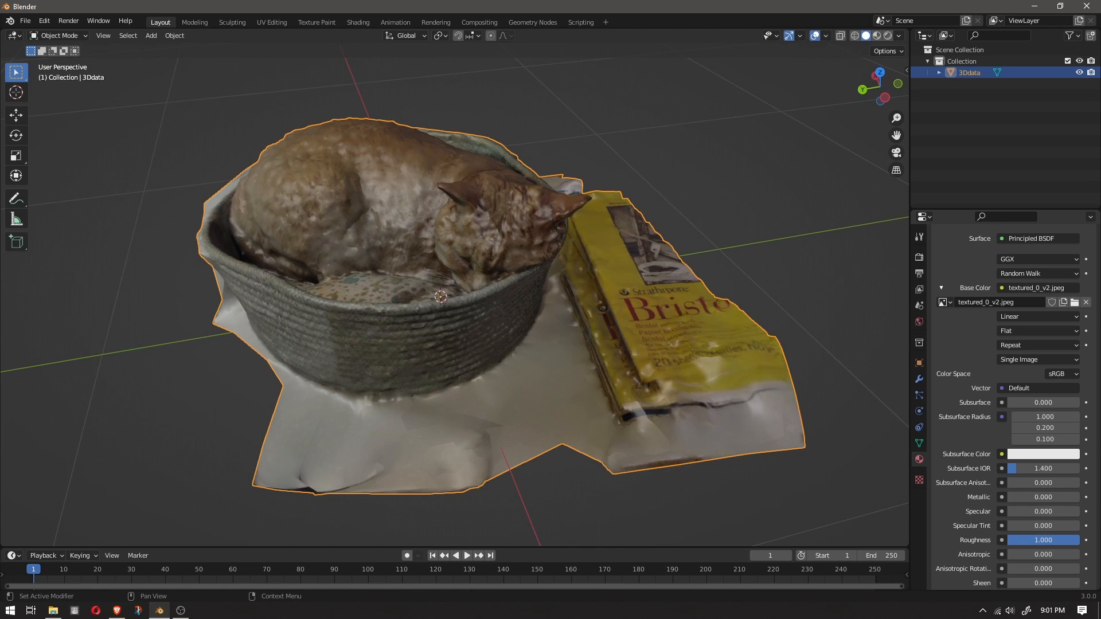
{"action": "scroll", "coordinate": [1009, 401], "scroll_direction": "down", "scroll_amount": 5}
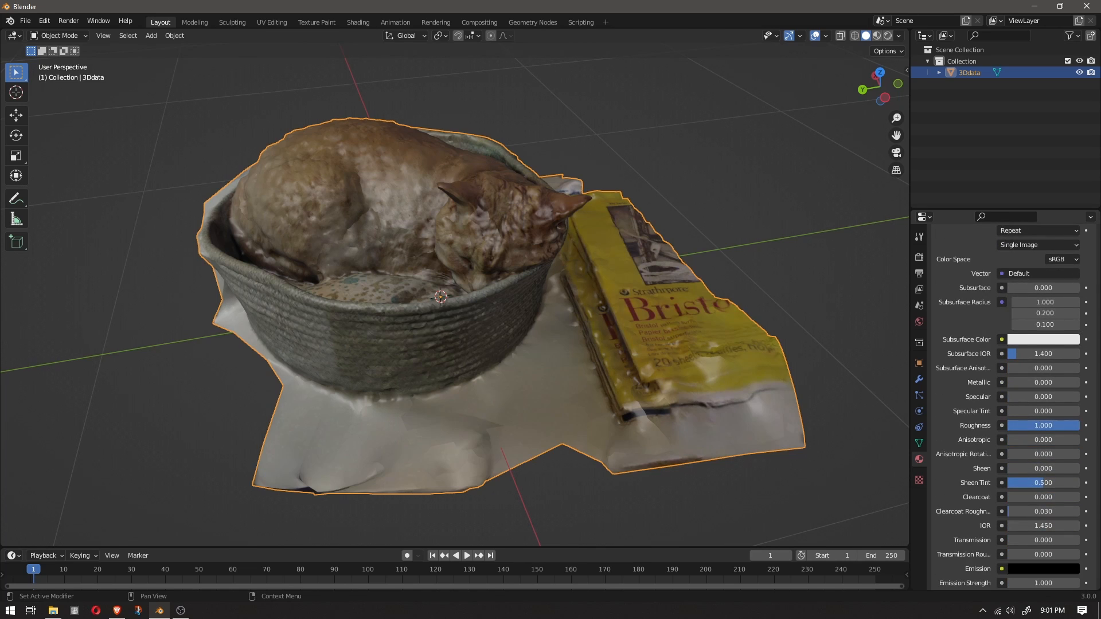
{"action": "scroll", "coordinate": [1009, 401], "scroll_direction": "up", "scroll_amount": 11}
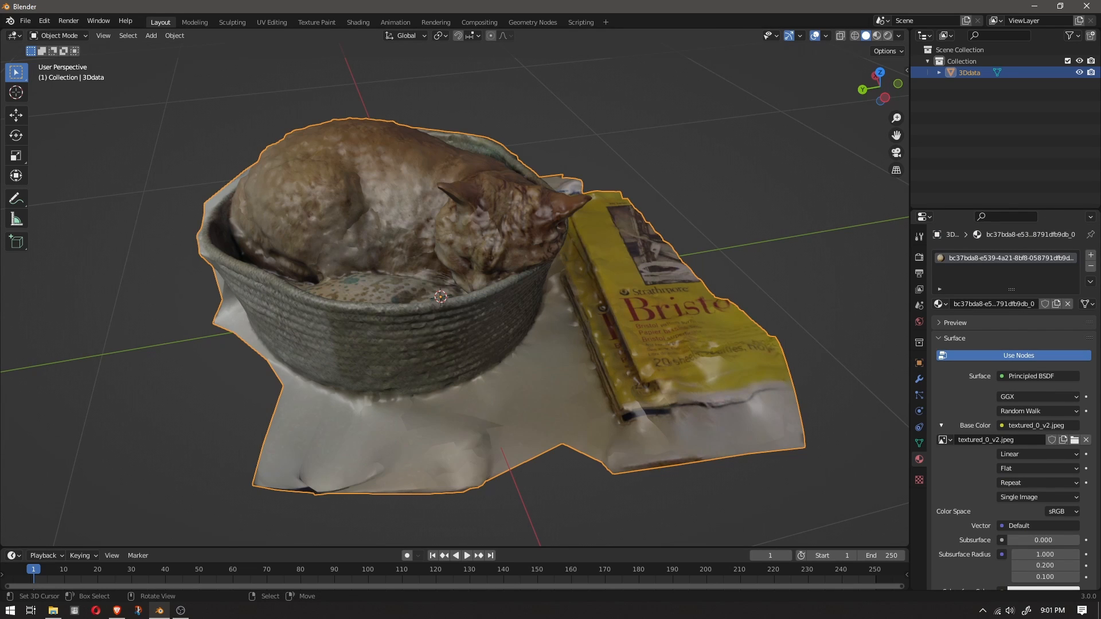
View the cat model in Material Preview shading and switch the viewport to Rendered shading.
{"action": "middle_click_drag", "start_coordinate": [458, 286], "coordinate": [439, 273]}
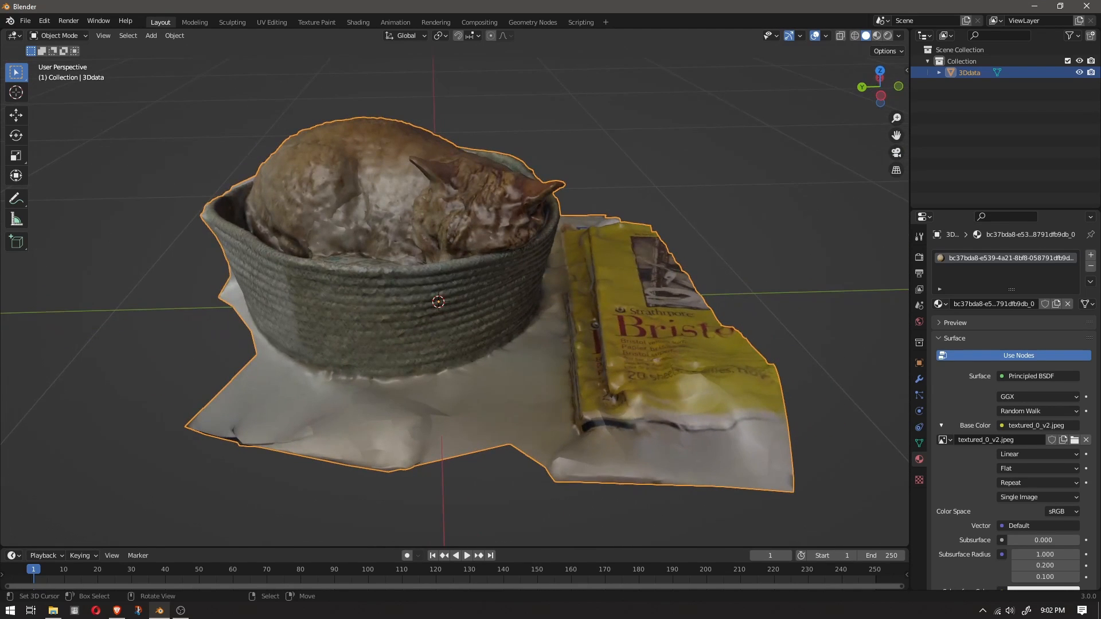
{"action": "left_click", "coordinate": [877, 35]}
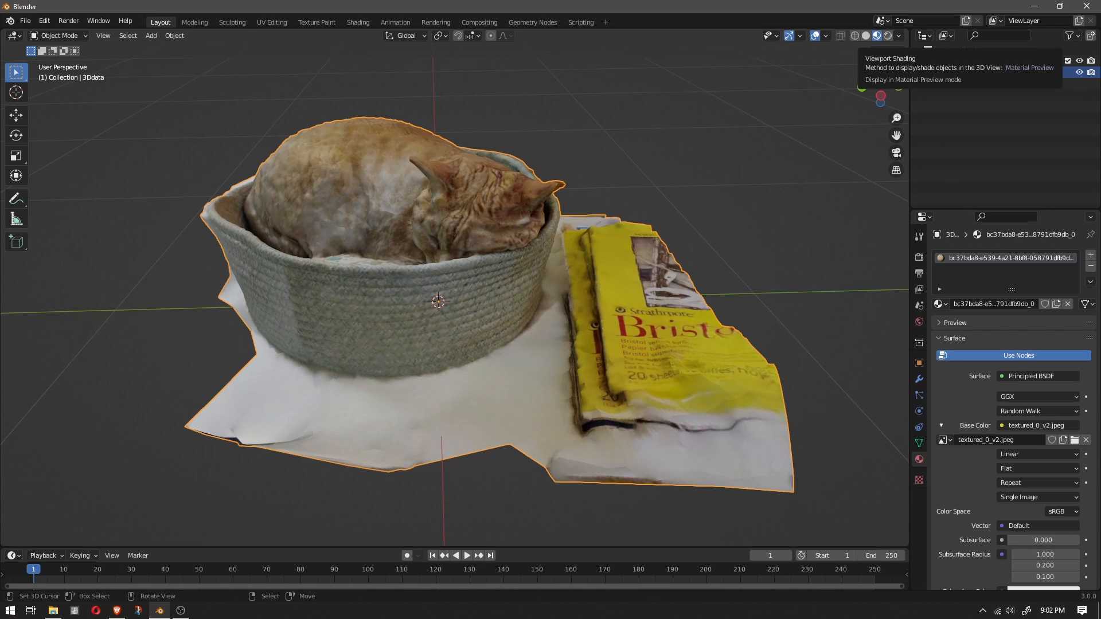
{"action": "left_click", "coordinate": [888, 36]}
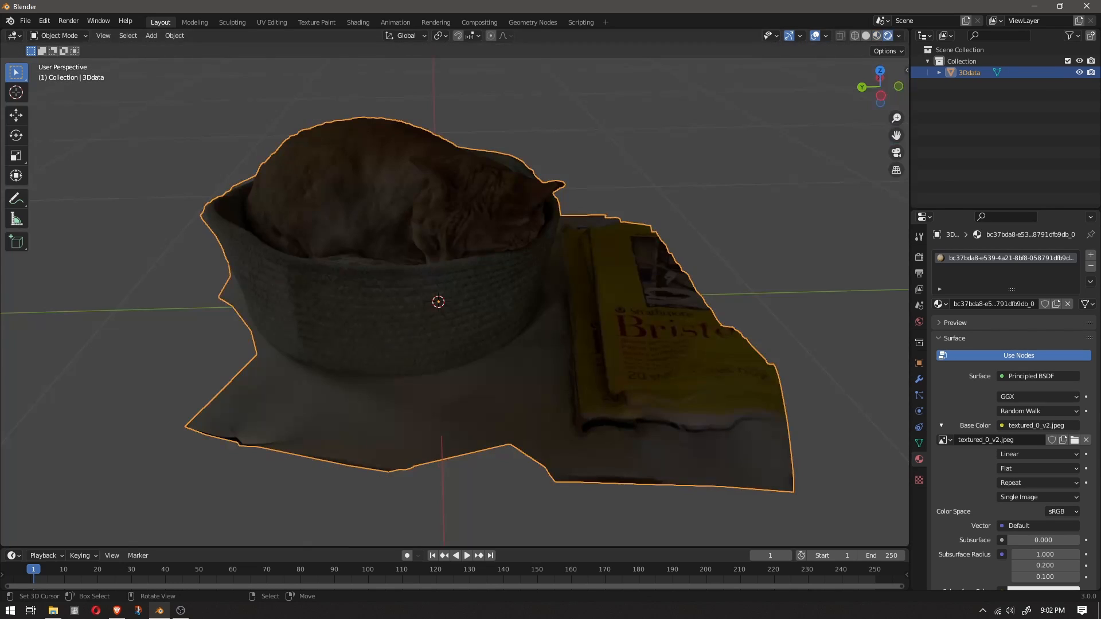
Switch the viewport to Material Preview shading and inspect the textured cat model from above and up close.
{"action": "mouse_move", "coordinate": [459, 298]}
{"action": "middle_mouse_down"}
{"action": "mouse_move", "coordinate": [505, 281]}
{"action": "mouse_move", "coordinate": [673, 336]}
{"action": "mouse_move", "coordinate": [507, 333]}
{"action": "mouse_move", "coordinate": [344, 264]}
{"action": "middle_mouse_up"}
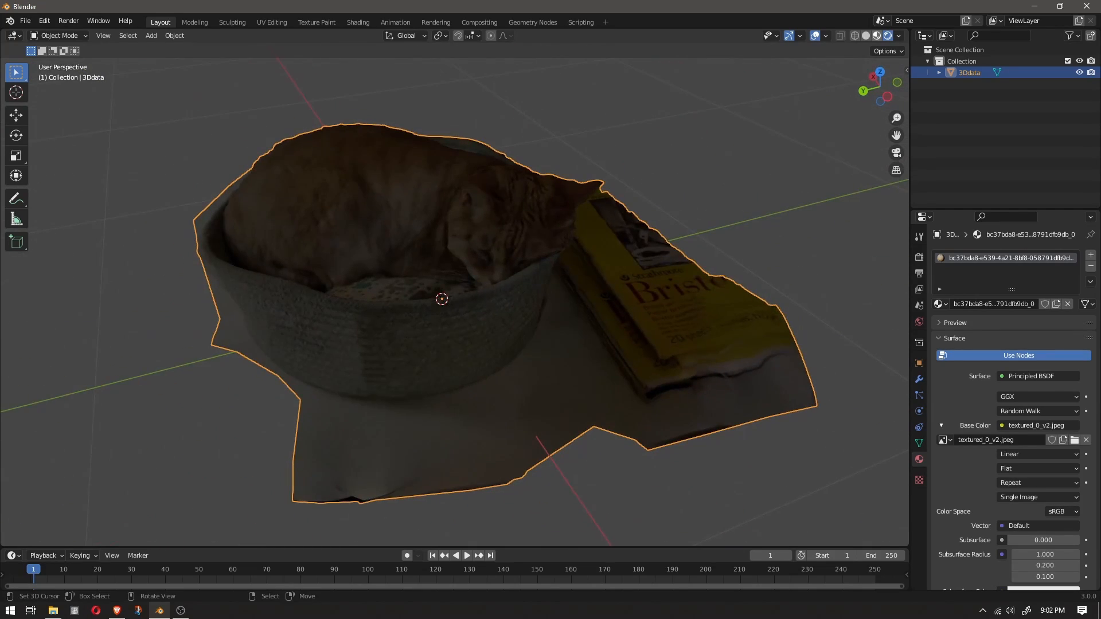
{"action": "left_click", "coordinate": [876, 35]}
{"action": "middle_click_drag", "start_coordinate": [458, 298], "coordinate": [450, 395]}
{"action": "scroll", "coordinate": [647, 261], "scroll_direction": "up", "scroll_amount": 3}
{"action": "scroll", "coordinate": [646, 261], "scroll_direction": "down", "scroll_amount": 4}
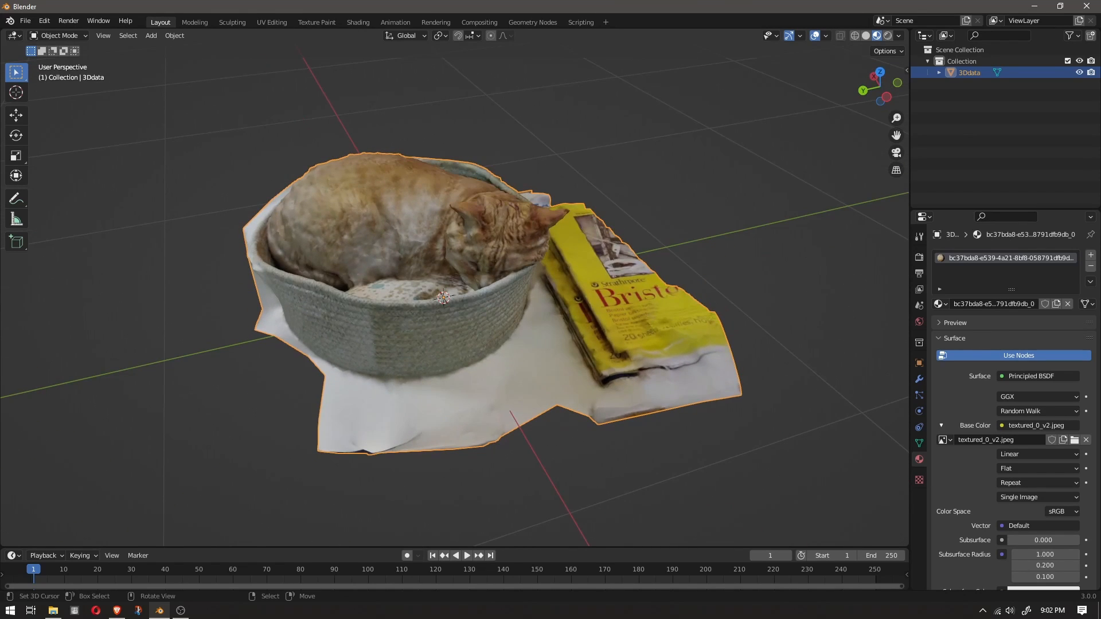
Return the viewport to Solid shading and turn off Specular Lighting in its shading options.
{"action": "left_click", "coordinate": [866, 36]}
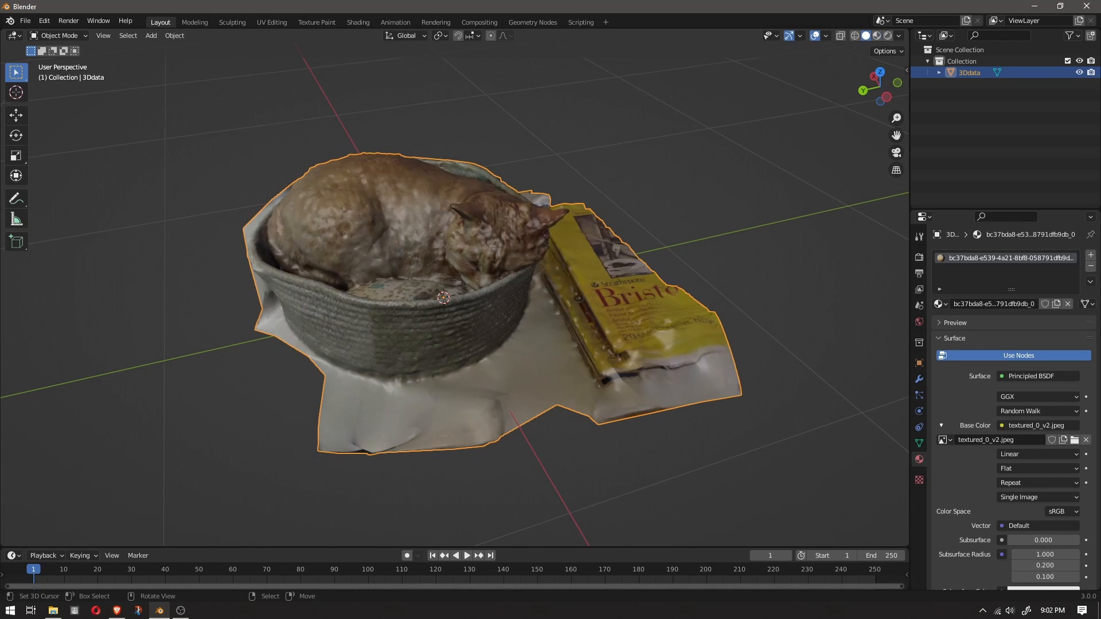
{"action": "left_click", "coordinate": [898, 36]}
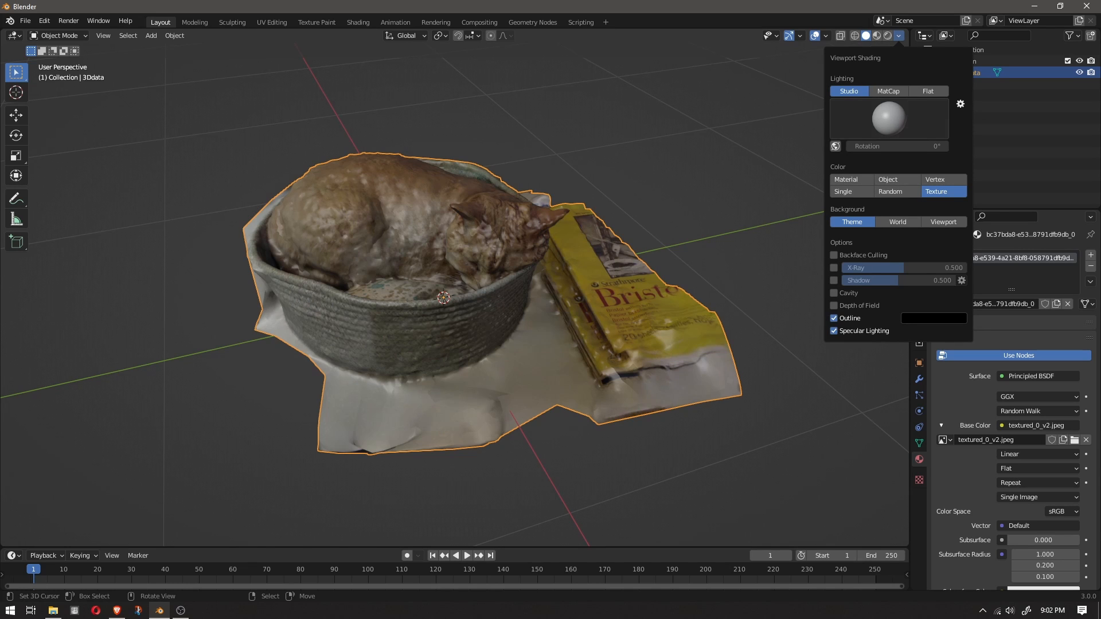
{"action": "left_click", "coordinate": [834, 331]}
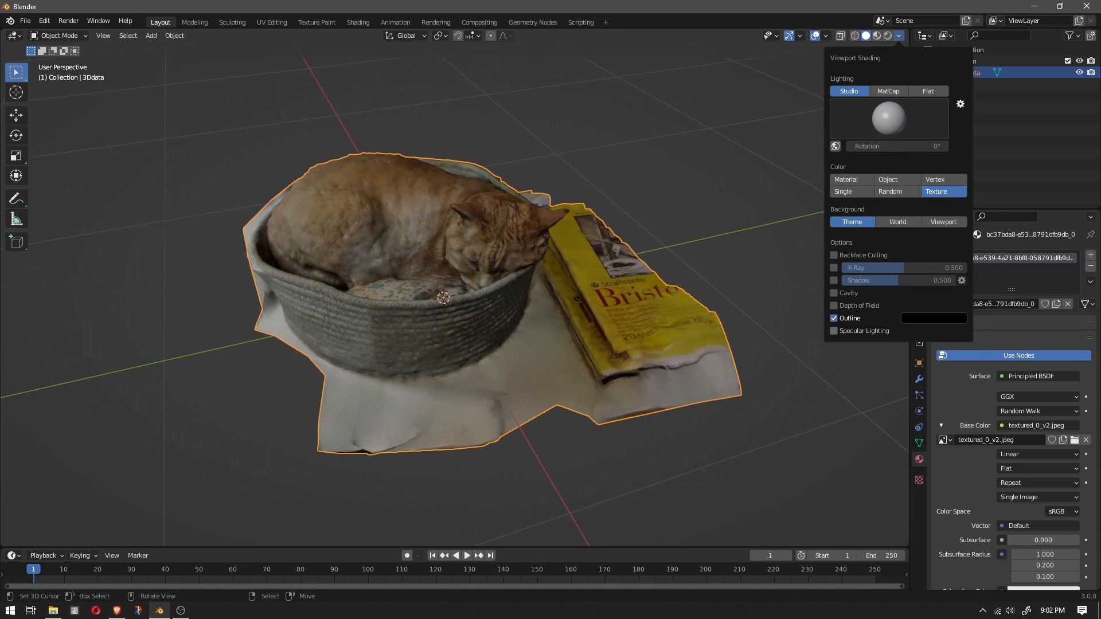
{"action": "mouse_move", "coordinate": [631, 310]}
{"action": "middle_mouse_down"}
{"action": "mouse_move", "coordinate": [596, 373]}
{"action": "mouse_move", "coordinate": [585, 296]}
{"action": "mouse_move", "coordinate": [659, 304]}
{"action": "mouse_move", "coordinate": [588, 278]}
{"action": "mouse_move", "coordinate": [586, 261]}
{"action": "mouse_move", "coordinate": [595, 284]}
{"action": "middle_mouse_up"}
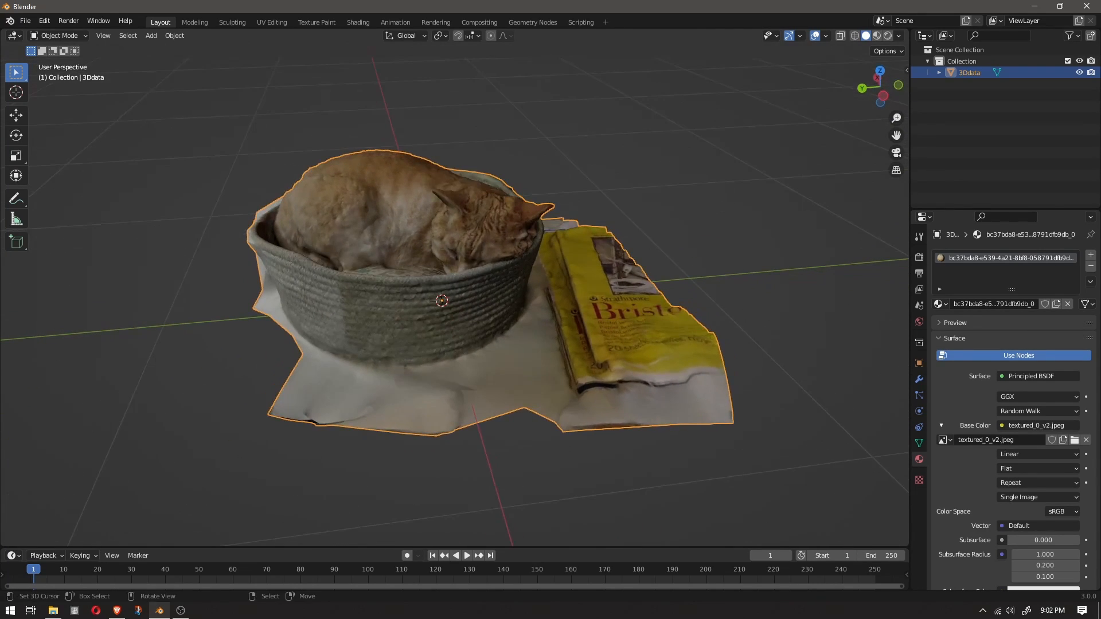
Enter Edit Mode on the cat model and deselect all of its vertices.
{"action": "key", "text": "Tab"}
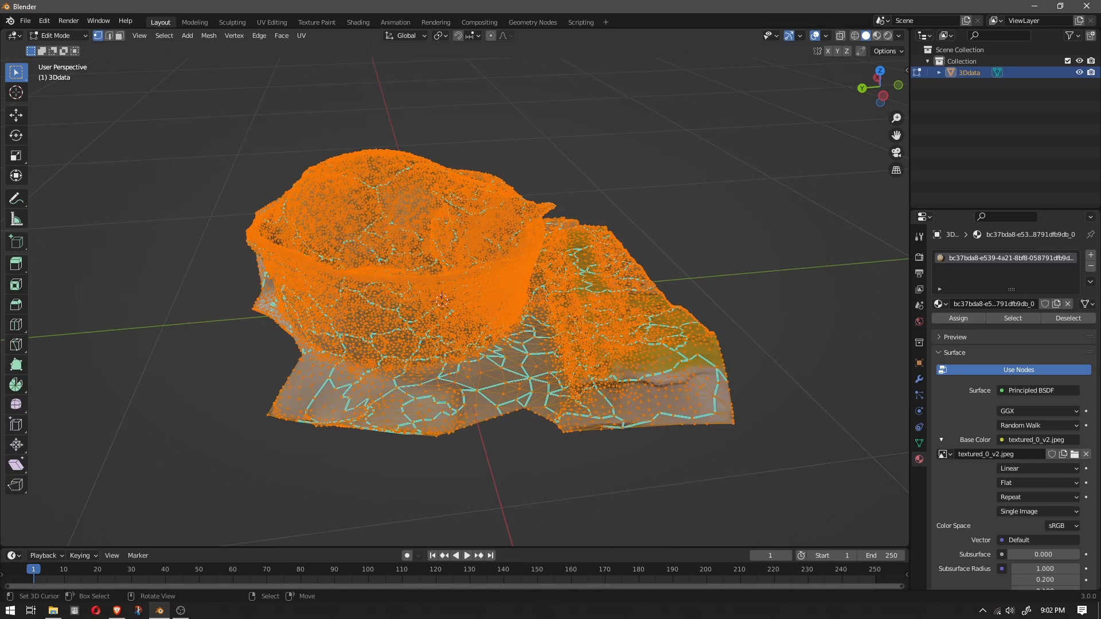
{"action": "left_click", "coordinate": [58, 35]}
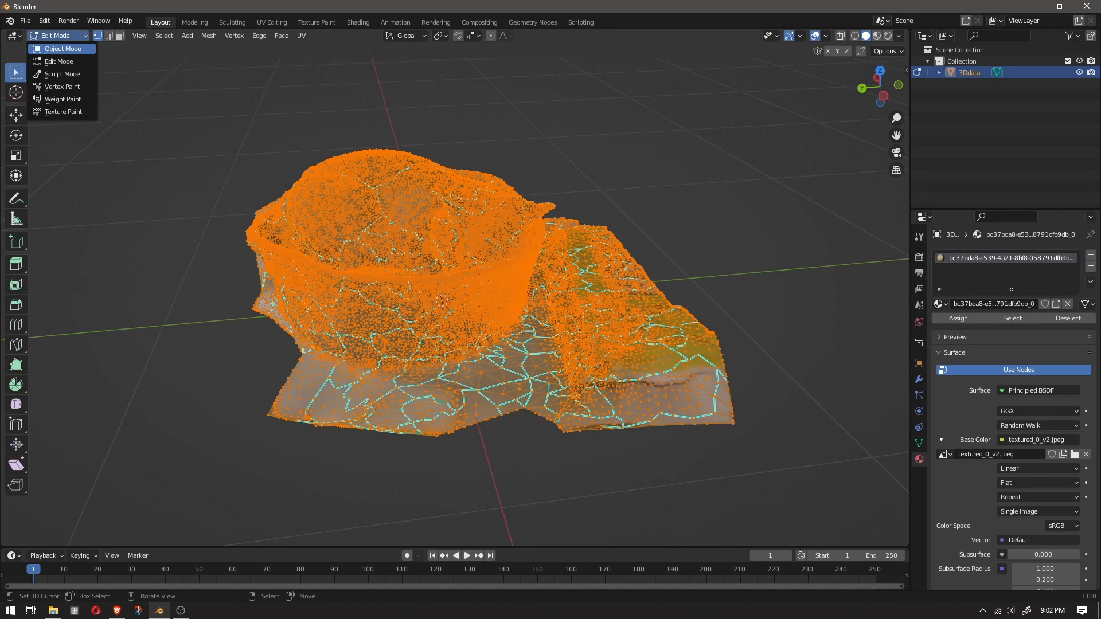
{"action": "left_click", "coordinate": [60, 62]}
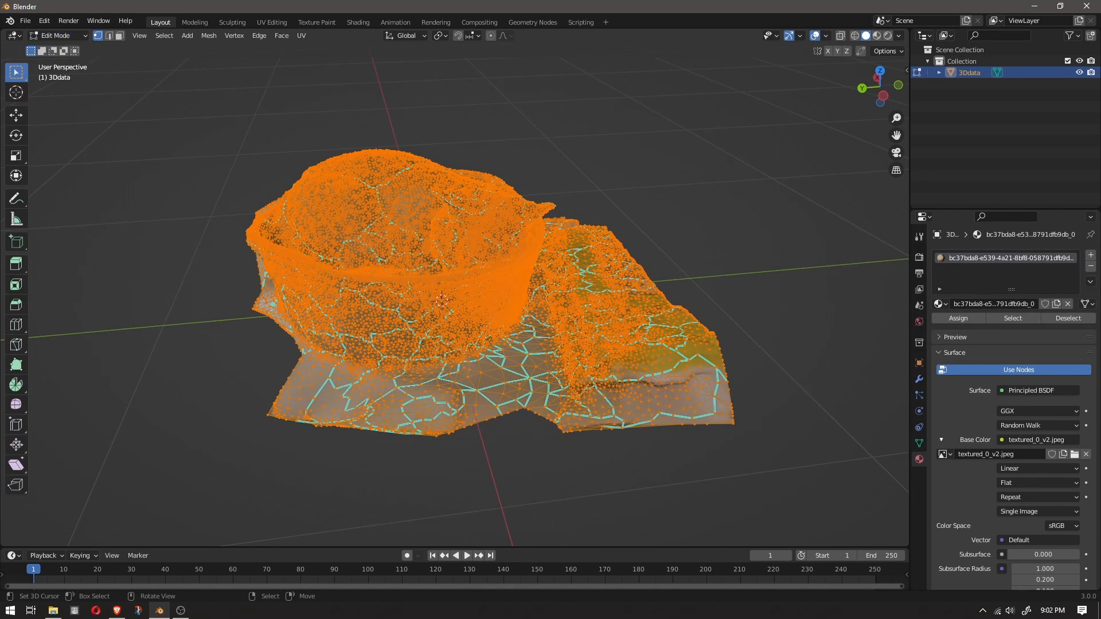
{"action": "key", "text": "alt+a"}
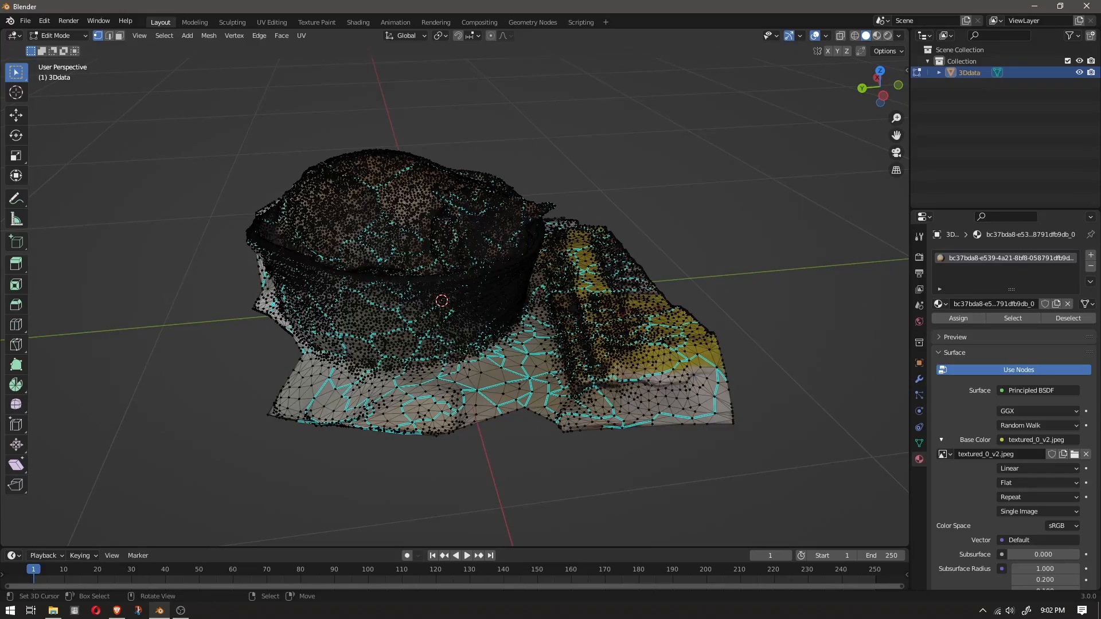
Circle-select the cloth surface in front of the basket and delete its vertices, including the stray leftovers.
{"action": "middle_click_drag", "start_coordinate": [459, 287], "coordinate": [471, 307]}
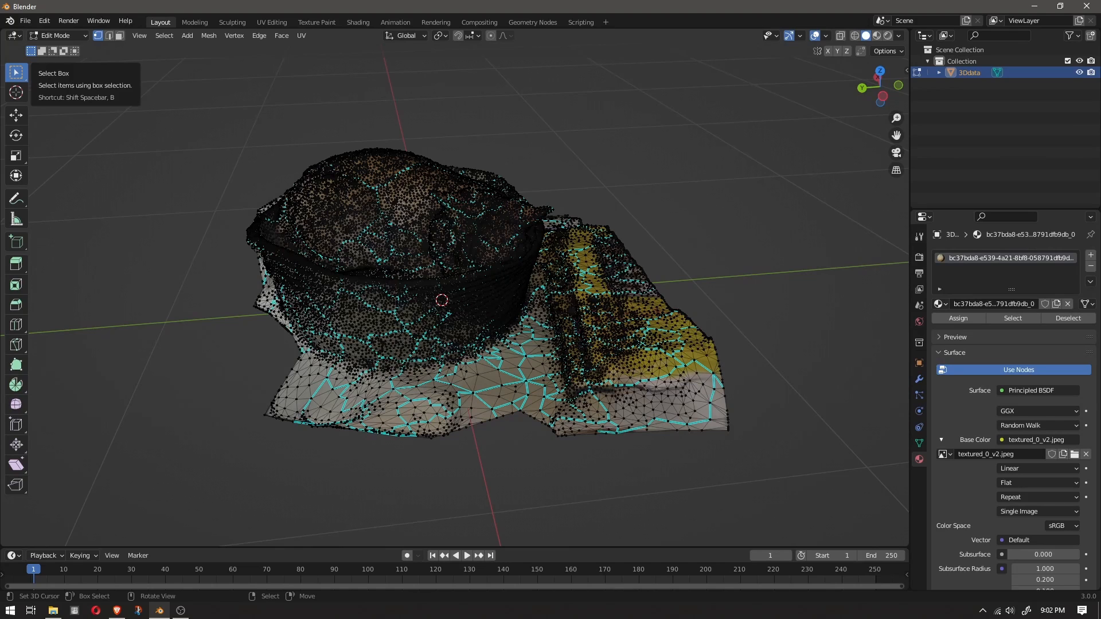
{"action": "left_click", "coordinate": [16, 72]}
{"action": "left_click", "coordinate": [71, 123]}
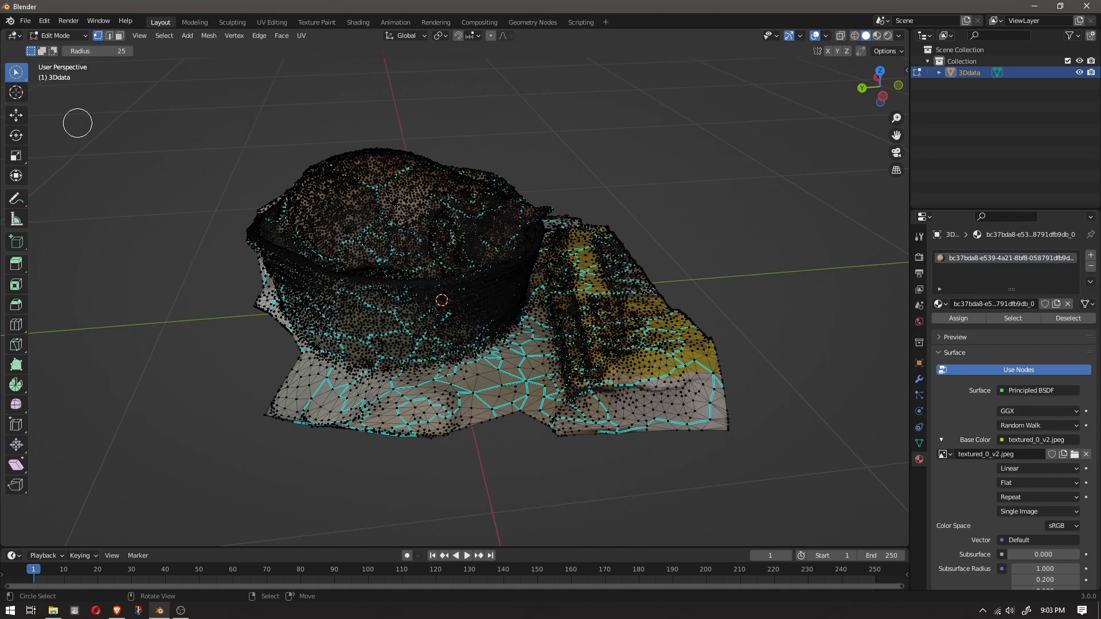
{"action": "mouse_move", "coordinate": [292, 387]}
{"action": "left_mouse_down"}
{"action": "mouse_move", "coordinate": [330, 416]}
{"action": "mouse_move", "coordinate": [292, 424]}
{"action": "mouse_move", "coordinate": [293, 372]}
{"action": "mouse_move", "coordinate": [390, 398]}
{"action": "mouse_move", "coordinate": [487, 381]}
{"action": "mouse_move", "coordinate": [508, 412]}
{"action": "mouse_move", "coordinate": [436, 433]}
{"action": "mouse_move", "coordinate": [359, 421]}
{"action": "mouse_move", "coordinate": [497, 400]}
{"action": "left_mouse_up"}
{"action": "left_click_drag", "start_coordinate": [353, 428], "coordinate": [373, 430]}
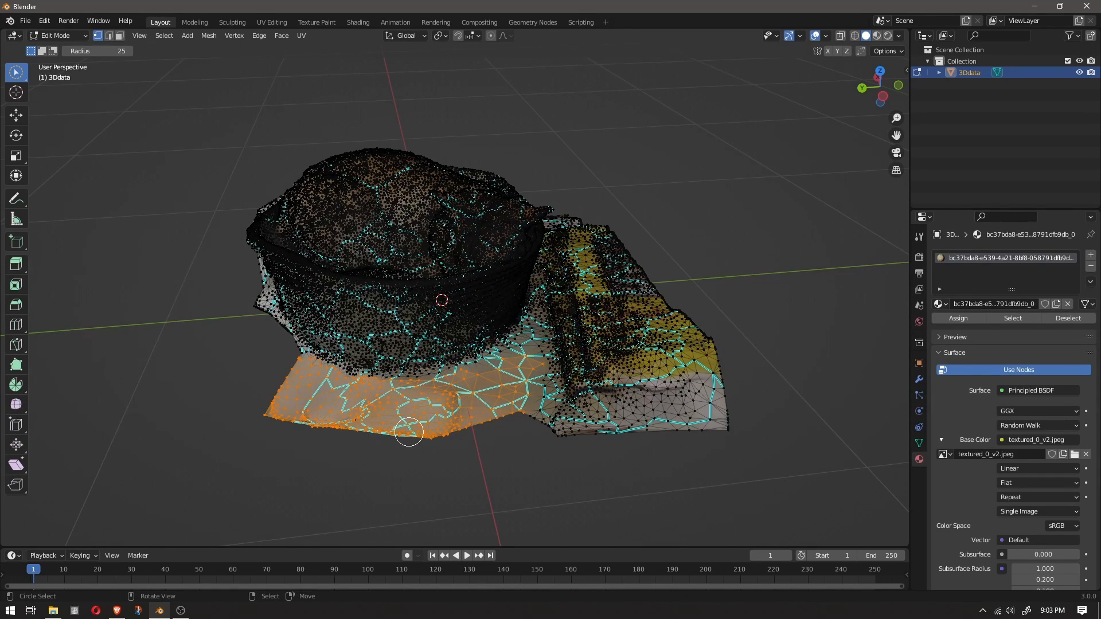
{"action": "key", "text": "x"}
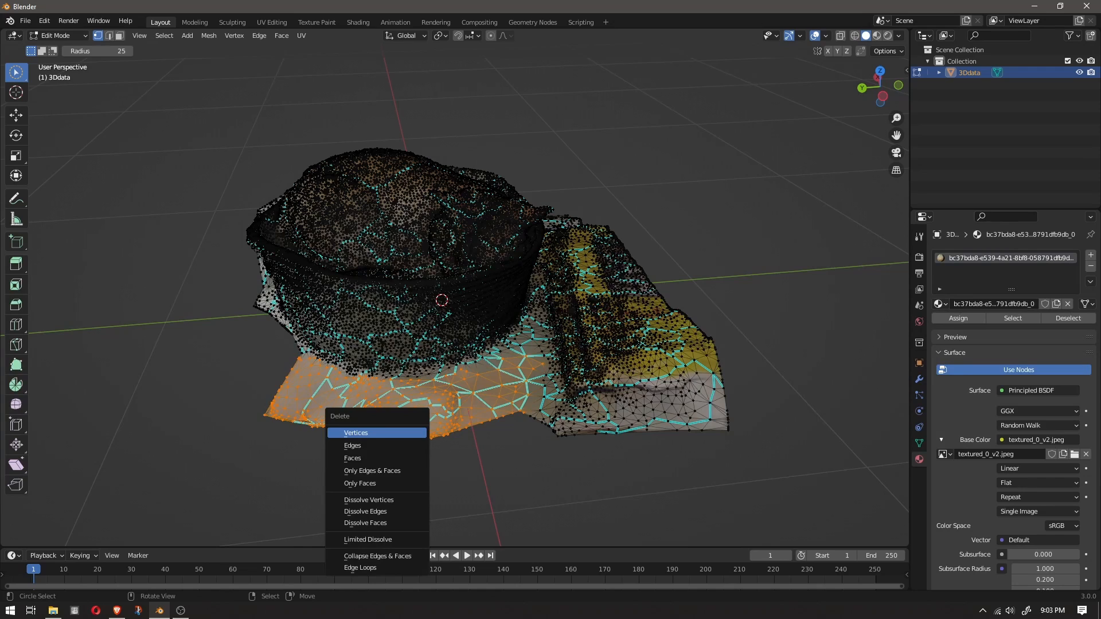
{"action": "left_click", "coordinate": [375, 432]}
{"action": "mouse_move", "coordinate": [400, 413]}
{"action": "left_mouse_down"}
{"action": "mouse_move", "coordinate": [307, 423]}
{"action": "mouse_move", "coordinate": [484, 428]}
{"action": "left_mouse_up"}
{"action": "key", "text": "x"}
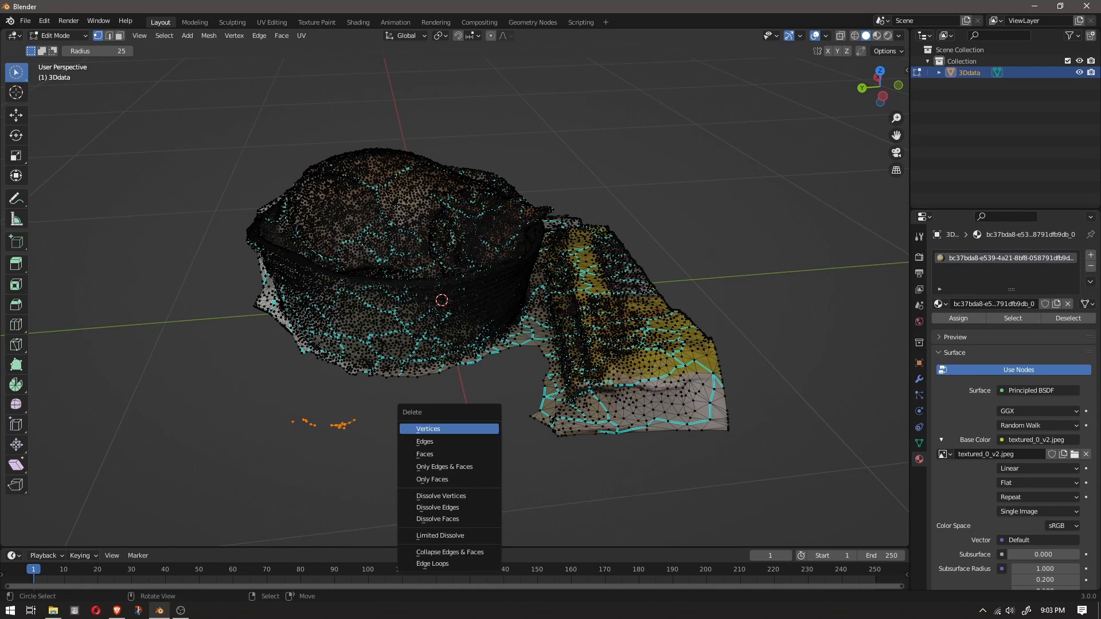
{"action": "left_click", "coordinate": [483, 429]}
Try to circle-select and delete the yellow paper pad and surrounding surface without X-Ray, and undo the deletion.
{"action": "middle_click_drag", "start_coordinate": [504, 394], "coordinate": [462, 401]}
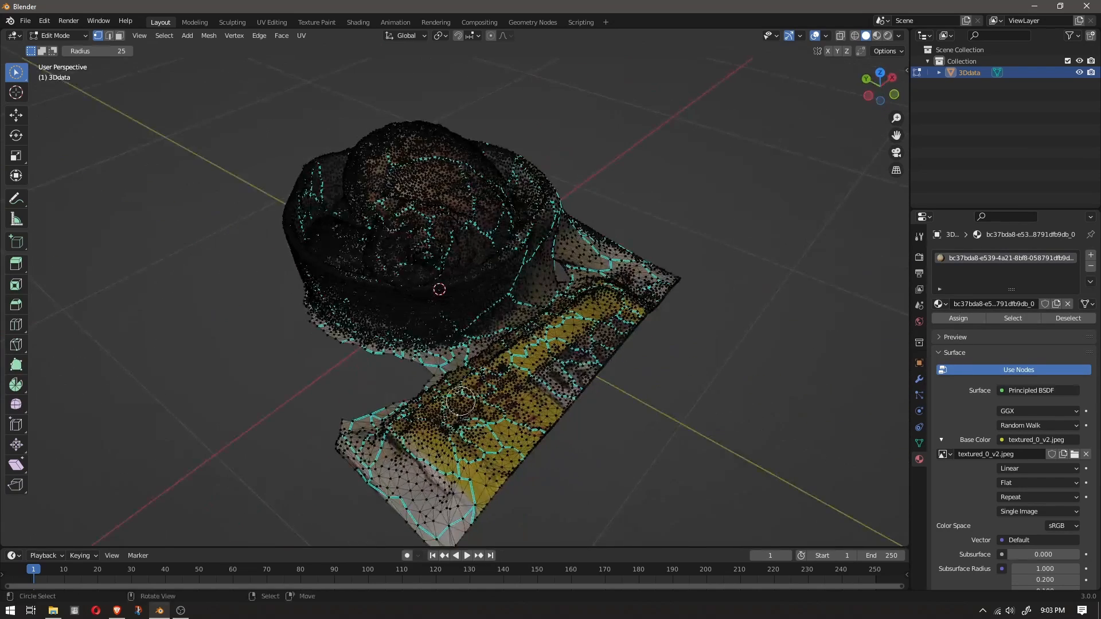
{"action": "mouse_move", "coordinate": [413, 382]}
{"action": "left_mouse_down"}
{"action": "mouse_move", "coordinate": [507, 352]}
{"action": "mouse_move", "coordinate": [550, 324]}
{"action": "mouse_move", "coordinate": [582, 240]}
{"action": "mouse_move", "coordinate": [670, 284]}
{"action": "mouse_move", "coordinate": [490, 503]}
{"action": "mouse_move", "coordinate": [444, 530]}
{"action": "mouse_move", "coordinate": [367, 476]}
{"action": "mouse_move", "coordinate": [359, 427]}
{"action": "mouse_move", "coordinate": [434, 395]}
{"action": "mouse_move", "coordinate": [396, 445]}
{"action": "mouse_move", "coordinate": [436, 453]}
{"action": "mouse_move", "coordinate": [447, 502]}
{"action": "mouse_move", "coordinate": [433, 486]}
{"action": "mouse_move", "coordinate": [439, 447]}
{"action": "mouse_move", "coordinate": [554, 403]}
{"action": "mouse_move", "coordinate": [435, 393]}
{"action": "mouse_move", "coordinate": [545, 399]}
{"action": "left_mouse_up"}
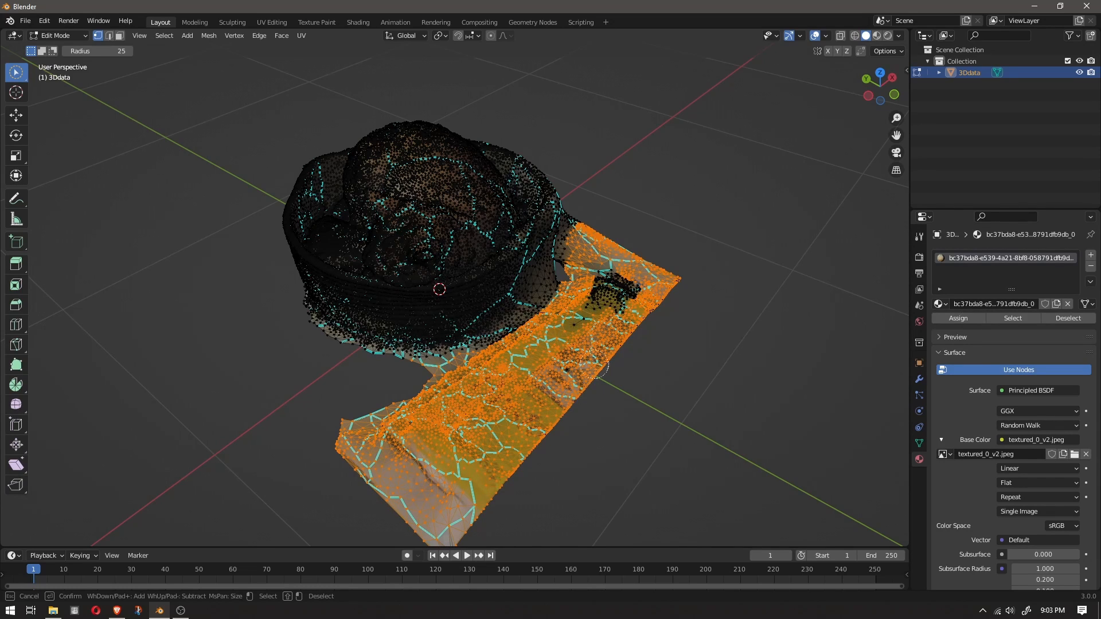
{"action": "mouse_move", "coordinate": [595, 367]}
{"action": "left_mouse_down"}
{"action": "mouse_move", "coordinate": [619, 285]}
{"action": "mouse_move", "coordinate": [584, 313]}
{"action": "left_mouse_up"}
{"action": "mouse_move", "coordinate": [654, 279]}
{"action": "left_mouse_down"}
{"action": "mouse_move", "coordinate": [681, 289]}
{"action": "mouse_move", "coordinate": [551, 439]}
{"action": "left_mouse_up"}
{"action": "scroll", "coordinate": [688, 330], "scroll_direction": "up", "scroll_amount": 2}
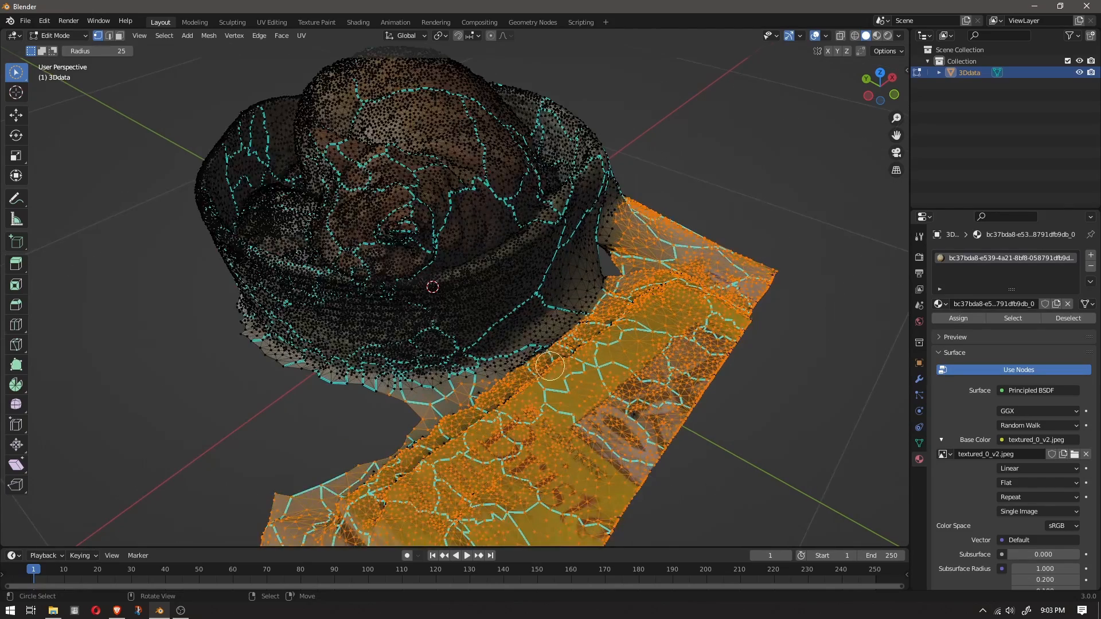
{"action": "scroll", "coordinate": [569, 453], "scroll_direction": "up", "scroll_amount": 2}
{"action": "scroll", "coordinate": [567, 477], "scroll_direction": "down", "scroll_amount": 4}
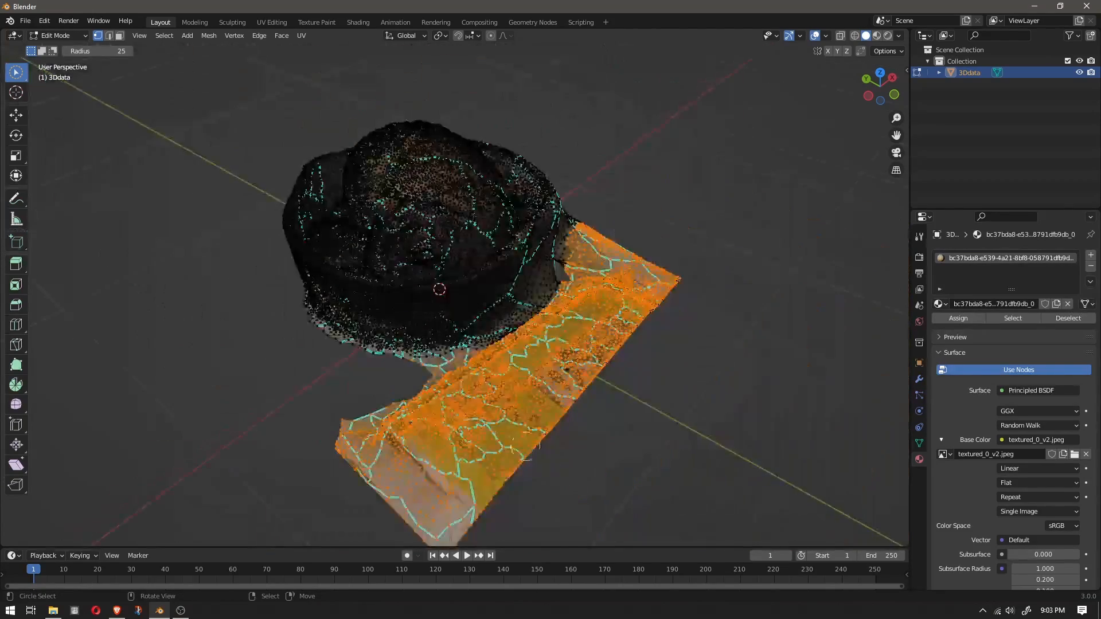
{"action": "key", "text": "x"}
{"action": "left_click", "coordinate": [508, 424]}
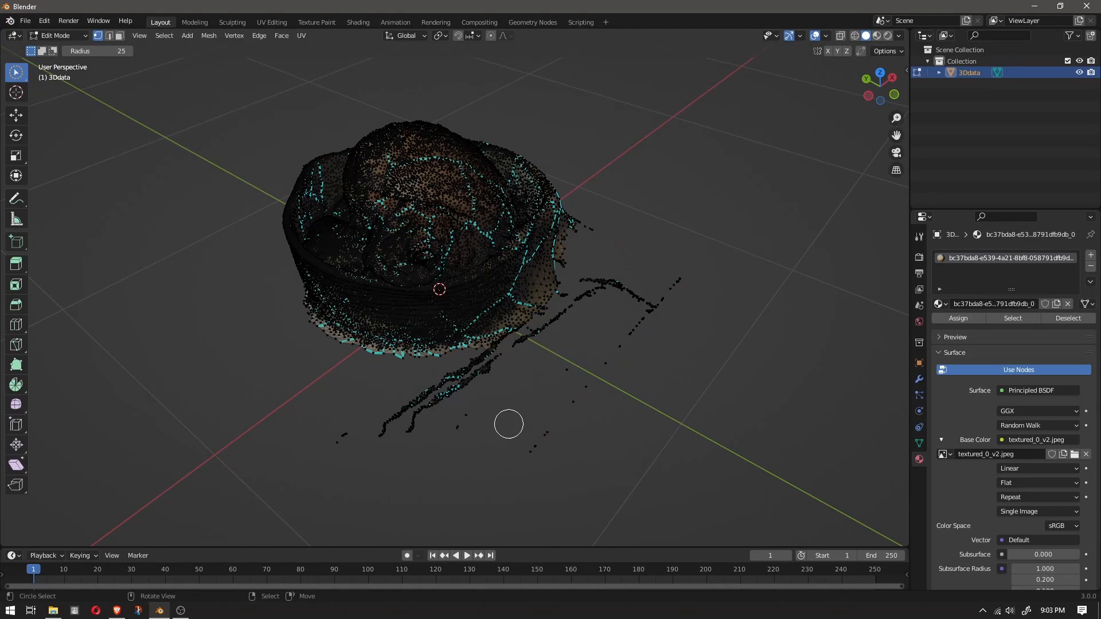
{"action": "key", "text": "ctrl+z"}
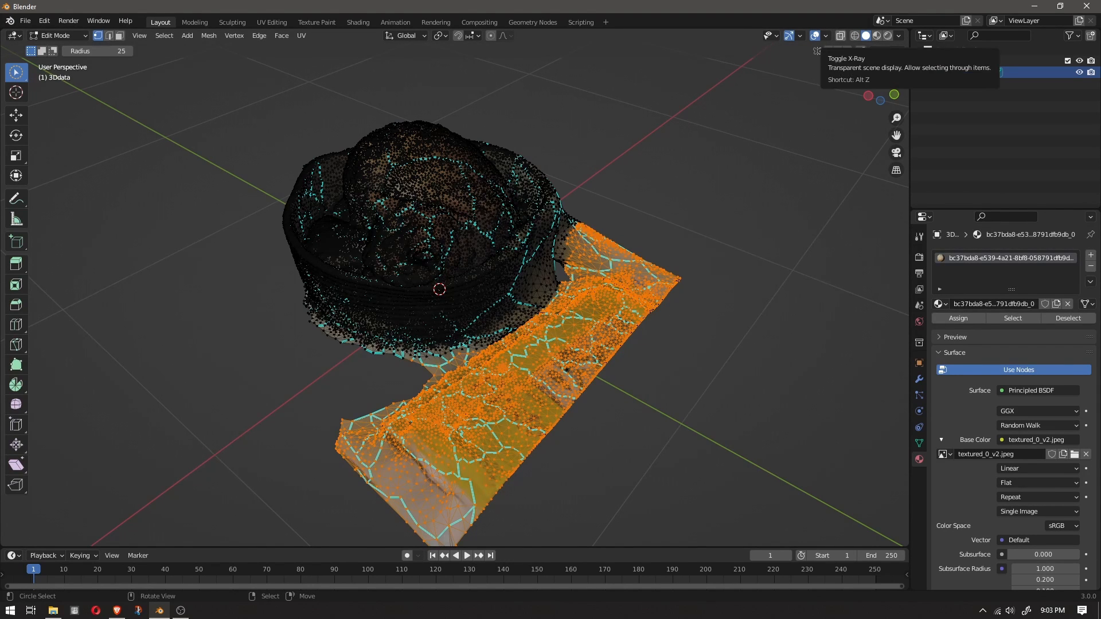
Enable X-Ray, circle-select the whole yellow paper pad with the surface around it, and delete those vertices.
{"action": "left_click", "coordinate": [840, 35]}
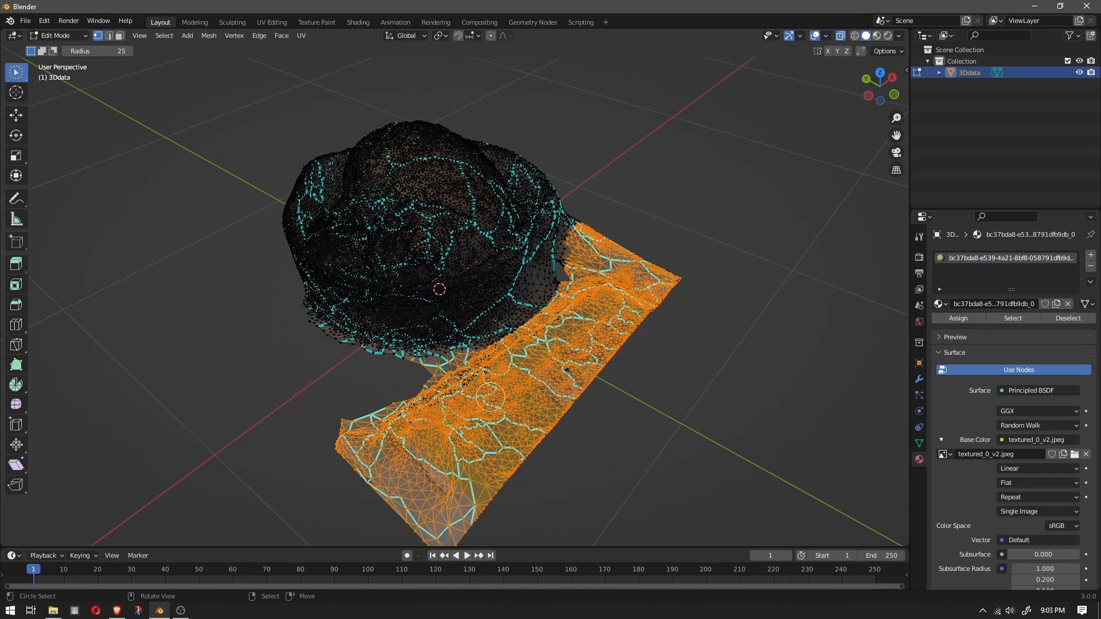
{"action": "mouse_move", "coordinate": [492, 372]}
{"action": "left_mouse_down"}
{"action": "mouse_move", "coordinate": [343, 433]}
{"action": "mouse_move", "coordinate": [402, 436]}
{"action": "mouse_move", "coordinate": [352, 462]}
{"action": "mouse_move", "coordinate": [418, 453]}
{"action": "mouse_move", "coordinate": [366, 463]}
{"action": "left_mouse_up"}
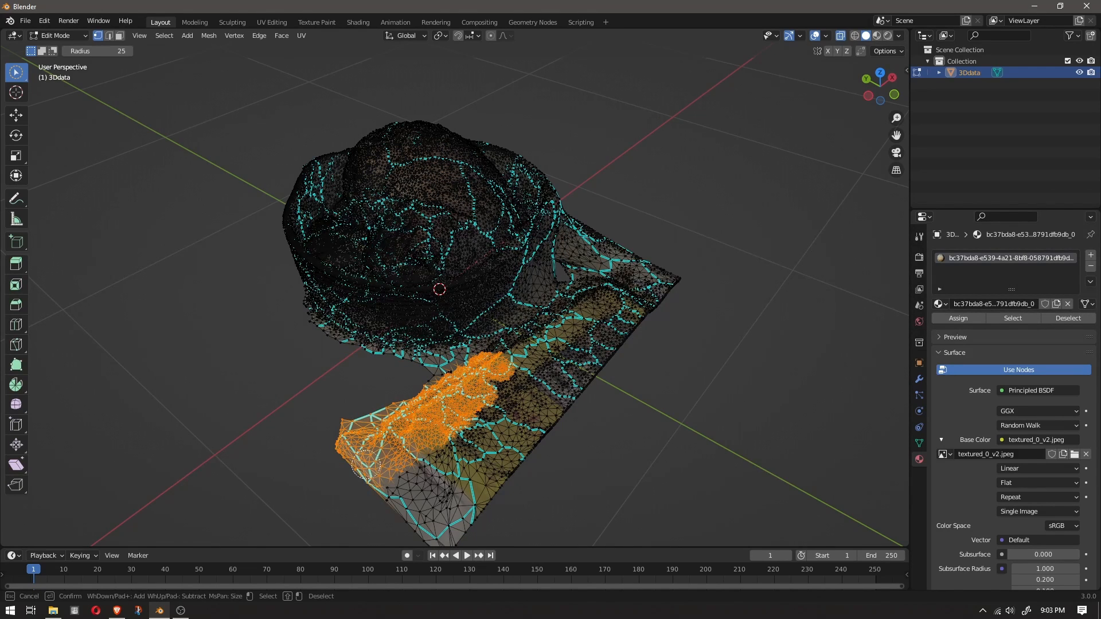
{"action": "scroll", "coordinate": [401, 430], "scroll_direction": "down", "scroll_amount": 3}
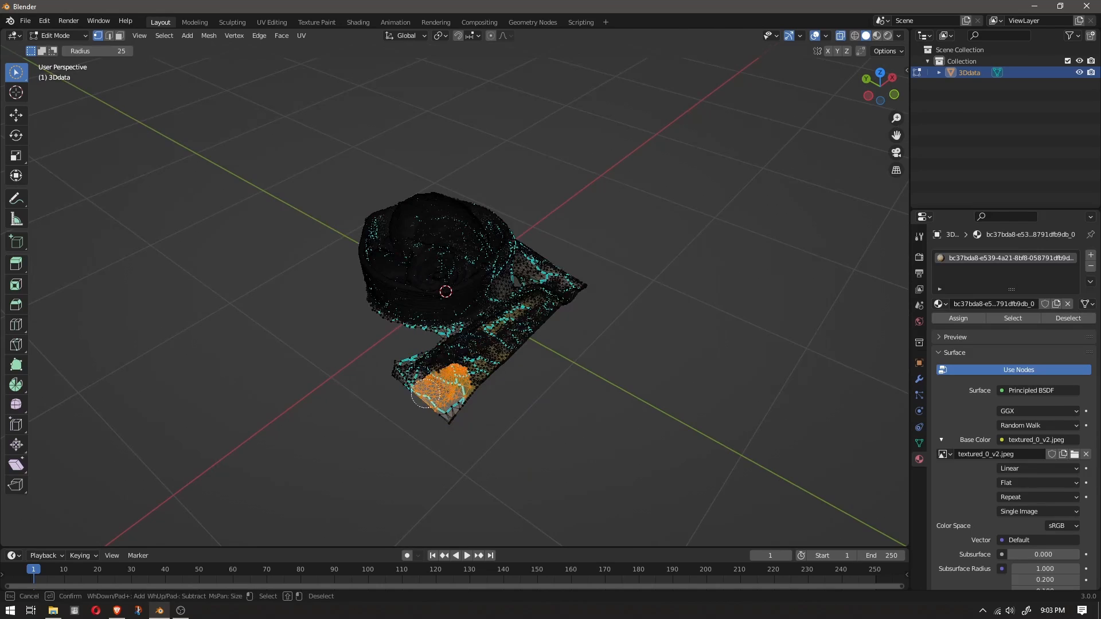
{"action": "mouse_move", "coordinate": [426, 395]}
{"action": "left_mouse_down"}
{"action": "mouse_move", "coordinate": [396, 370]}
{"action": "mouse_move", "coordinate": [488, 332]}
{"action": "mouse_move", "coordinate": [530, 281]}
{"action": "mouse_move", "coordinate": [576, 272]}
{"action": "mouse_move", "coordinate": [459, 416]}
{"action": "mouse_move", "coordinate": [516, 338]}
{"action": "mouse_move", "coordinate": [498, 394]}
{"action": "left_mouse_up"}
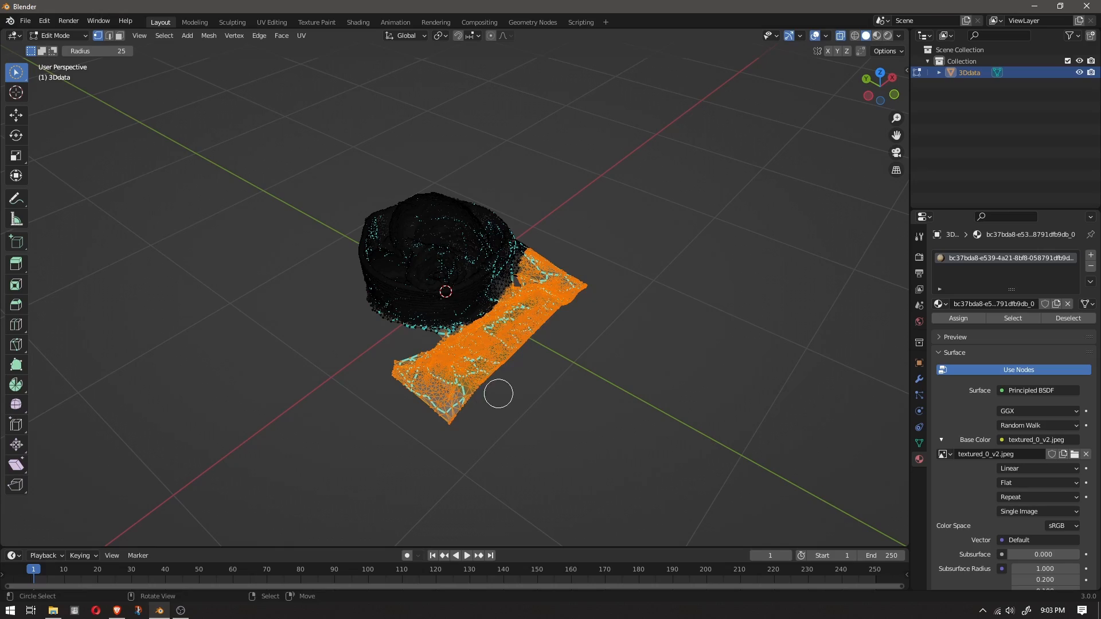
{"action": "scroll", "coordinate": [498, 394], "scroll_direction": "up", "scroll_amount": 6}
{"action": "key", "text": "x"}
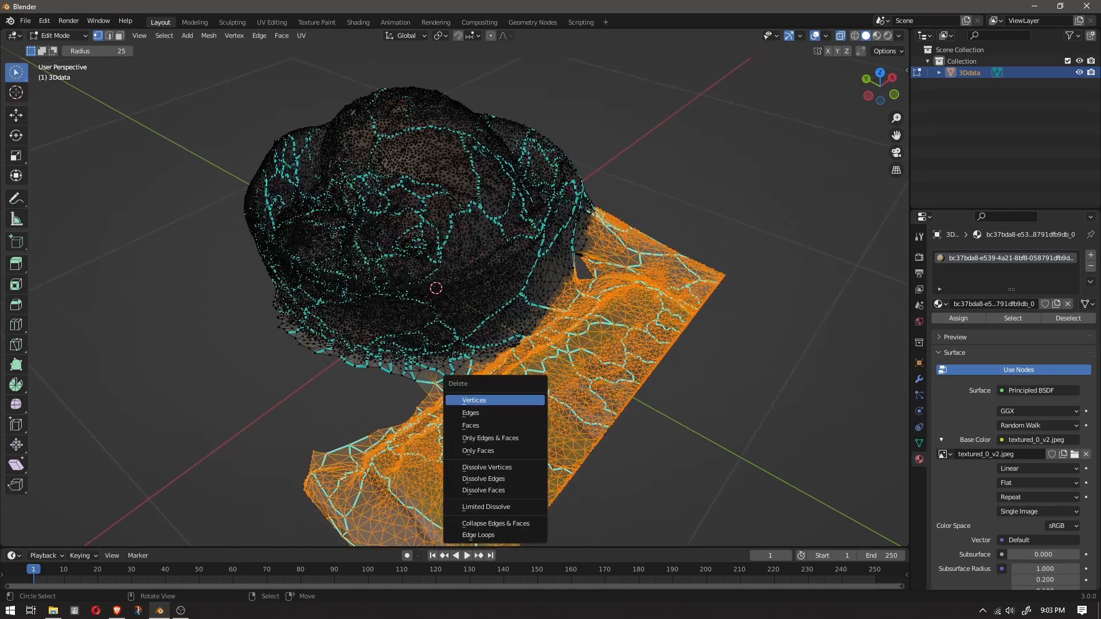
{"action": "key", "text": "Return"}
{"action": "scroll", "coordinate": [554, 375], "scroll_direction": "down", "scroll_amount": 2}
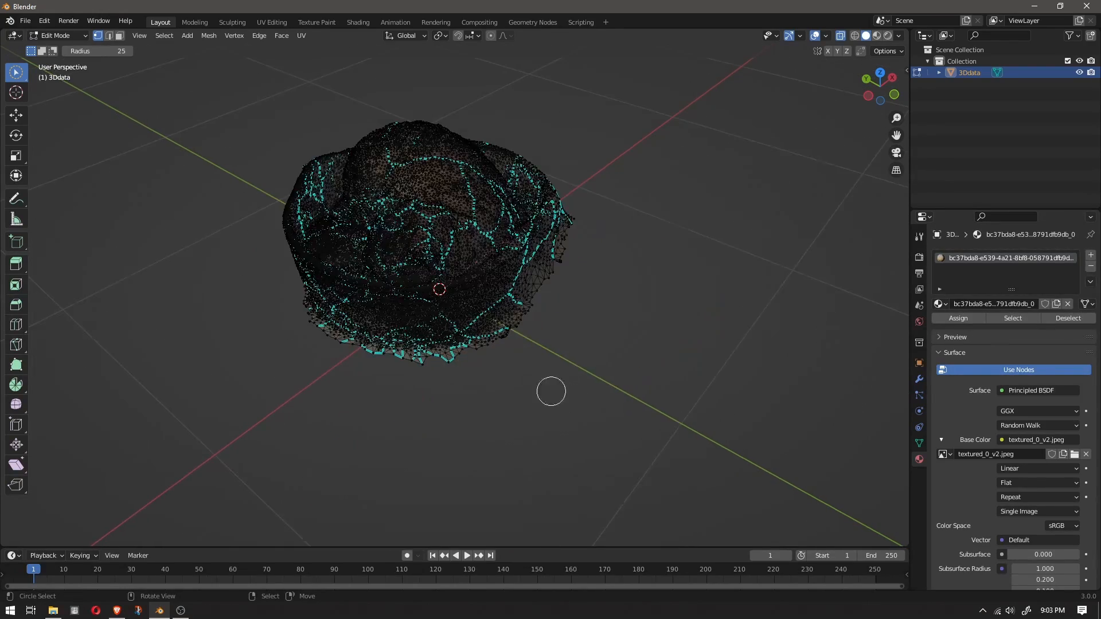
Delete the vertices of the cloth flap remaining on the far side of the basket and return to Object Mode.
{"action": "middle_click_drag", "start_coordinate": [551, 392], "coordinate": [388, 418]}
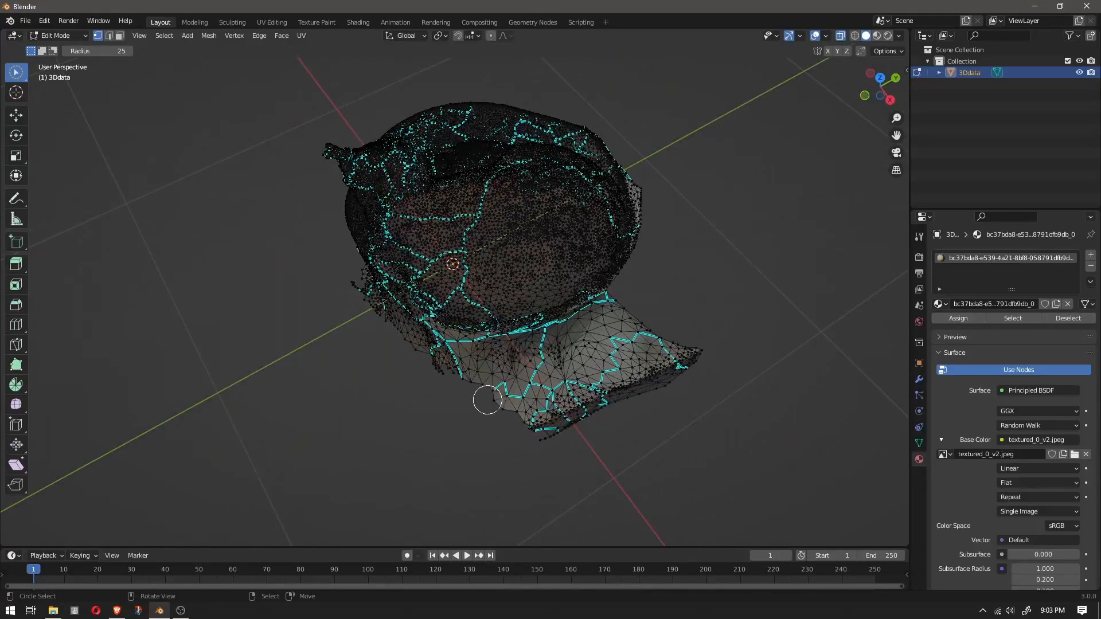
{"action": "mouse_move", "coordinate": [487, 400]}
{"action": "left_mouse_down"}
{"action": "mouse_move", "coordinate": [642, 319]}
{"action": "mouse_move", "coordinate": [691, 354]}
{"action": "mouse_move", "coordinate": [589, 423]}
{"action": "mouse_move", "coordinate": [491, 406]}
{"action": "mouse_move", "coordinate": [639, 390]}
{"action": "mouse_move", "coordinate": [637, 371]}
{"action": "left_mouse_up"}
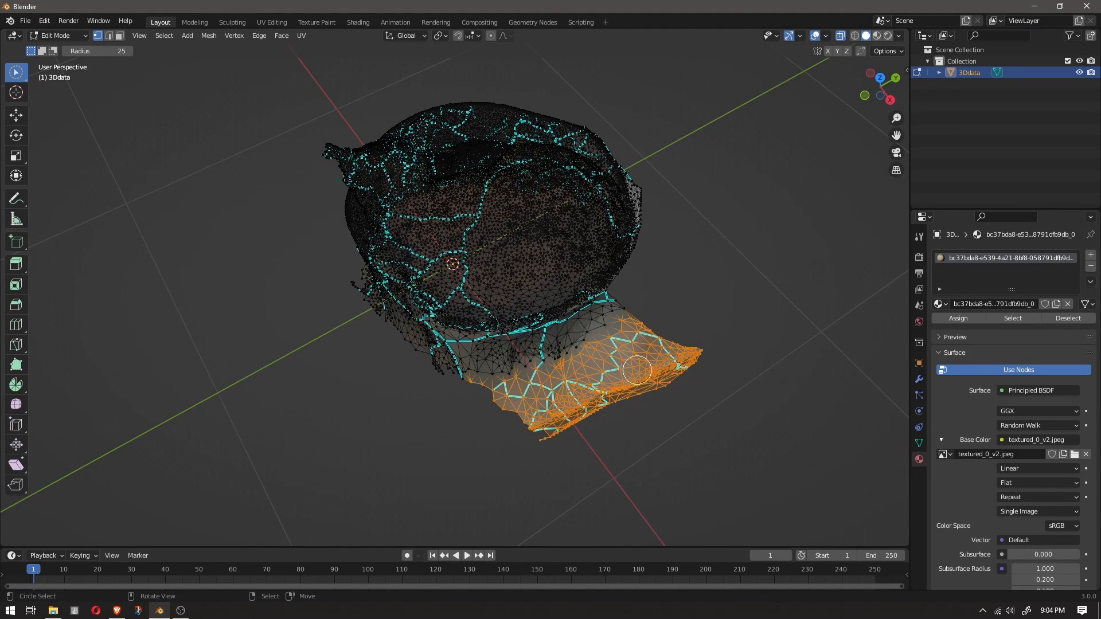
{"action": "key", "text": "x"}
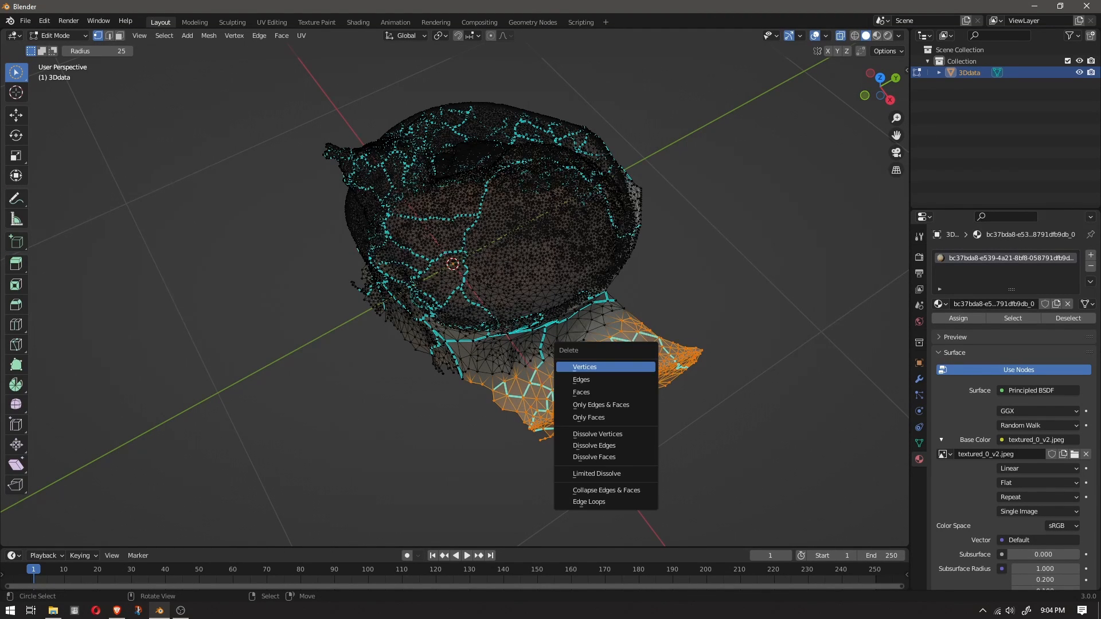
{"action": "left_click", "coordinate": [636, 366]}
{"action": "middle_click_drag", "start_coordinate": [527, 391], "coordinate": [542, 425]}
{"action": "key", "text": "Tab"}
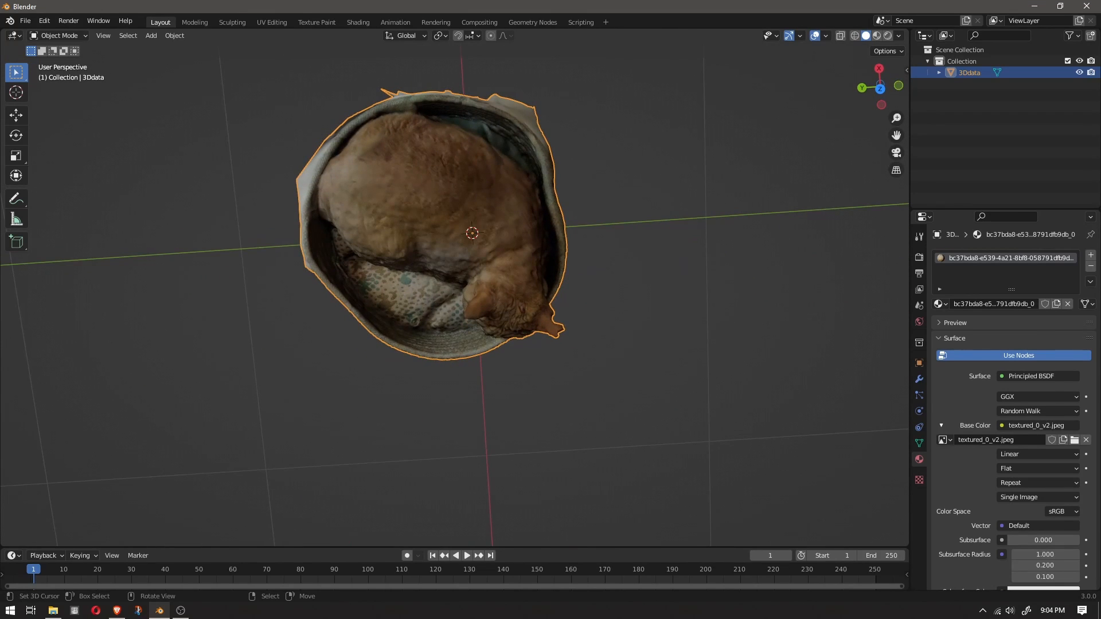
Show the viewport as Quad View and move the cat model slightly in the negative Y direction.
{"action": "scroll", "coordinate": [487, 252], "scroll_direction": "down", "scroll_amount": 1}
{"action": "middle_click_drag", "start_coordinate": [488, 253], "coordinate": [492, 372], "text": "shift"}
{"action": "mouse_move", "coordinate": [492, 372]}
{"action": "middle_mouse_down"}
{"action": "mouse_move", "coordinate": [467, 272]}
{"action": "mouse_move", "coordinate": [493, 269]}
{"action": "mouse_move", "coordinate": [500, 370]}
{"action": "mouse_move", "coordinate": [487, 379]}
{"action": "mouse_move", "coordinate": [495, 363]}
{"action": "middle_mouse_up"}
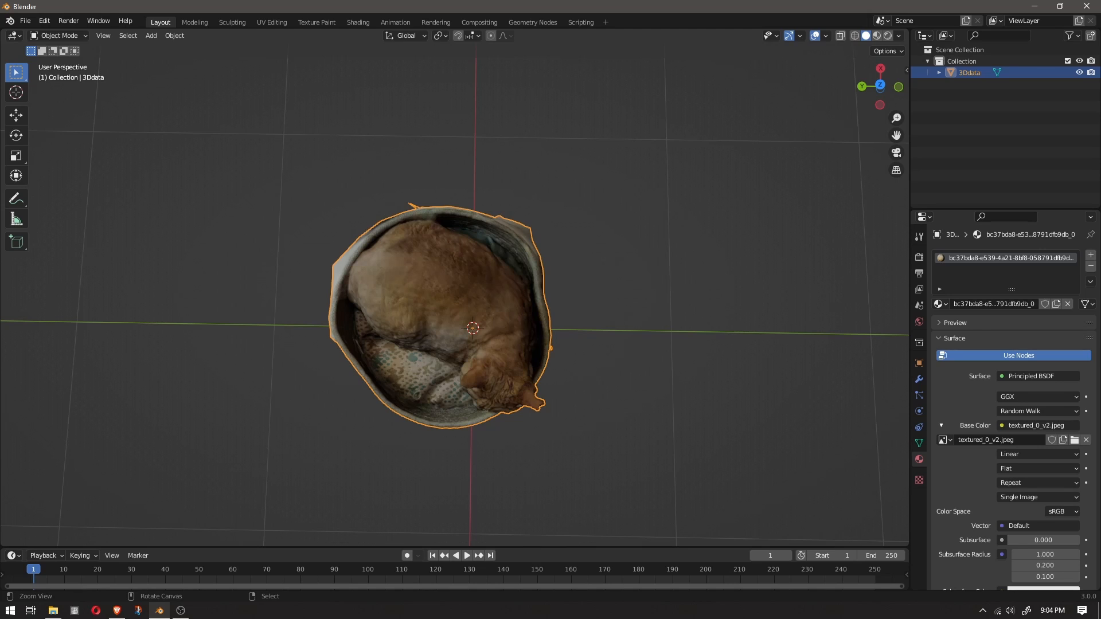
{"action": "key", "text": "ctrl+alt+q"}
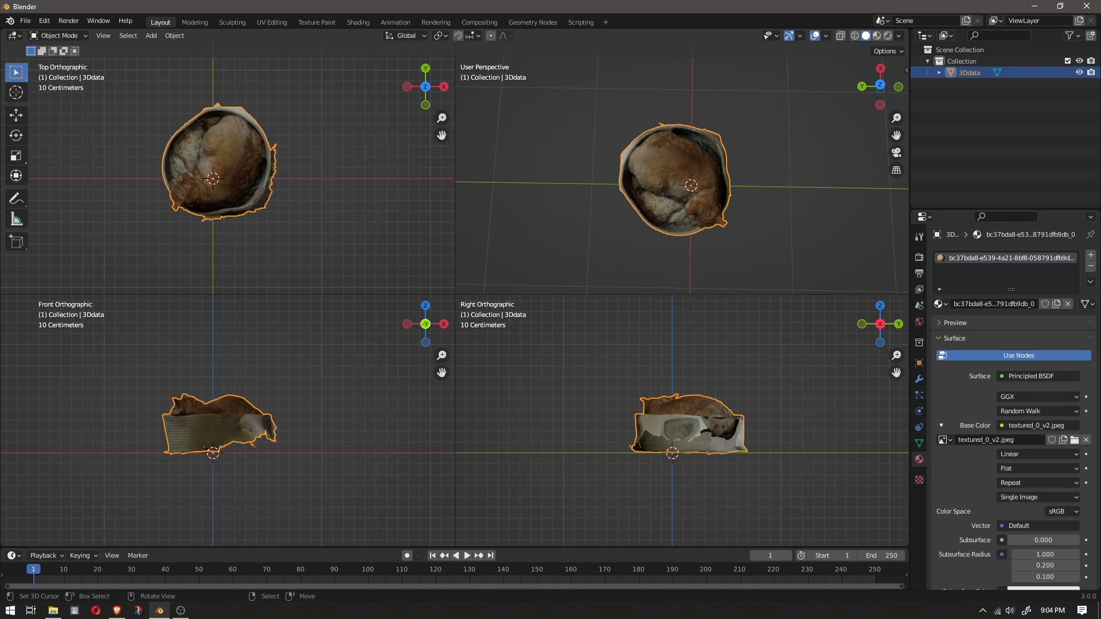
{"action": "left_click", "coordinate": [16, 115]}
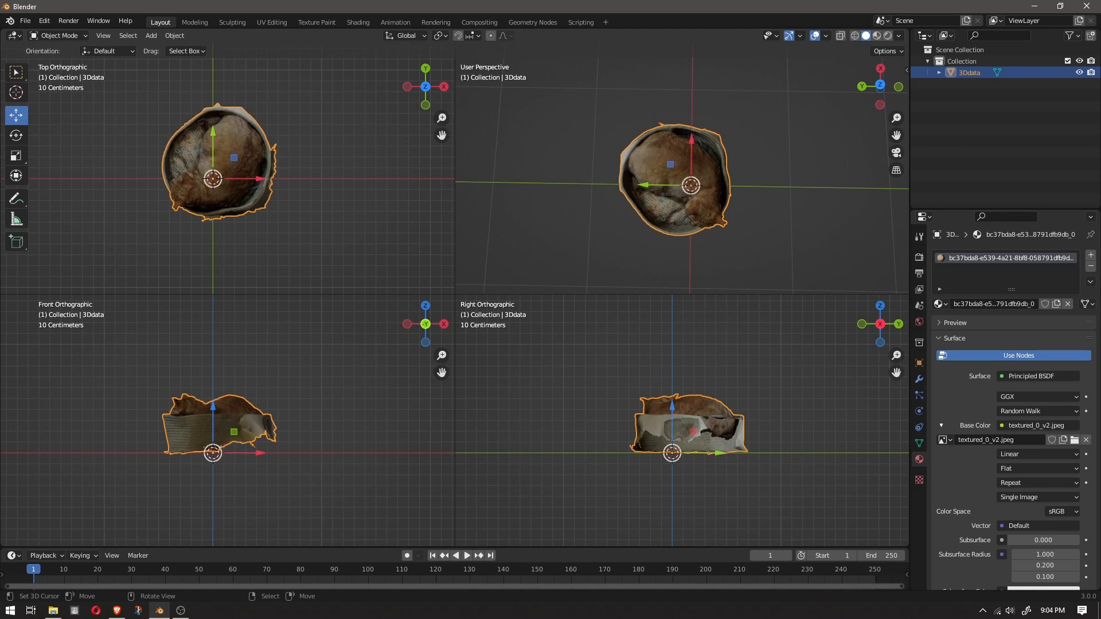
{"action": "left_click_drag", "start_coordinate": [213, 133], "coordinate": [213, 148]}
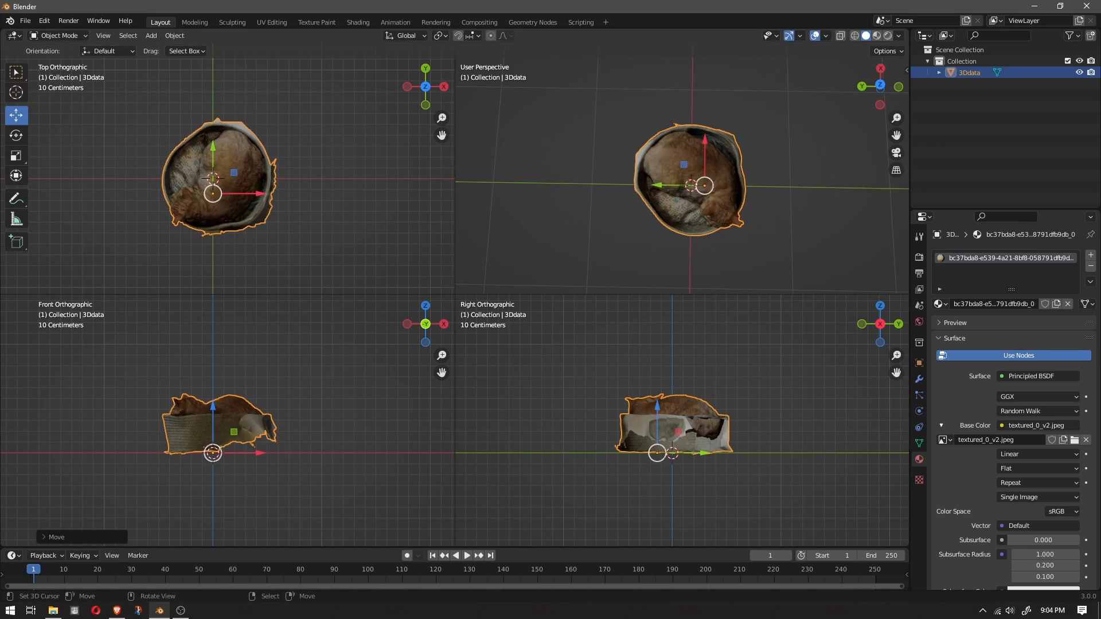
Move the cat model slightly in the negative X direction and return from Quad View to a single perspective view.
{"action": "left_click_drag", "start_coordinate": [260, 193], "coordinate": [255, 193]}
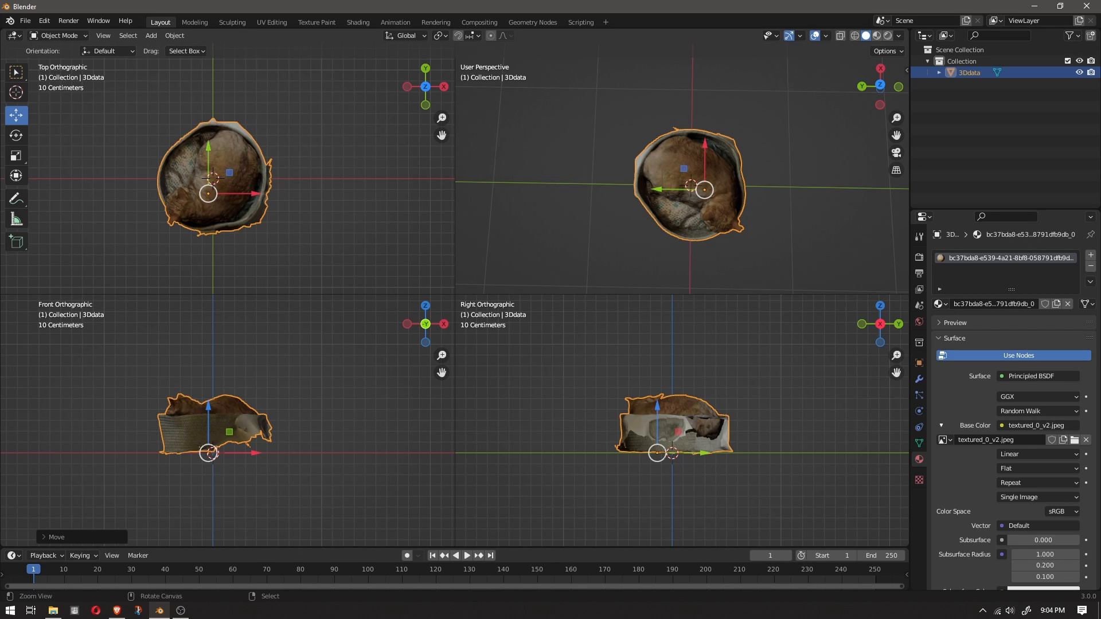
{"action": "key", "text": "ctrl+alt+q"}
{"action": "middle_click_drag", "start_coordinate": [498, 401], "coordinate": [454, 356]}
Add a cylinder mesh at the origin around the cat basket.
{"action": "key", "text": "shift+a"}
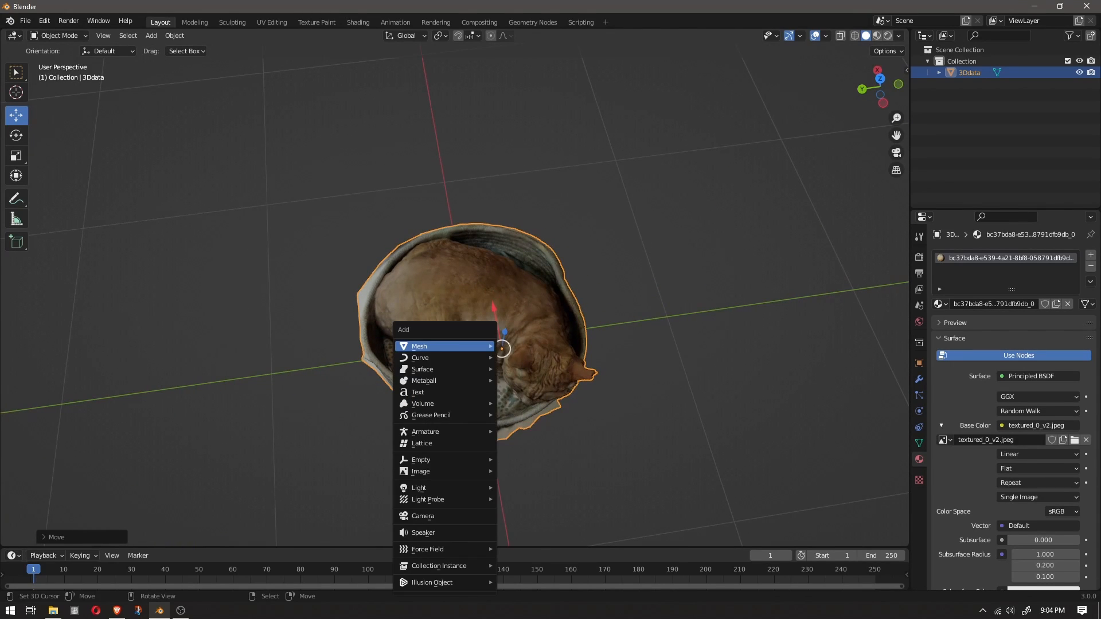
{"action": "mouse_move", "coordinate": [439, 346]}
{"action": "key", "text": "Escape"}
{"action": "key", "text": "Escape"}
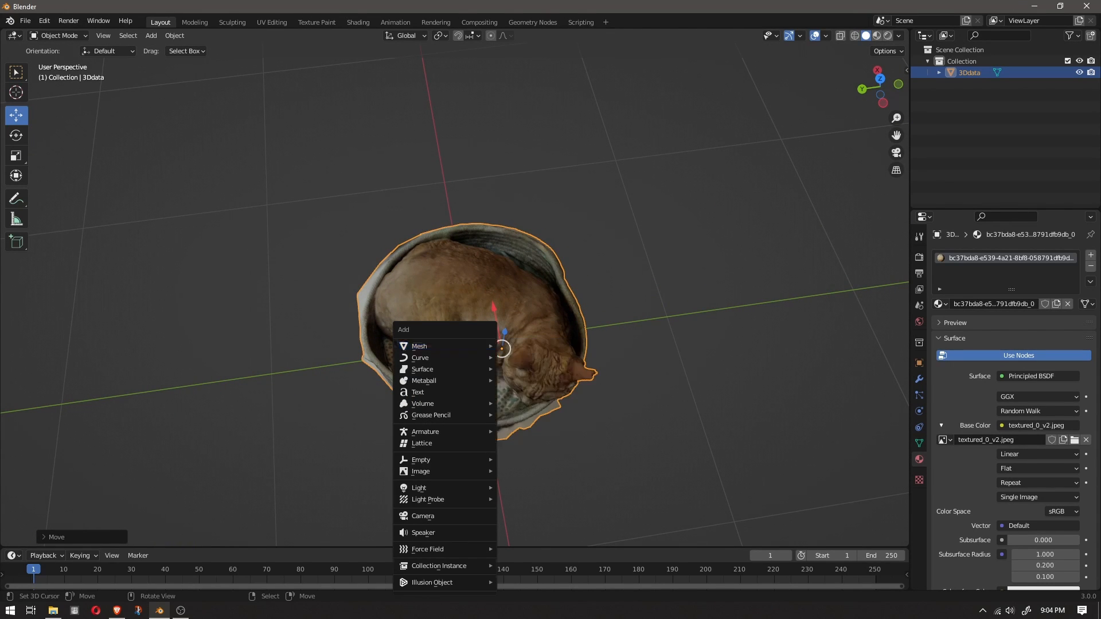
{"action": "key", "text": "shift+a"}
{"action": "mouse_move", "coordinate": [316, 263]}
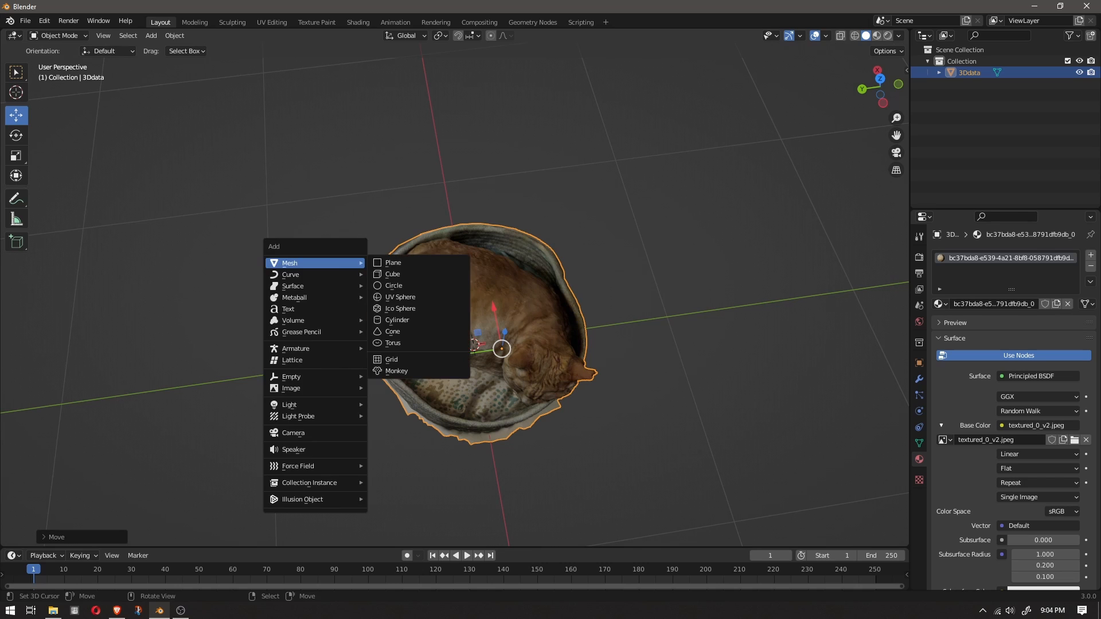
{"action": "key", "text": "Escape"}
{"action": "left_click", "coordinate": [175, 36]}
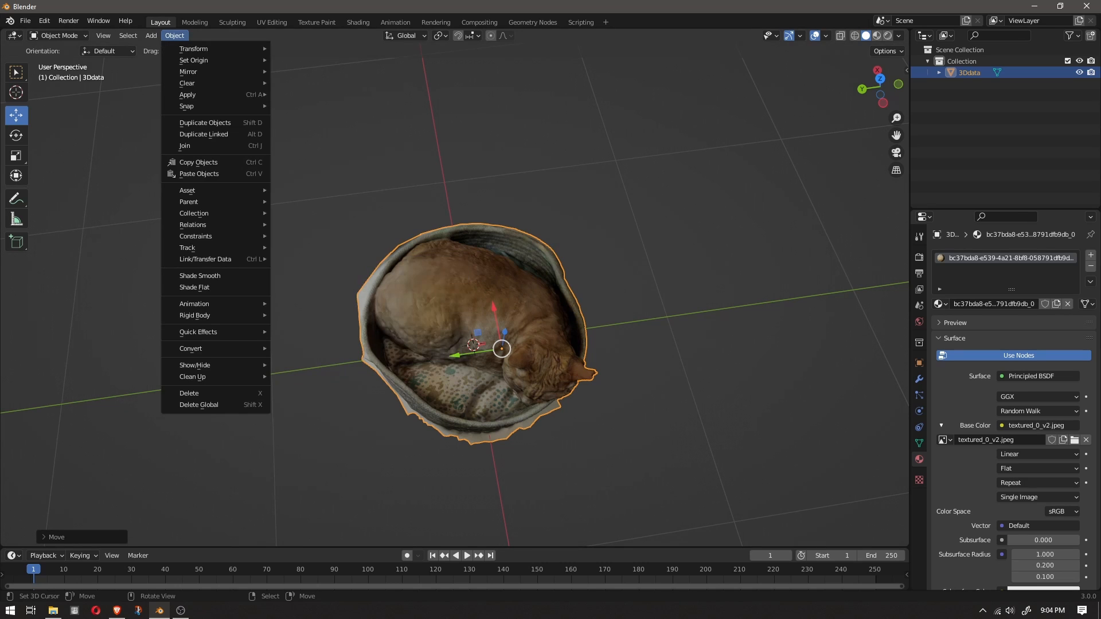
{"action": "mouse_move", "coordinate": [152, 35]}
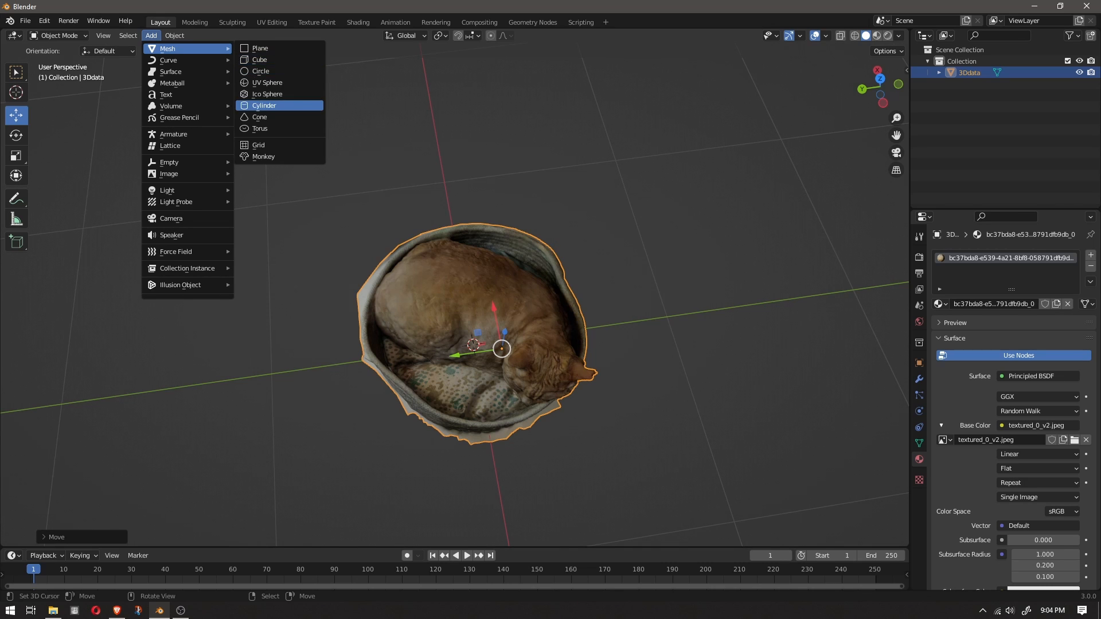
{"action": "left_click", "coordinate": [264, 106]}
{"action": "scroll", "coordinate": [458, 298], "scroll_direction": "down", "scroll_amount": 4}
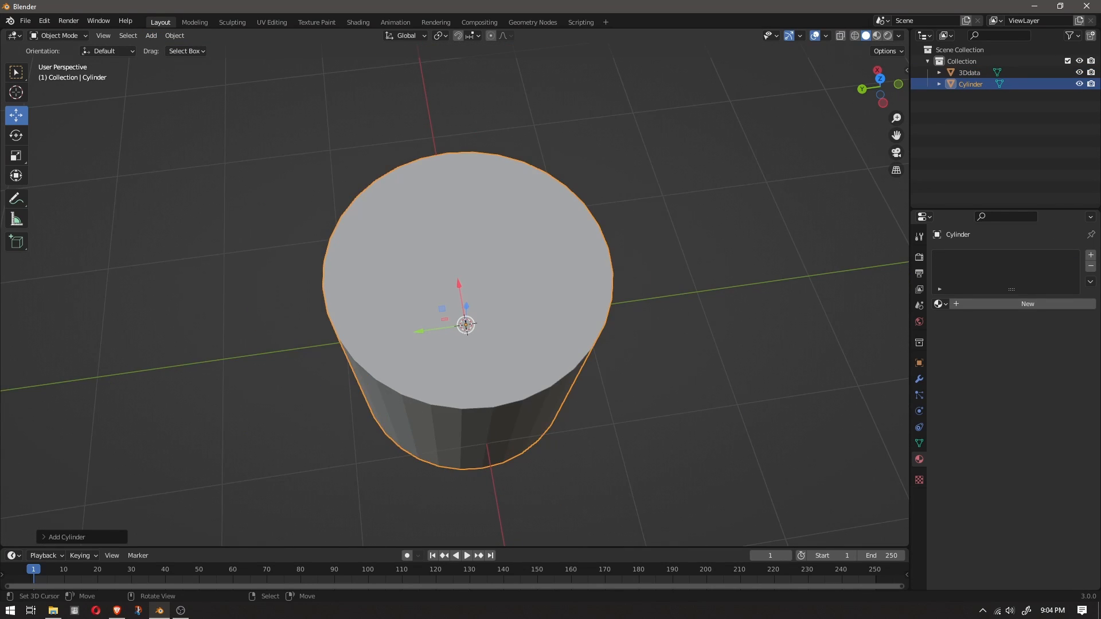
Show the scene as wireframe in Quad View and scale the cylinder down uniformly until it loosely encloses the cat basket.
{"action": "left_click", "coordinate": [854, 36]}
{"action": "middle_click_drag", "start_coordinate": [660, 230], "coordinate": [660, 258]}
{"action": "key", "text": "ctrl+alt+q"}
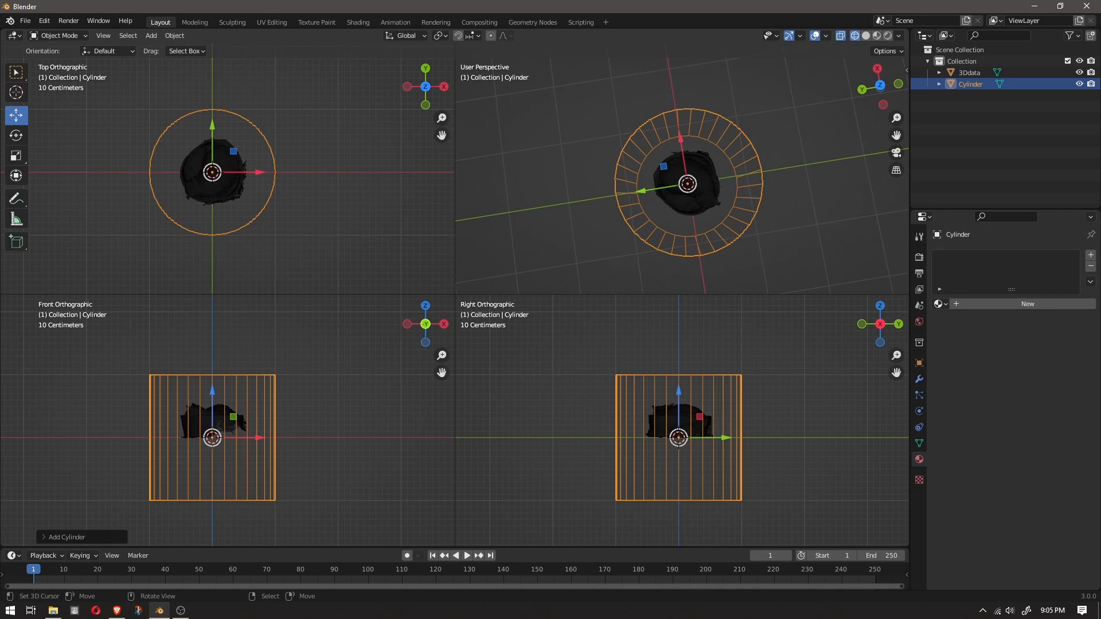
{"action": "scroll", "coordinate": [227, 175], "scroll_direction": "up", "scroll_amount": 2}
{"action": "key", "text": "s"}
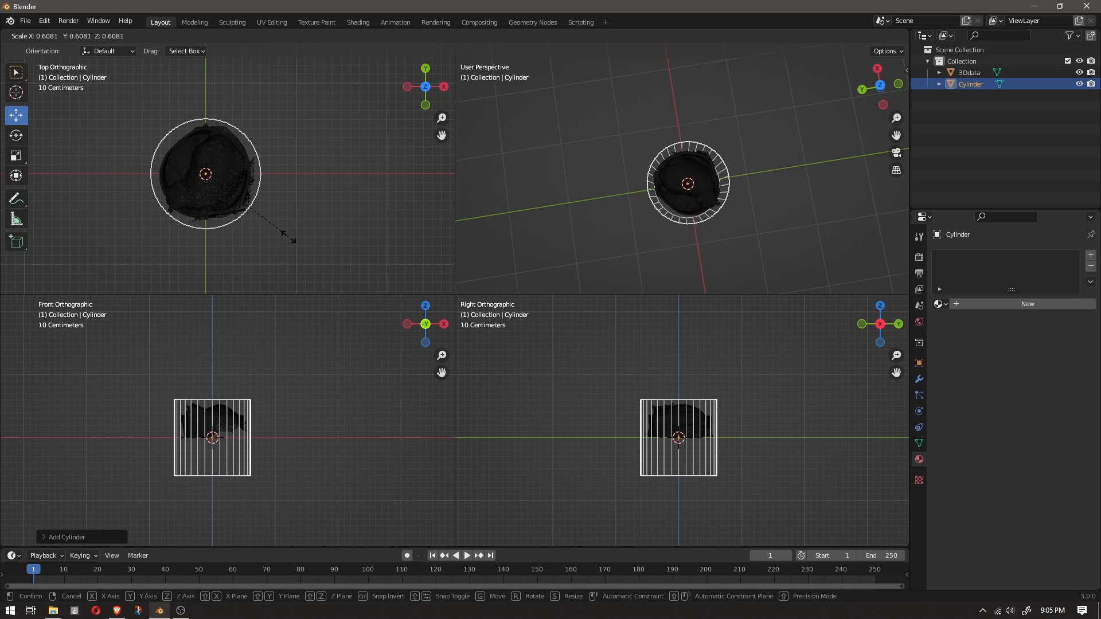
{"action": "left_click", "coordinate": [288, 236]}
{"action": "scroll", "coordinate": [309, 255], "scroll_direction": "up", "scroll_amount": 3}
{"action": "key", "text": "s"}
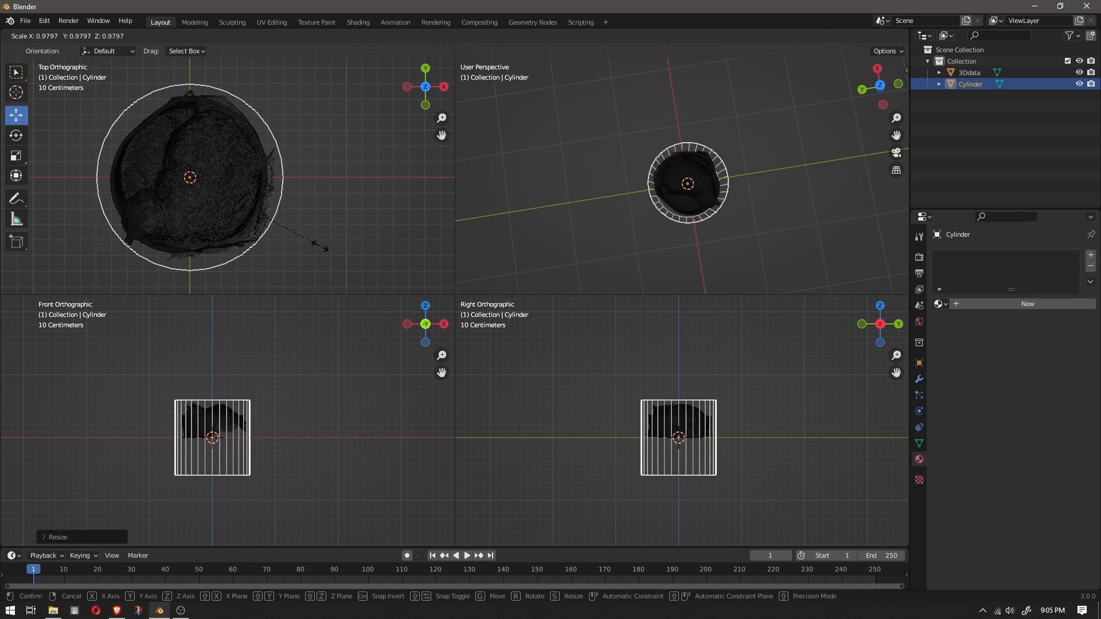
{"action": "left_click", "coordinate": [327, 251]}
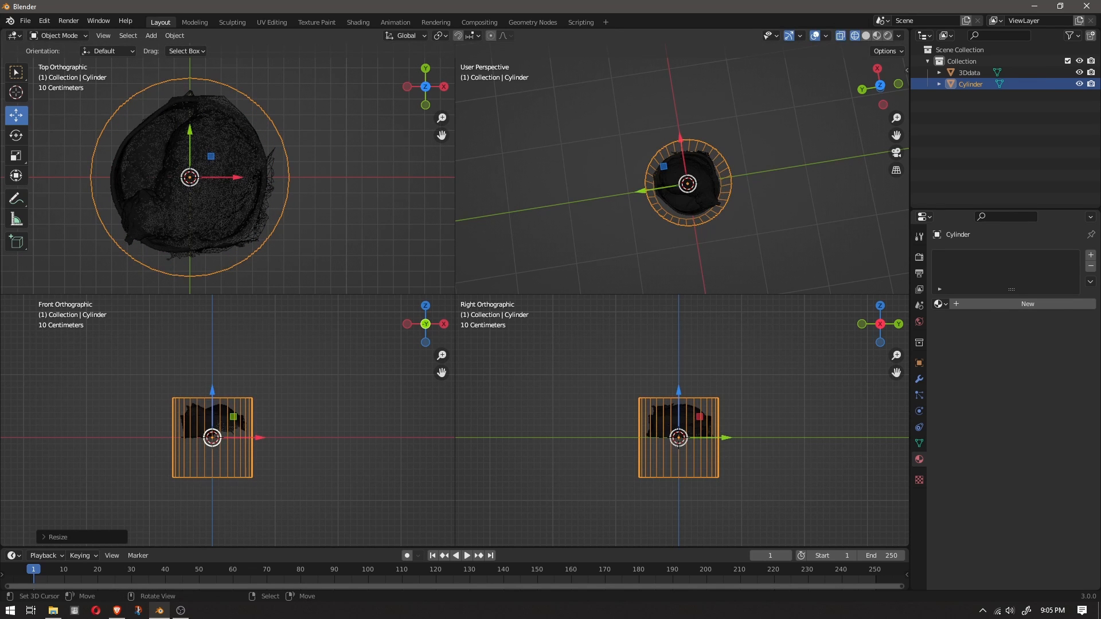
In Edit Mode, move the cylinder's whole mesh up along Z so its base sits at floor level.
{"action": "scroll", "coordinate": [203, 425], "scroll_direction": "up", "scroll_amount": 3}
{"action": "key", "text": "Tab"}
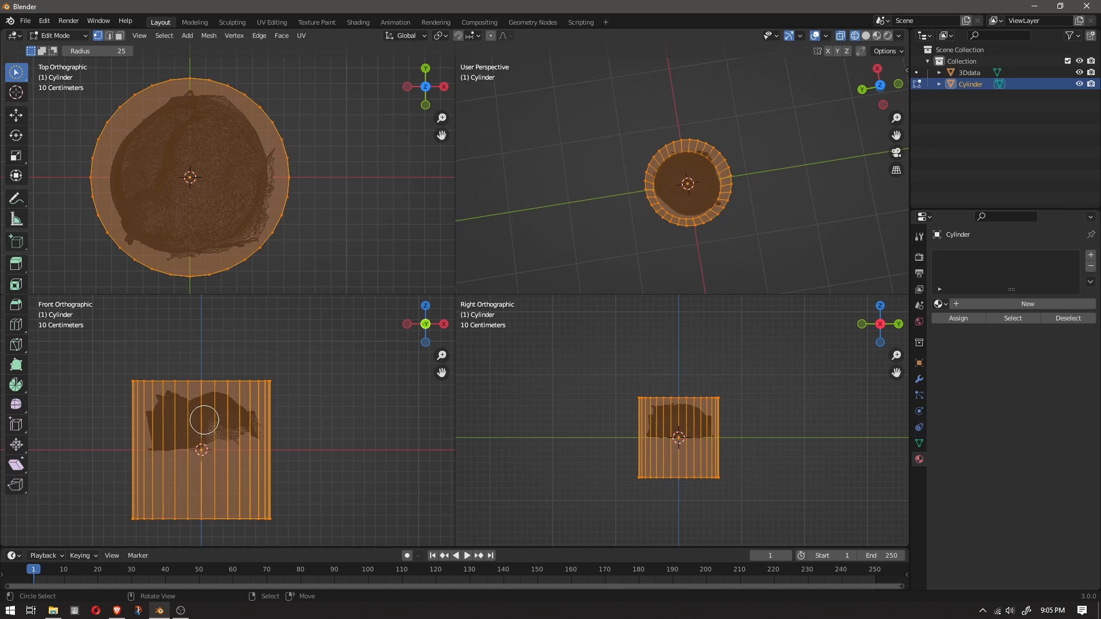
{"action": "left_click", "coordinate": [16, 93]}
{"action": "left_click_drag", "start_coordinate": [16, 73], "coordinate": [61, 98]}
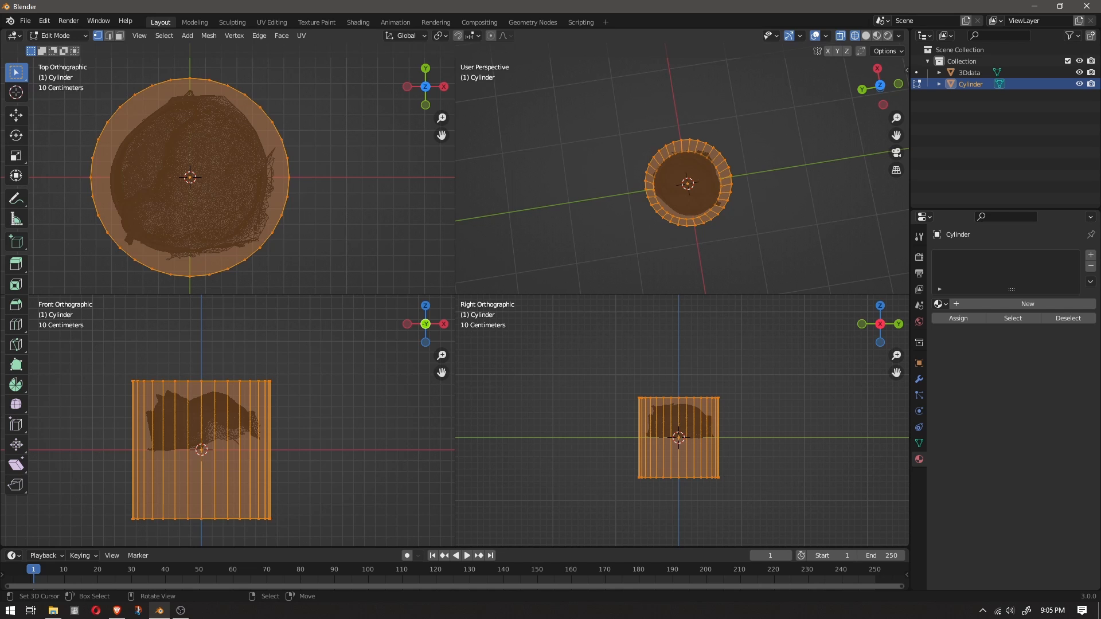
{"action": "left_click", "coordinate": [17, 115]}
{"action": "left_click_drag", "start_coordinate": [201, 403], "coordinate": [202, 338]}
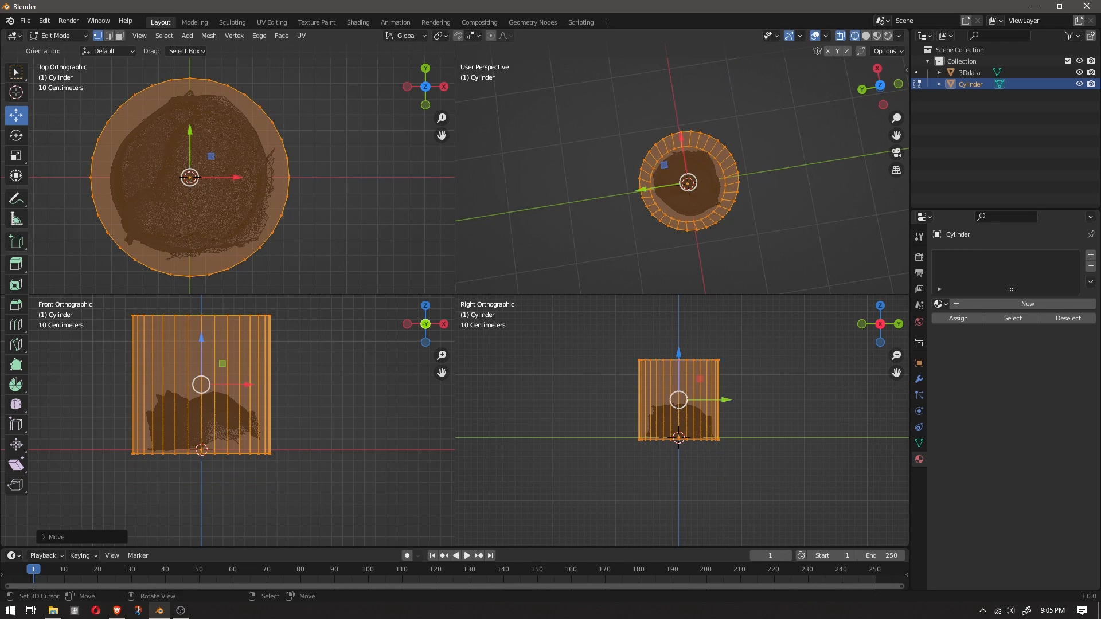
Clear the cylinder's vertex selection and return the viewport to solid shading.
{"action": "left_click_drag", "start_coordinate": [107, 302], "coordinate": [320, 333]}
{"action": "key", "text": "ctrl+z"}
{"action": "key", "text": "alt+a"}
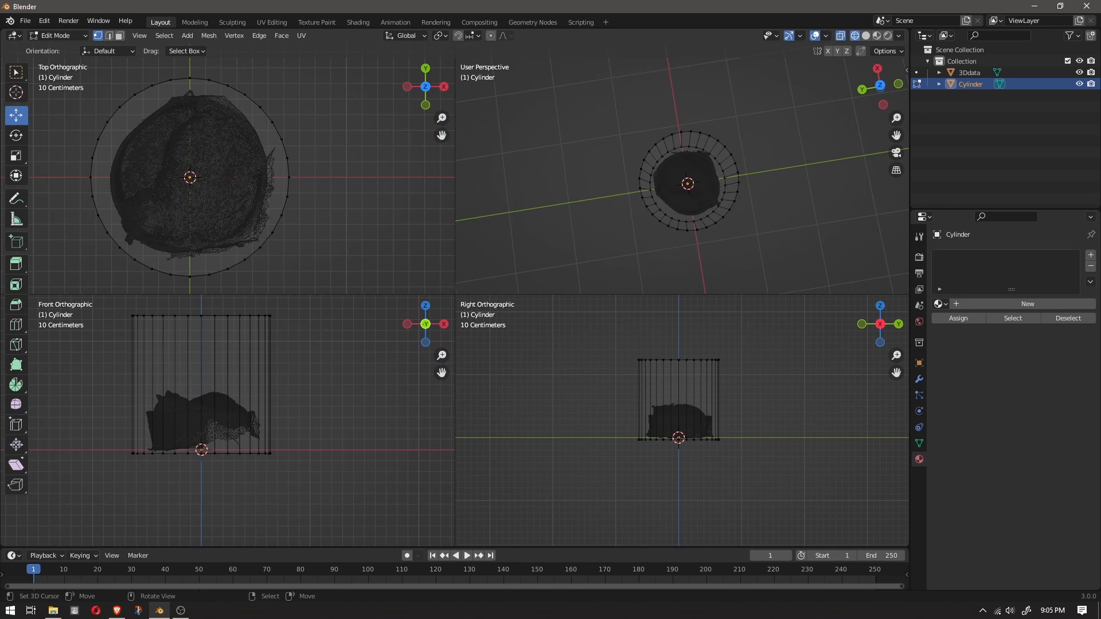
{"action": "middle_click_drag", "start_coordinate": [717, 207], "coordinate": [741, 138]}
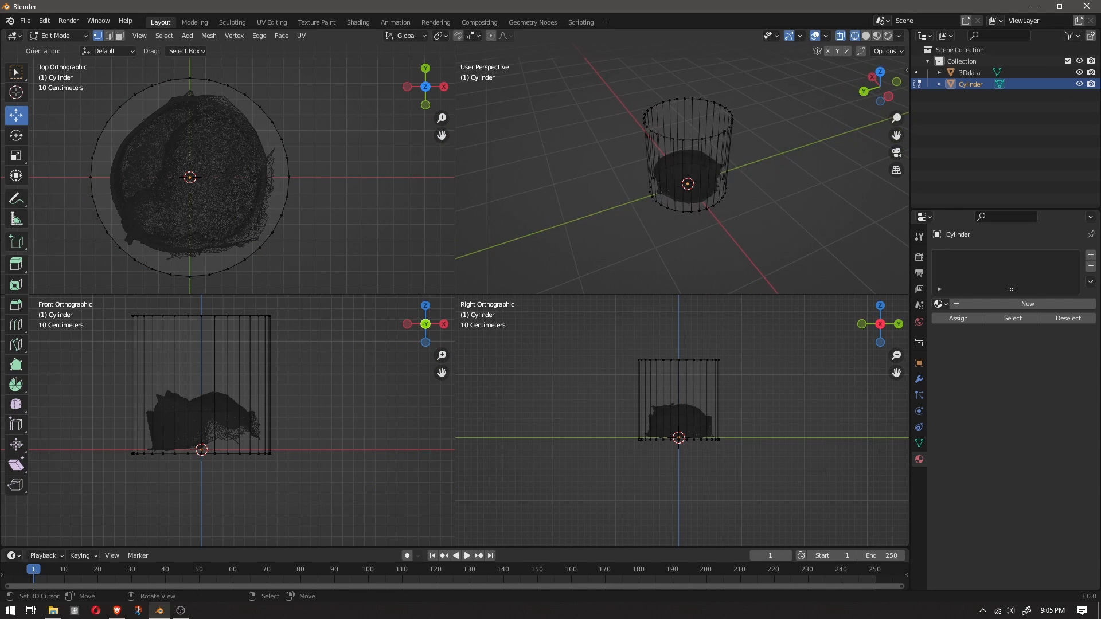
{"action": "key", "text": "shift+z"}
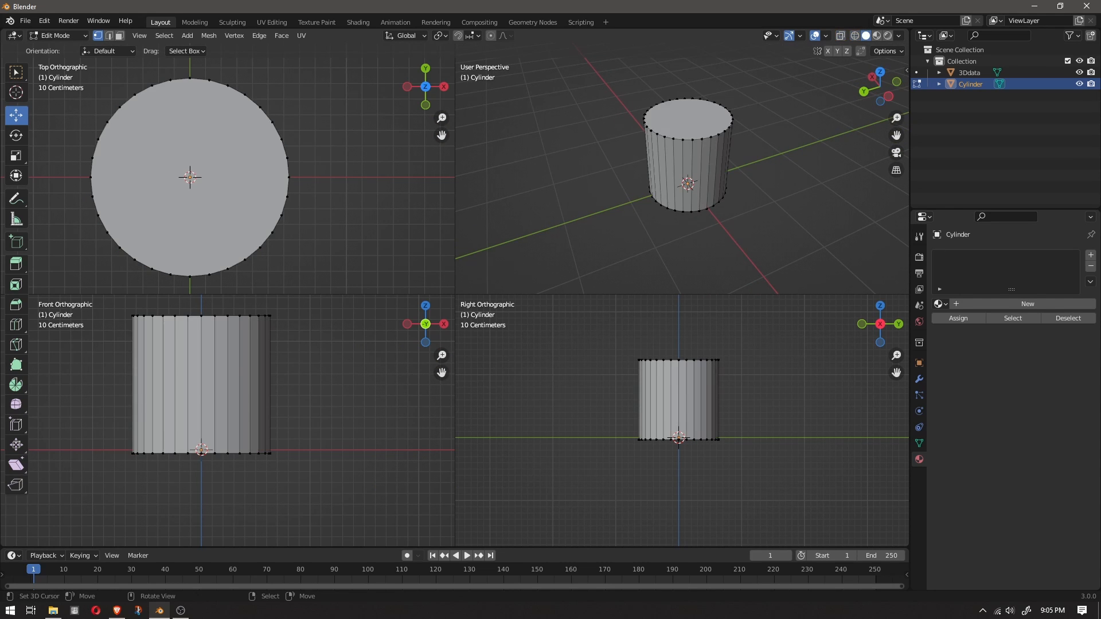
Select the cylinder's top face in face mode and lower it along Z to just below the basket's rim.
{"action": "left_click", "coordinate": [645, 360]}
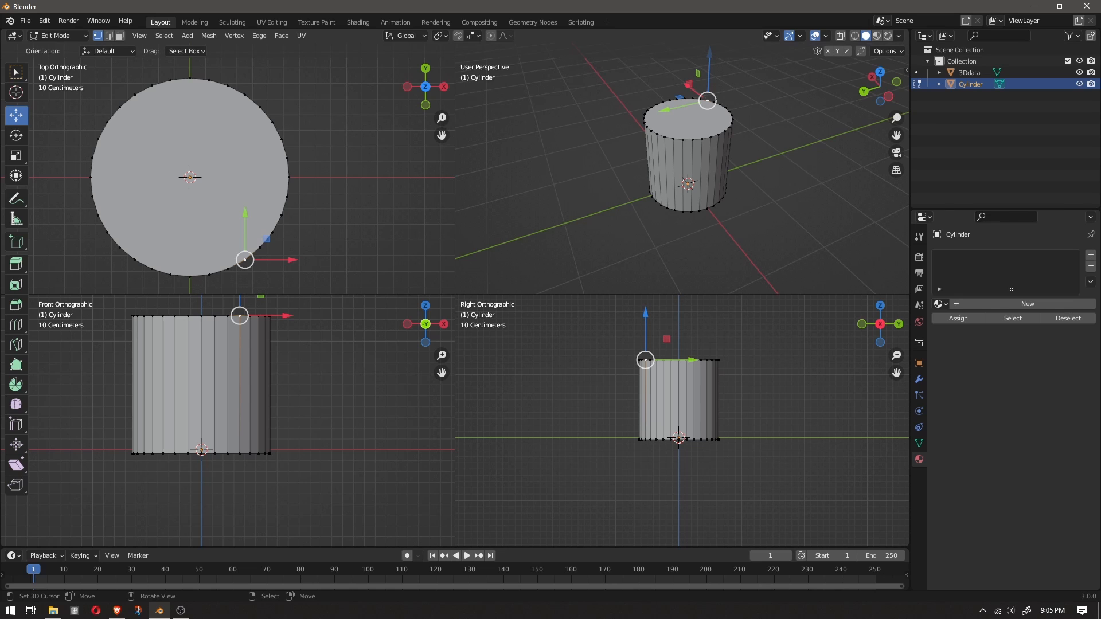
{"action": "key", "text": "3"}
{"action": "right_click", "coordinate": [688, 119]}
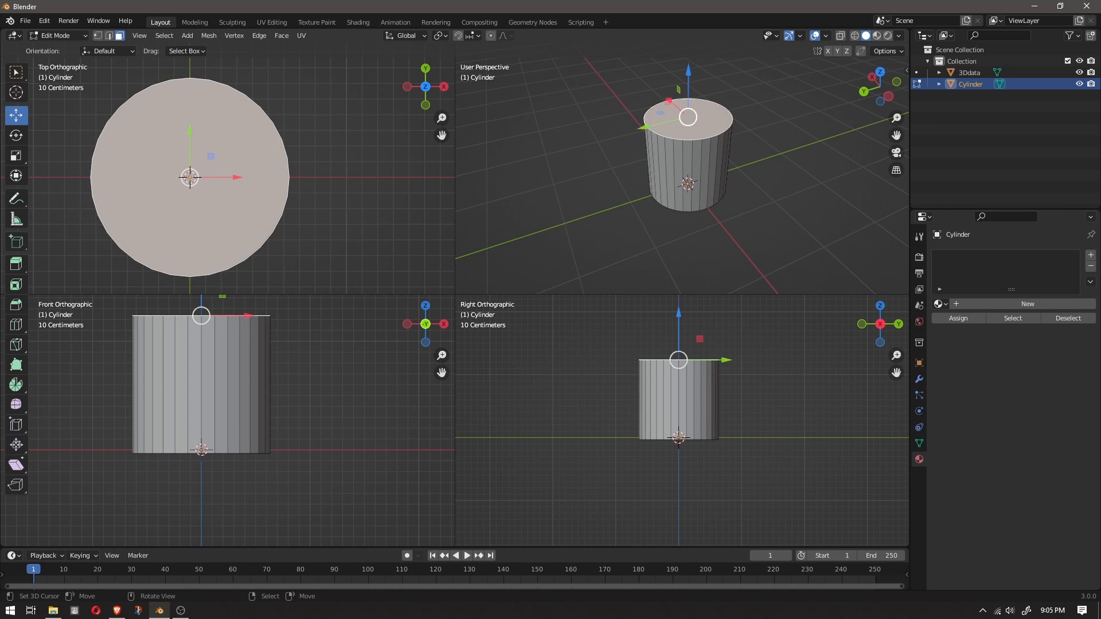
{"action": "key", "text": "g"}
{"action": "key", "text": "z"}
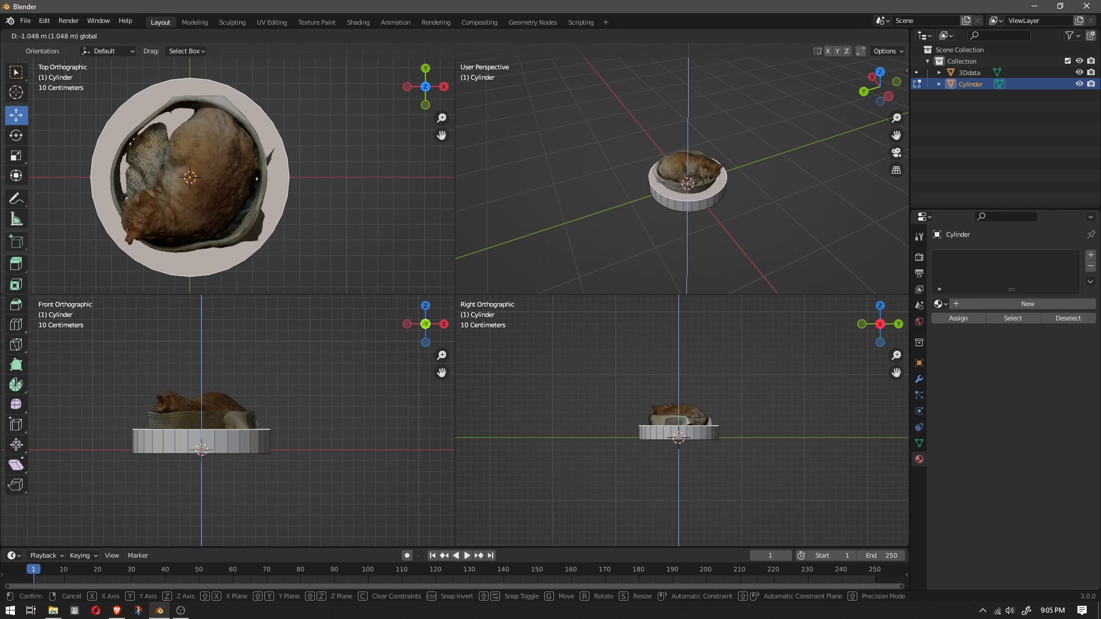
{"action": "key", "text": "Return"}
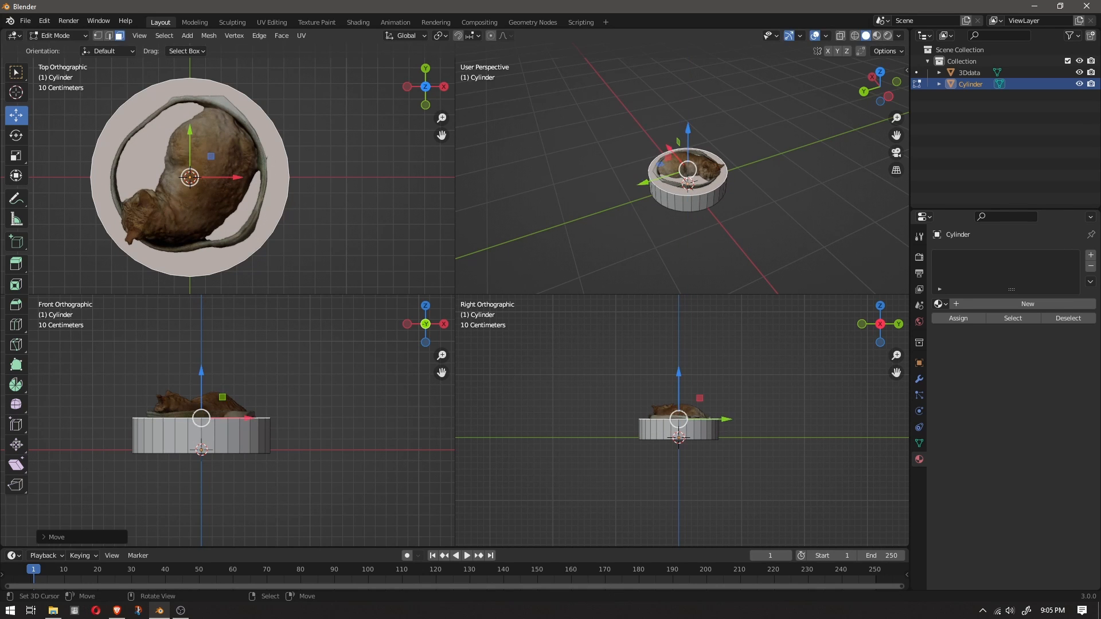
Return to a single view, select the whole cylinder mesh and scale it down to fit closely around the basket.
{"action": "key", "text": "ctrl+alt+q"}
{"action": "middle_click_drag", "start_coordinate": [457, 297], "coordinate": [438, 332]}
{"action": "scroll", "coordinate": [466, 317], "scroll_direction": "up", "scroll_amount": 2}
{"action": "key", "text": "a"}
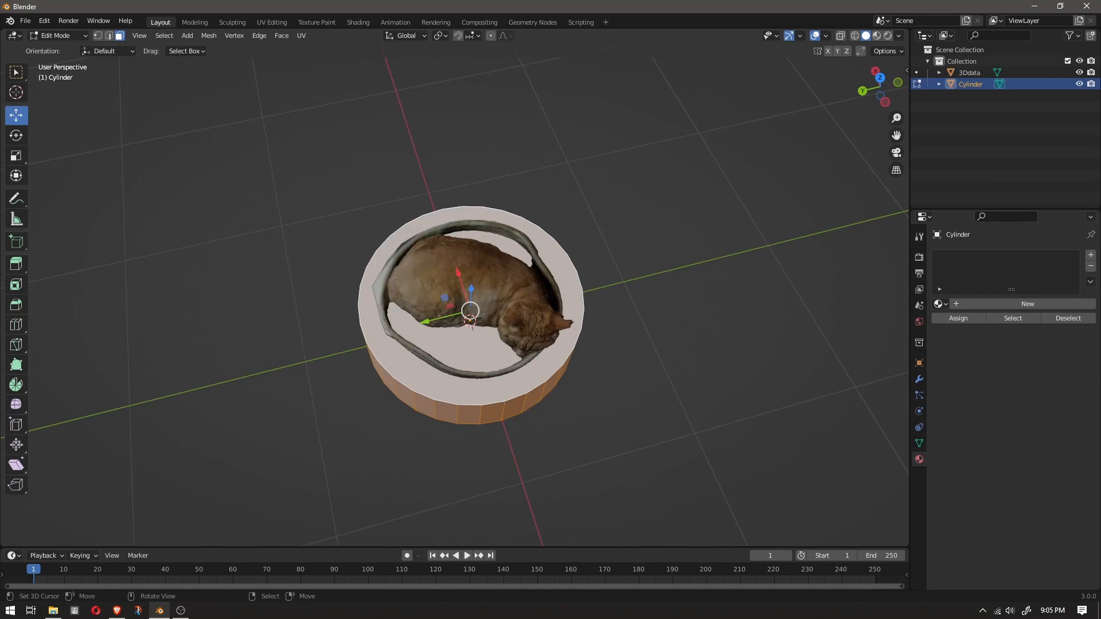
{"action": "key", "text": "s"}
{"action": "left_click", "coordinate": [732, 430]}
{"action": "middle_click_drag", "start_coordinate": [732, 430], "coordinate": [659, 436]}
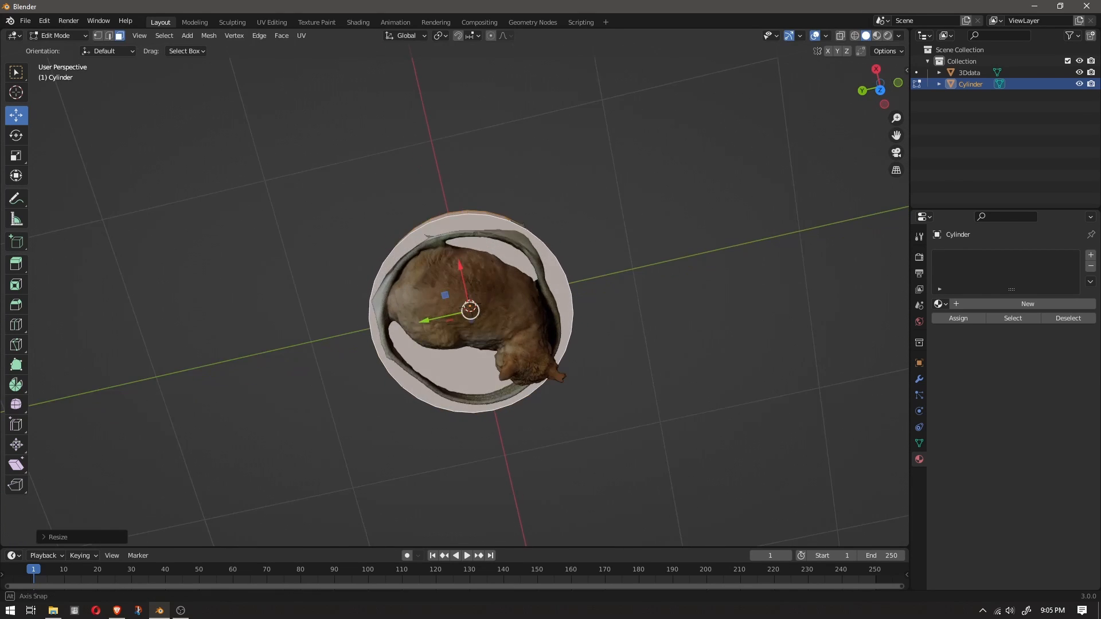
{"action": "key", "text": "s"}
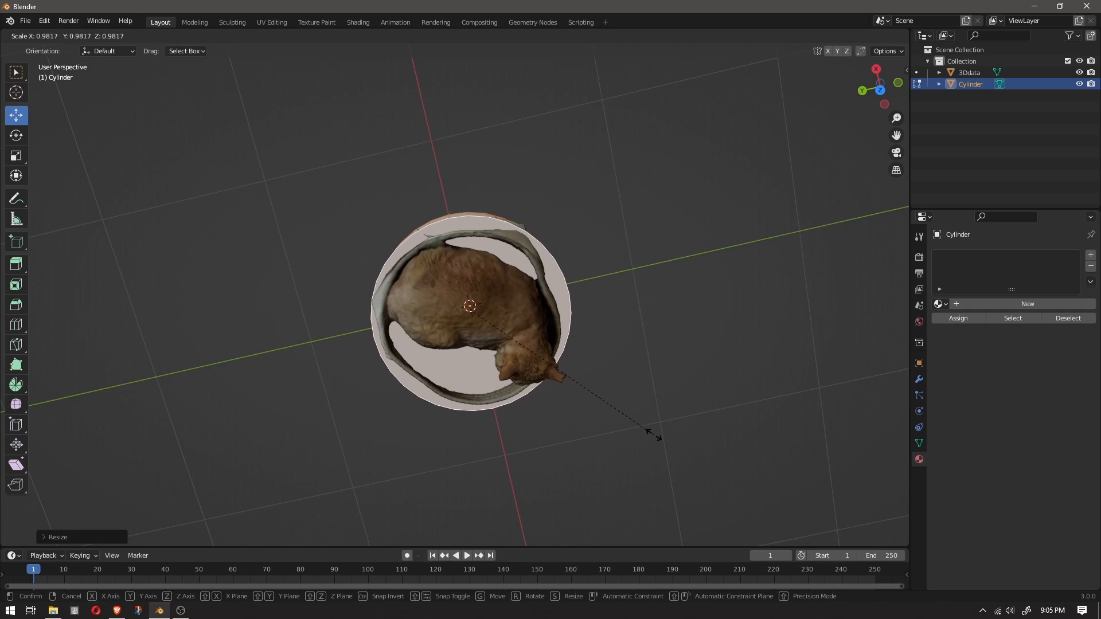
{"action": "left_click", "coordinate": [652, 435]}
{"action": "middle_click_drag", "start_coordinate": [652, 435], "coordinate": [649, 405]}
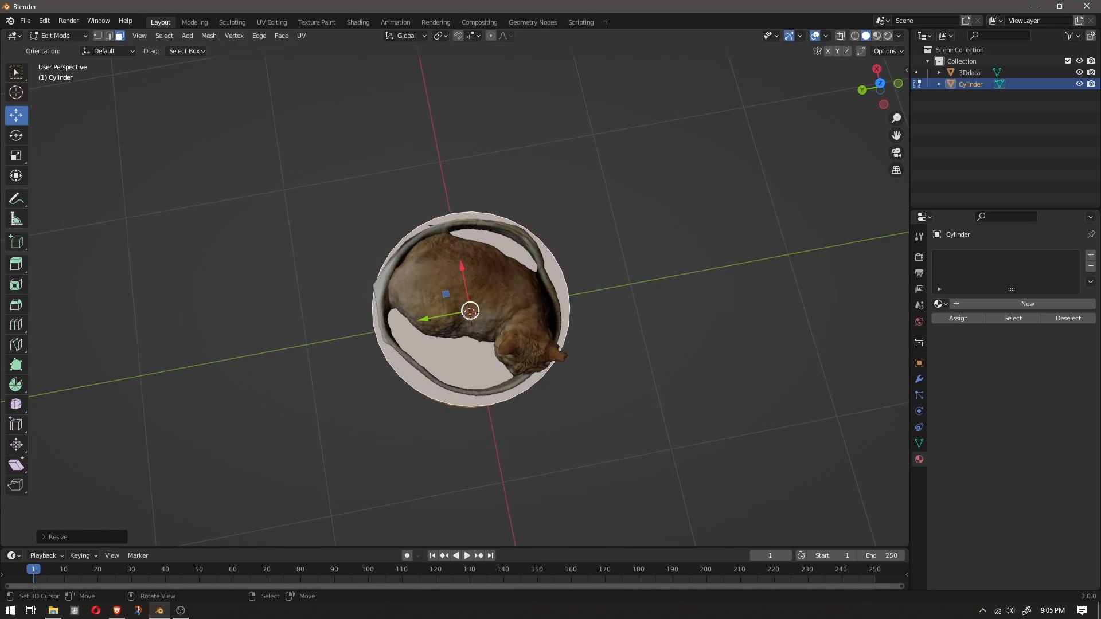
In Object Mode, nudge the cylinder slightly to centre it around the basket.
{"action": "key", "text": "Tab"}
{"action": "left_click_drag", "start_coordinate": [470, 311], "coordinate": [468, 314]}
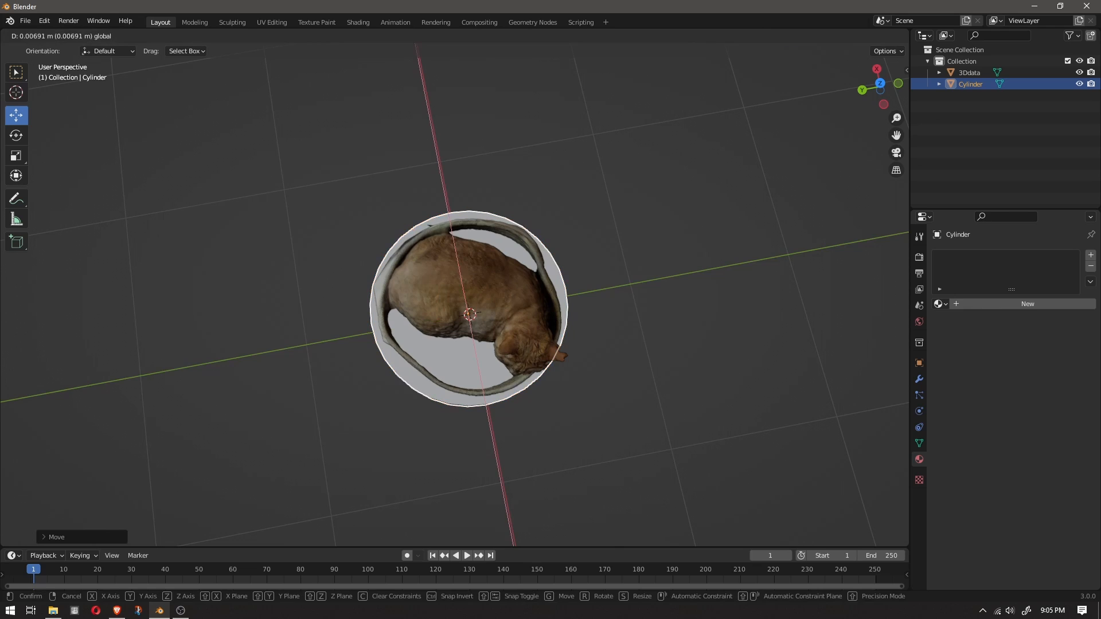
{"action": "mouse_move", "coordinate": [468, 314]}
{"action": "middle_mouse_down"}
{"action": "mouse_move", "coordinate": [468, 252]}
{"action": "mouse_move", "coordinate": [468, 309]}
{"action": "middle_mouse_up"}
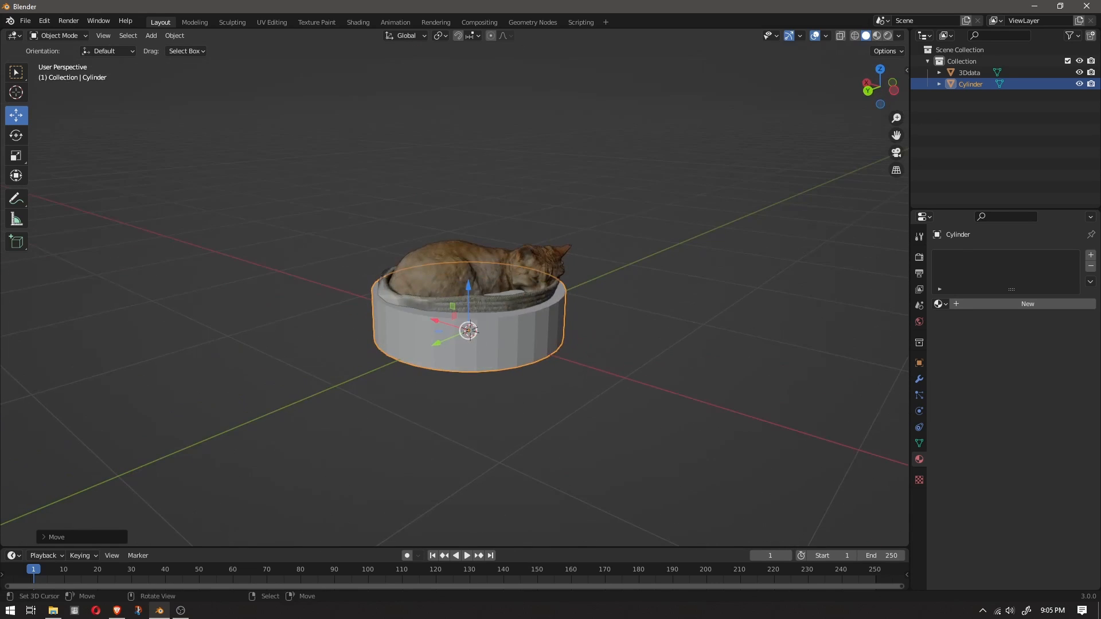
In Edit Mode, lower the cylinder's top face to leave a thin base disc beneath the basket.
{"action": "key", "text": "Tab"}
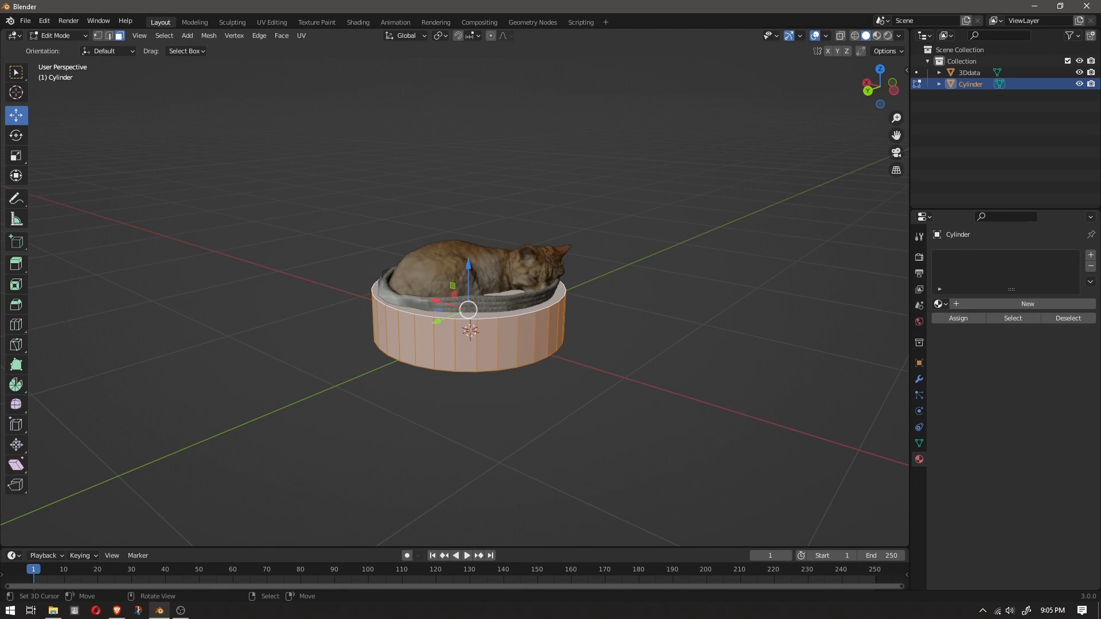
{"action": "middle_click_drag", "start_coordinate": [459, 402], "coordinate": [453, 424]}
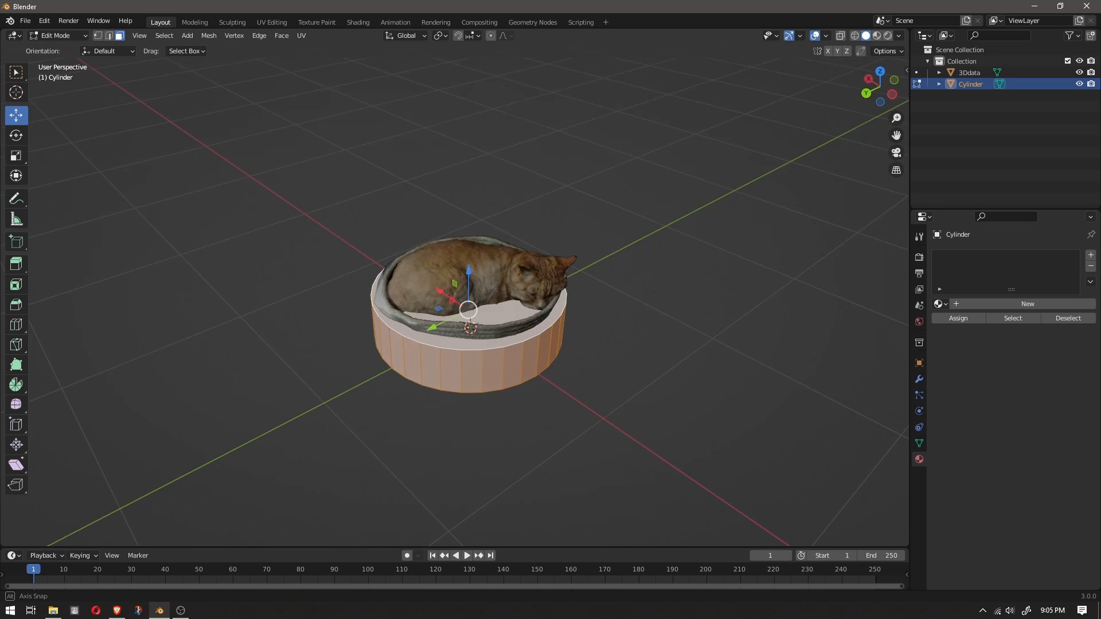
{"action": "left_click_drag", "start_coordinate": [469, 280], "coordinate": [468, 326]}
{"action": "key", "text": "ctrl+z"}
{"action": "key", "text": "ctrl+z"}
Extrude the disc's top face in place and scale it to about 0.935, leaving a narrow ring around its edge.
{"action": "key", "text": "e"}
{"action": "left_click", "coordinate": [469, 326]}
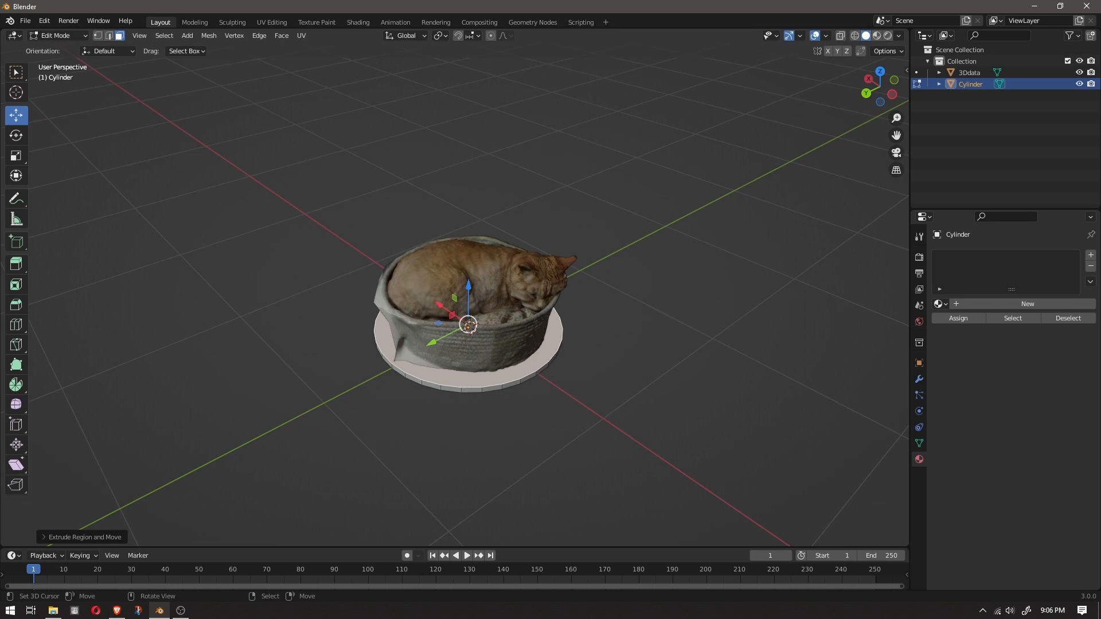
{"action": "key", "text": "s"}
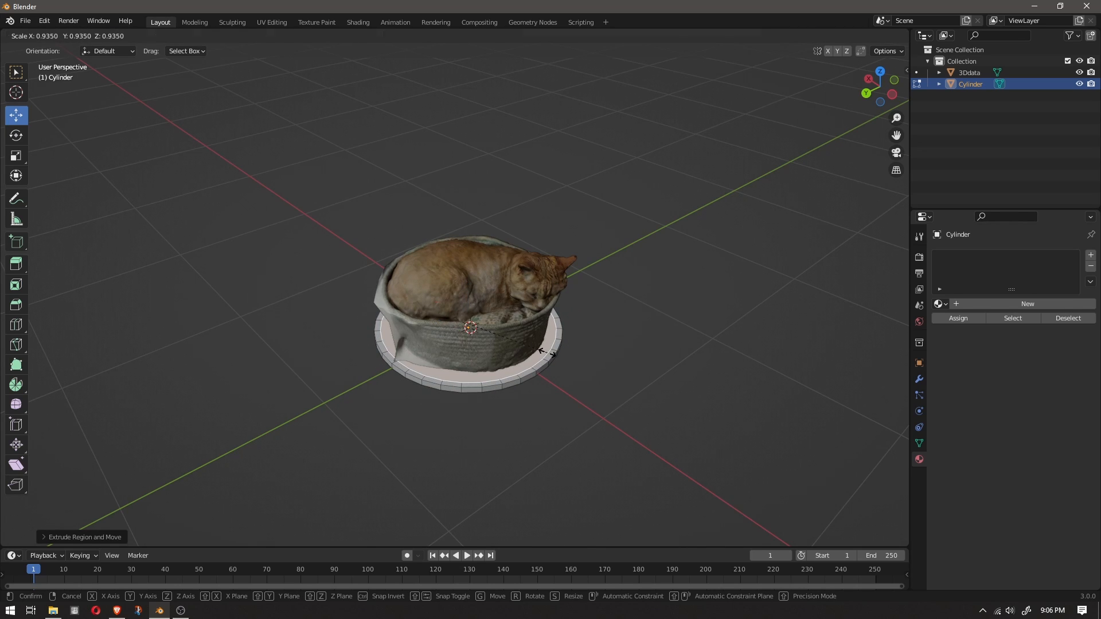
{"action": "left_click", "coordinate": [546, 352]}
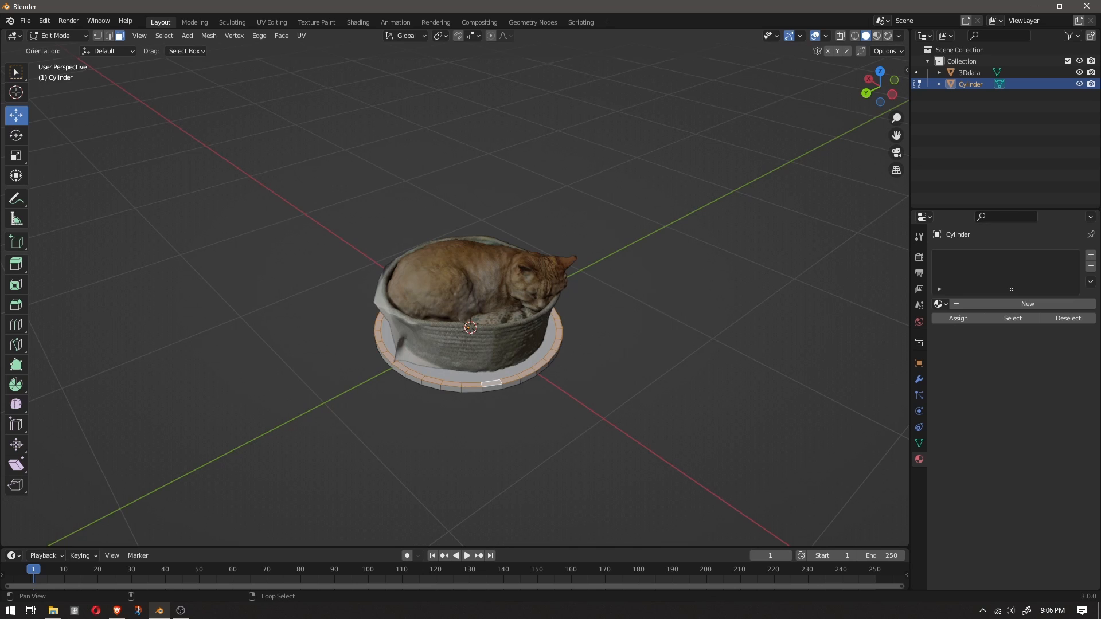
Extrude the outer ring of faces upward along Z into a wall reaching about the basket's rim, and return to Object Mode.
{"action": "key", "text": "e"}
{"action": "key", "text": "Return"}
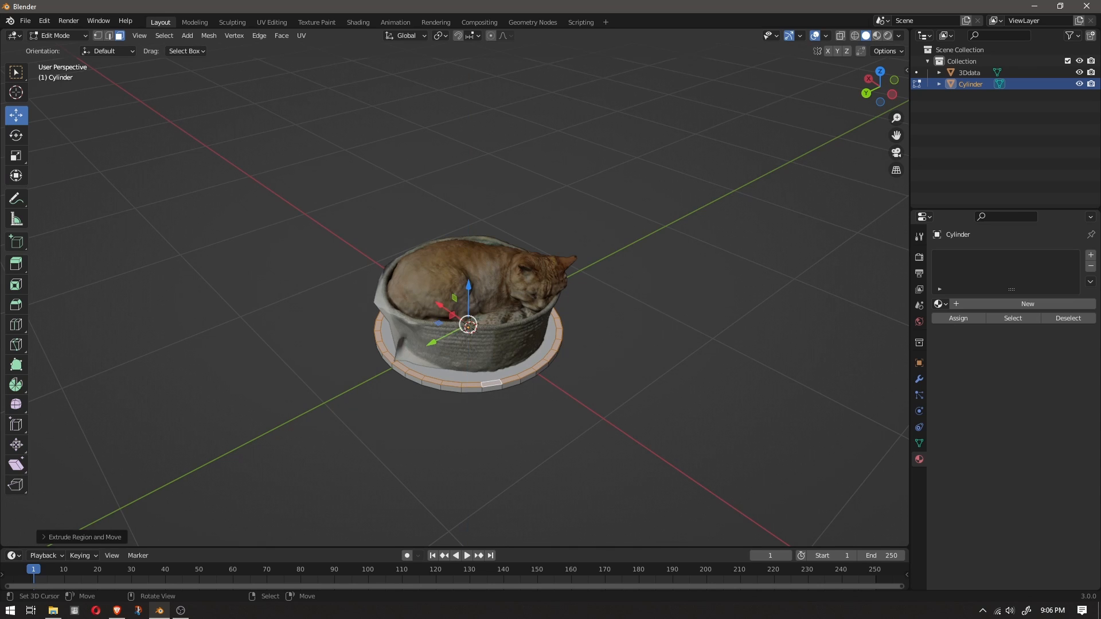
{"action": "left_click_drag", "start_coordinate": [468, 285], "coordinate": [469, 238]}
{"action": "middle_click_drag", "start_coordinate": [469, 241], "coordinate": [519, 205]}
{"action": "key", "text": "g"}
{"action": "key", "text": "z"}
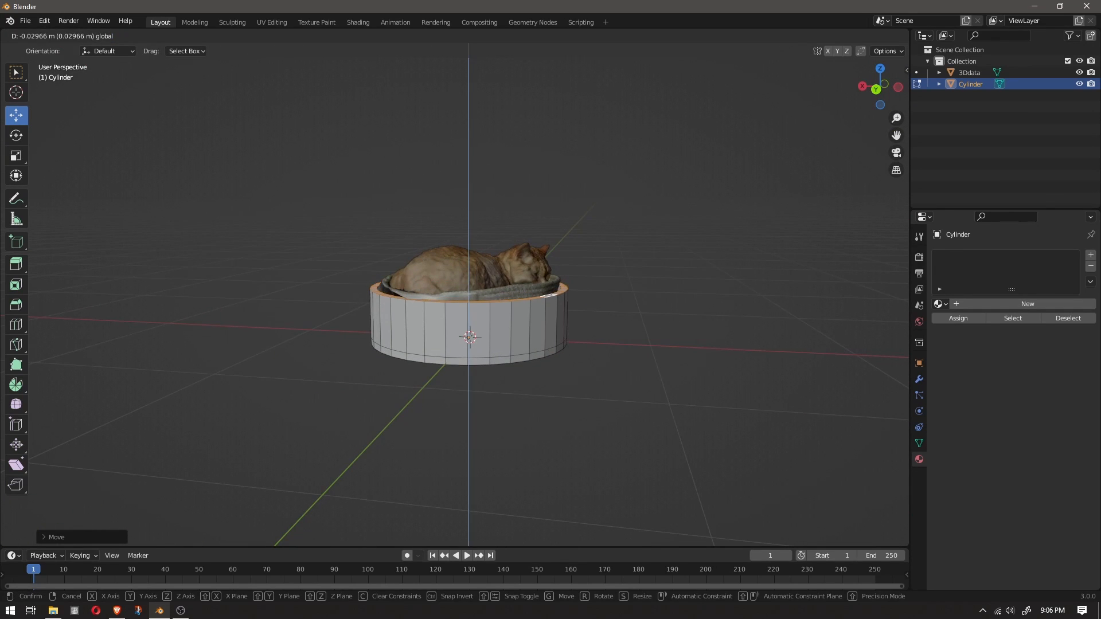
{"action": "left_click_drag", "start_coordinate": [469, 242], "coordinate": [468, 238]}
{"action": "middle_click_drag", "start_coordinate": [468, 238], "coordinate": [739, 281]}
{"action": "key", "text": "Tab"}
{"action": "scroll", "coordinate": [475, 330], "scroll_direction": "up", "scroll_amount": 3}
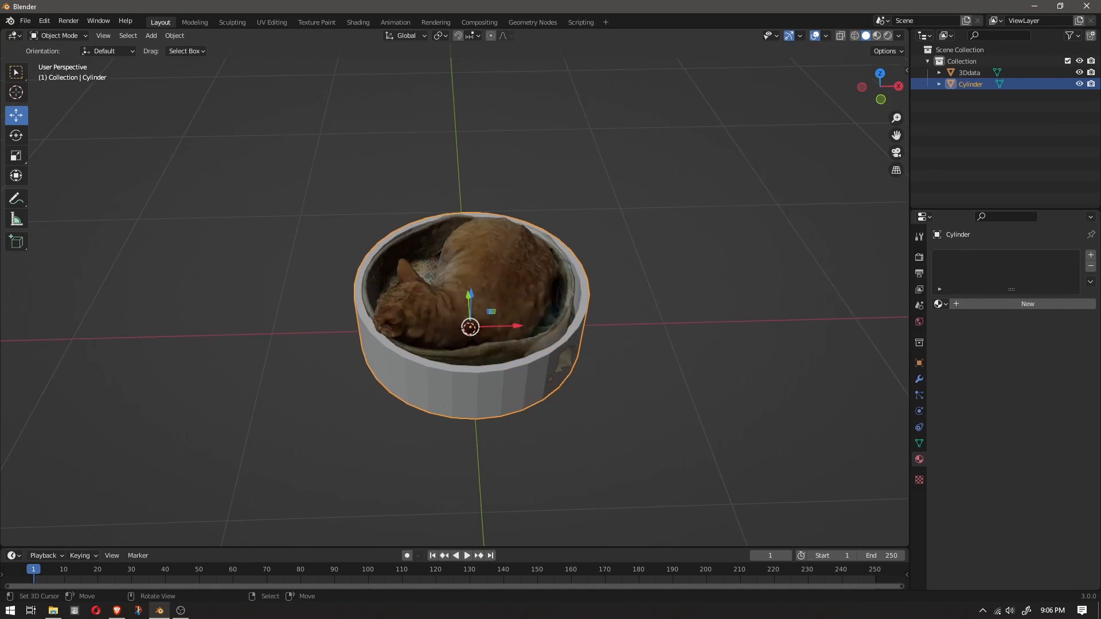
In Edit Mode on the cat scan, circle-select the vertices poking through the container's outer wall and delete them.
{"action": "middle_click_drag", "start_coordinate": [476, 339], "coordinate": [473, 349]}
{"action": "left_click", "coordinate": [474, 349]}
{"action": "key", "text": "Tab"}
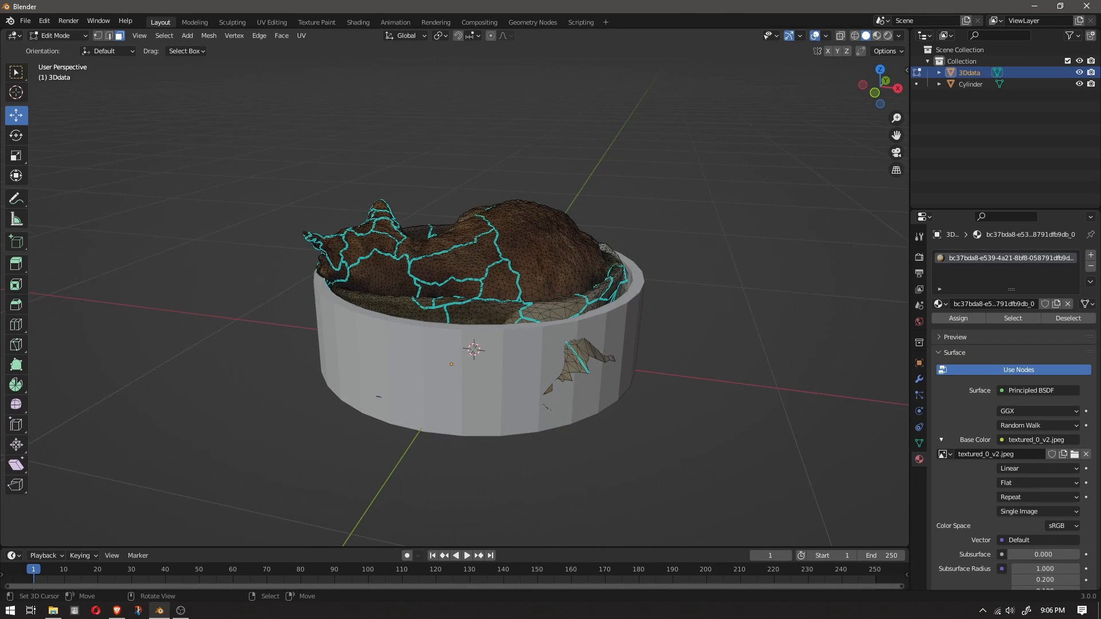
{"action": "left_click", "coordinate": [16, 72]}
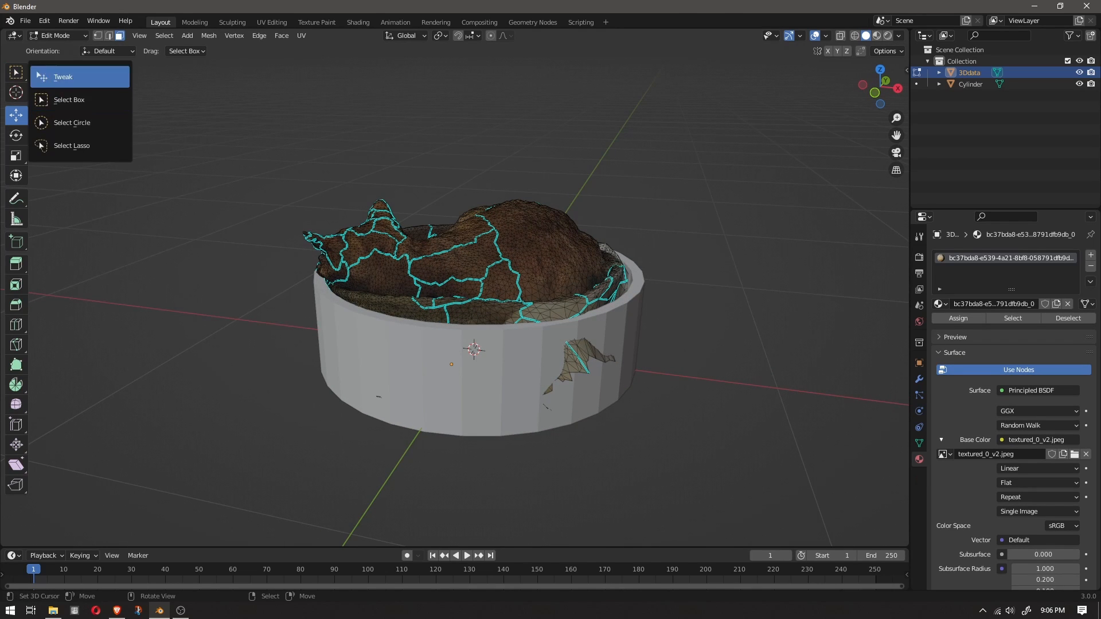
{"action": "left_click", "coordinate": [71, 122]}
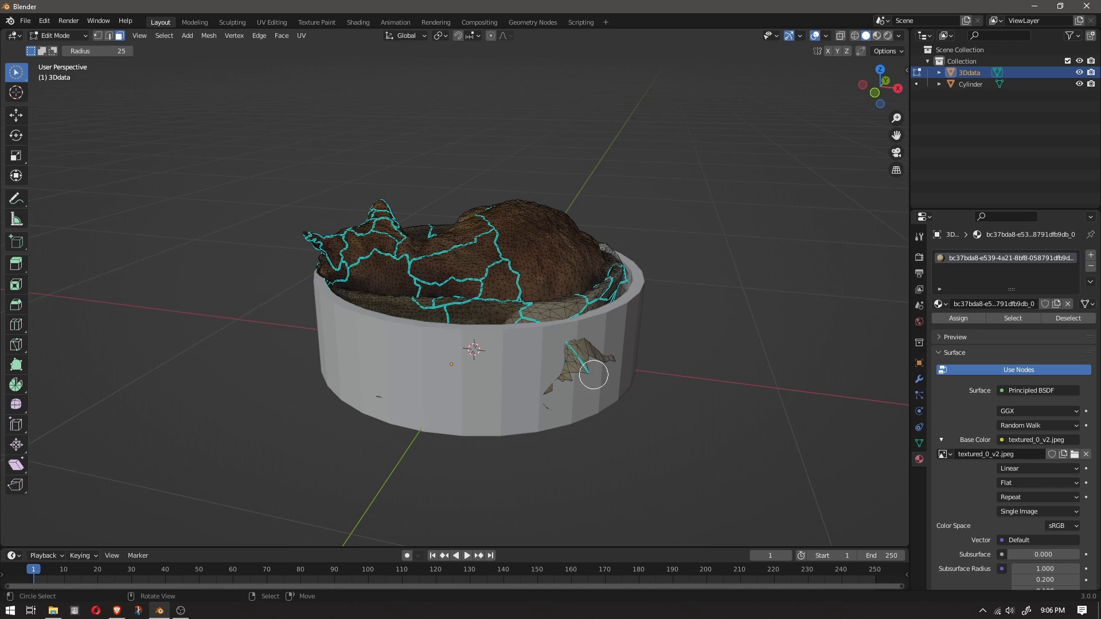
{"action": "key", "text": "1"}
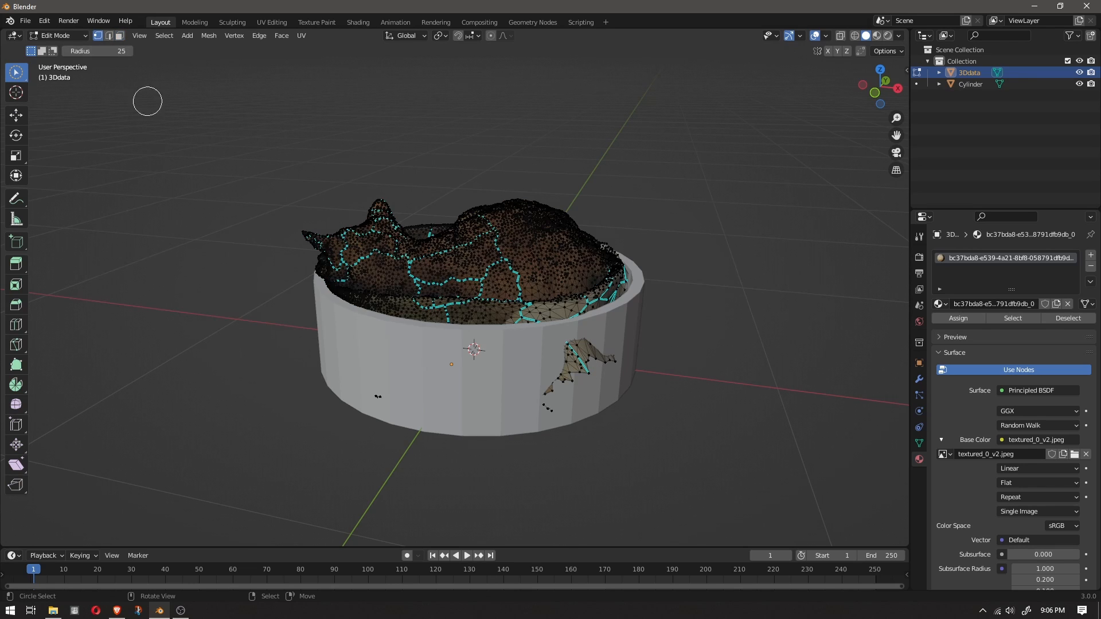
{"action": "left_click_drag", "start_coordinate": [609, 363], "coordinate": [612, 360]}
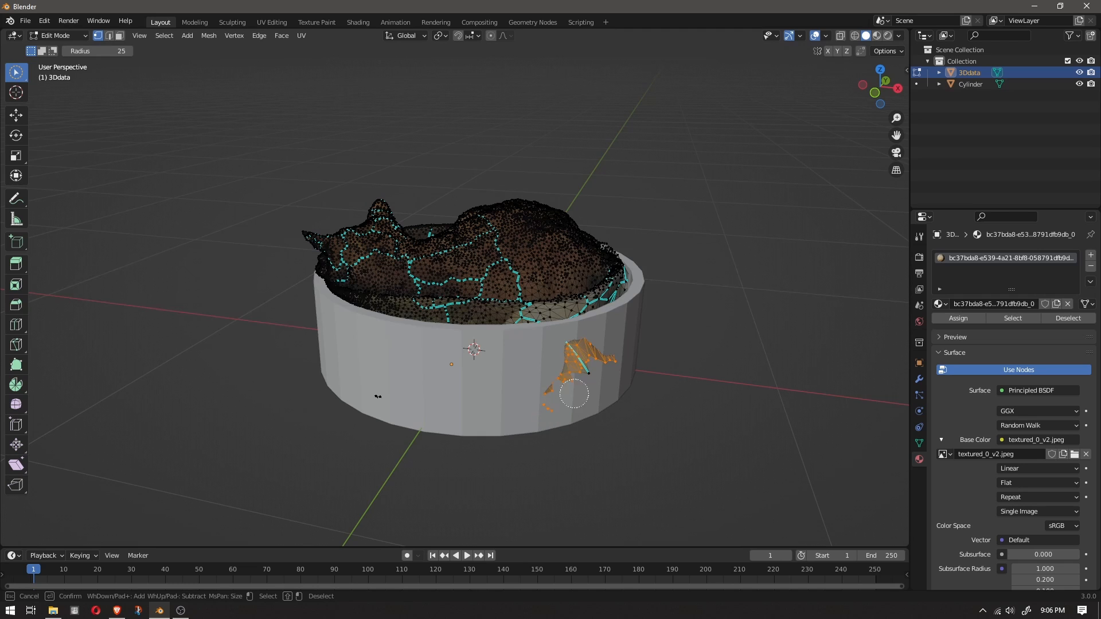
{"action": "left_click_drag", "start_coordinate": [574, 394], "coordinate": [593, 378]}
{"action": "key", "text": "x"}
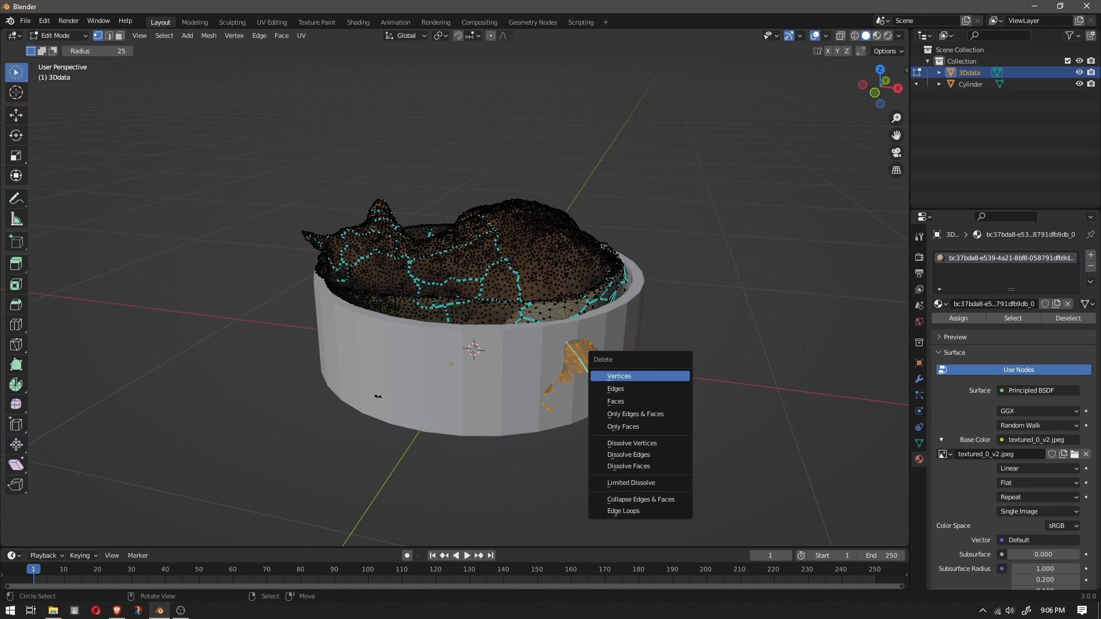
{"action": "left_click", "coordinate": [619, 376]}
Delete the remaining scan vertices protruding through the other sides of the container wall and return to Object Mode.
{"action": "middle_click_drag", "start_coordinate": [540, 386], "coordinate": [638, 411]}
{"action": "key", "text": "x"}
{"action": "left_click", "coordinate": [566, 406]}
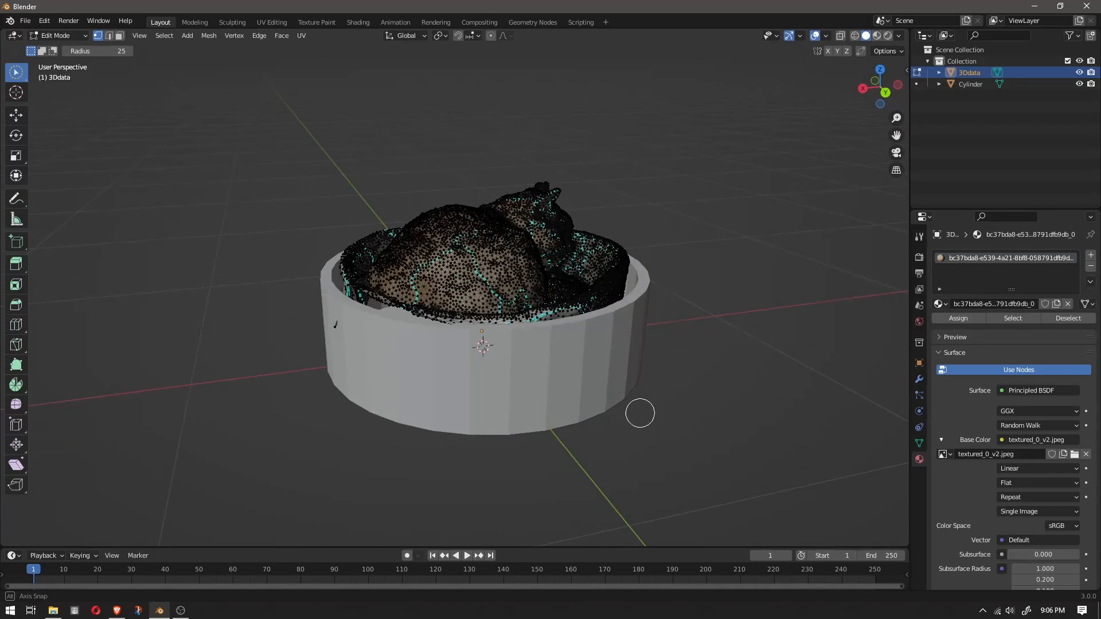
{"action": "key", "text": "x"}
{"action": "left_click", "coordinate": [307, 375]}
{"action": "middle_click_drag", "start_coordinate": [307, 377], "coordinate": [545, 364]}
{"action": "key", "text": "Tab"}
{"action": "middle_click_drag", "start_coordinate": [459, 364], "coordinate": [472, 334]}
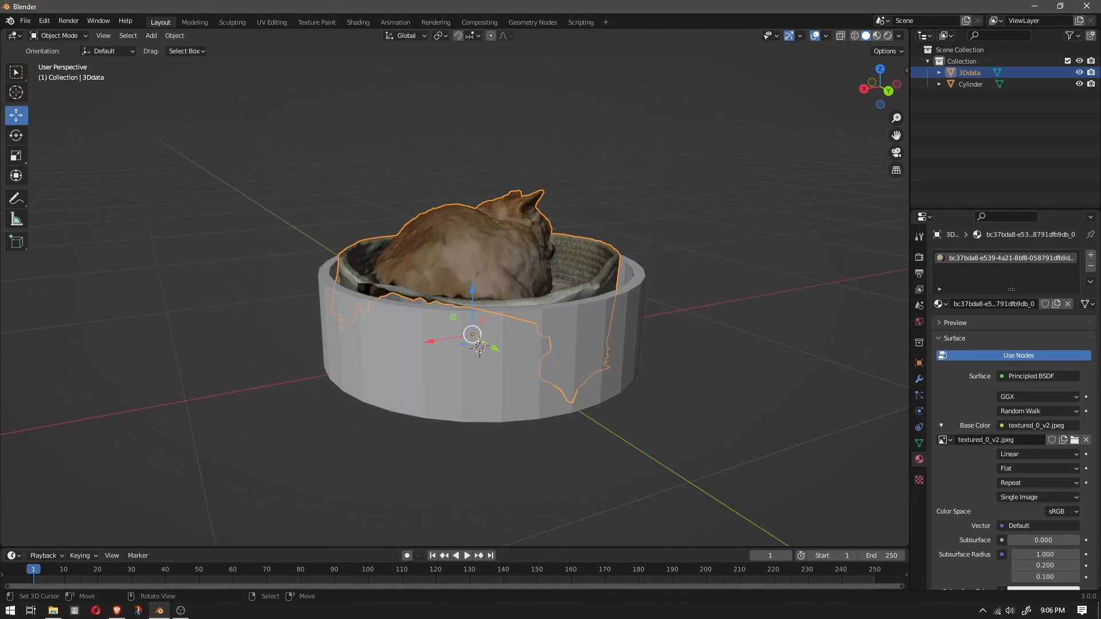
In Edit Mode on the cylinder, adjust the rim's height along Z to sit just below the basket's edge, and return to Object Mode.
{"action": "scroll", "coordinate": [482, 338], "scroll_direction": "up", "scroll_amount": 2}
{"action": "left_click", "coordinate": [524, 328]}
{"action": "key", "text": "Tab"}
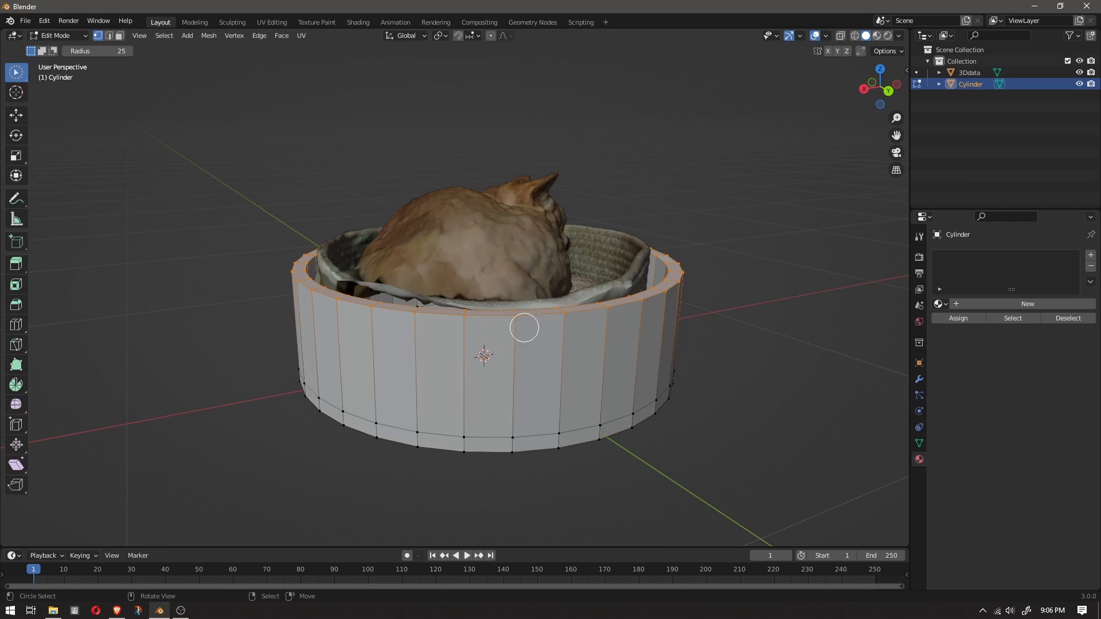
{"action": "left_click", "coordinate": [16, 115]}
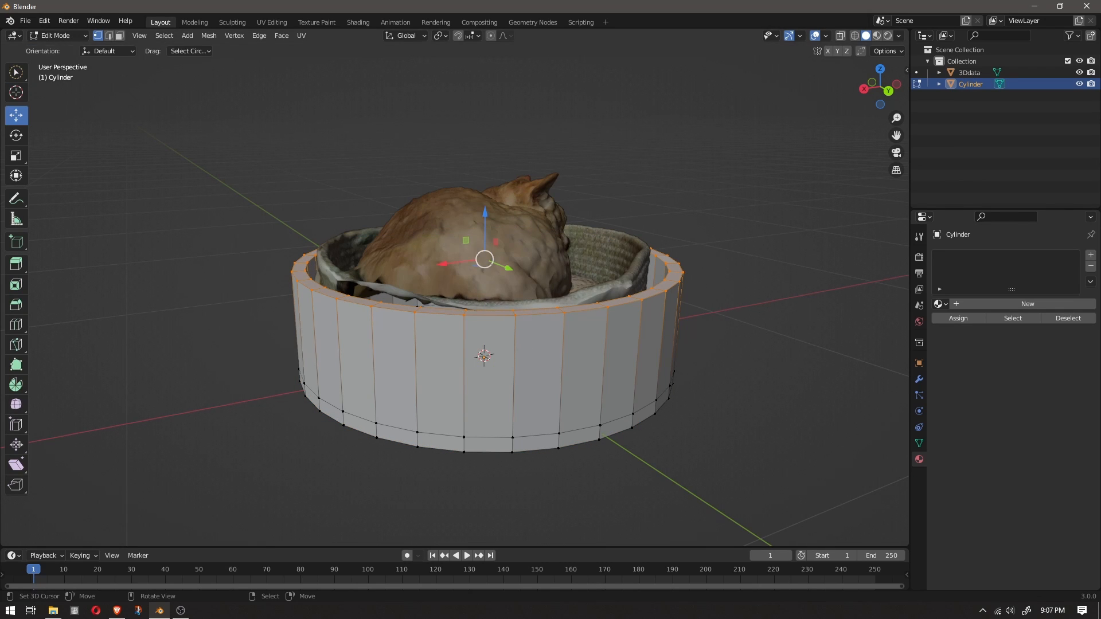
{"action": "left_click_drag", "start_coordinate": [484, 212], "coordinate": [484, 200]}
{"action": "middle_click_drag", "start_coordinate": [485, 200], "coordinate": [371, 194]}
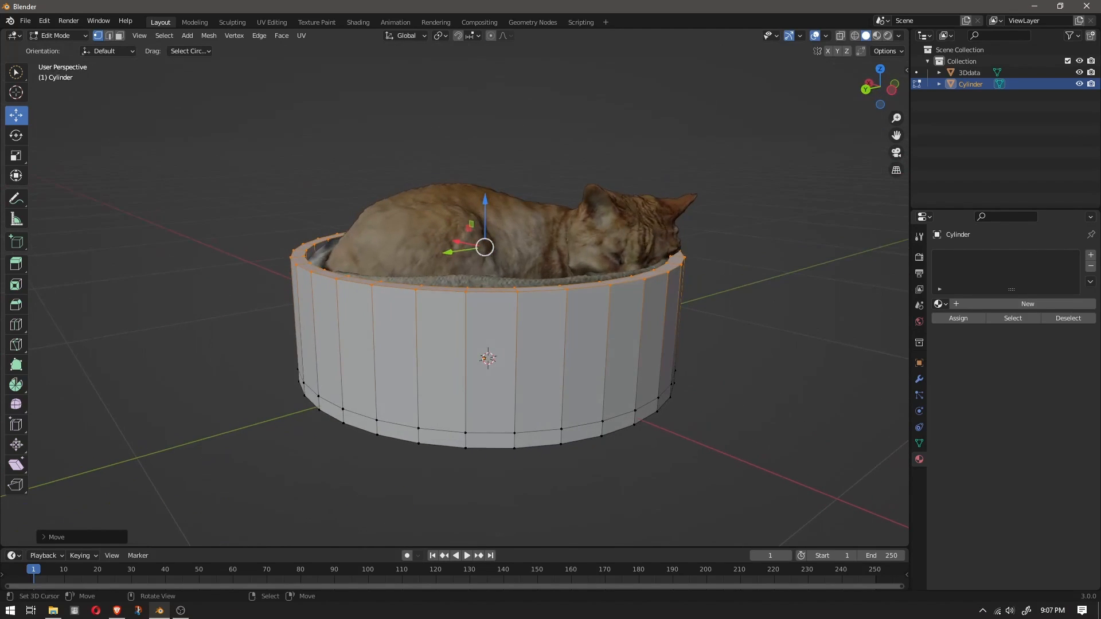
{"action": "left_click_drag", "start_coordinate": [485, 200], "coordinate": [484, 201]}
{"action": "middle_click_drag", "start_coordinate": [484, 202], "coordinate": [447, 228]}
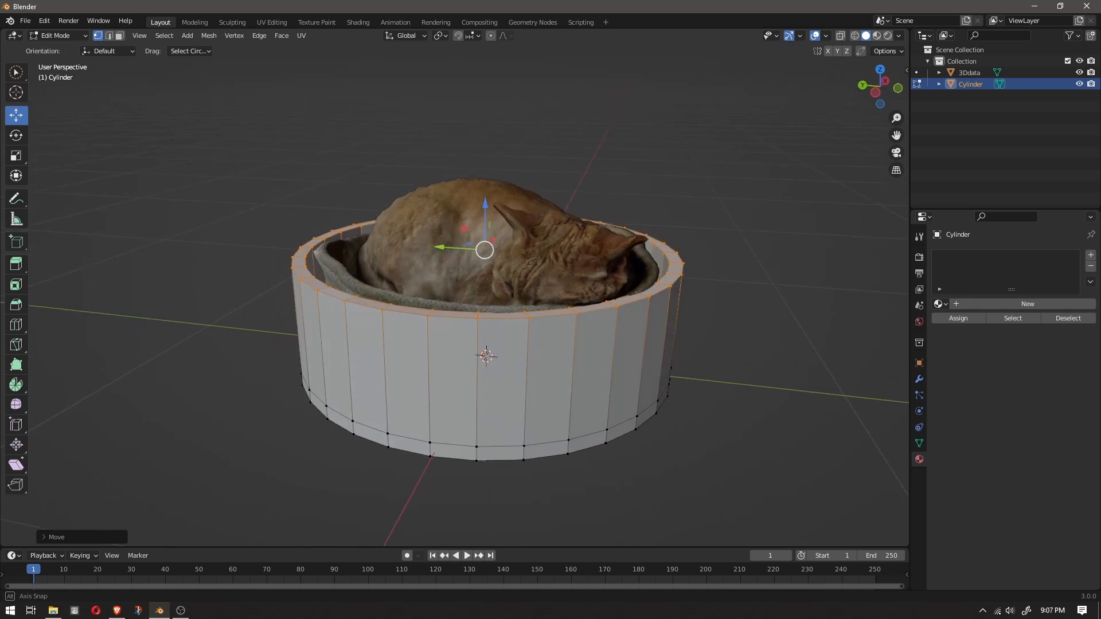
{"action": "left_click_drag", "start_coordinate": [485, 203], "coordinate": [485, 208]}
{"action": "middle_click_drag", "start_coordinate": [485, 208], "coordinate": [558, 187]}
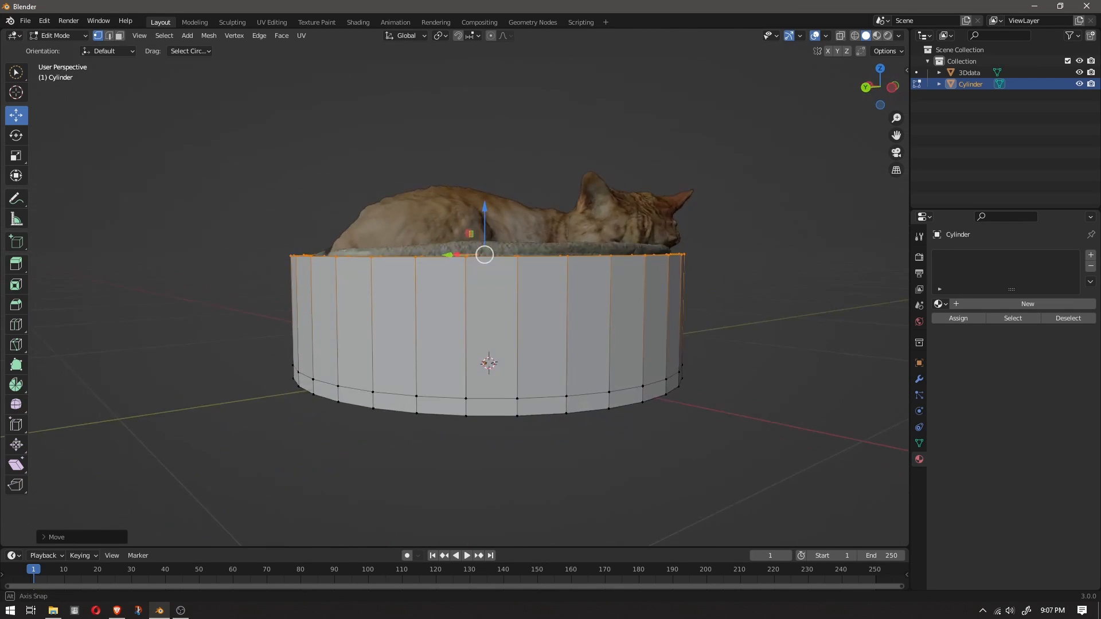
{"action": "key", "text": "Tab"}
Show the model in quad view with X-ray on and frame the container closely in the right orthographic view.
{"action": "key", "text": "ctrl+alt+q"}
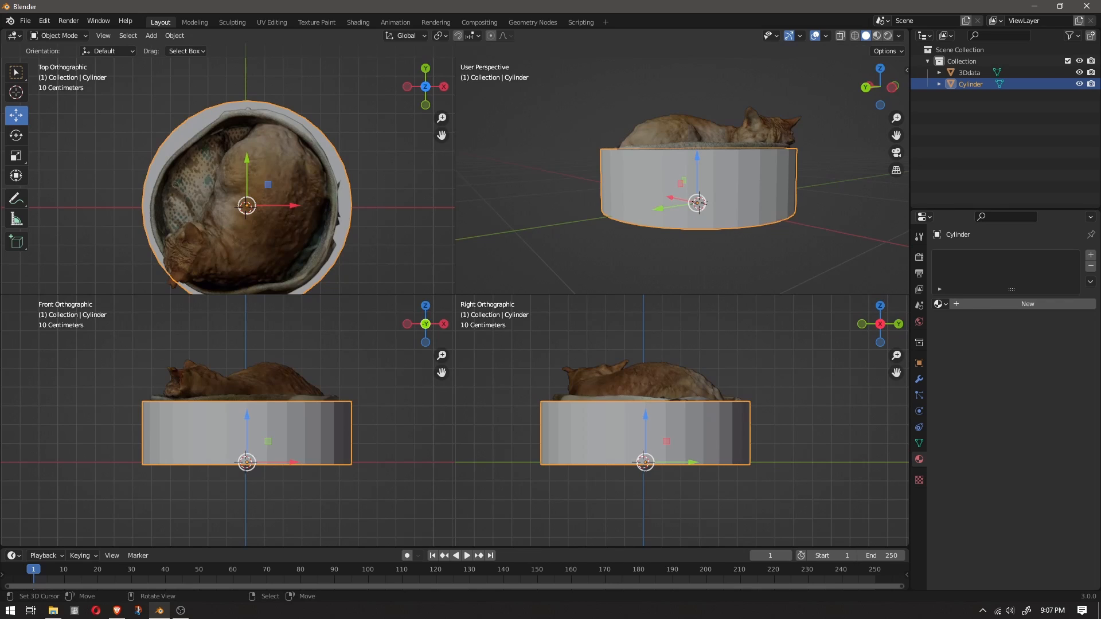
{"action": "left_click", "coordinate": [841, 35]}
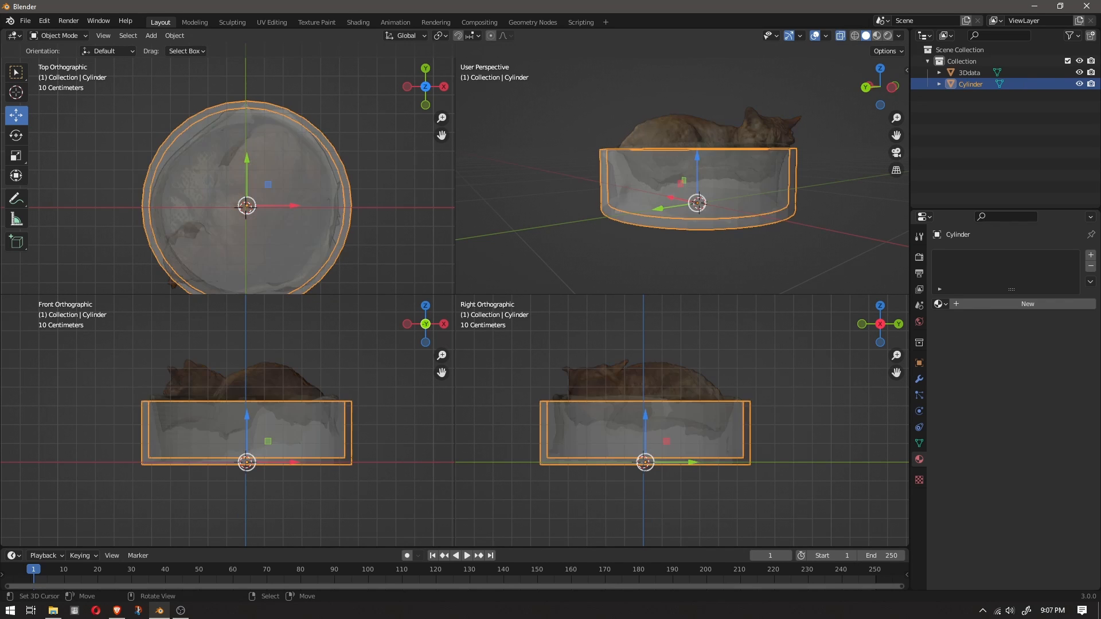
{"action": "scroll", "coordinate": [681, 421], "scroll_direction": "up", "scroll_amount": 3}
{"action": "scroll", "coordinate": [681, 420], "scroll_direction": "down", "scroll_amount": 1}
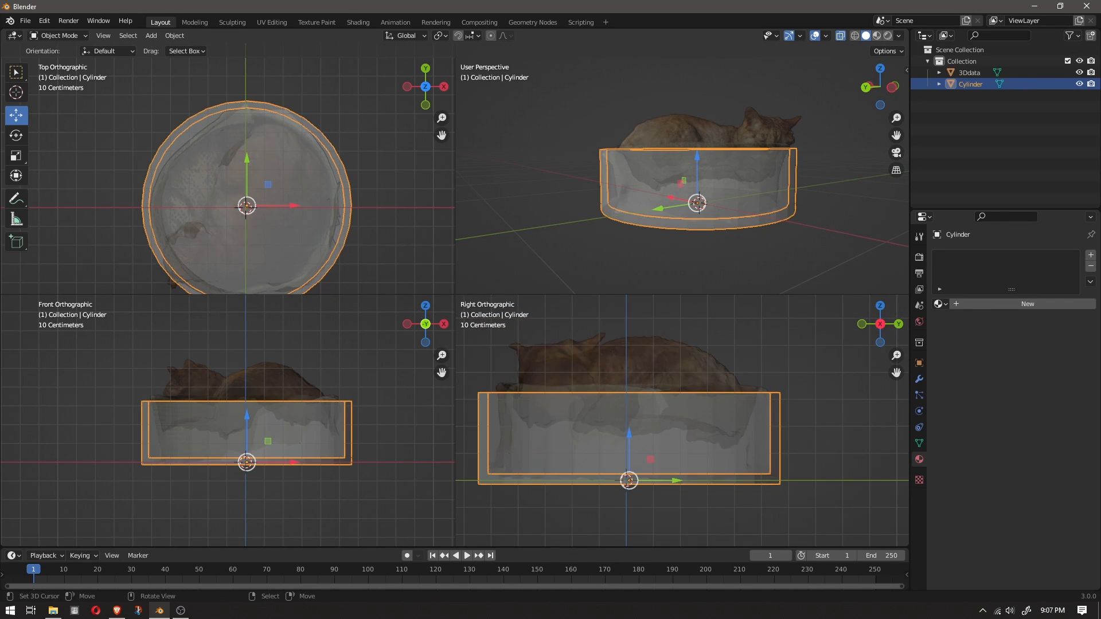
{"action": "middle_click_drag", "start_coordinate": [682, 421], "coordinate": [713, 423], "text": "shift"}
{"action": "scroll", "coordinate": [712, 423], "scroll_direction": "up", "scroll_amount": 1}
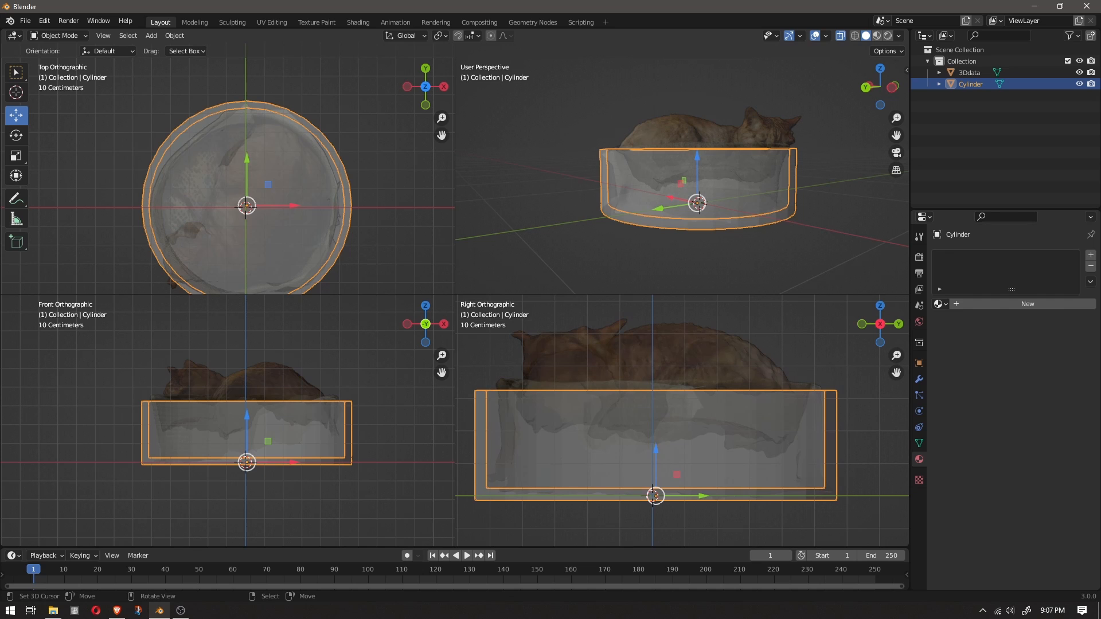
In Edit Mode on the cat scan, box-select the band of vertices below the container's inner floor and delete them.
{"action": "right_click", "coordinate": [705, 367]}
{"action": "key", "text": "Tab"}
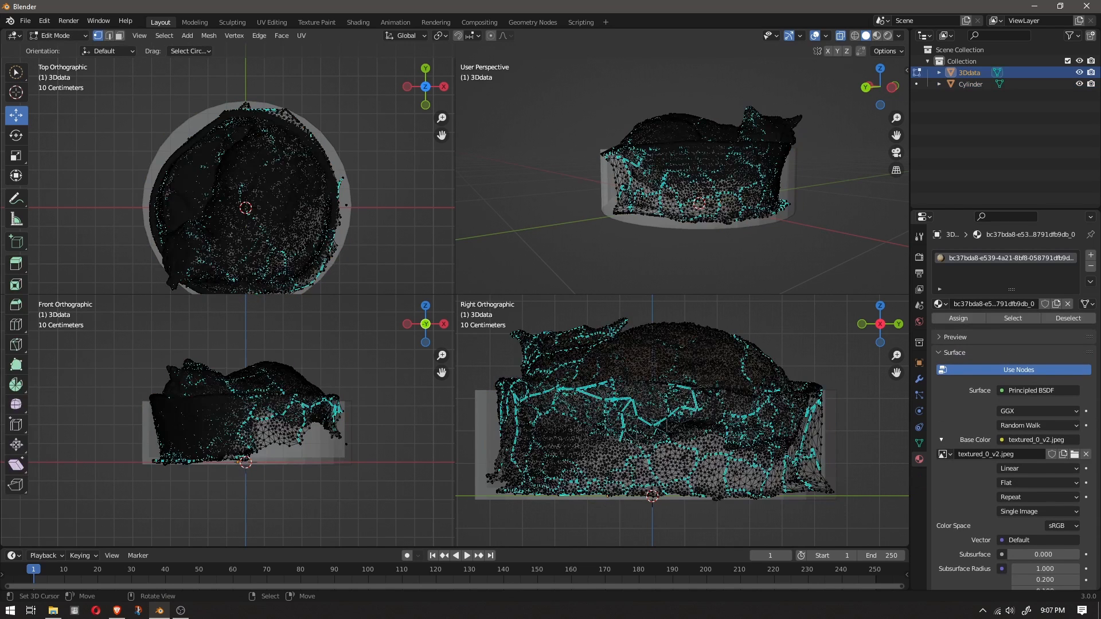
{"action": "key", "text": "alt+z"}
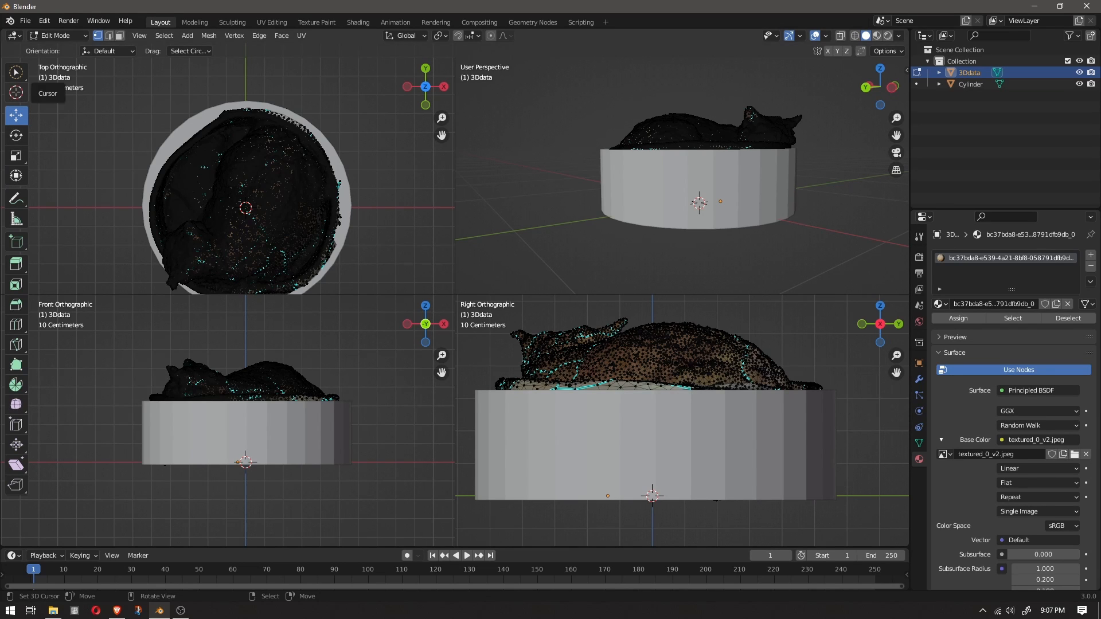
{"action": "left_click", "coordinate": [17, 71]}
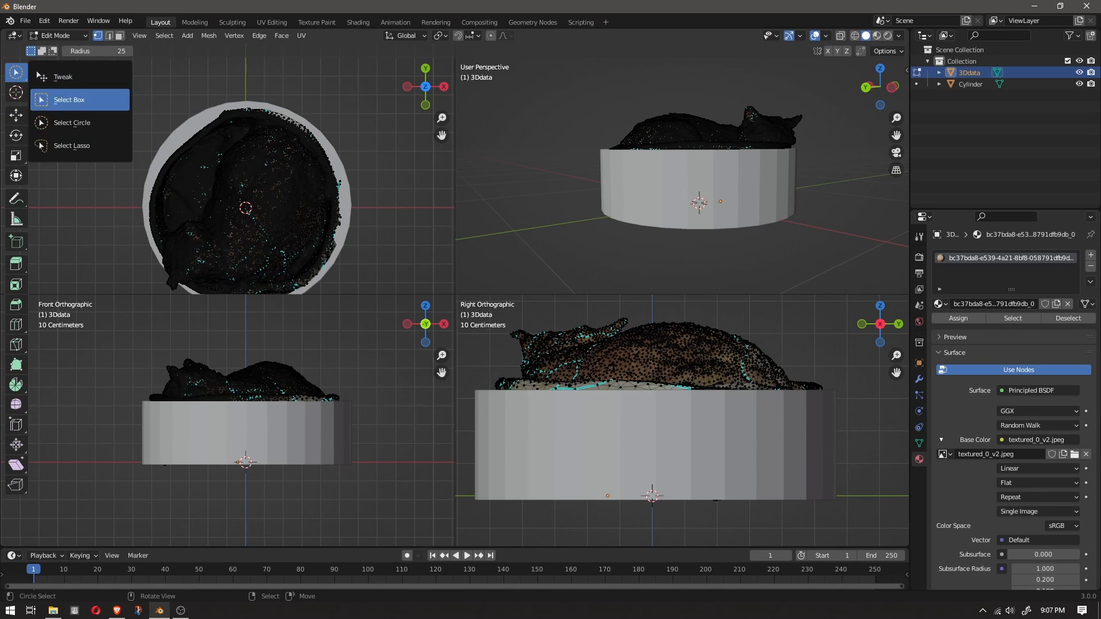
{"action": "left_click", "coordinate": [66, 100]}
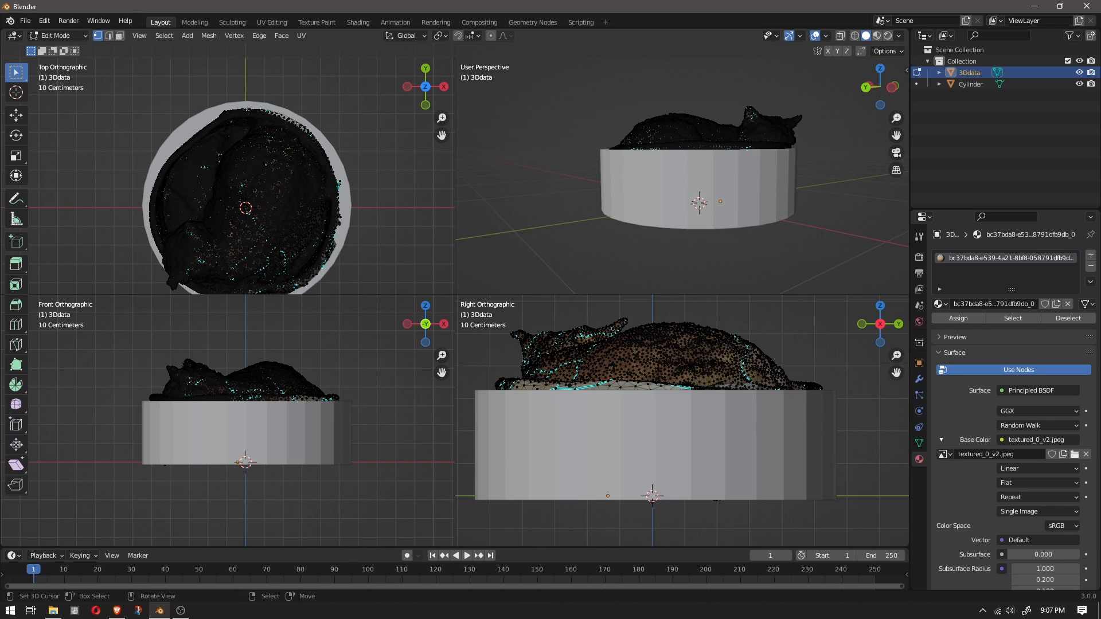
{"action": "key", "text": "alt+z"}
{"action": "left_click_drag", "start_coordinate": [467, 518], "coordinate": [864, 476]}
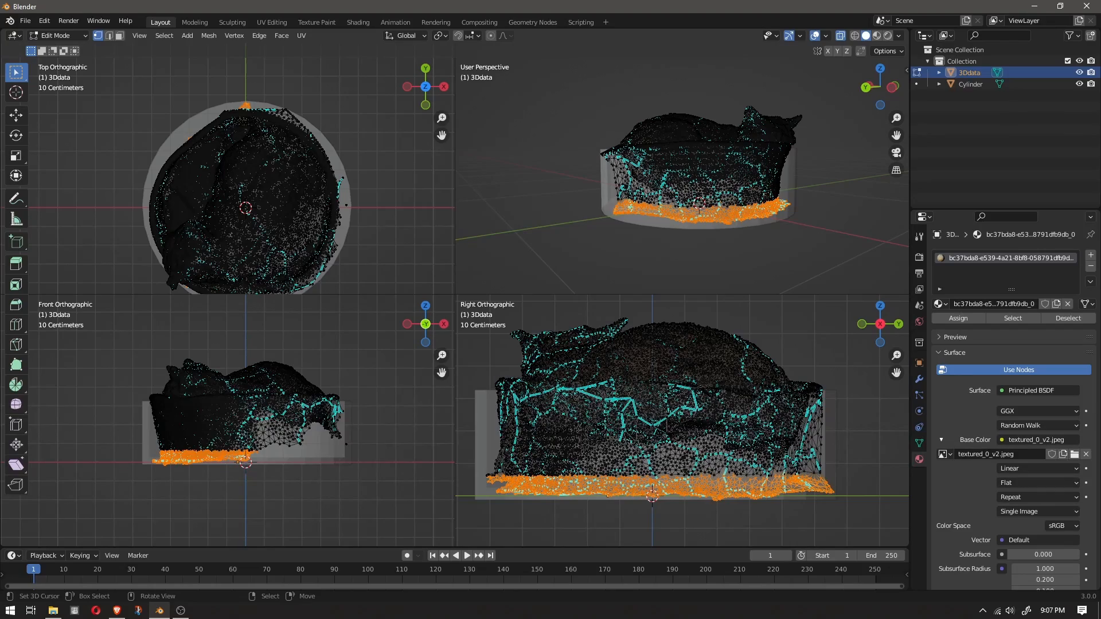
{"action": "key", "text": "x"}
{"action": "left_click", "coordinate": [810, 453]}
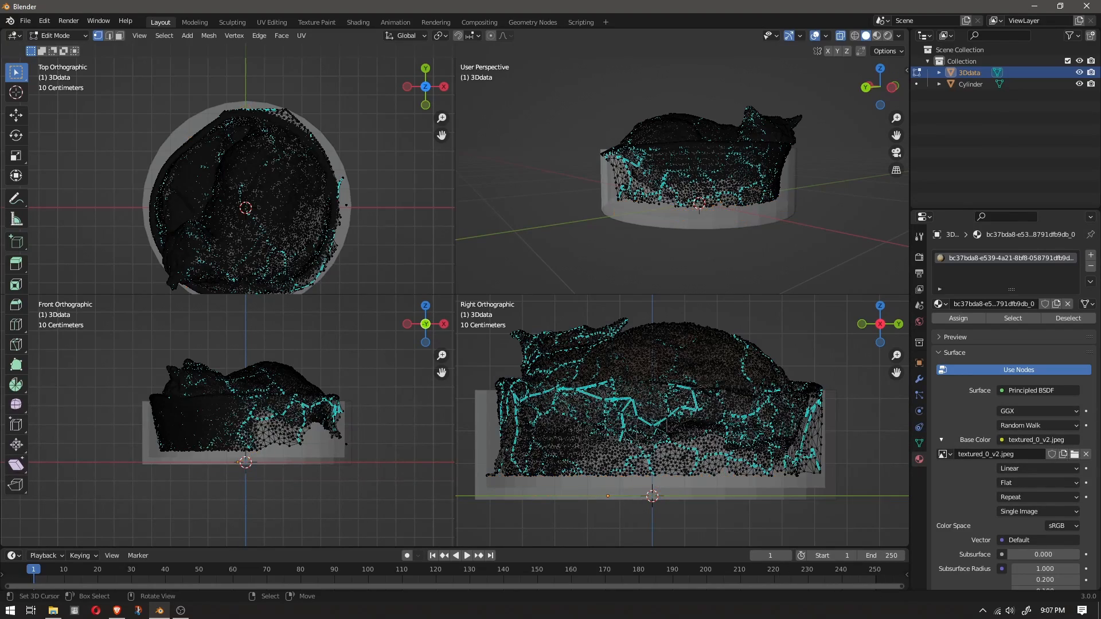
Return to a single perspective view in Object Mode with X-ray off.
{"action": "key", "text": "ctrl+alt+q"}
{"action": "middle_click_drag", "start_coordinate": [573, 241], "coordinate": [676, 230]}
{"action": "key", "text": "Tab"}
{"action": "key", "text": "alt+z"}
{"action": "middle_click_drag", "start_coordinate": [493, 275], "coordinate": [373, 266]}
{"action": "scroll", "coordinate": [482, 304], "scroll_direction": "up", "scroll_amount": 1}
Isolate the cat scan in Local View in Edit Mode and delete the loose vertex floating below the basket.
{"action": "right_click", "coordinate": [487, 425]}
{"action": "right_click", "coordinate": [487, 298]}
{"action": "key", "text": "Tab"}
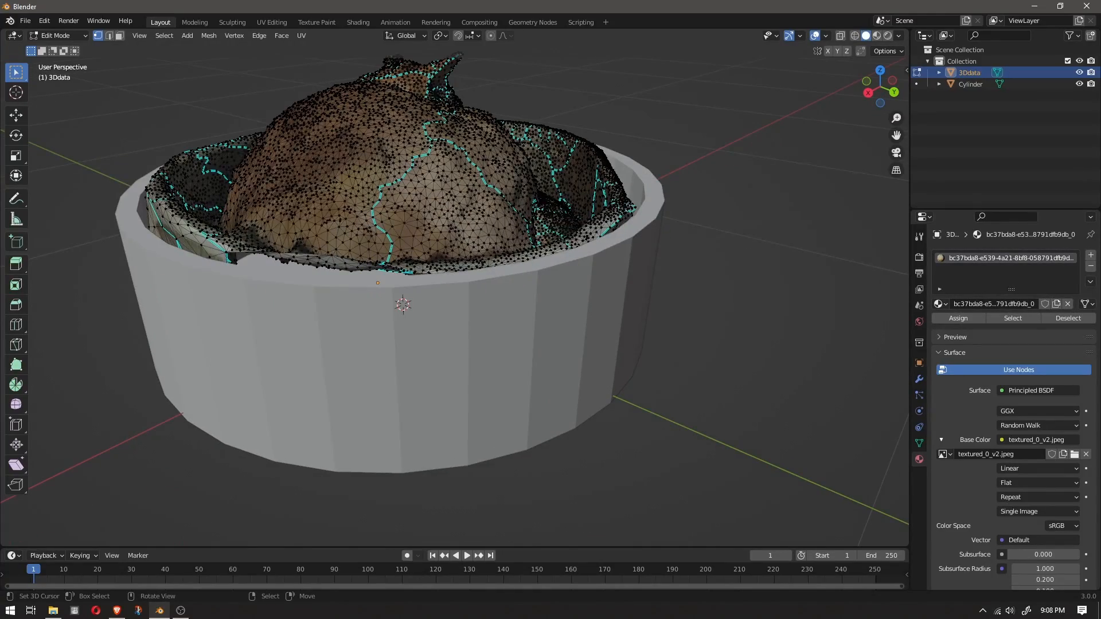
{"action": "key", "text": "KP_Divide"}
{"action": "scroll", "coordinate": [455, 288], "scroll_direction": "up", "scroll_amount": 4}
{"action": "scroll", "coordinate": [455, 287], "scroll_direction": "down", "scroll_amount": 2}
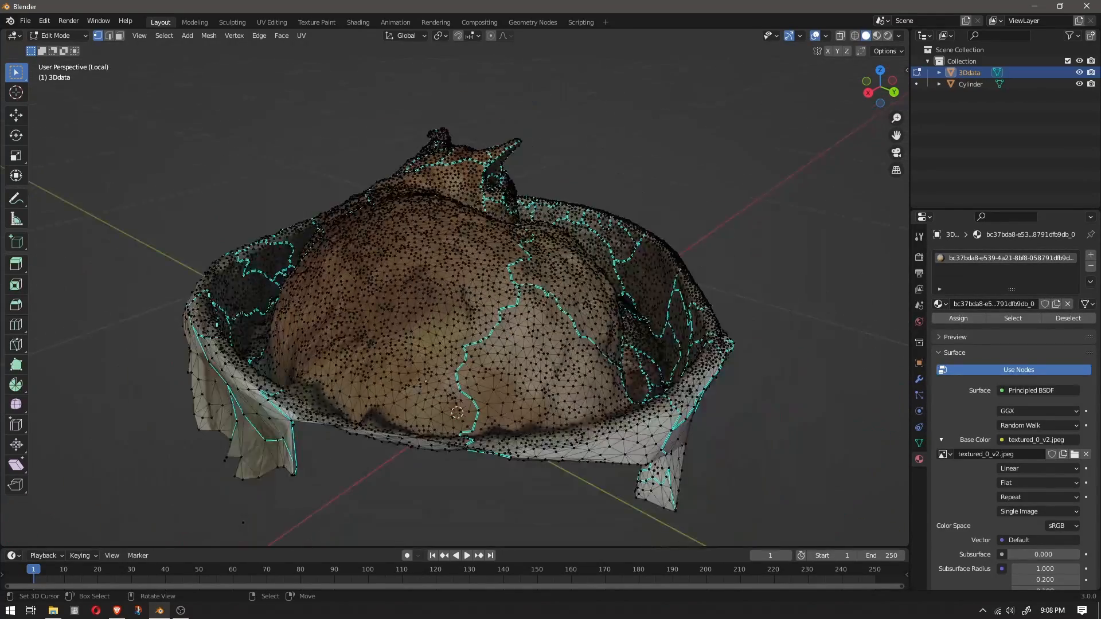
{"action": "middle_click_drag", "start_coordinate": [454, 321], "coordinate": [431, 239], "text": "shift"}
{"action": "key", "text": "x"}
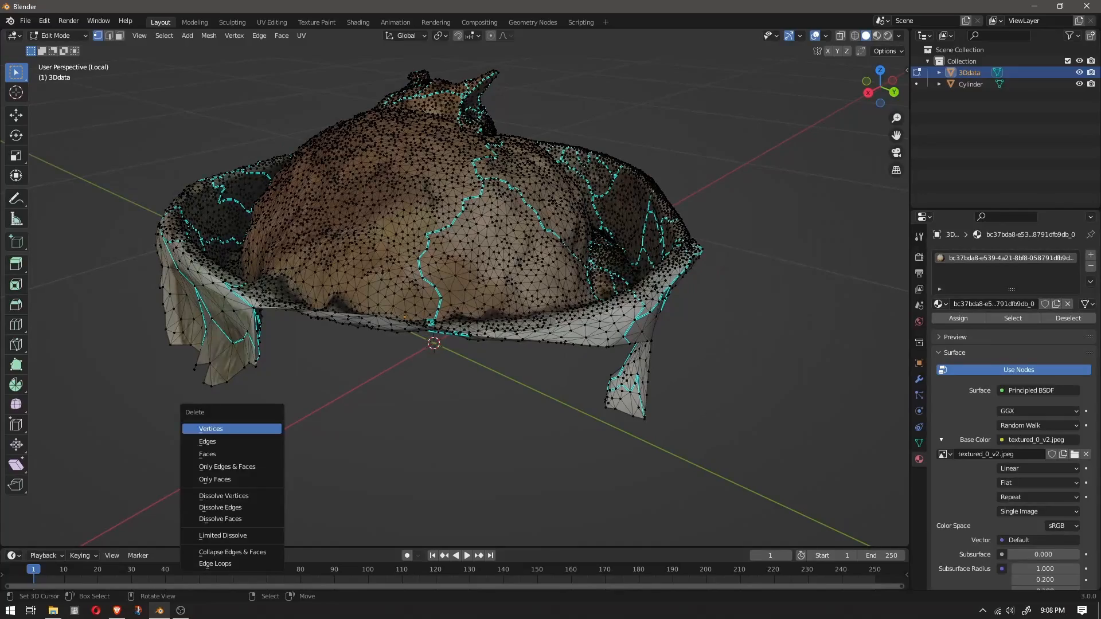
{"action": "left_click", "coordinate": [211, 426]}
Examine the basket's outer rim from several angles, switching Local View off and on to compare it with the container.
{"action": "scroll", "coordinate": [456, 289], "scroll_direction": "up", "scroll_amount": 2}
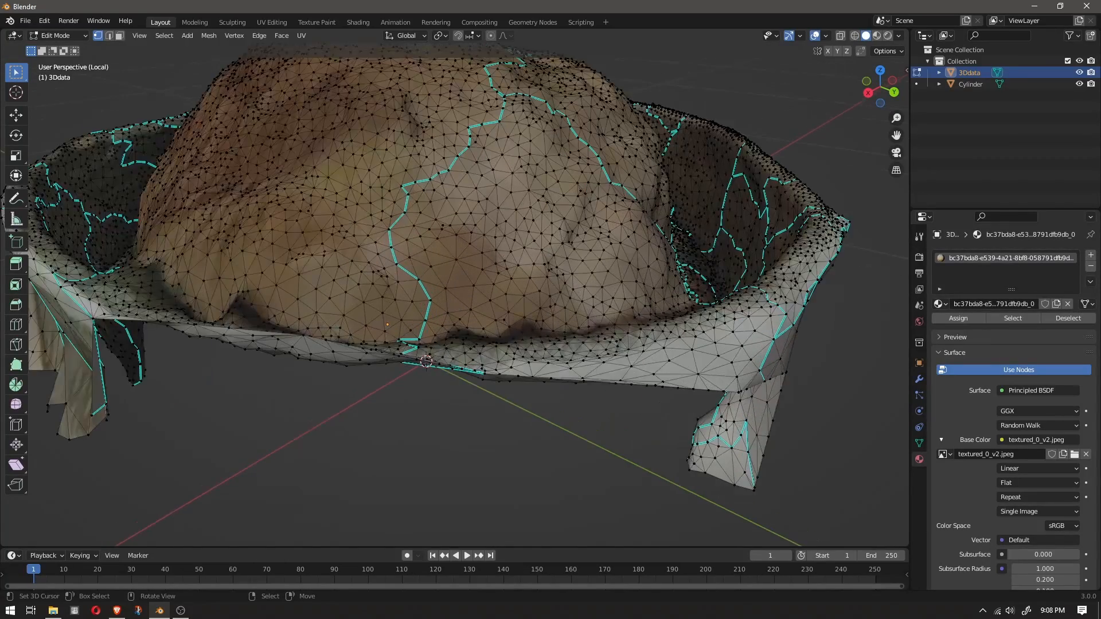
{"action": "middle_click_drag", "start_coordinate": [346, 364], "coordinate": [396, 333]}
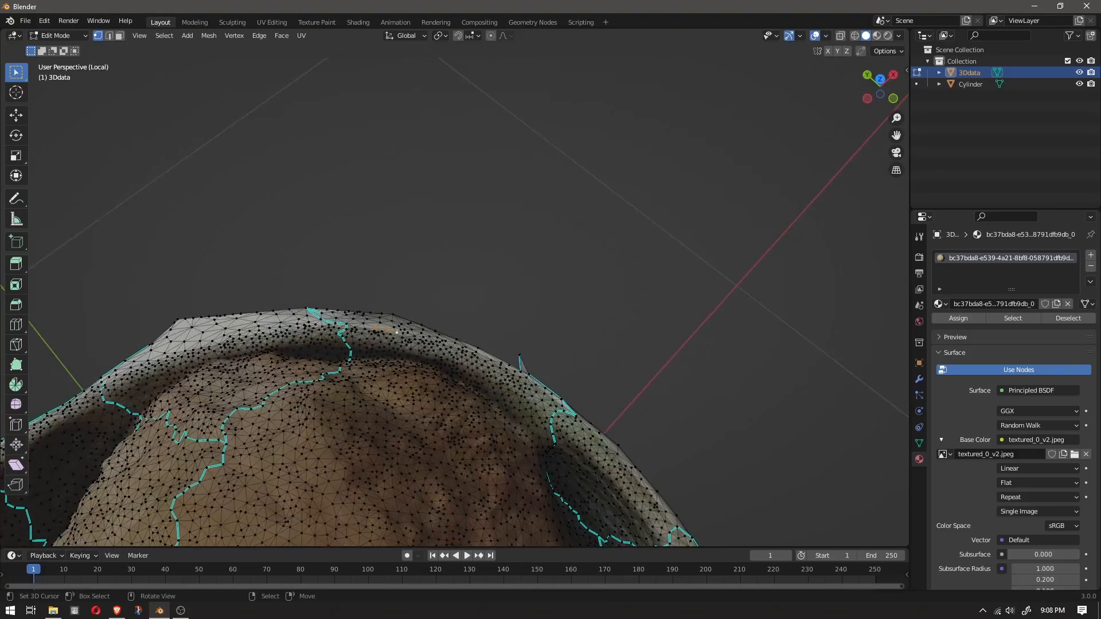
{"action": "key", "text": "KP_Divide"}
{"action": "middle_click_drag", "start_coordinate": [356, 287], "coordinate": [444, 184]}
{"action": "key", "text": "KP_Divide"}
{"action": "scroll", "coordinate": [538, 179], "scroll_direction": "up", "scroll_amount": 3}
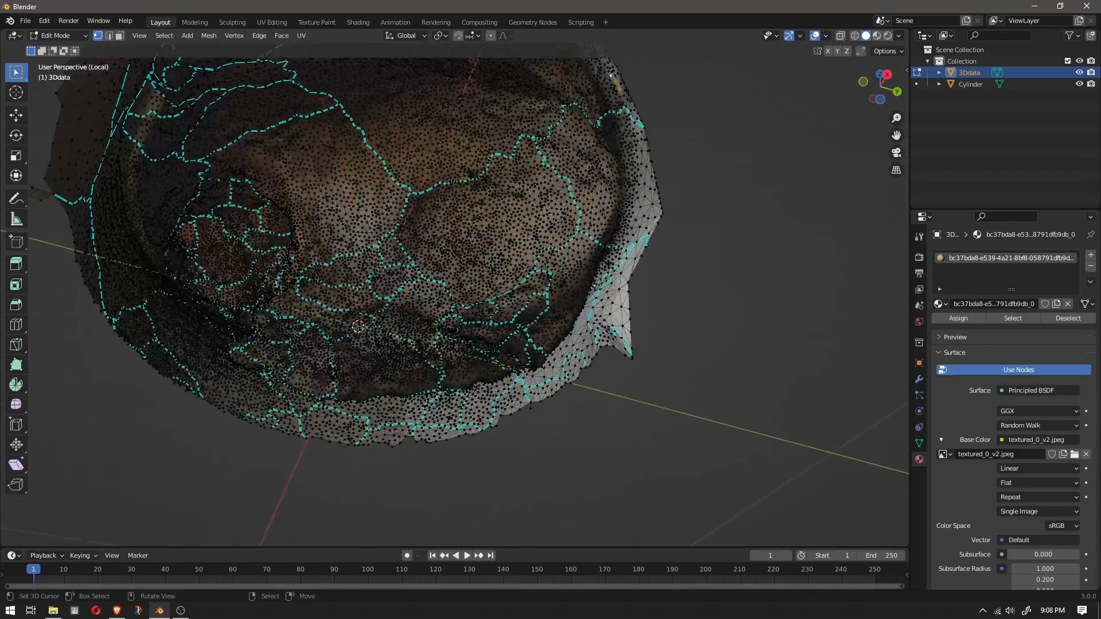
{"action": "middle_click_drag", "start_coordinate": [537, 179], "coordinate": [476, 336], "text": "shift"}
{"action": "middle_click_drag", "start_coordinate": [311, 255], "coordinate": [293, 382]}
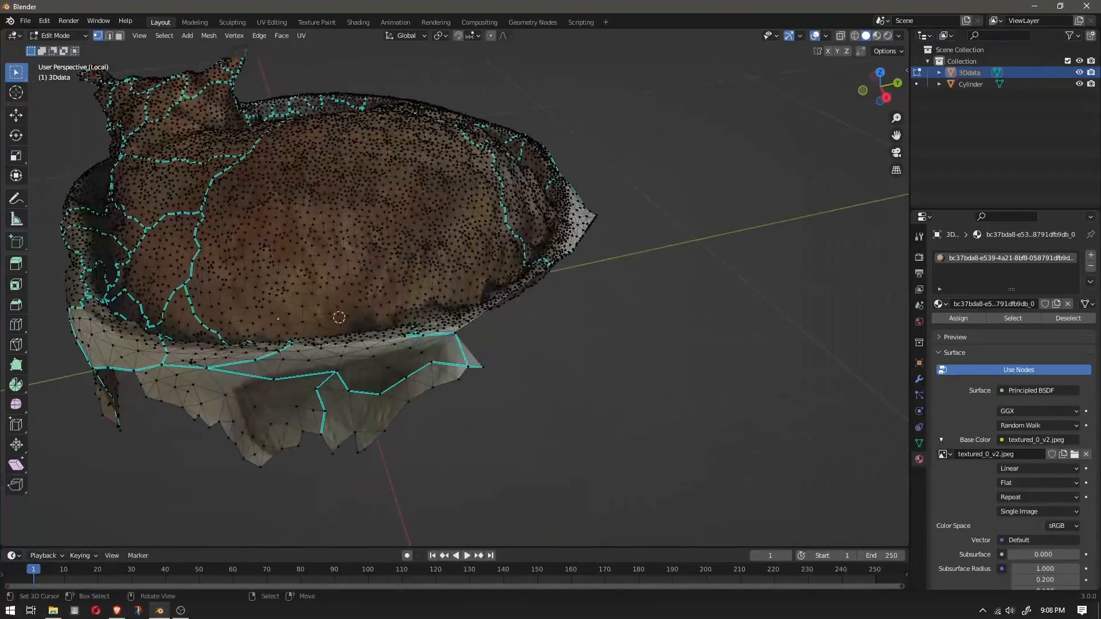
{"action": "middle_click_drag", "start_coordinate": [293, 344], "coordinate": [399, 364]}
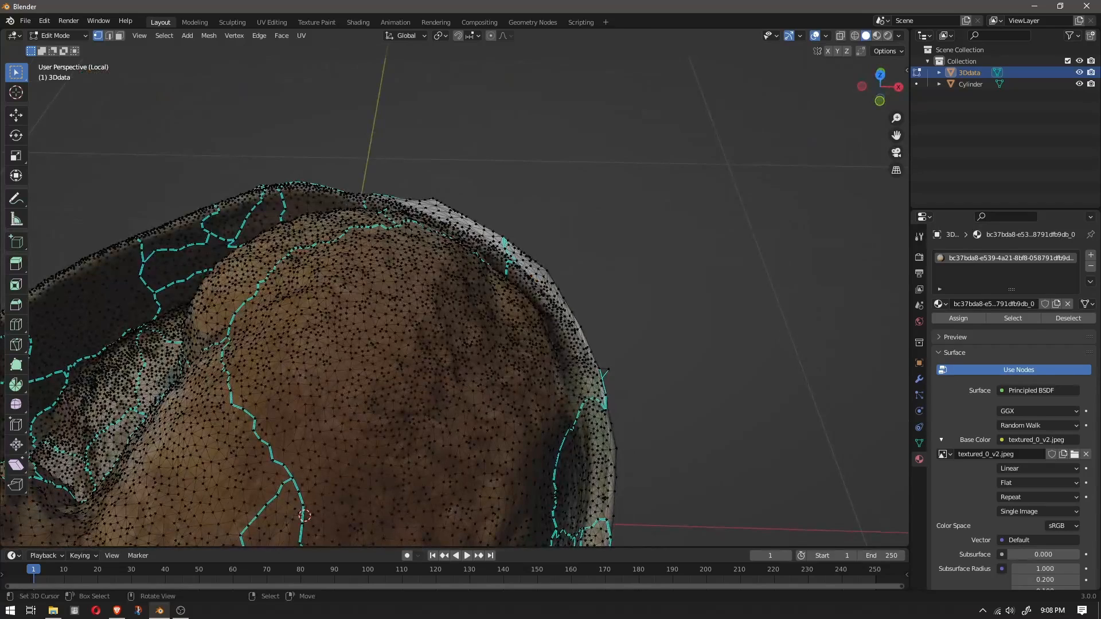
Circle-select the vertices bulging outside the basket's outer rim, including the small protruding tip, and delete them.
{"action": "key", "text": "c"}
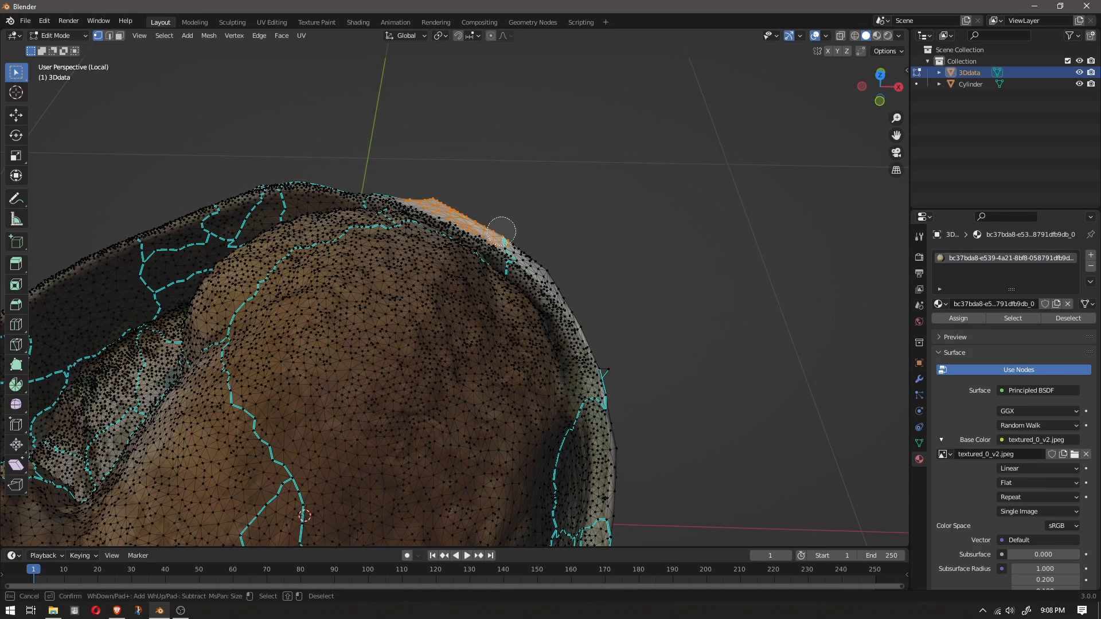
{"action": "left_click_drag", "start_coordinate": [493, 225], "coordinate": [525, 245]}
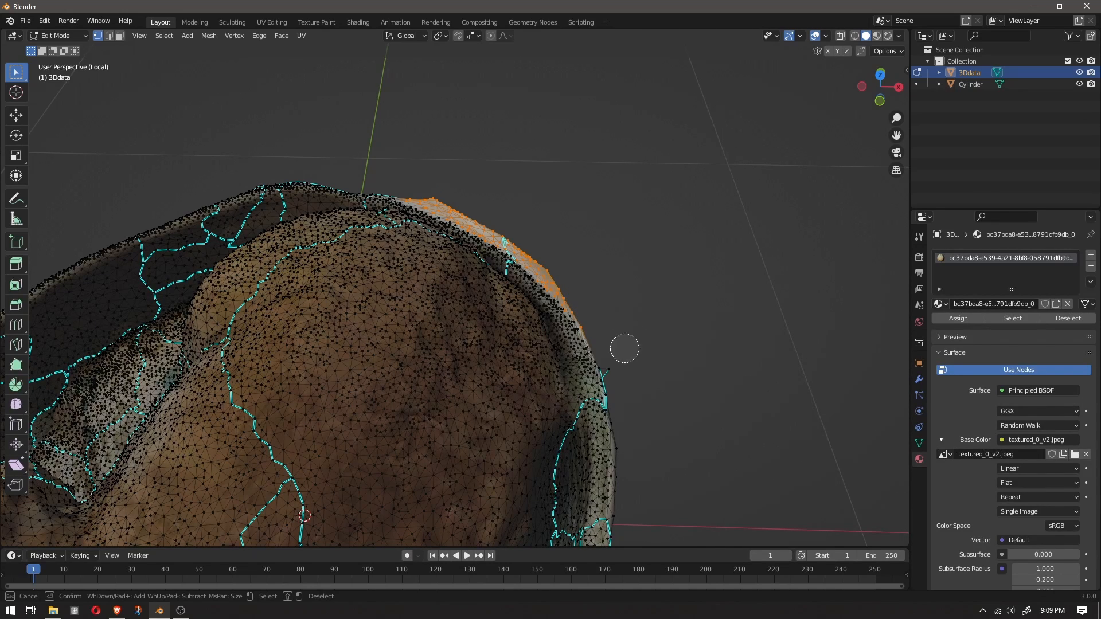
{"action": "left_click", "coordinate": [619, 373]}
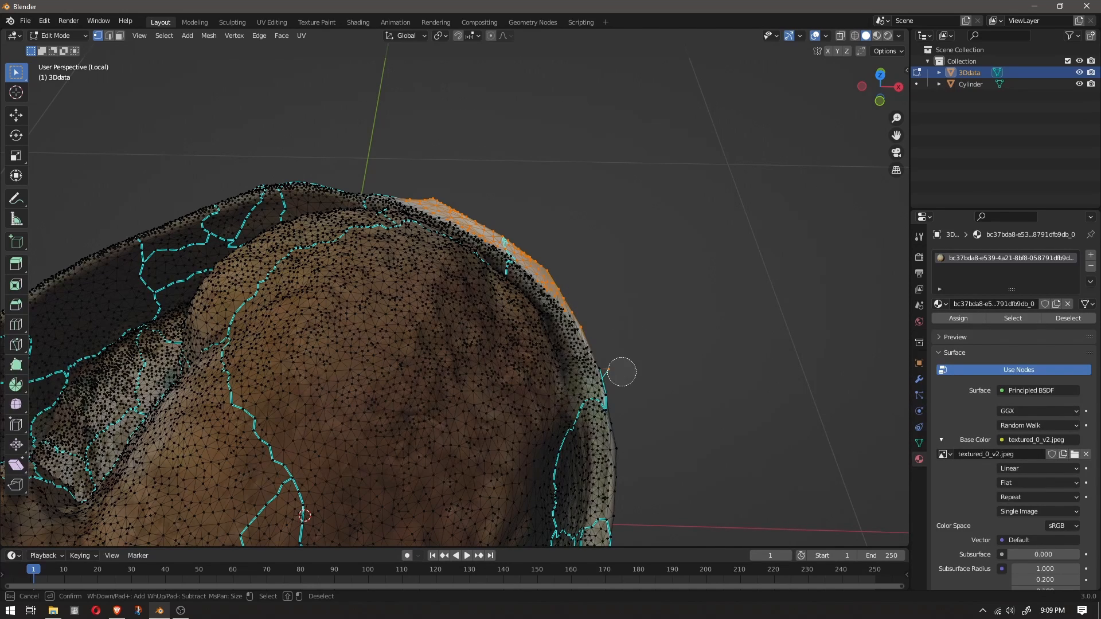
{"action": "right_click", "coordinate": [618, 235]}
{"action": "key", "text": "x"}
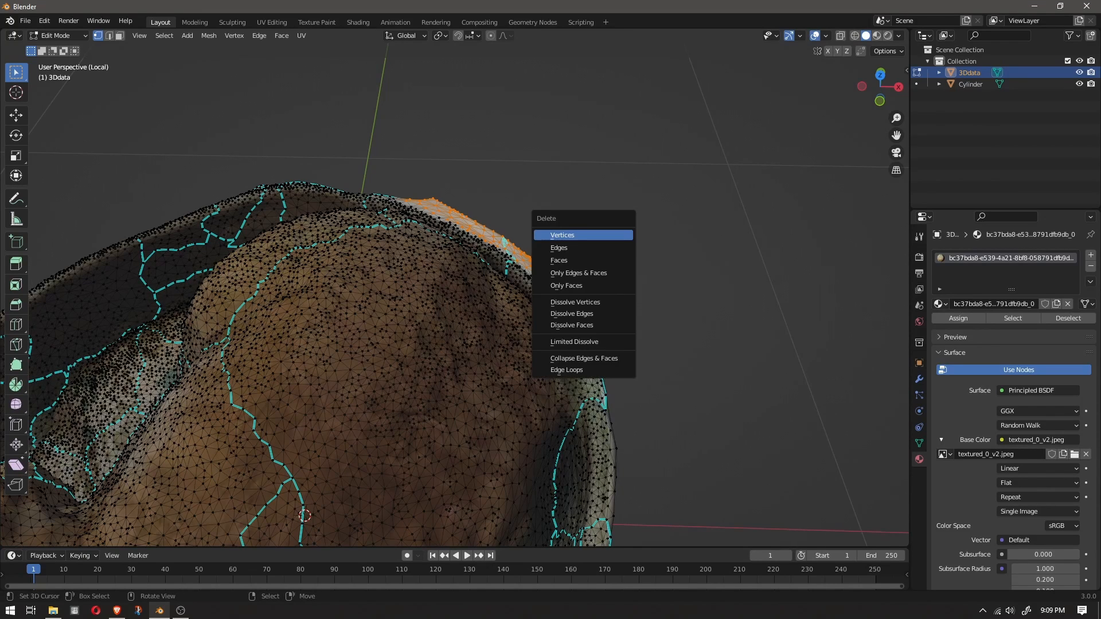
{"action": "key", "text": "Return"}
{"action": "key", "text": "x"}
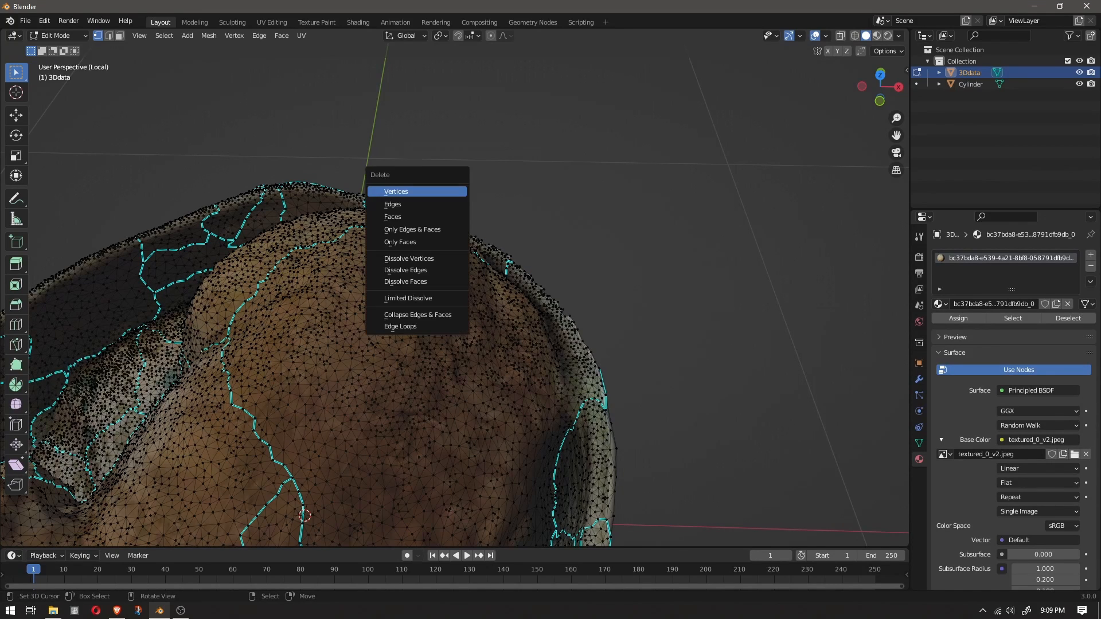
{"action": "key", "text": "Return"}
Try to select the jagged open boundary of the basket rim between the two hanging flaps.
{"action": "middle_click_drag", "start_coordinate": [447, 191], "coordinate": [172, 169]}
{"action": "middle_click_drag", "start_coordinate": [487, 287], "coordinate": [351, 218], "text": "shift"}
{"action": "scroll", "coordinate": [350, 218], "scroll_direction": "up", "scroll_amount": 1}
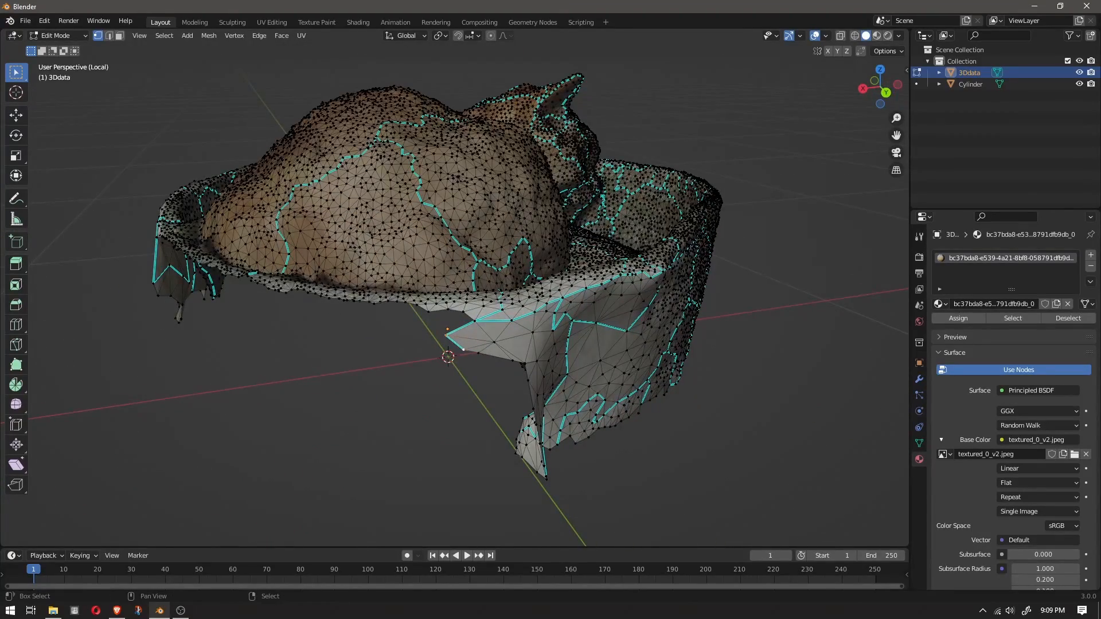
{"action": "key", "text": "x"}
{"action": "middle_click_drag", "start_coordinate": [401, 287], "coordinate": [545, 295]}
{"action": "middle_click_drag", "start_coordinate": [344, 298], "coordinate": [459, 312], "text": "shift"}
{"action": "scroll", "coordinate": [454, 295], "scroll_direction": "up", "scroll_amount": 3}
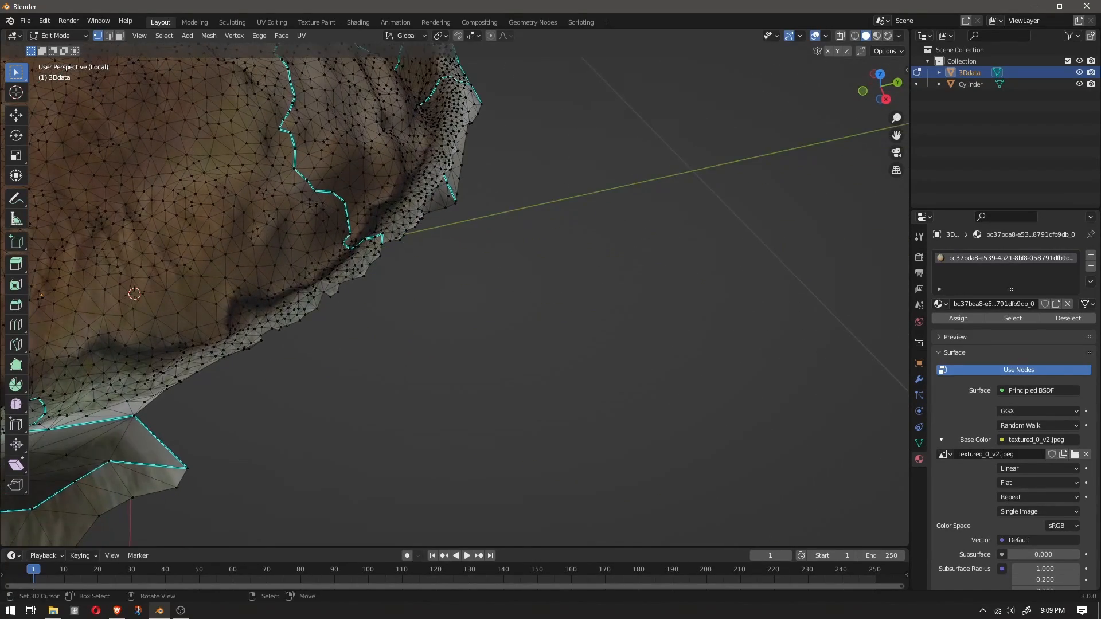
{"action": "left_click", "coordinate": [141, 411], "text": "alt"}
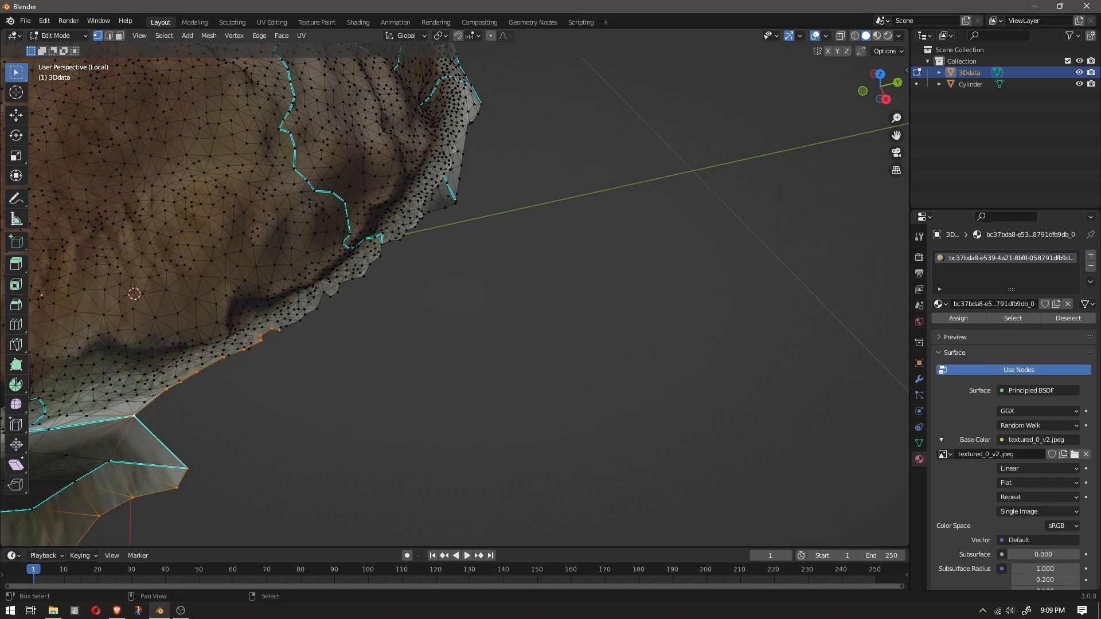
{"action": "key", "text": "ctrl+z"}
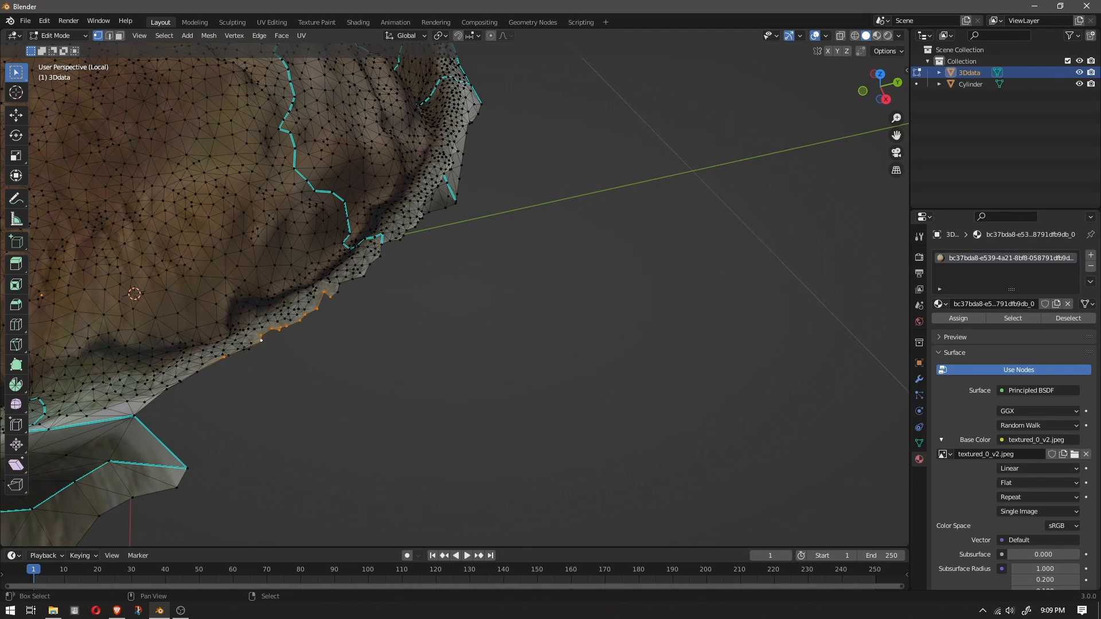
{"action": "scroll", "coordinate": [247, 344], "scroll_direction": "up", "scroll_amount": 3}
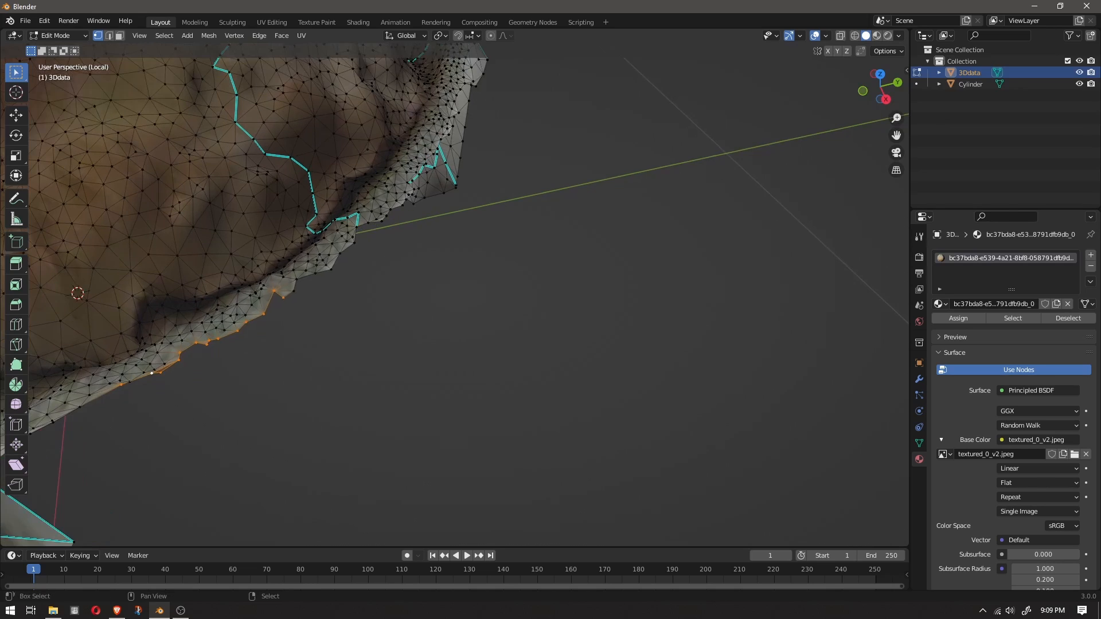
{"action": "middle_click_drag", "start_coordinate": [247, 344], "coordinate": [482, 261], "text": "shift"}
{"action": "scroll", "coordinate": [482, 261], "scroll_direction": "up", "scroll_amount": 3}
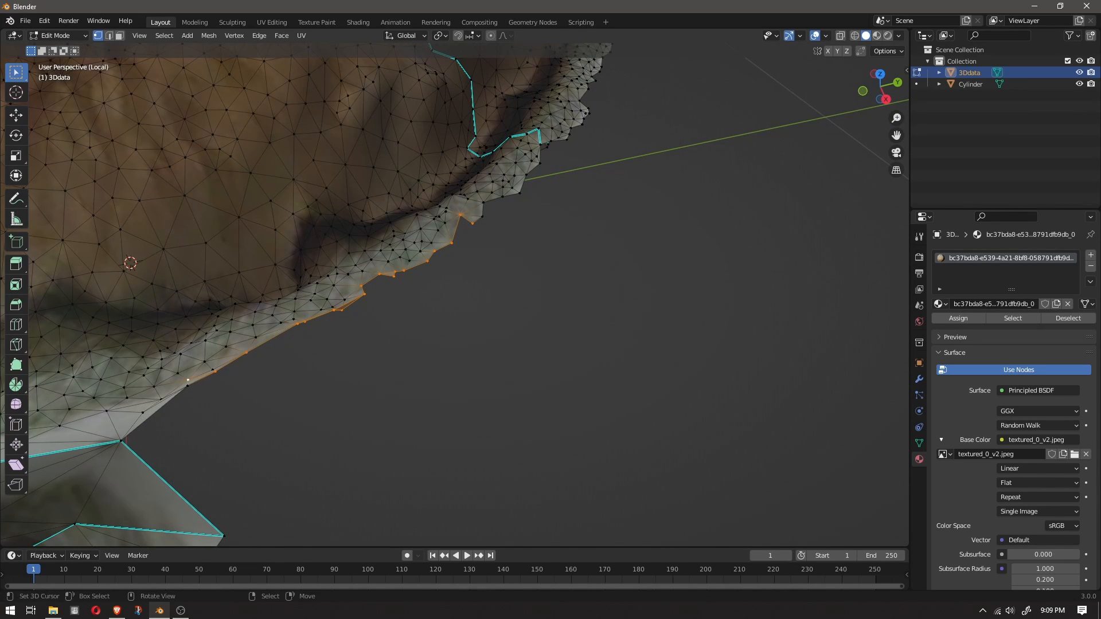
{"action": "left_click", "coordinate": [120, 440], "text": "shift"}
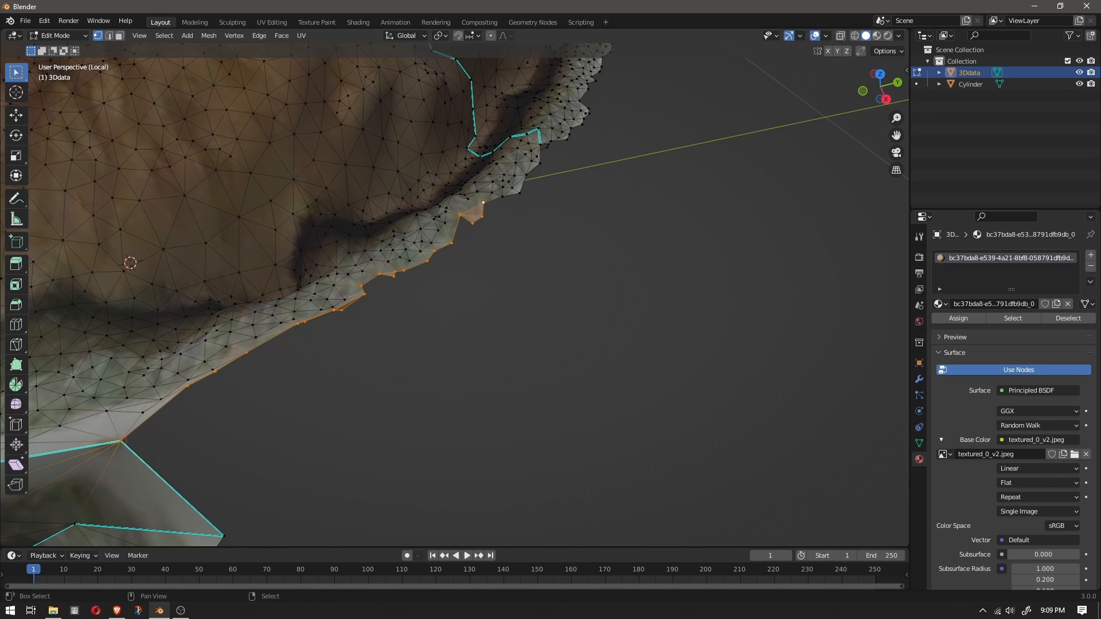
{"action": "middle_click_drag", "start_coordinate": [519, 194], "coordinate": [313, 249]}
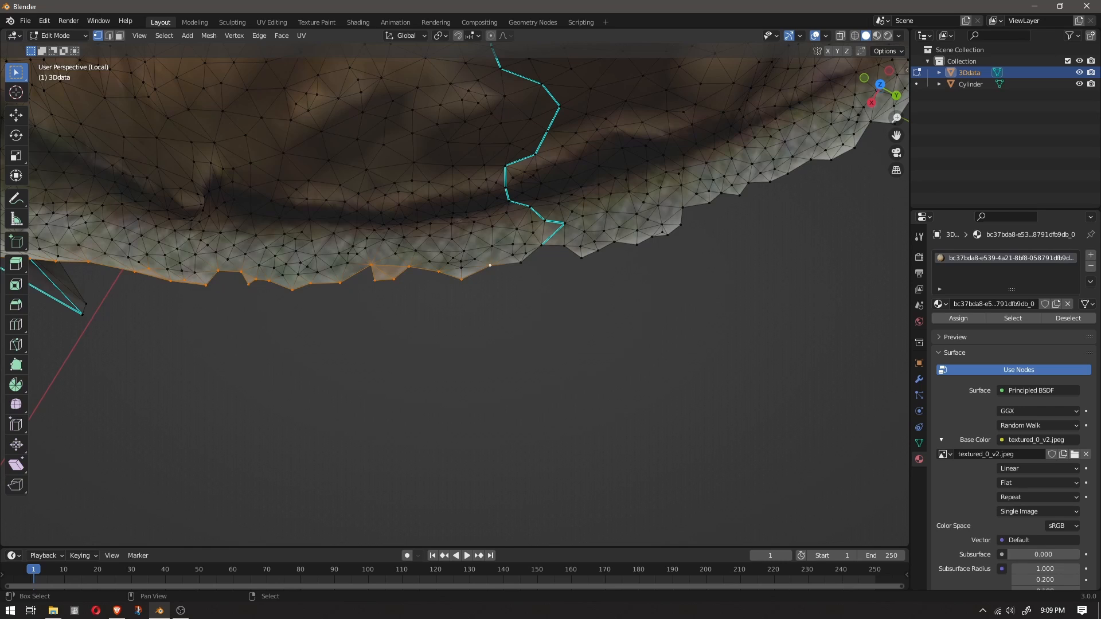
Delete the vertices that stick out of the jagged rim edge between the nearer flap and the seam.
{"action": "left_click", "coordinate": [393, 279]}
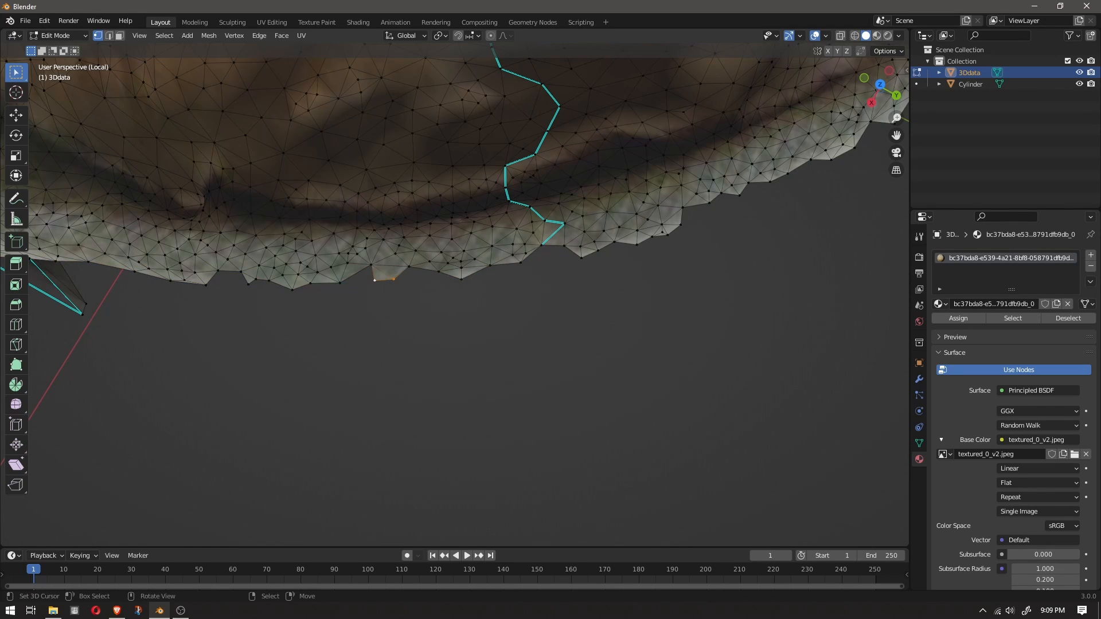
{"action": "key", "text": "x"}
{"action": "left_click", "coordinate": [343, 280]}
{"action": "right_click", "coordinate": [247, 284]}
{"action": "key", "text": "x"}
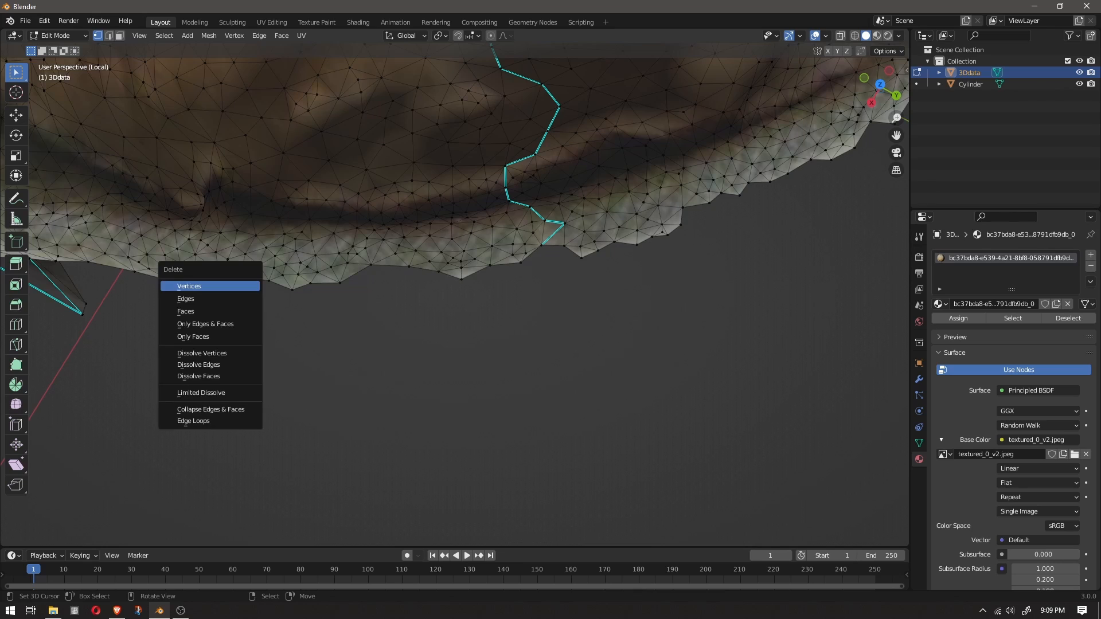
{"action": "left_click", "coordinate": [243, 285]}
{"action": "right_click", "coordinate": [184, 286]}
{"action": "key", "text": "x"}
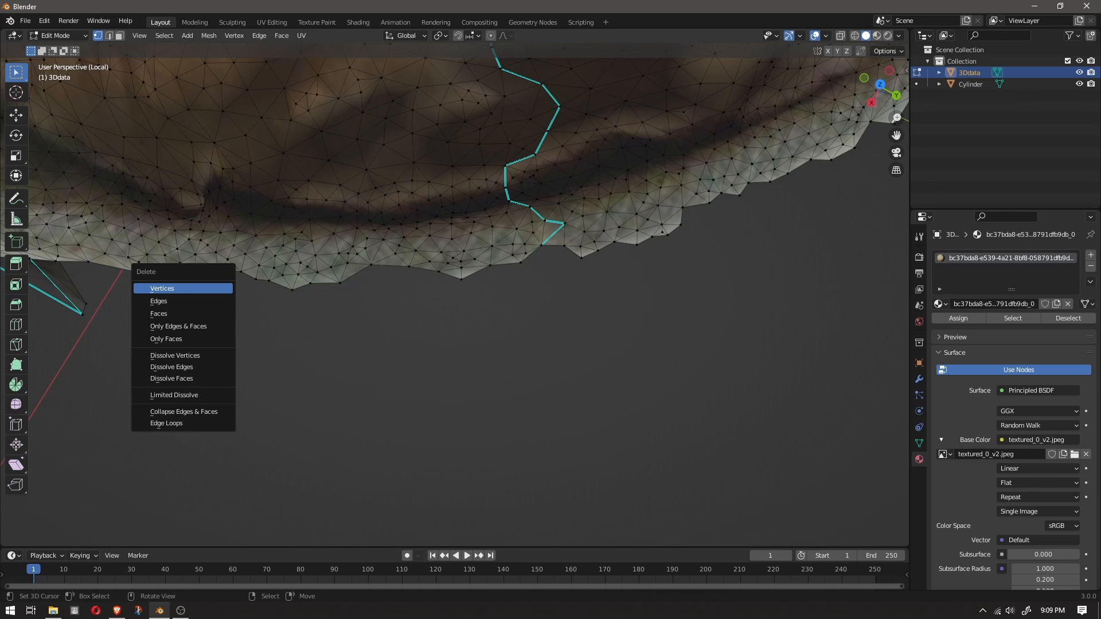
{"action": "left_click", "coordinate": [163, 288]}
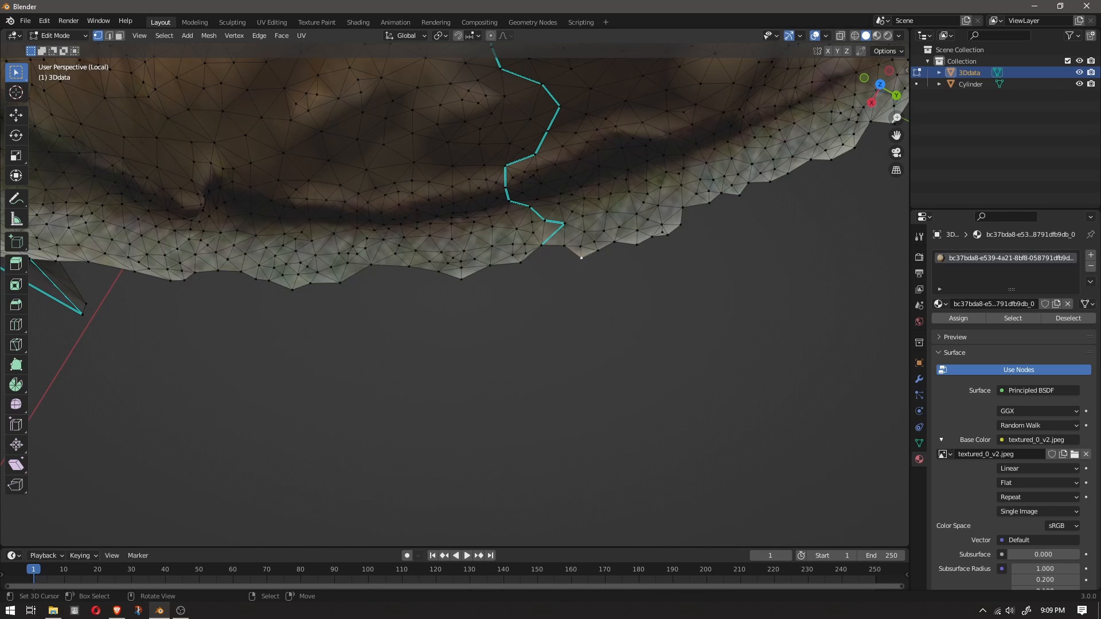
Delete the protruding boundary vertices on the rim edge just past the seam.
{"action": "key", "text": "x"}
{"action": "left_click", "coordinate": [555, 256]}
{"action": "right_click", "coordinate": [598, 252]}
{"action": "key", "text": "x"}
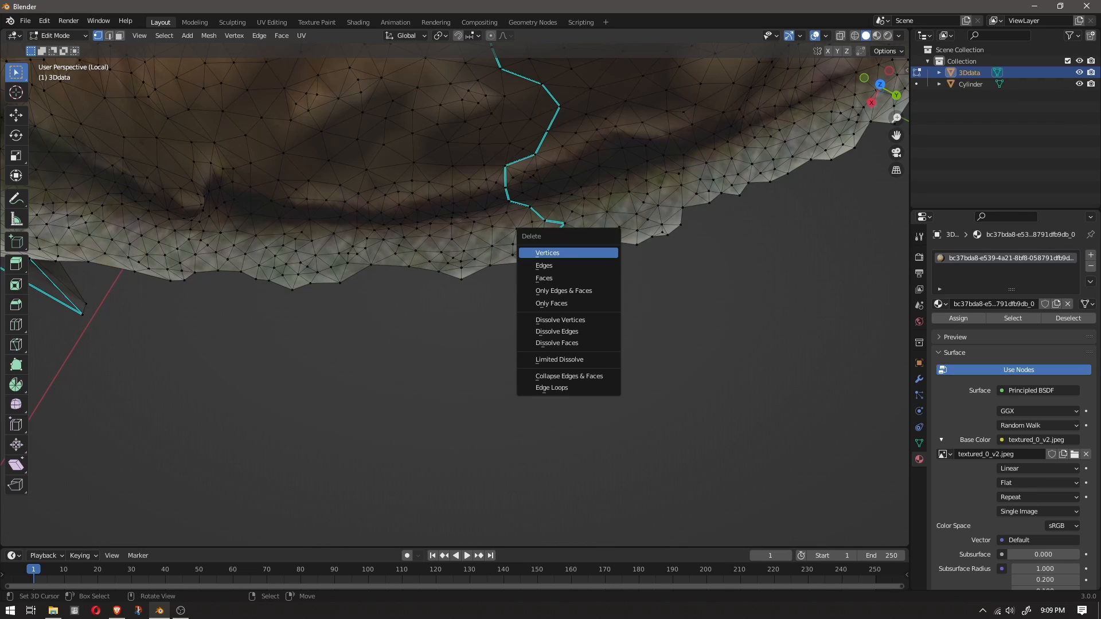
{"action": "left_click", "coordinate": [599, 252]}
{"action": "key", "text": "x"}
{"action": "left_click", "coordinate": [605, 248]}
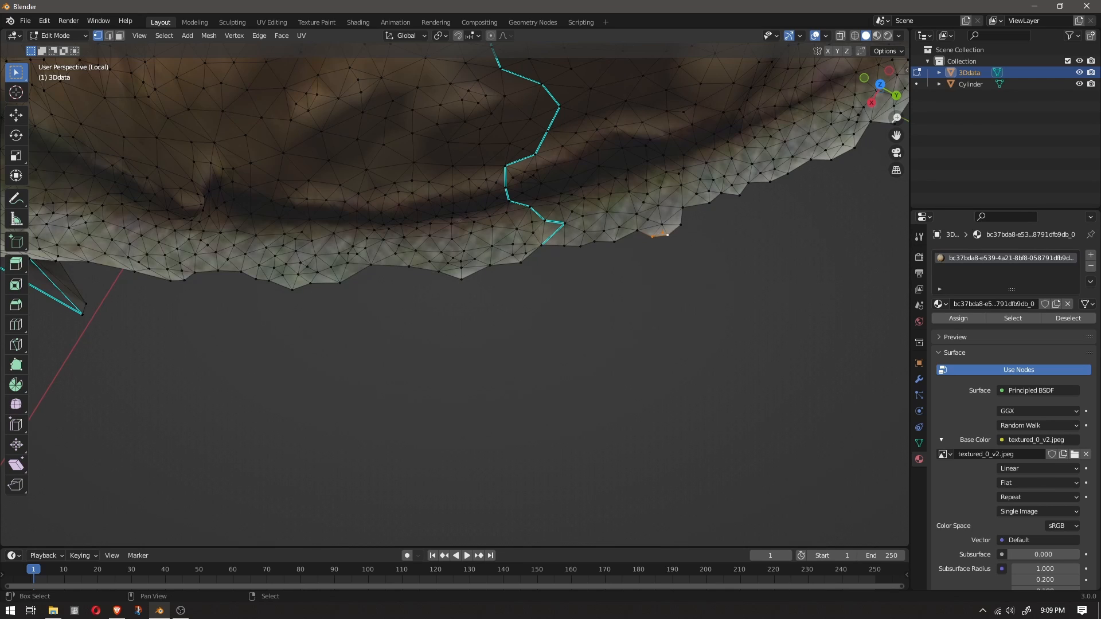
Delete the remaining protruding vertices along the rim edge from the seam toward the far flap.
{"action": "key", "text": "x"}
{"action": "left_click", "coordinate": [646, 222]}
{"action": "middle_click_drag", "start_coordinate": [646, 222], "coordinate": [424, 282], "text": "shift"}
{"action": "key", "text": "x"}
{"action": "left_click", "coordinate": [482, 257]}
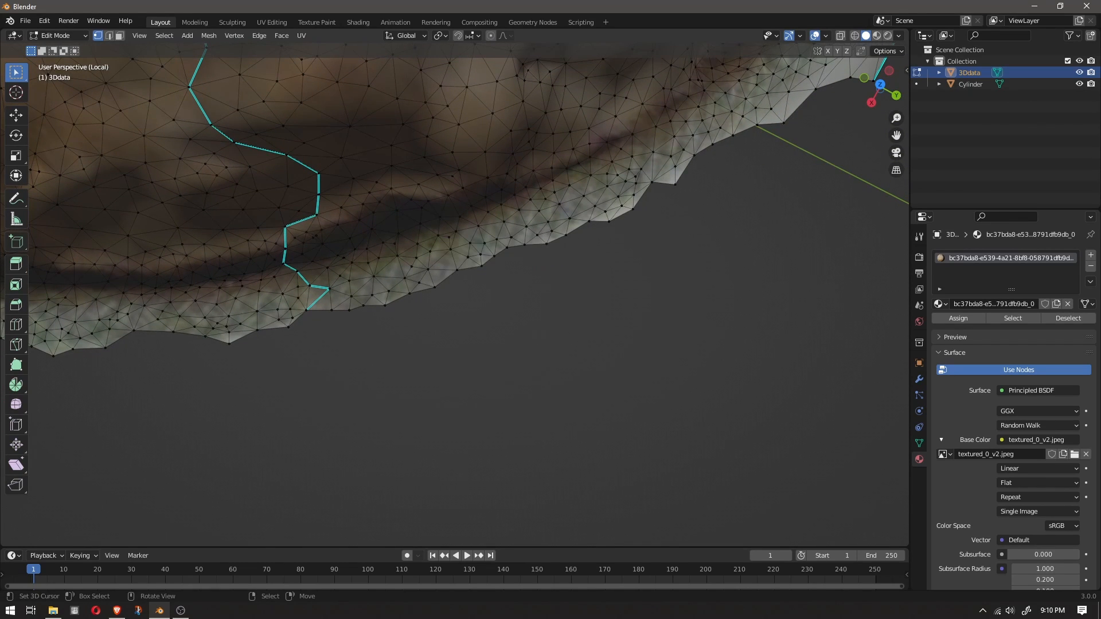
{"action": "key", "text": "x"}
{"action": "left_click", "coordinate": [643, 184]}
{"action": "middle_click_drag", "start_coordinate": [644, 185], "coordinate": [555, 219], "text": "shift"}
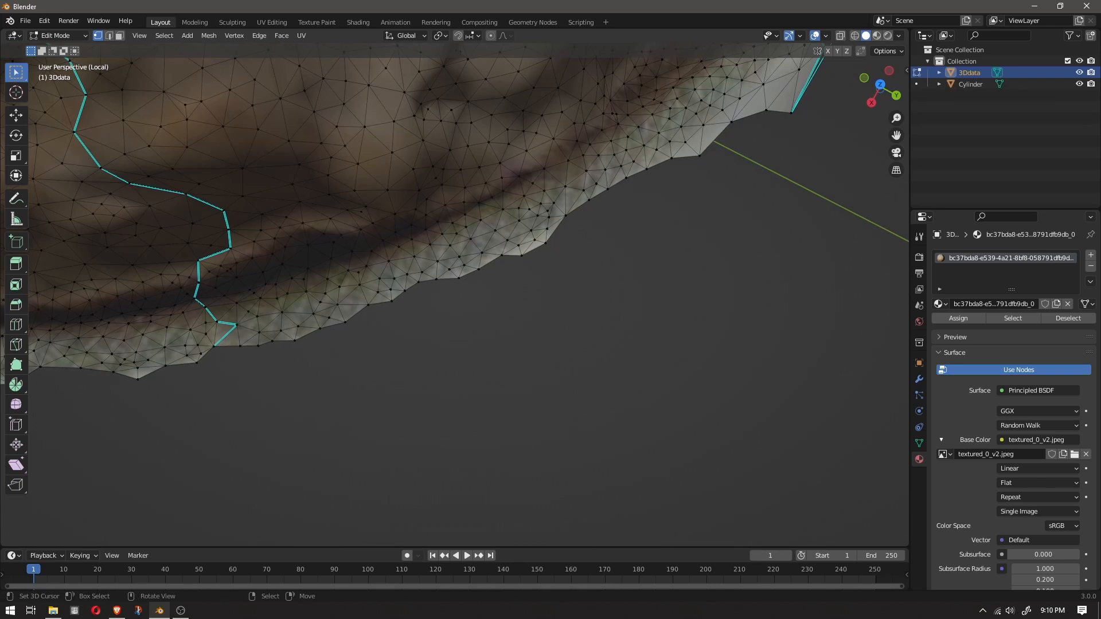
Select the continuous open boundary edge along the trimmed rim, from one hanging flap to the other.
{"action": "right_click", "coordinate": [791, 113]}
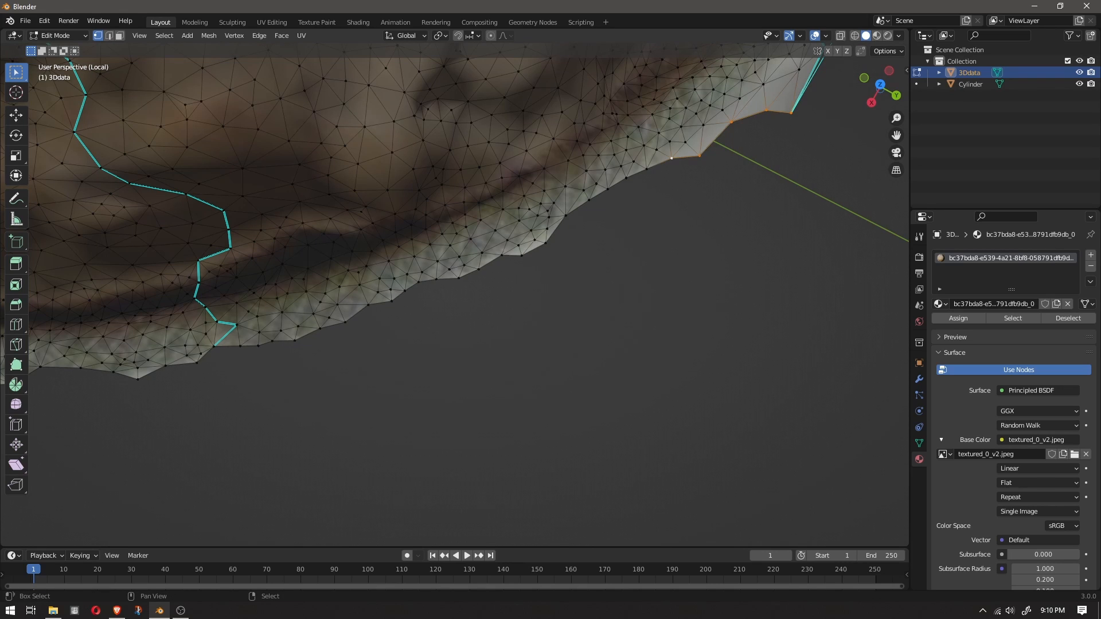
{"action": "right_click", "coordinate": [626, 178], "text": "alt+shift"}
{"action": "middle_click_drag", "start_coordinate": [626, 178], "coordinate": [849, 119], "text": "shift"}
{"action": "middle_click_drag", "start_coordinate": [574, 189], "coordinate": [865, 154], "text": "shift"}
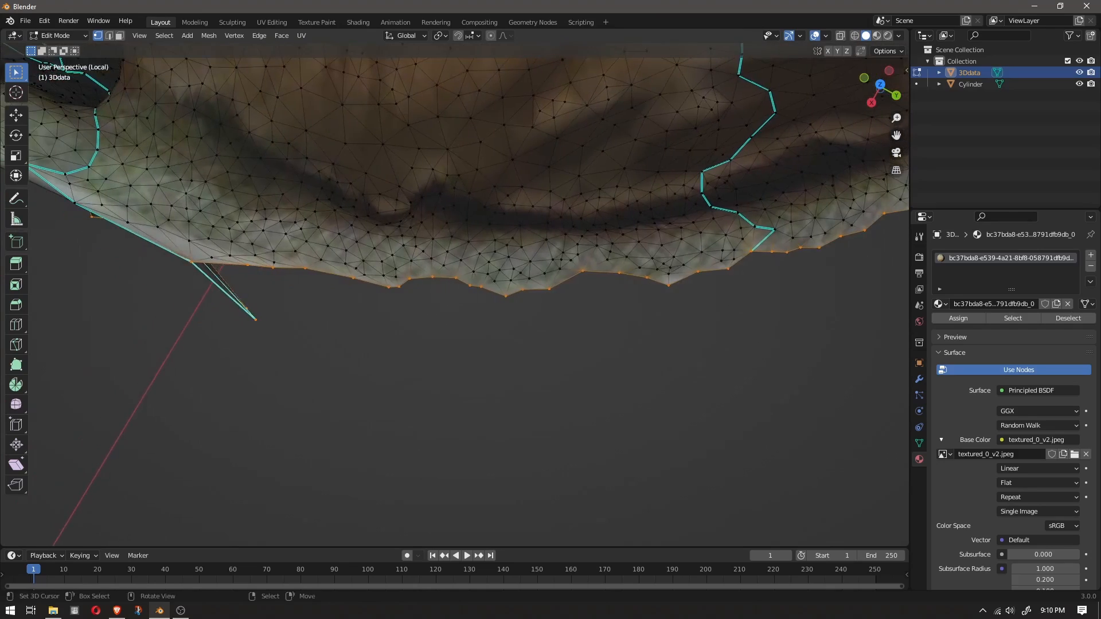
{"action": "middle_click_drag", "start_coordinate": [688, 229], "coordinate": [696, 167]}
{"action": "scroll", "coordinate": [697, 167], "scroll_direction": "down", "scroll_amount": 3}
{"action": "scroll", "coordinate": [455, 294], "scroll_direction": "down", "scroll_amount": 1}
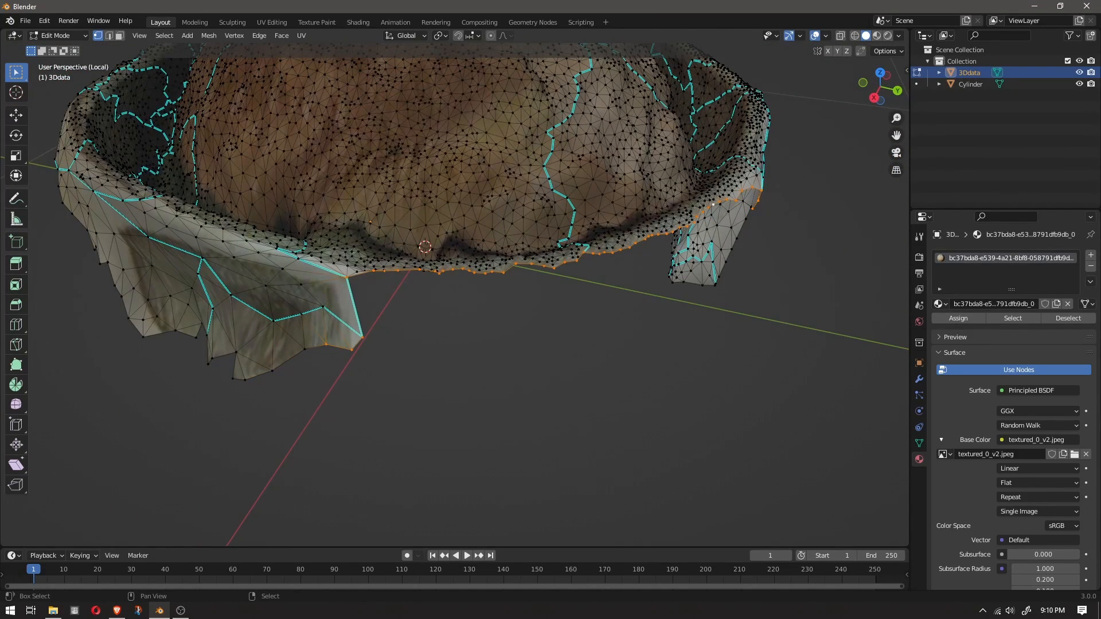
{"action": "middle_click_drag", "start_coordinate": [453, 287], "coordinate": [491, 268]}
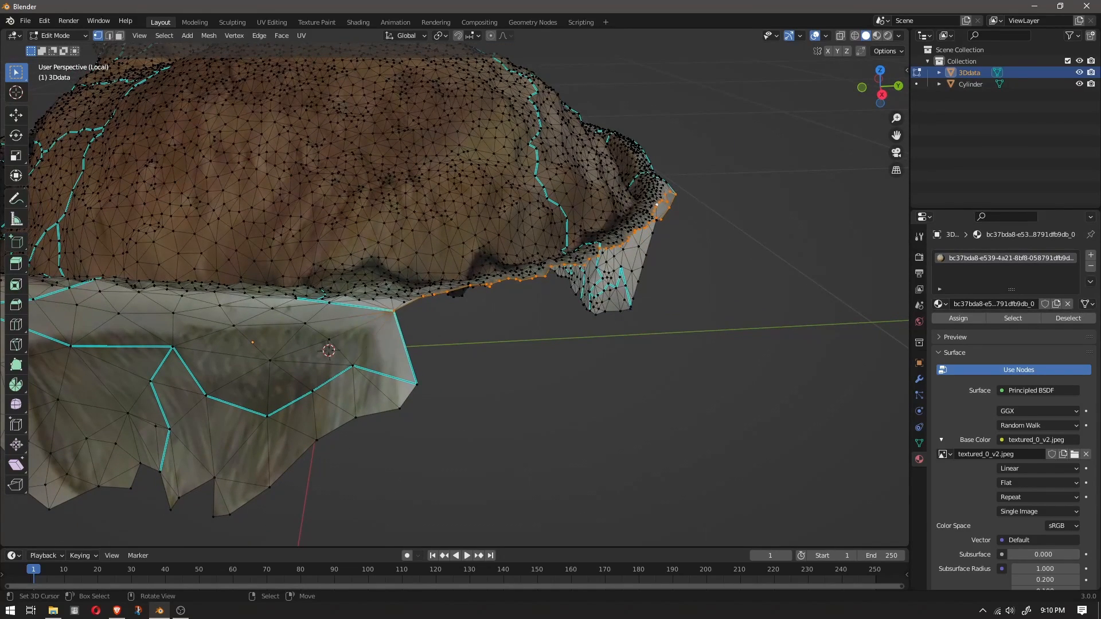
Extrude the selected rim edge and move it straight down along Z to form a side wall between the flaps.
{"action": "key", "text": "e"}
{"action": "key", "text": "Escape"}
{"action": "left_click", "coordinate": [16, 115]}
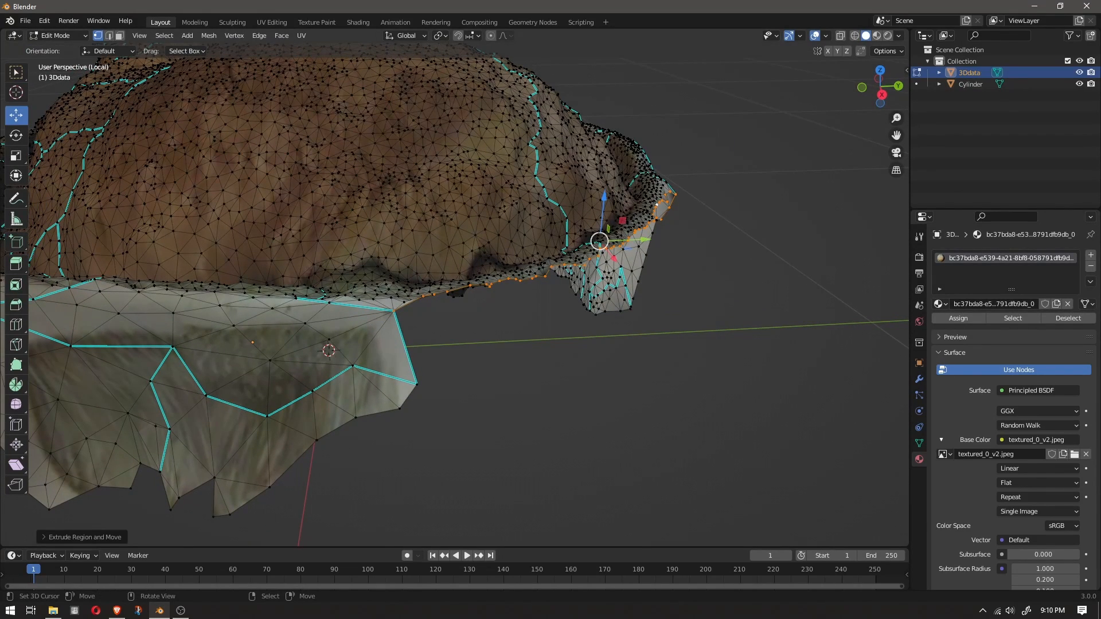
{"action": "left_click_drag", "start_coordinate": [604, 197], "coordinate": [594, 288]}
{"action": "middle_click_drag", "start_coordinate": [594, 289], "coordinate": [594, 243]}
In Object Mode, compare the extruded basket wall with the container by switching Local View off and back on.
{"action": "key", "text": "Tab"}
{"action": "key", "text": "KP_Divide"}
{"action": "scroll", "coordinate": [705, 367], "scroll_direction": "down", "scroll_amount": 5}
{"action": "scroll", "coordinate": [453, 310], "scroll_direction": "up", "scroll_amount": 2}
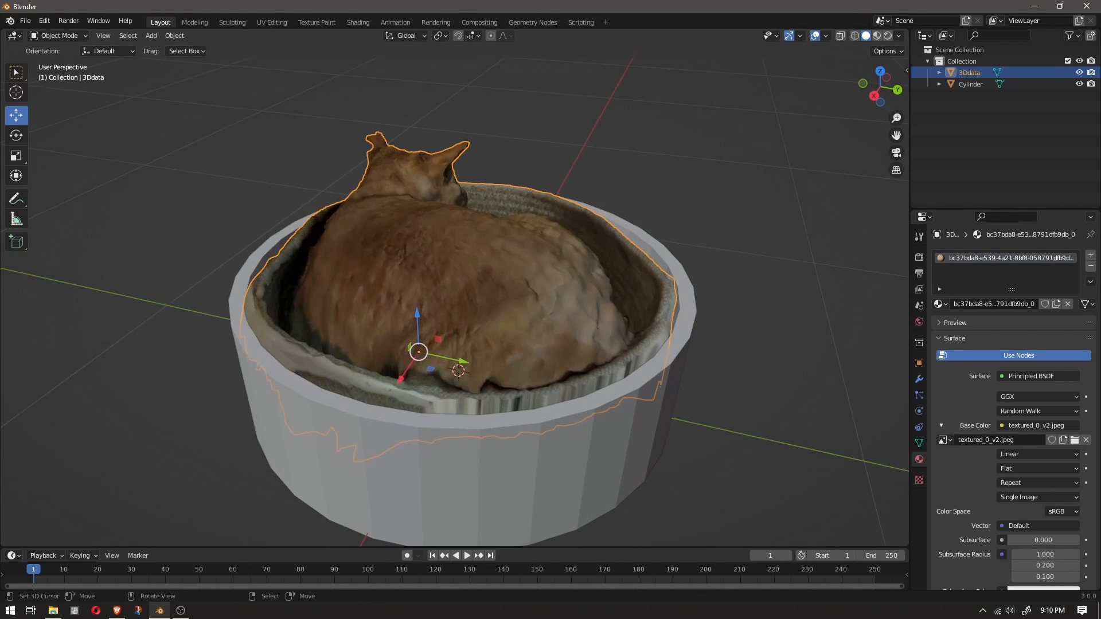
{"action": "key", "text": "KP_Divide"}
{"action": "middle_click_drag", "start_coordinate": [453, 309], "coordinate": [399, 265], "text": "shift"}
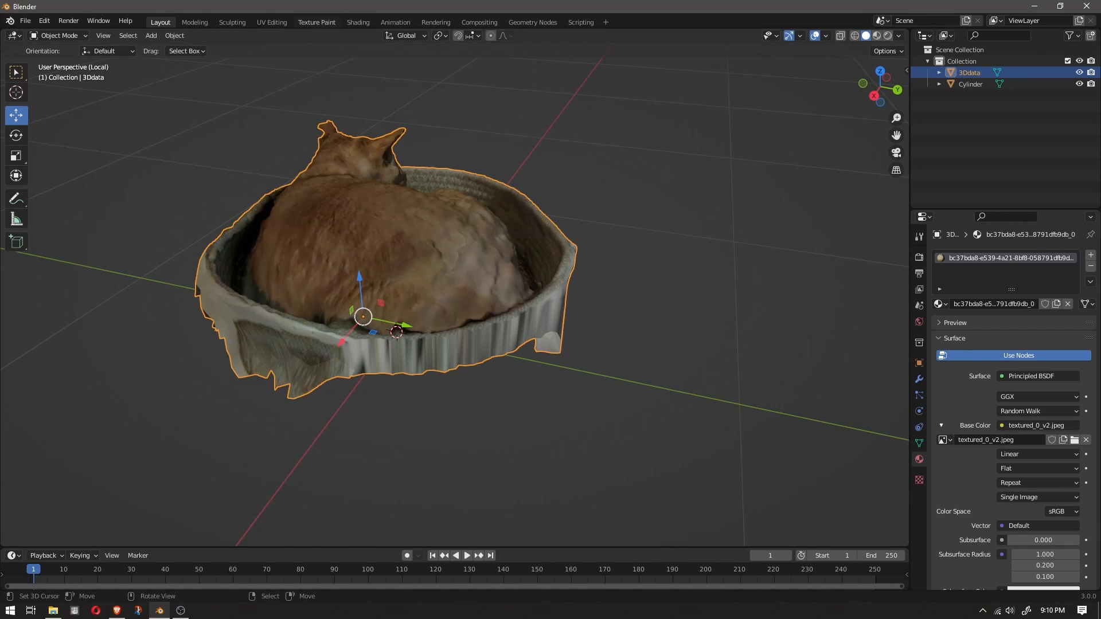
Switch to the Texture Paint workspace and isolate the cat scan in Local View with the extruded wall facing the view.
{"action": "left_click", "coordinate": [317, 22]}
{"action": "scroll", "coordinate": [769, 351], "scroll_direction": "up", "scroll_amount": 10}
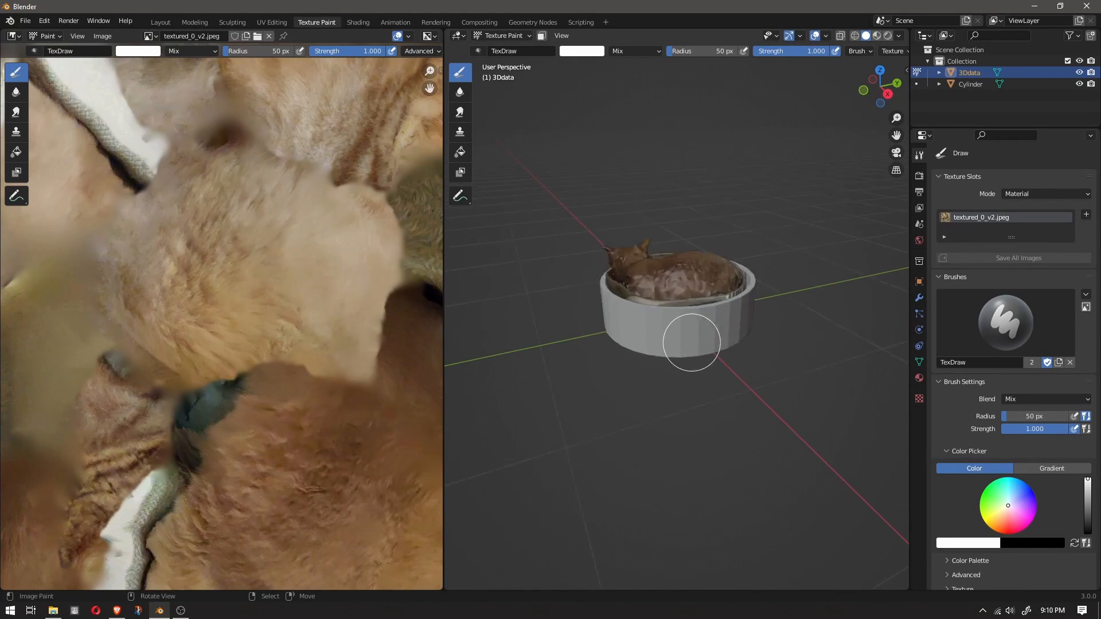
{"action": "key", "text": "KP_Divide"}
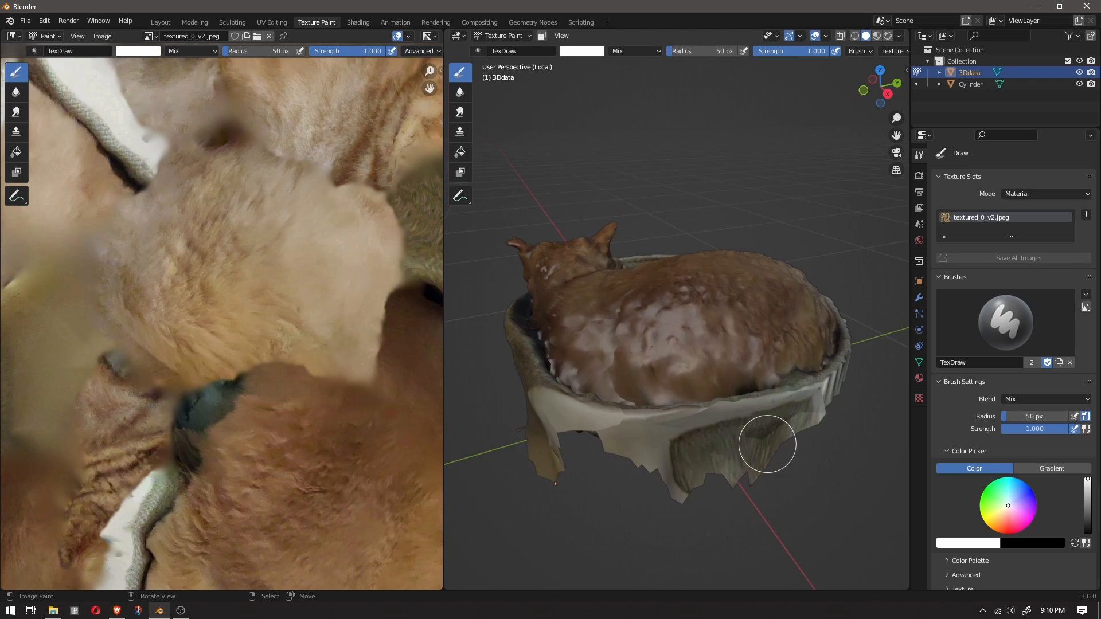
{"action": "mouse_move", "coordinate": [766, 448]}
{"action": "middle_mouse_down"}
{"action": "mouse_move", "coordinate": [799, 428]}
{"action": "mouse_move", "coordinate": [663, 428]}
{"action": "middle_mouse_up"}
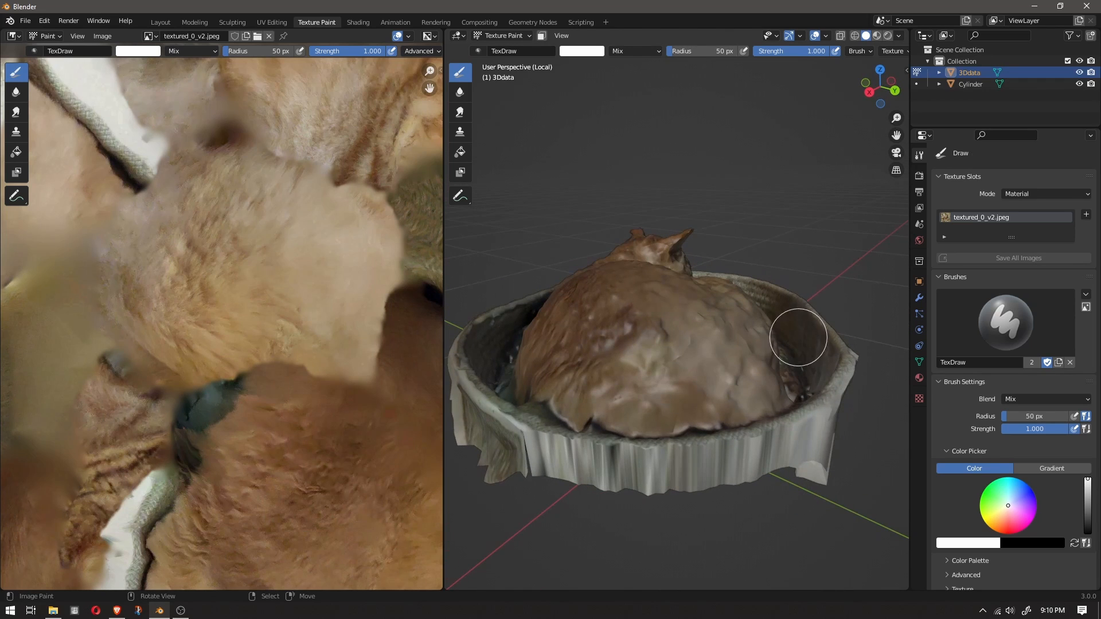
With the Clone brush at a 28 px radius, sample the basket's inner wall and paint a stroke onto the streaked outer wall.
{"action": "left_click", "coordinate": [459, 132]}
{"action": "middle_click_drag", "start_coordinate": [819, 332], "coordinate": [813, 306]}
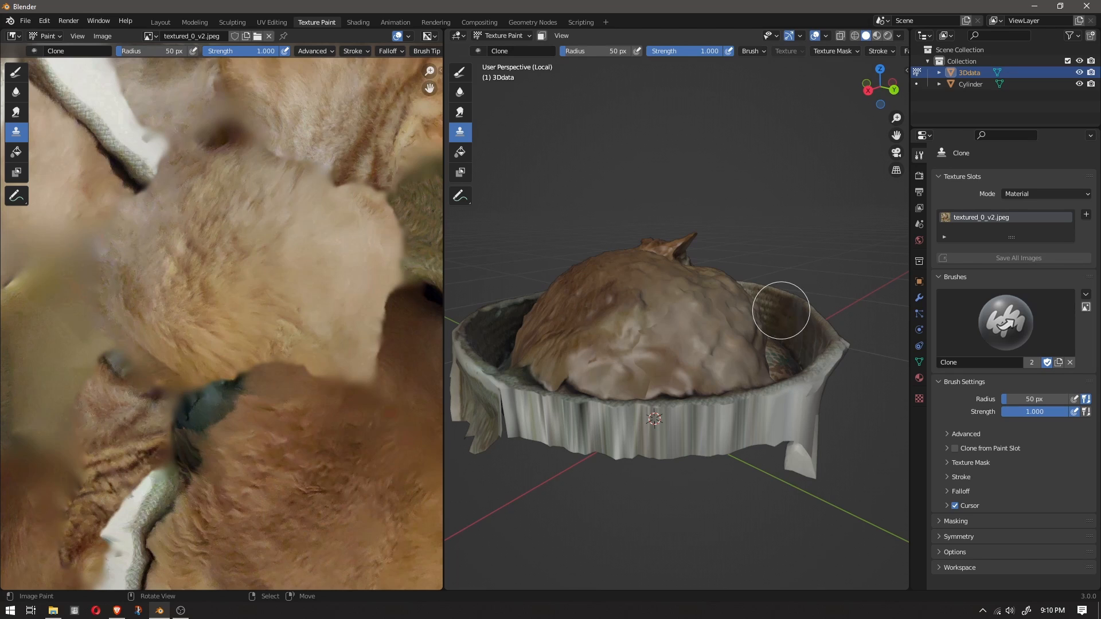
{"action": "key", "text": "bracketleft"}
{"action": "key", "text": "bracketleft"}
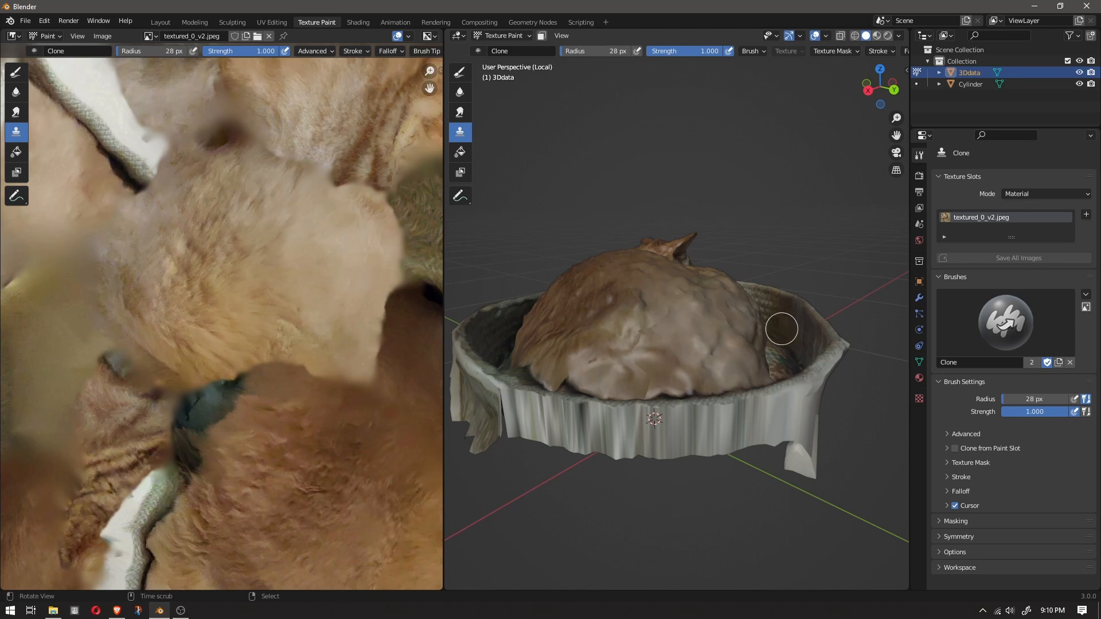
{"action": "left_click", "coordinate": [782, 316], "text": "ctrl"}
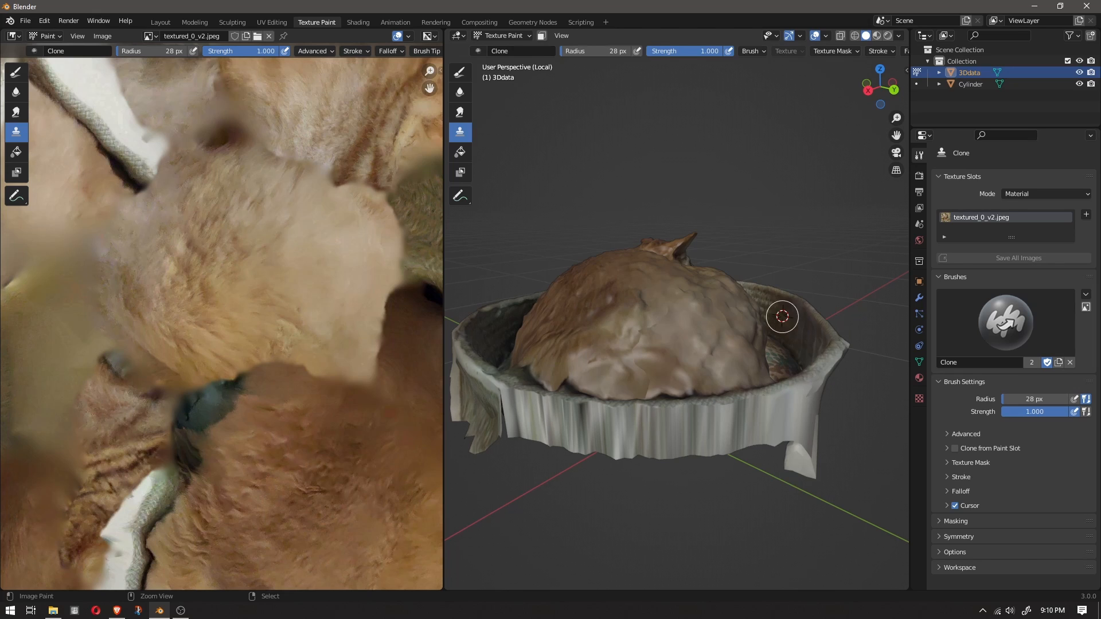
{"action": "left_click_drag", "start_coordinate": [741, 424], "coordinate": [720, 433]}
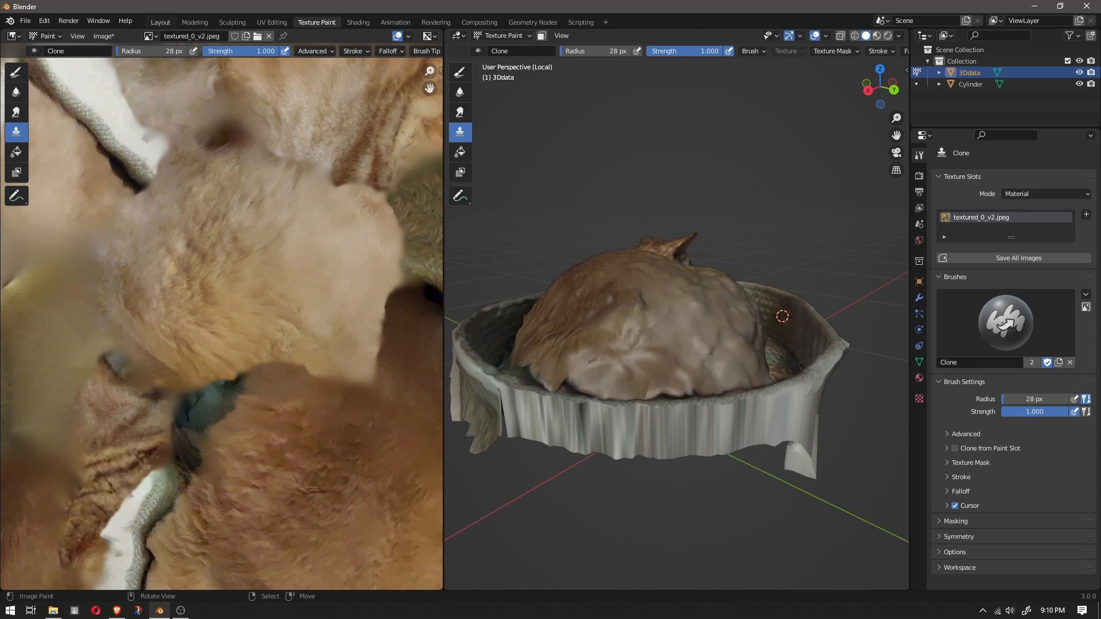
Return to the Layout workspace, deselect the cat scan and leave Local View to bring back the container.
{"action": "left_click", "coordinate": [161, 22]}
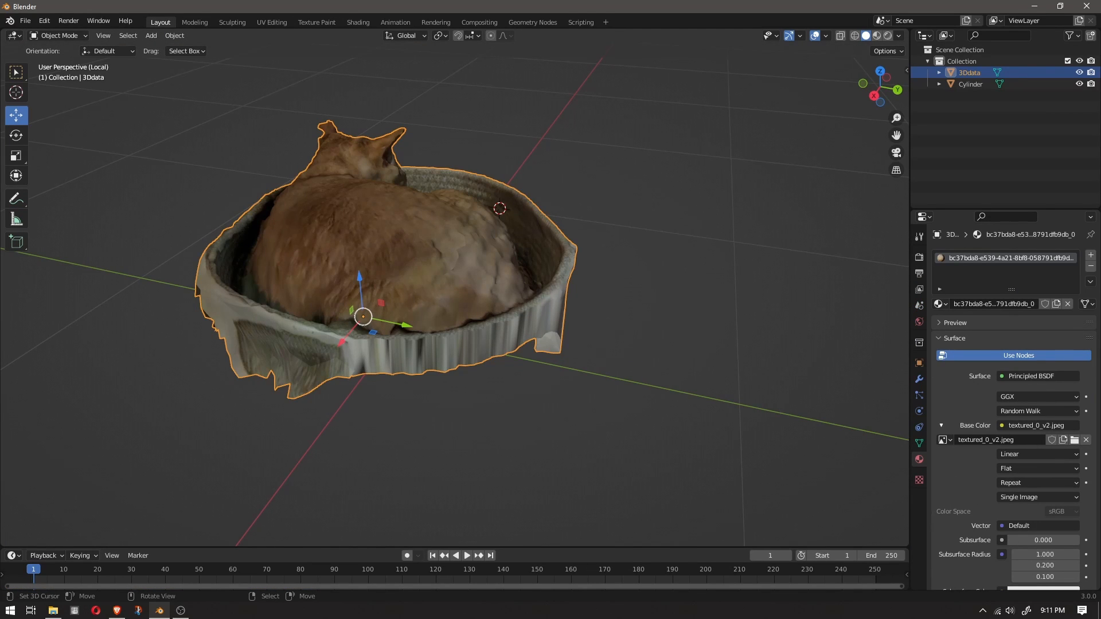
{"action": "key", "text": "alt+a"}
{"action": "middle_click_drag", "start_coordinate": [459, 298], "coordinate": [494, 310]}
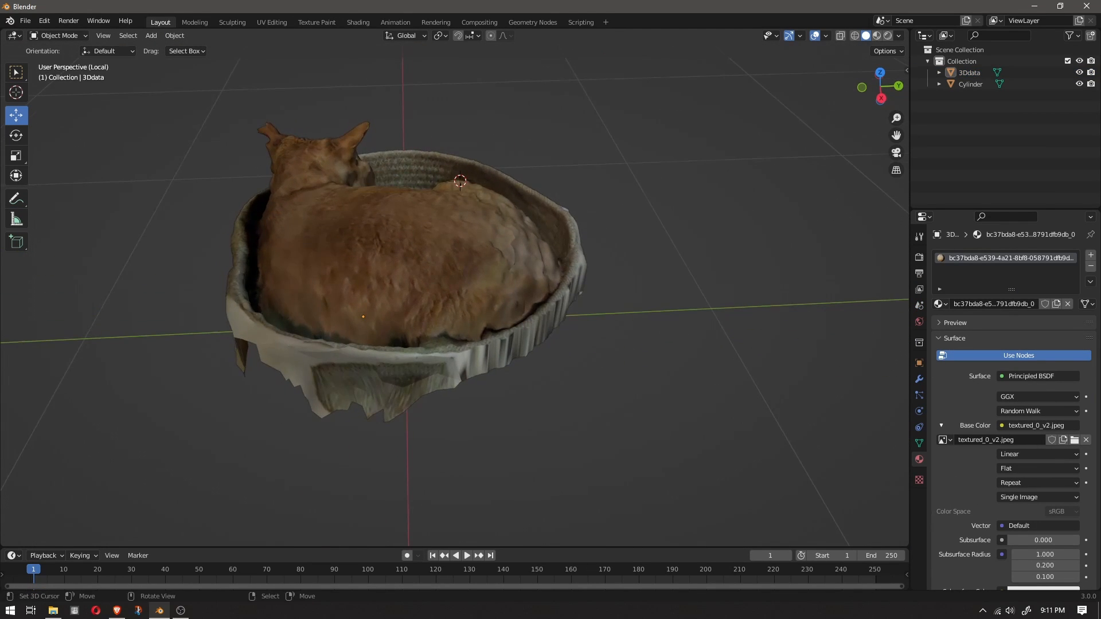
{"action": "key", "text": "KP_Divide"}
Select the cylindrical container and raise it about 0.02 m along Z.
{"action": "scroll", "coordinate": [464, 310], "scroll_direction": "down", "scroll_amount": 4}
{"action": "middle_click_drag", "start_coordinate": [458, 344], "coordinate": [478, 299]}
{"action": "right_click", "coordinate": [470, 301]}
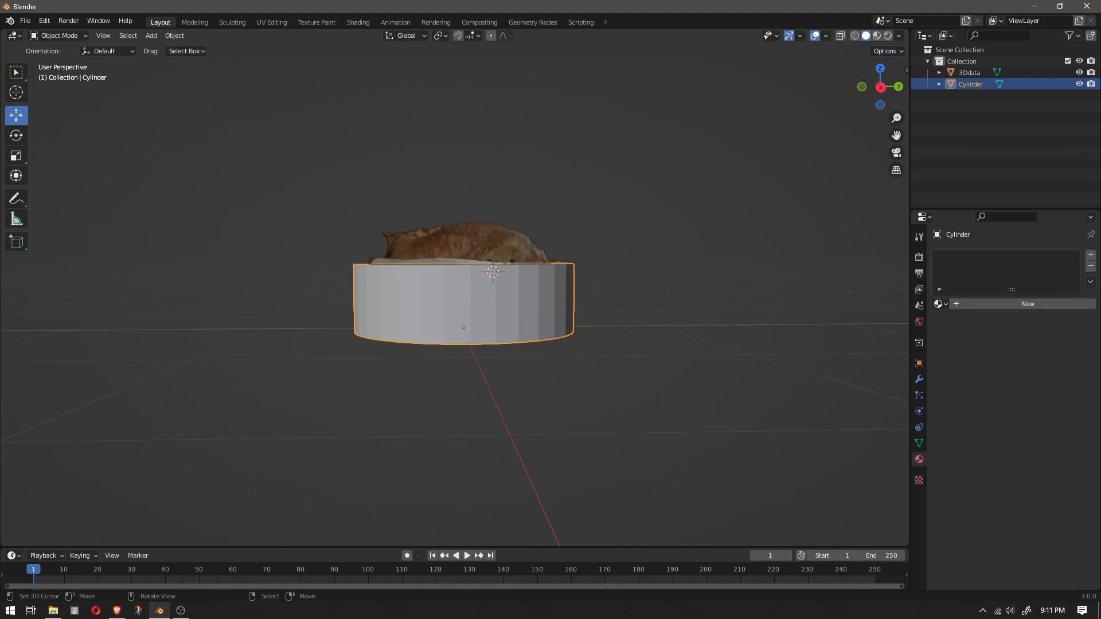
{"action": "key", "text": "g"}
{"action": "key", "text": "z"}
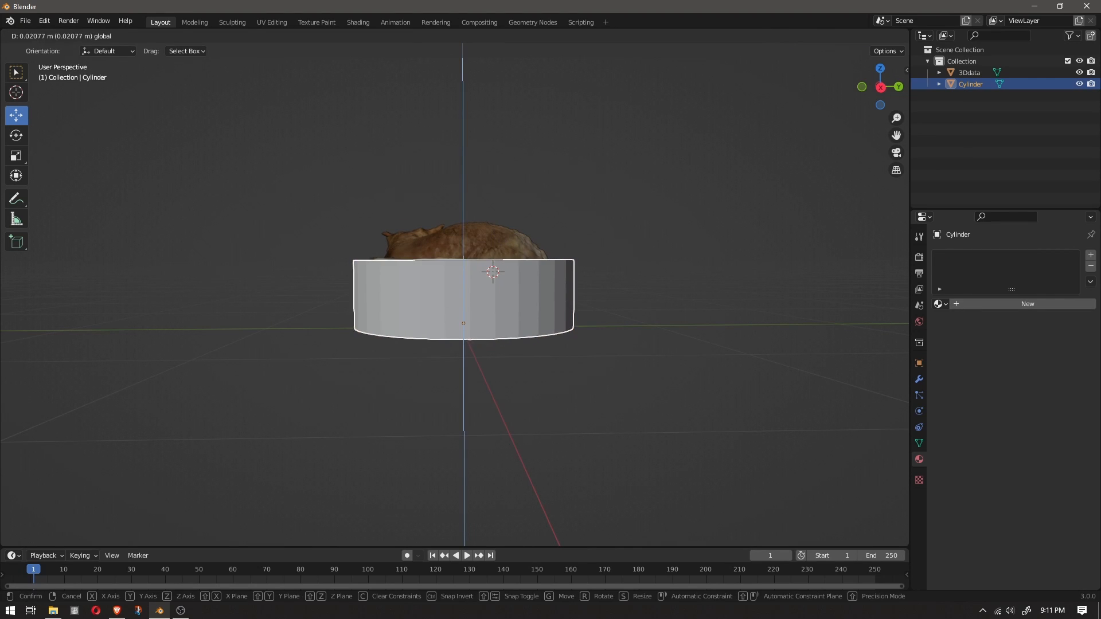
{"action": "left_click", "coordinate": [470, 295]}
In Edit Mode, select the two lowest edge loops around the base of the container.
{"action": "key", "text": "Tab"}
{"action": "middle_click_drag", "start_coordinate": [470, 295], "coordinate": [473, 281]}
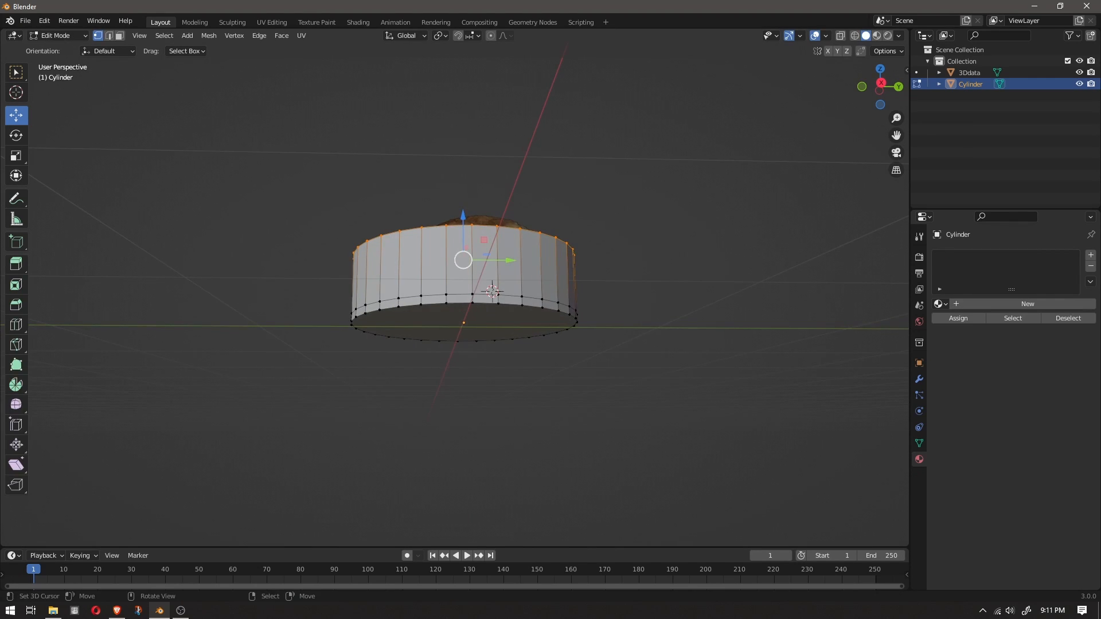
{"action": "key", "text": "alt+a"}
{"action": "right_click", "coordinate": [467, 295], "text": "alt"}
{"action": "right_click", "coordinate": [467, 302], "text": "alt+shift"}
{"action": "key", "text": "g"}
{"action": "key", "text": "z"}
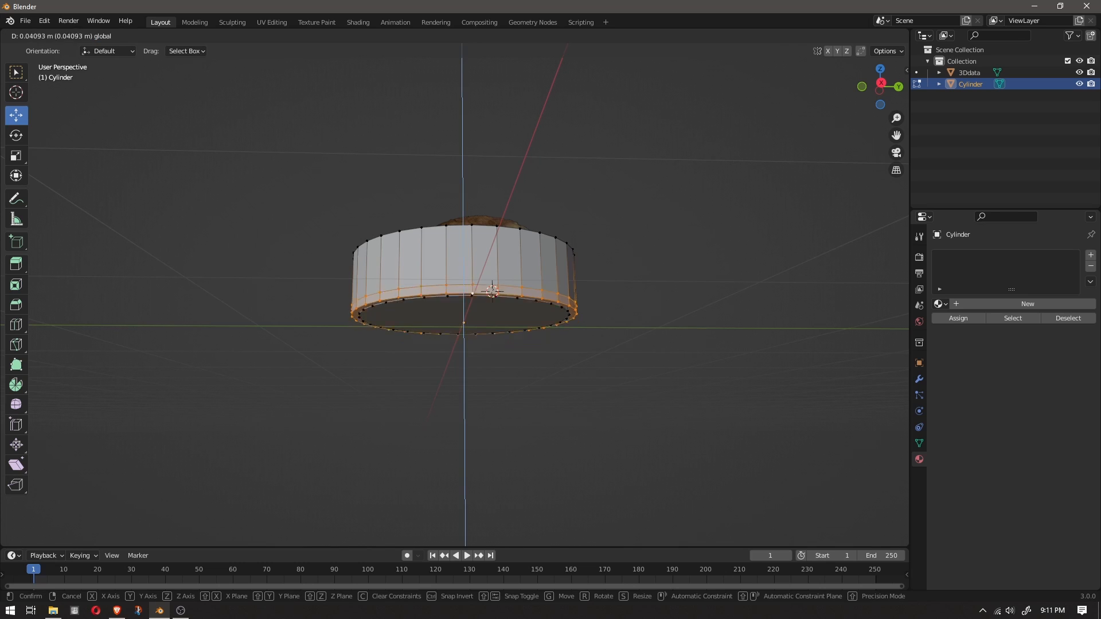
{"action": "left_click_drag", "start_coordinate": [462, 308], "coordinate": [462, 288]}
{"action": "key", "text": "ctrl+z"}
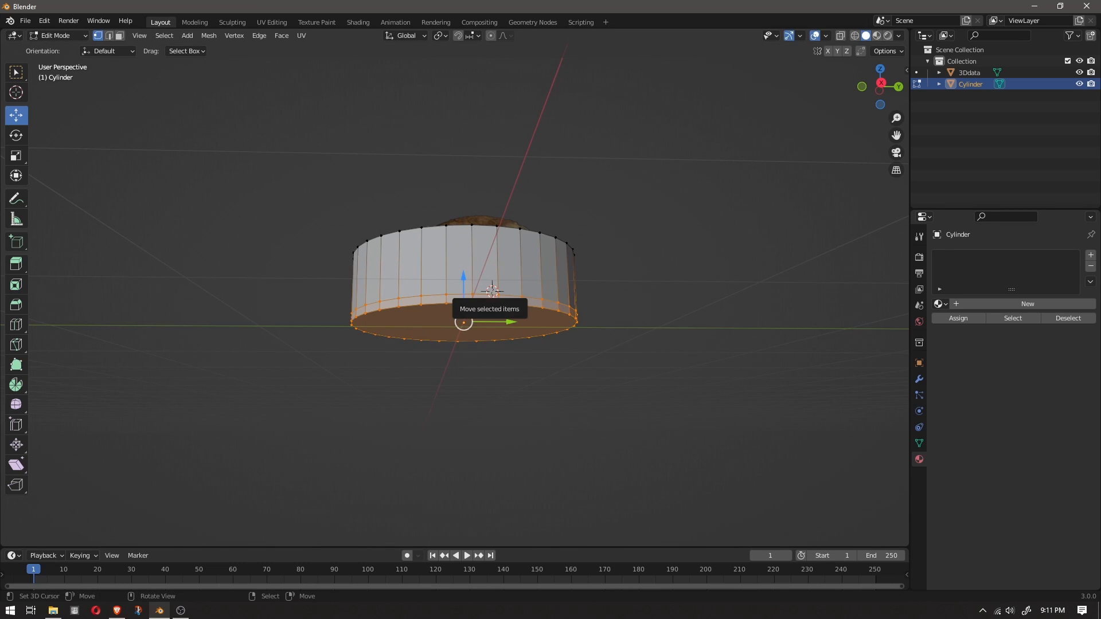
With X-ray on, add the inner floor loop to the selected base loops and raise them about 0.08 m along Z, then return to Object Mode.
{"action": "key", "text": "alt+z"}
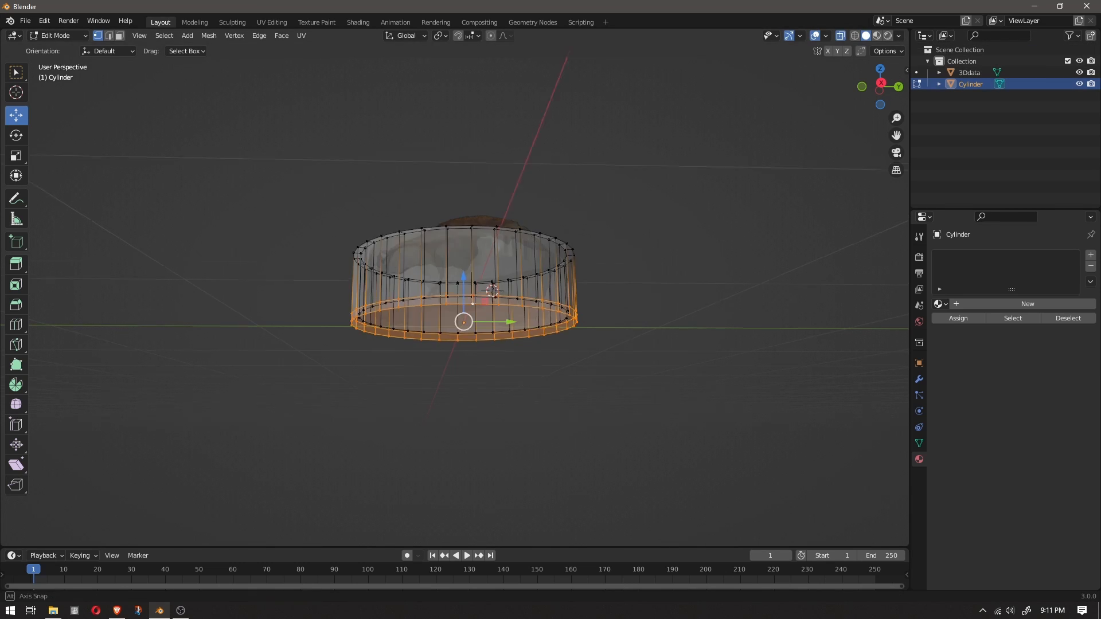
{"action": "middle_click_drag", "start_coordinate": [492, 290], "coordinate": [493, 304]}
{"action": "right_click", "coordinate": [492, 319], "text": "alt+shift"}
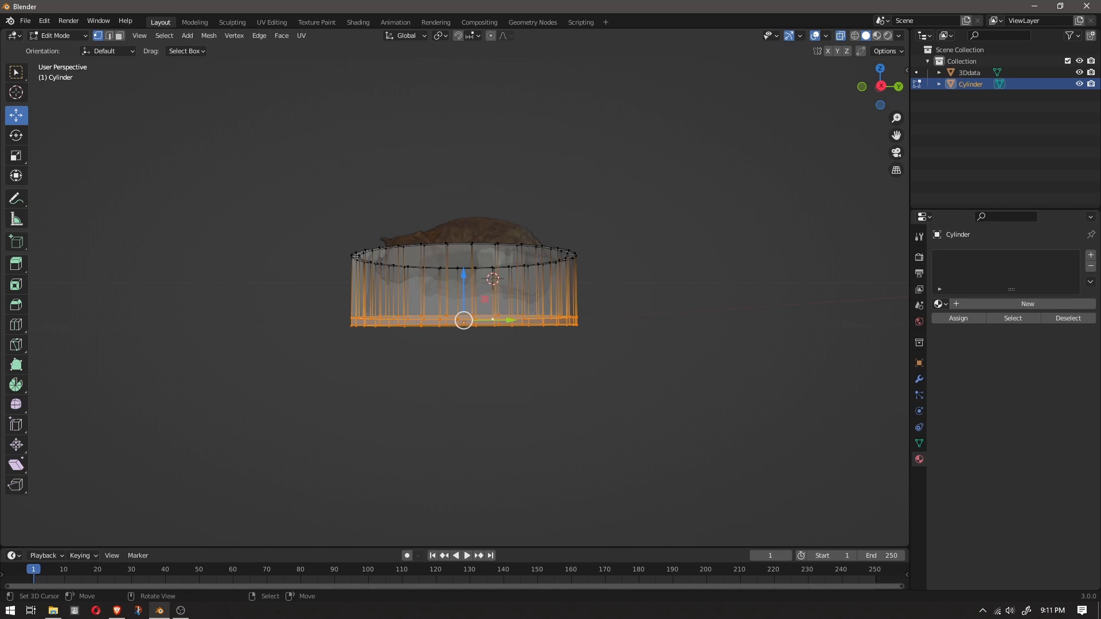
{"action": "key", "text": "g"}
{"action": "key", "text": "z"}
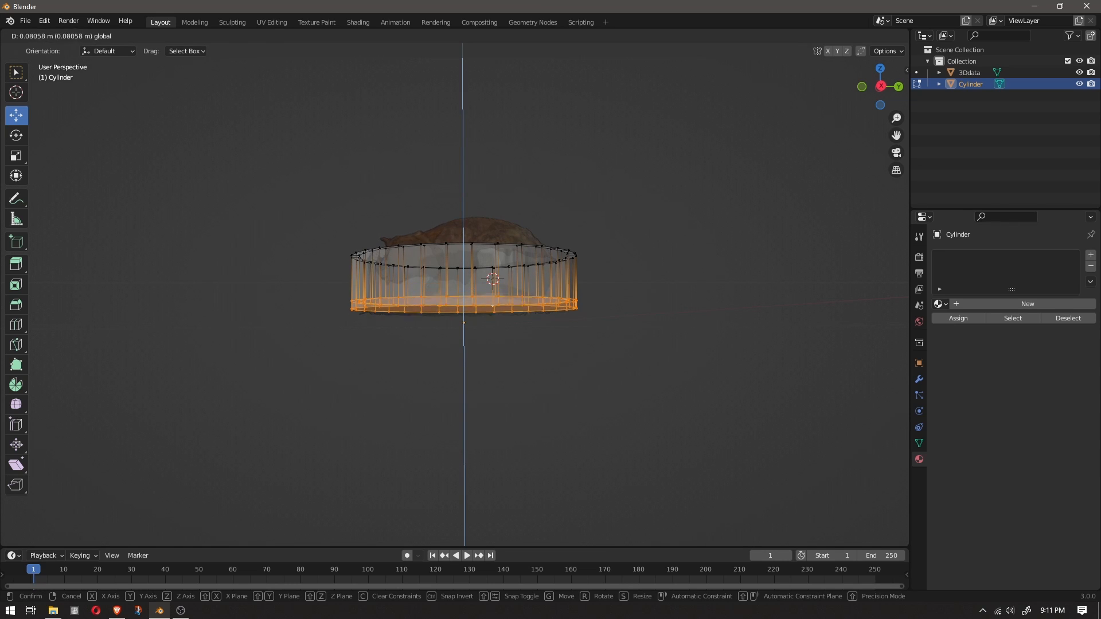
{"action": "left_click_drag", "start_coordinate": [463, 266], "coordinate": [463, 265]}
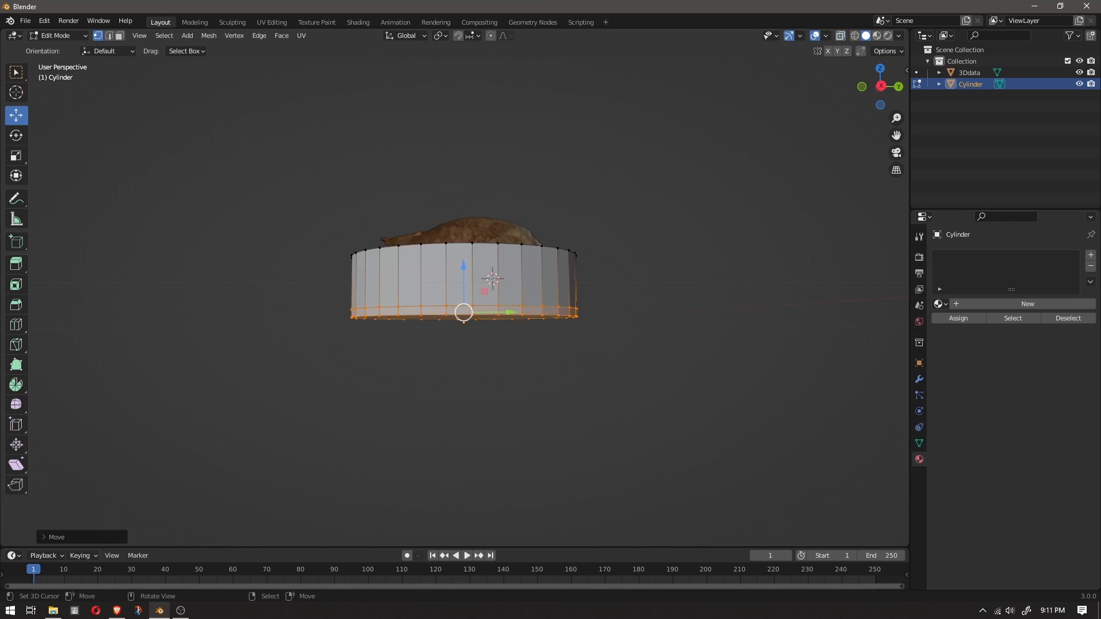
{"action": "key", "text": "alt+z"}
{"action": "middle_click_drag", "start_coordinate": [493, 287], "coordinate": [791, 321]}
{"action": "key", "text": "Tab"}
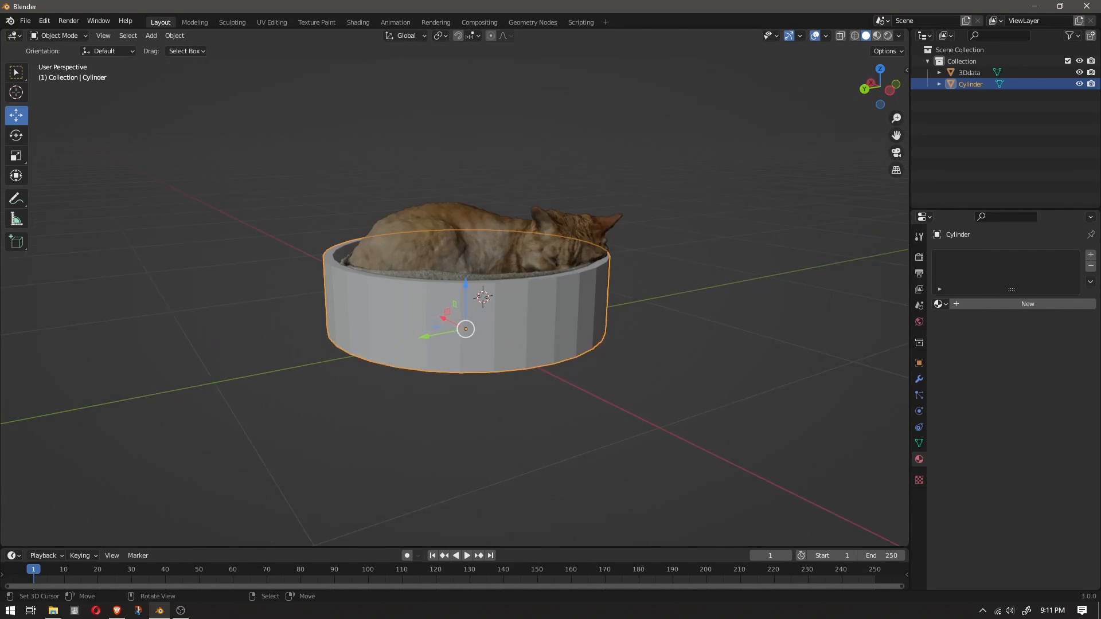
Examine from above and in Quad View how the container's rim fits around the cat basket.
{"action": "scroll", "coordinate": [458, 298], "scroll_direction": "up", "scroll_amount": 2}
{"action": "left_click_drag", "start_coordinate": [468, 293], "coordinate": [468, 295]}
{"action": "middle_click_drag", "start_coordinate": [468, 296], "coordinate": [565, 377]}
{"action": "key", "text": "Tab"}
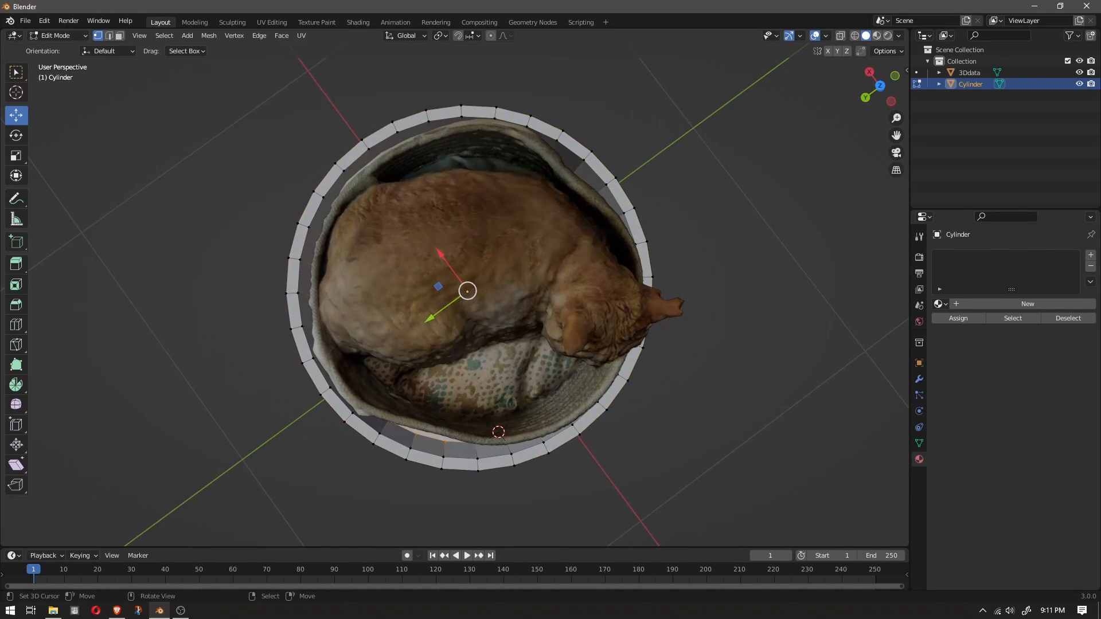
{"action": "key", "text": "ctrl+alt+q"}
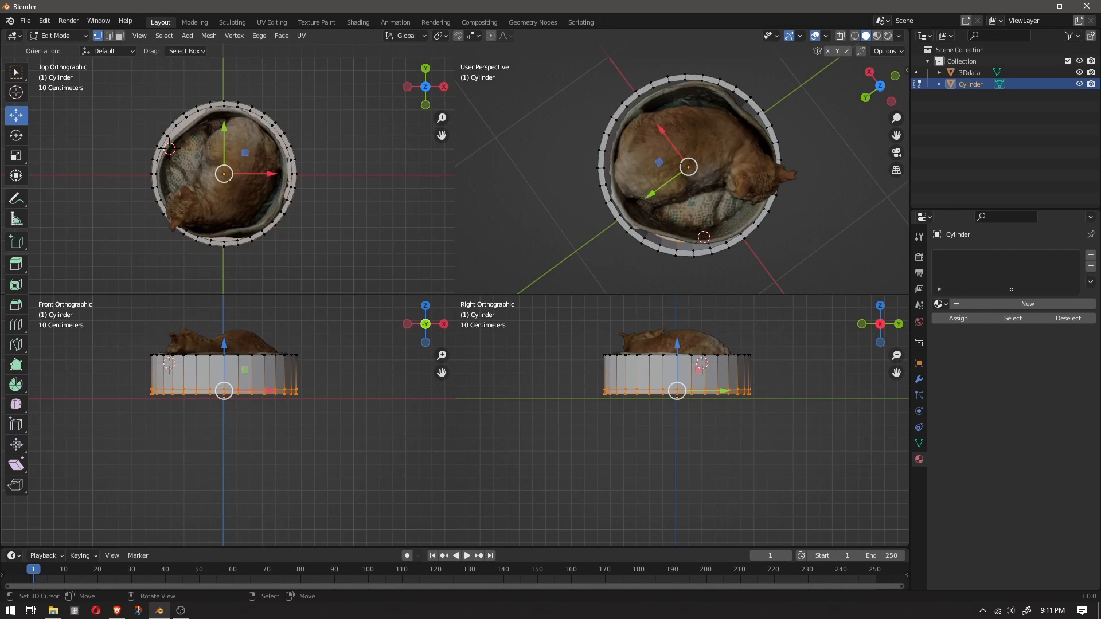
{"action": "scroll", "coordinate": [227, 174], "scroll_direction": "up", "scroll_amount": 3}
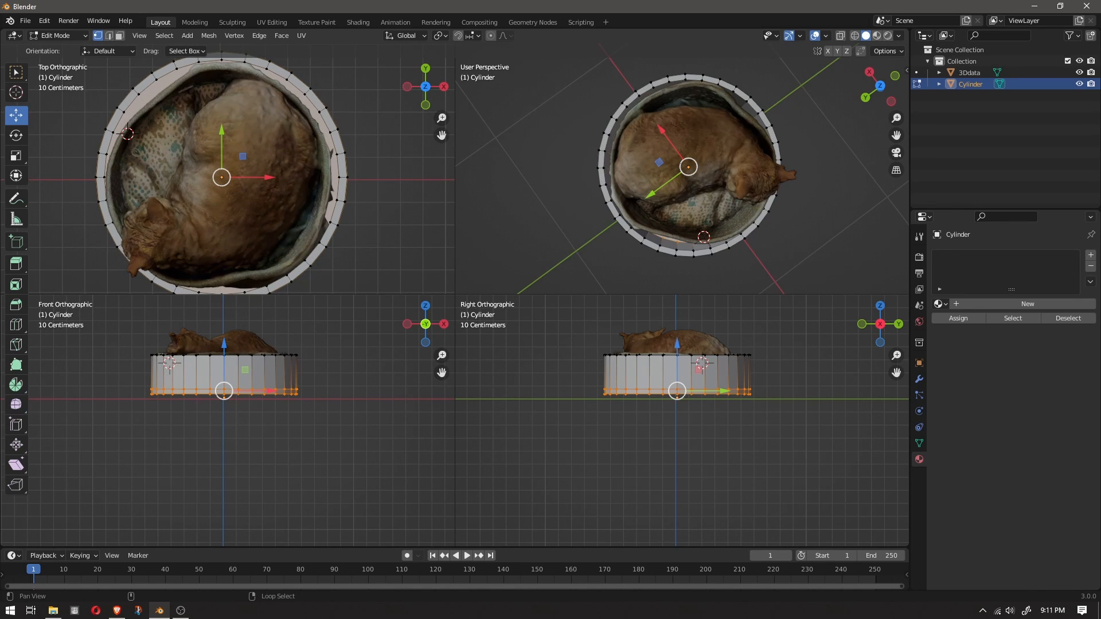
{"action": "left_click", "coordinate": [139, 95], "text": "alt+shift"}
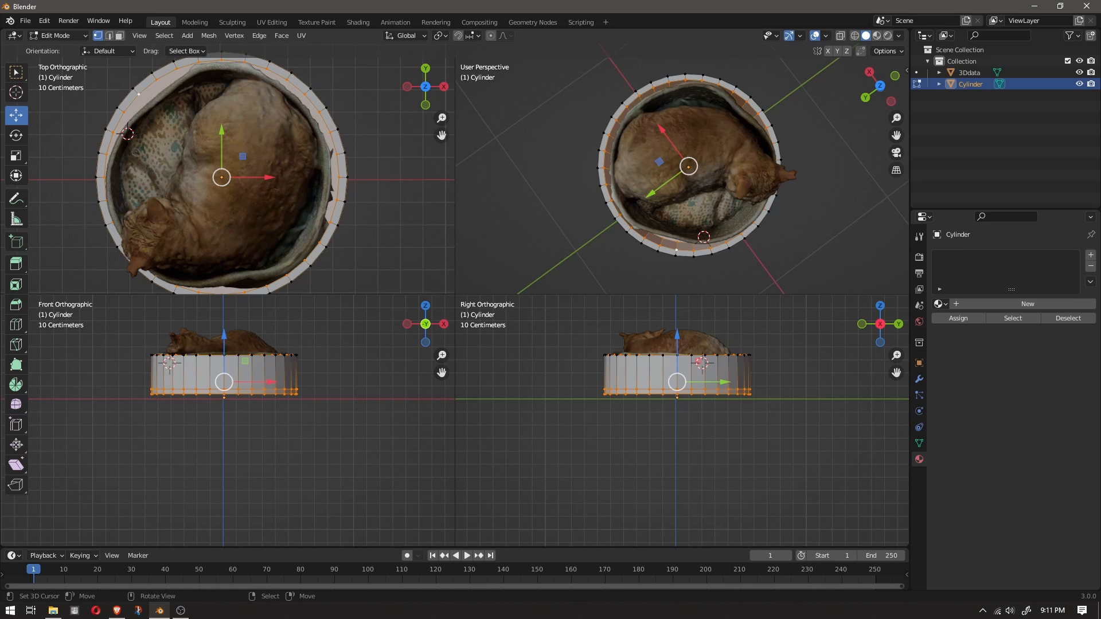
{"action": "key", "text": "Tab"}
{"action": "key", "text": "ctrl+alt+q"}
{"action": "middle_click_drag", "start_coordinate": [344, 286], "coordinate": [169, 333]}
{"action": "scroll", "coordinate": [168, 332], "scroll_direction": "up", "scroll_amount": 2}
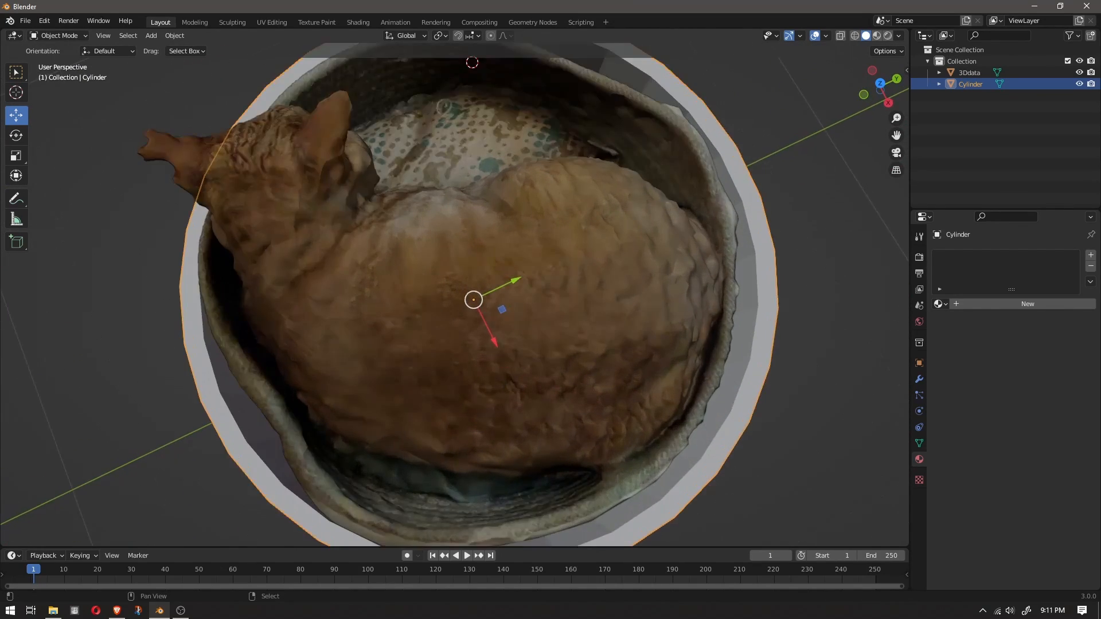
{"action": "scroll", "coordinate": [453, 293], "scroll_direction": "down", "scroll_amount": 6}
{"action": "key", "text": "ctrl+alt+q"}
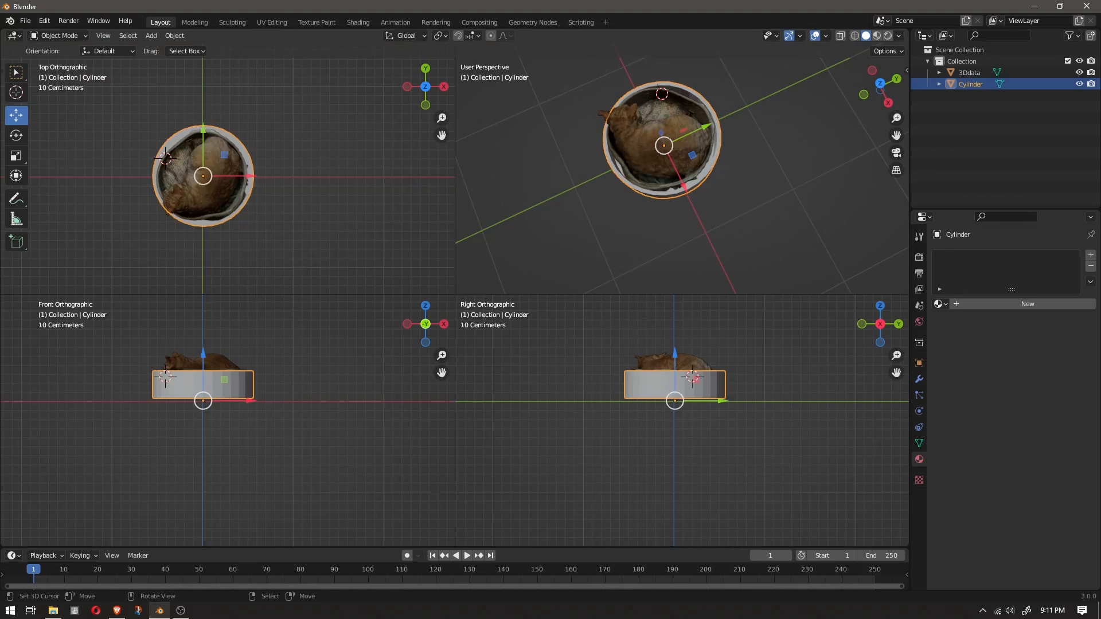
{"action": "scroll", "coordinate": [224, 168], "scroll_direction": "up", "scroll_amount": 4}
{"action": "right_click", "coordinate": [215, 164]}
{"action": "key", "text": "Tab"}
{"action": "scroll", "coordinate": [205, 159], "scroll_direction": "up", "scroll_amount": 2}
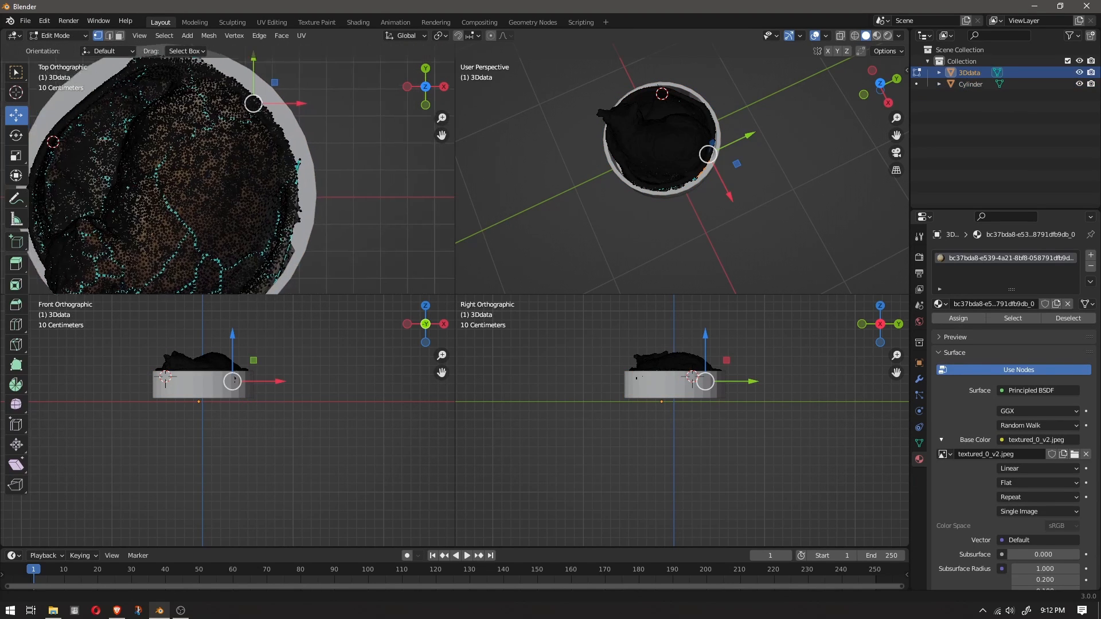
{"action": "middle_click_drag", "start_coordinate": [205, 159], "coordinate": [336, 217], "text": "shift"}
{"action": "key", "text": "g"}
{"action": "left_click", "coordinate": [383, 268]}
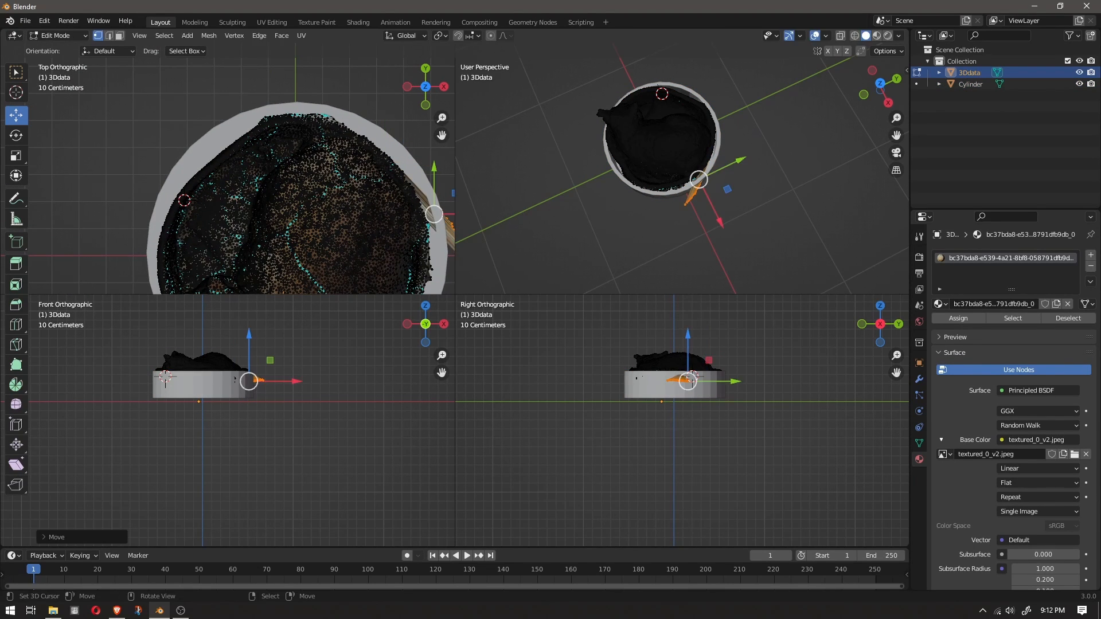
{"action": "key", "text": "ctrl+z"}
{"action": "key", "text": "alt+a"}
{"action": "key", "text": "Tab"}
{"action": "scroll", "coordinate": [227, 172], "scroll_direction": "down", "scroll_amount": 7}
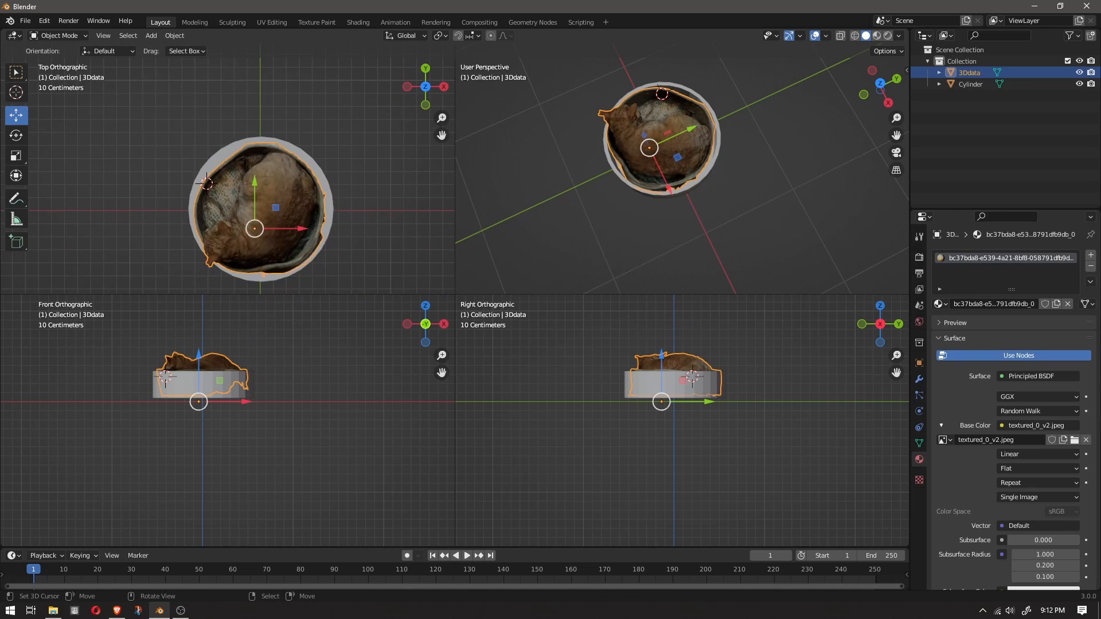
{"action": "key", "text": "ctrl+alt+q"}
Extrude the container's lowest outer edge loop and scale it outward to form a flared base.
{"action": "middle_click_drag", "start_coordinate": [286, 258], "coordinate": [510, 152]}
{"action": "scroll", "coordinate": [443, 188], "scroll_direction": "up", "scroll_amount": 1}
{"action": "key", "text": "Tab"}
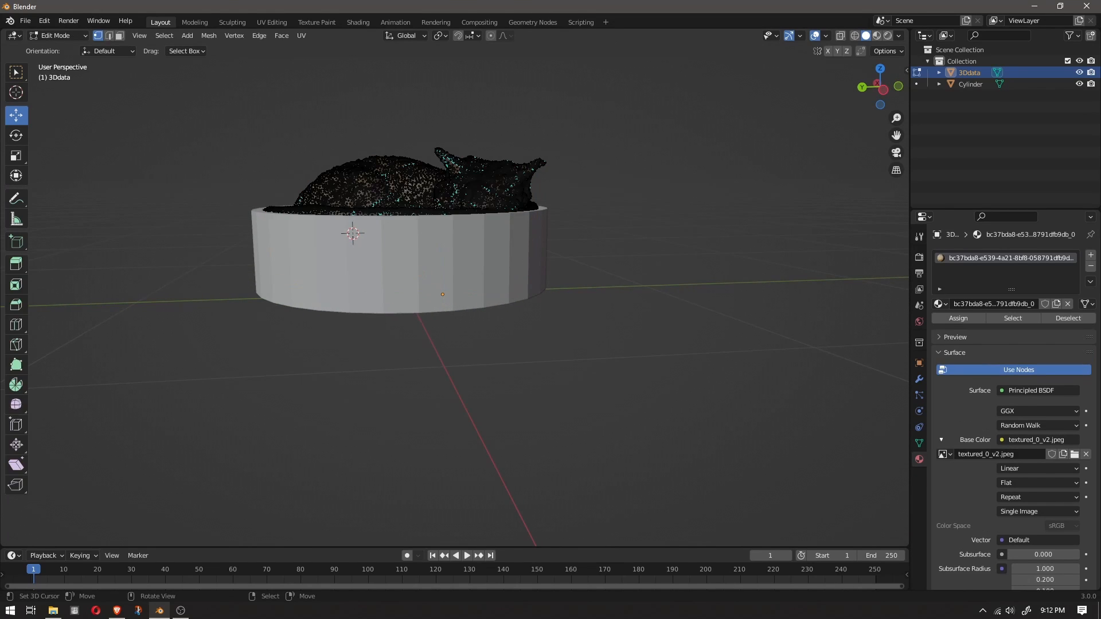
{"action": "key", "text": "Tab"}
{"action": "right_click", "coordinate": [401, 258]}
{"action": "key", "text": "Tab"}
{"action": "mouse_move", "coordinate": [402, 258]}
{"action": "middle_mouse_down"}
{"action": "mouse_move", "coordinate": [392, 224]}
{"action": "mouse_move", "coordinate": [394, 275]}
{"action": "middle_mouse_up"}
{"action": "key", "text": "alt+a"}
{"action": "right_click", "coordinate": [488, 333], "text": "alt"}
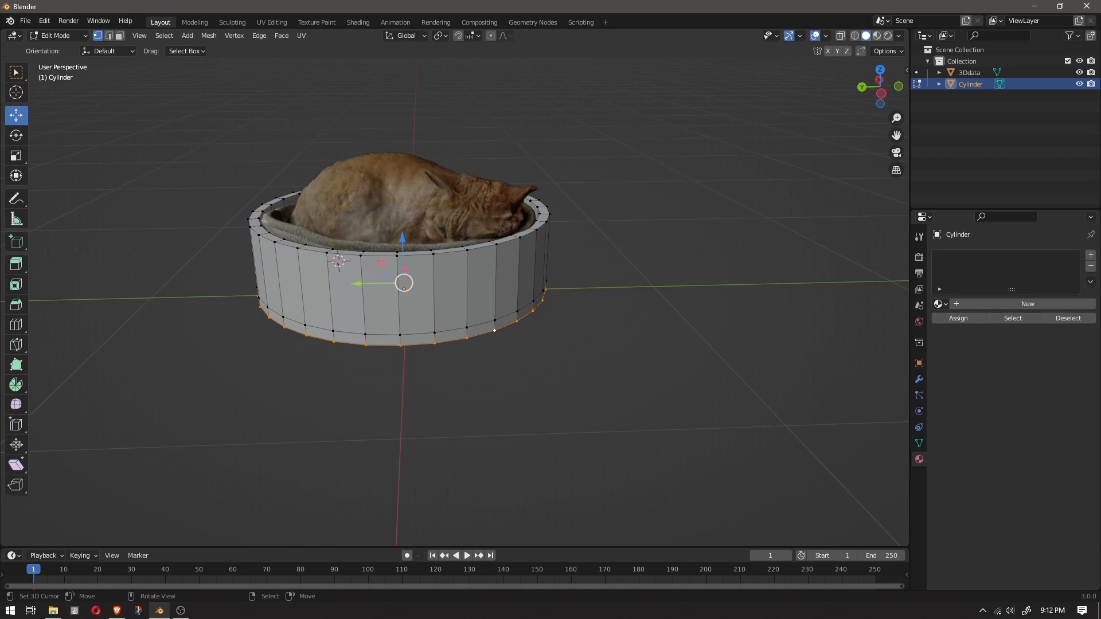
{"action": "key", "text": "e"}
{"action": "key", "text": "s"}
{"action": "left_click", "coordinate": [579, 339]}
Scale out the edge loop just above the flared base so the container's outer wall tapers evenly down to it.
{"action": "right_click", "coordinate": [494, 321]}
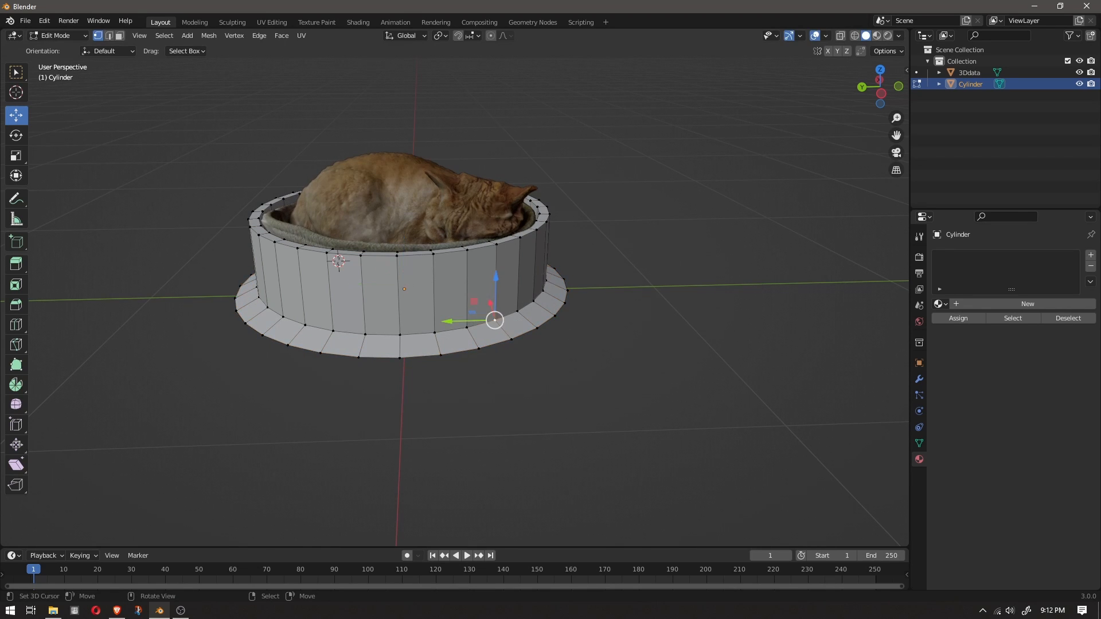
{"action": "right_click", "coordinate": [491, 321], "text": "alt"}
{"action": "key", "text": "alt+a"}
{"action": "right_click", "coordinate": [491, 322], "text": "alt"}
{"action": "key", "text": "s"}
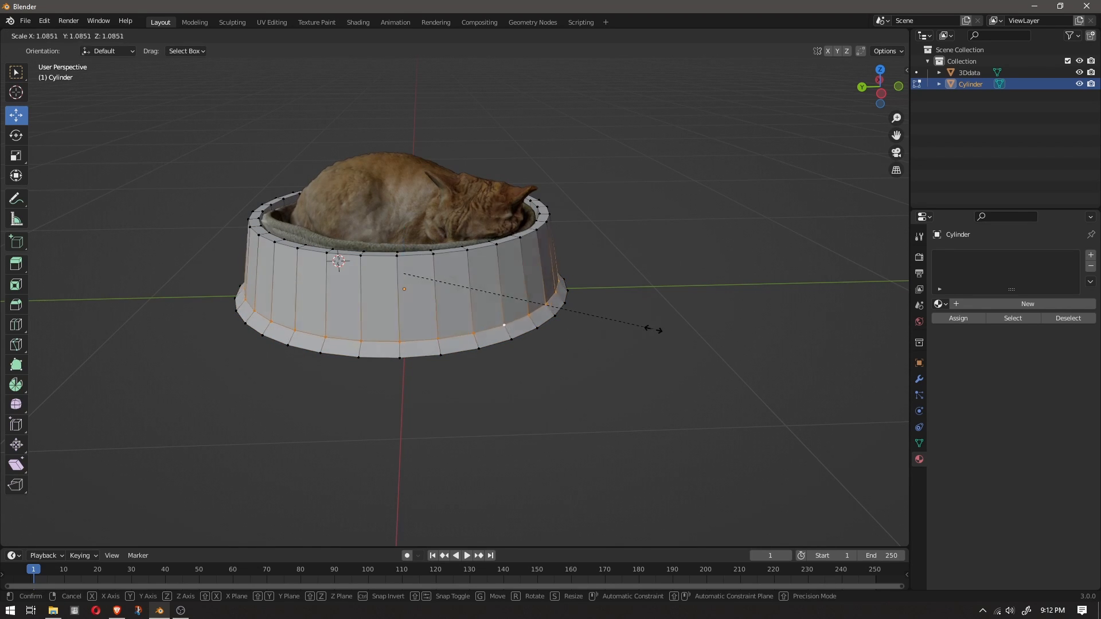
{"action": "left_click", "coordinate": [657, 333]}
{"action": "key", "text": "alt+a"}
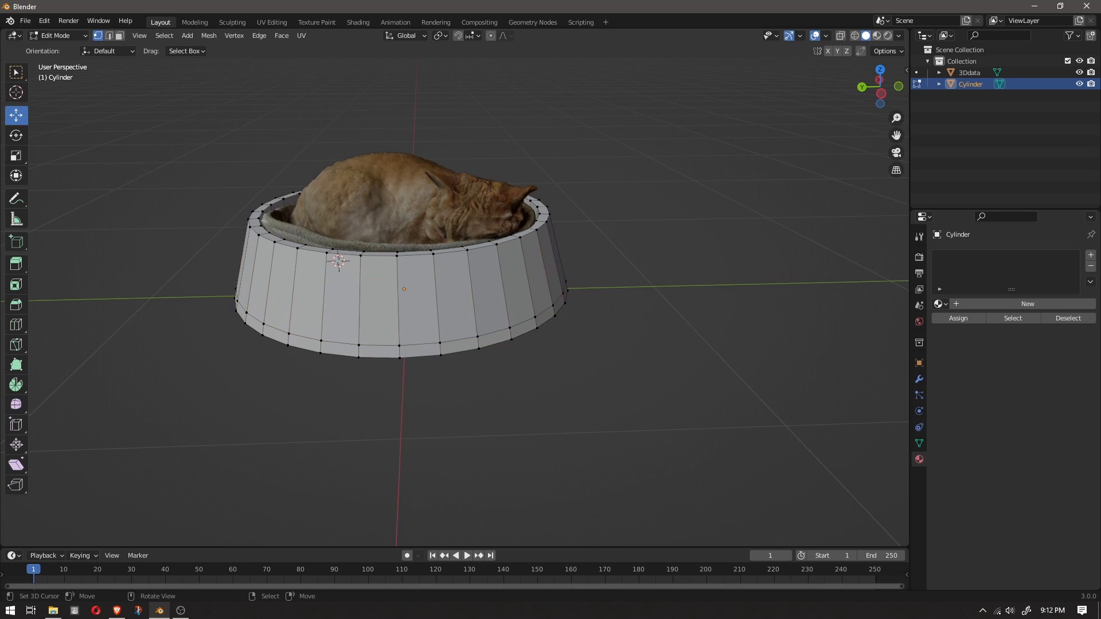
Bevel the container's outer top rim edge loop by about 0.011 m with one segment.
{"action": "right_click", "coordinate": [470, 250], "text": "alt"}
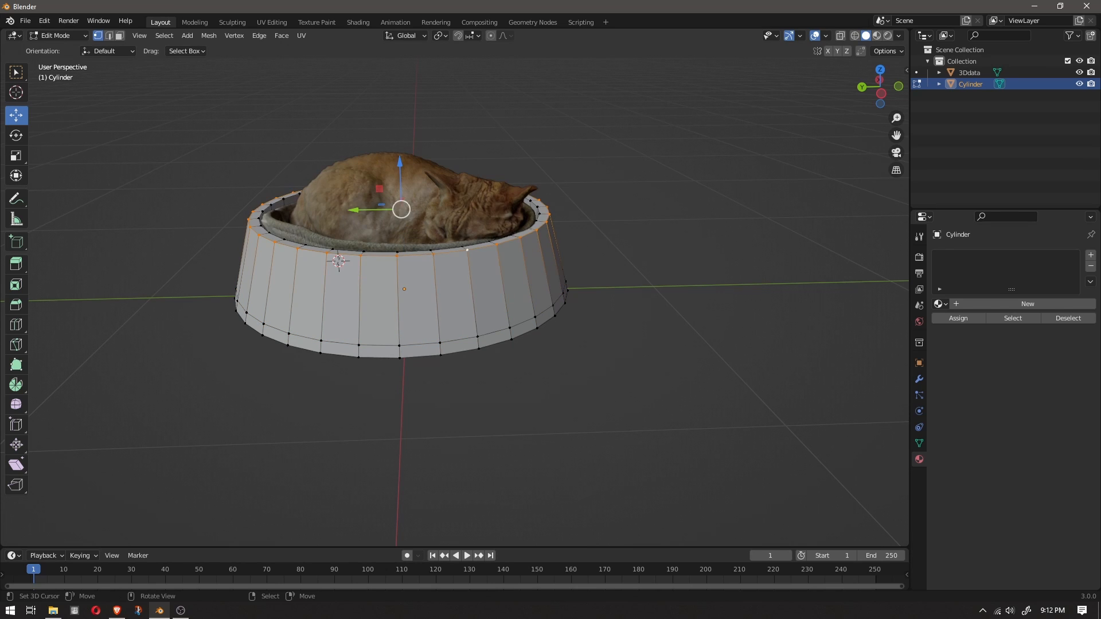
{"action": "key", "text": "2"}
{"action": "key", "text": "ctrl+b"}
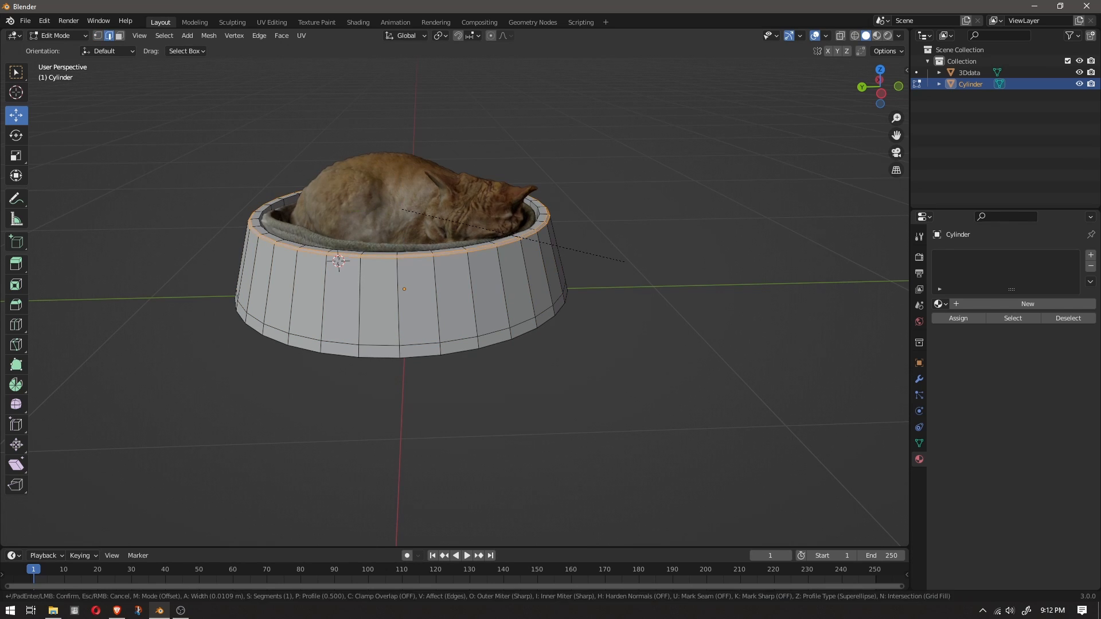
{"action": "left_click", "coordinate": [479, 253]}
{"action": "key", "text": "alt+a"}
Scale the container's inner top rim edge loop inward until it meets the basket, finishing with a factor of about 0.93.
{"action": "right_click", "coordinate": [539, 214], "text": "alt"}
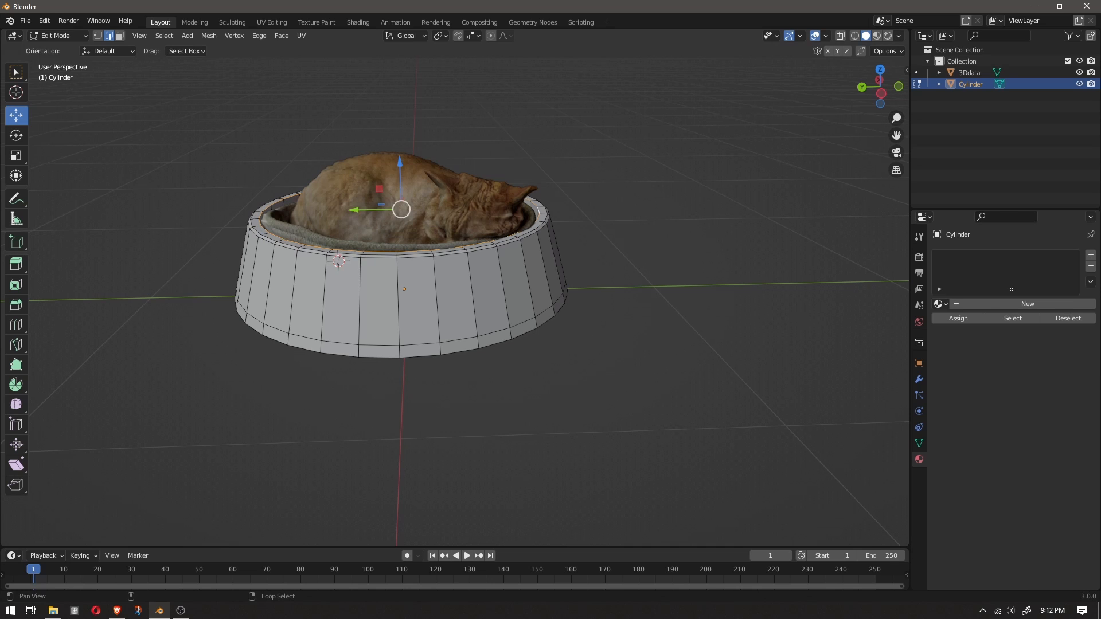
{"action": "key", "text": "s"}
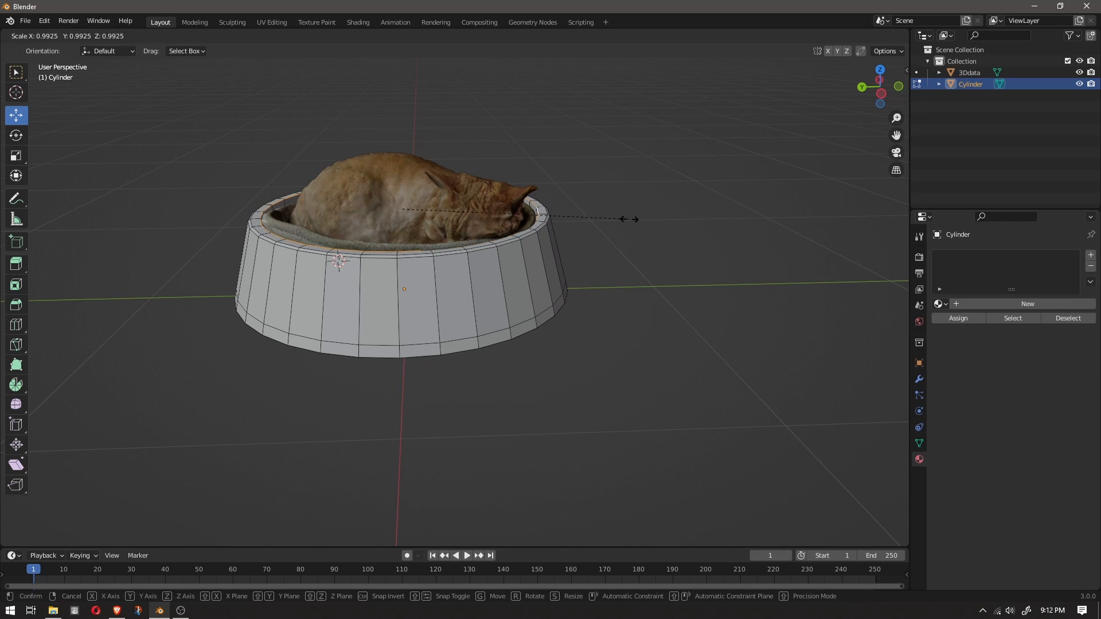
{"action": "left_click", "coordinate": [626, 221]}
{"action": "middle_click_drag", "start_coordinate": [625, 220], "coordinate": [634, 278]}
{"action": "key", "text": "s"}
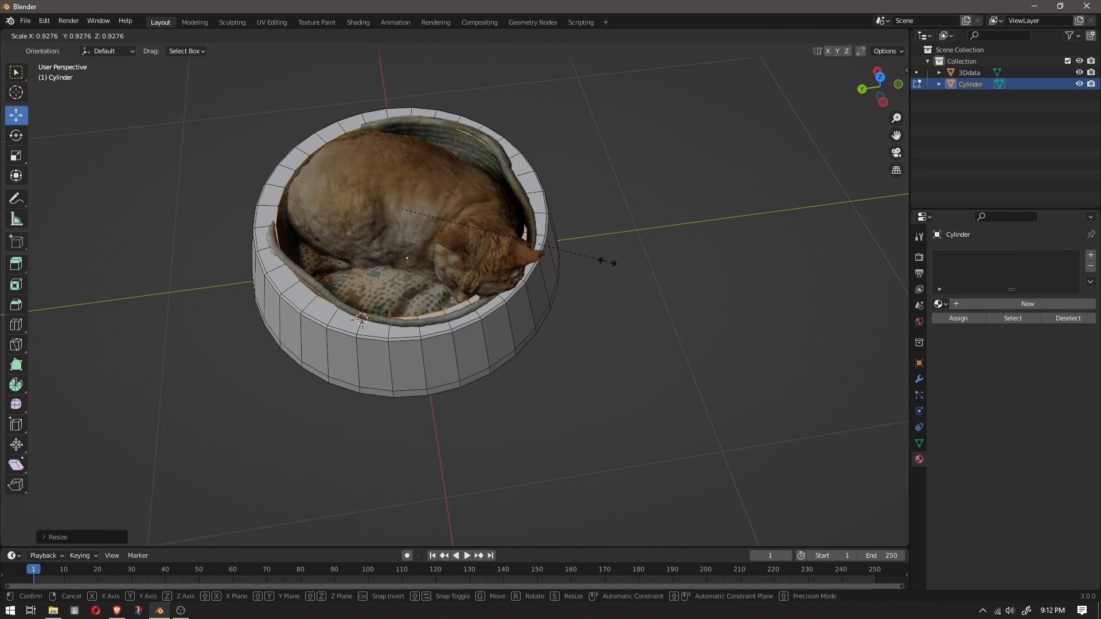
{"action": "left_click", "coordinate": [608, 262]}
Bevel the container's inner top rim edge loop and clear the edge selection.
{"action": "middle_click_drag", "start_coordinate": [608, 262], "coordinate": [654, 244]}
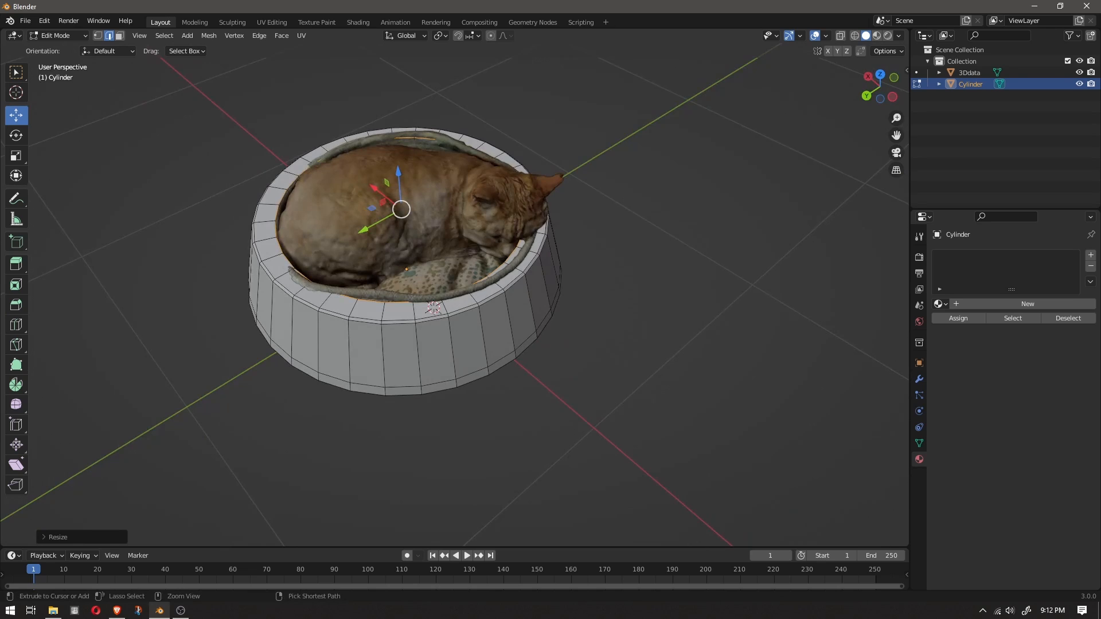
{"action": "key", "text": "ctrl+b"}
{"action": "left_click", "coordinate": [667, 236]}
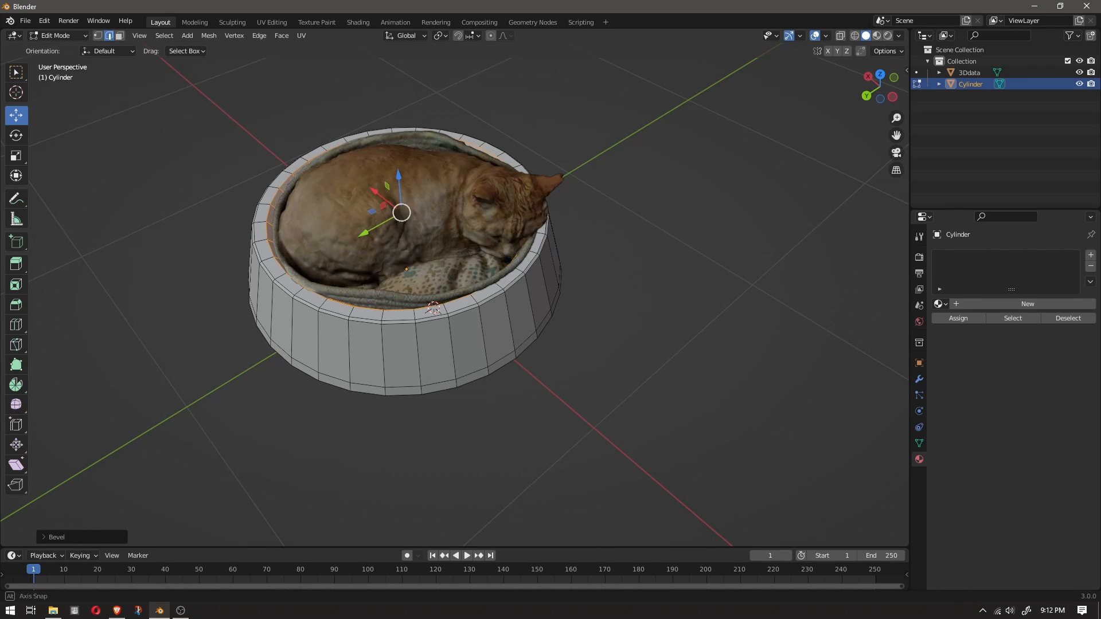
{"action": "middle_click_drag", "start_coordinate": [666, 236], "coordinate": [610, 260]}
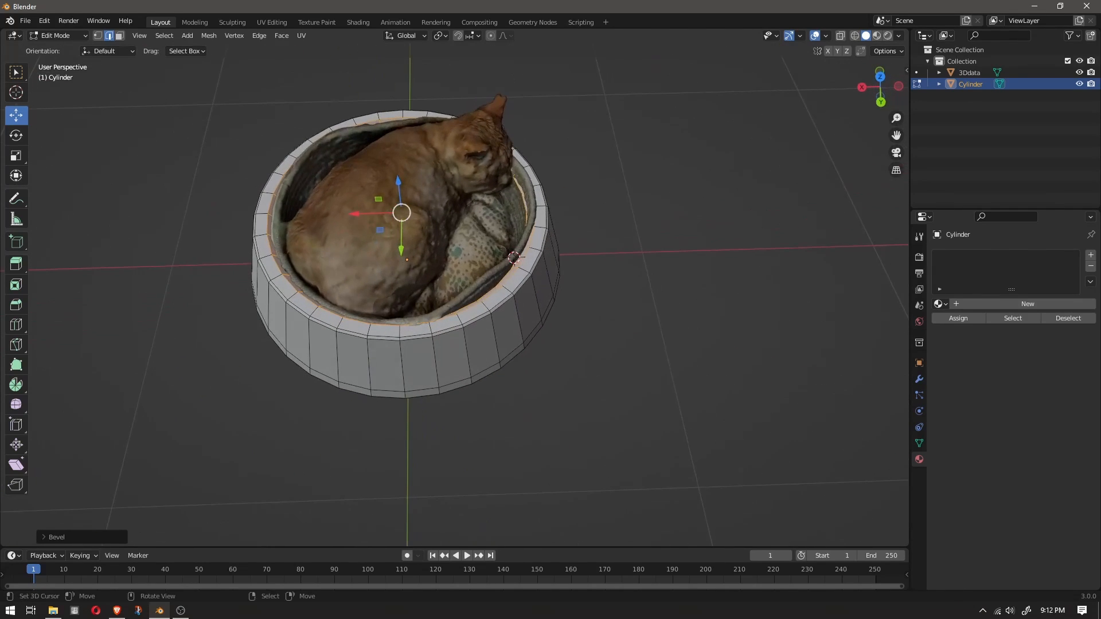
{"action": "key", "text": "alt+a"}
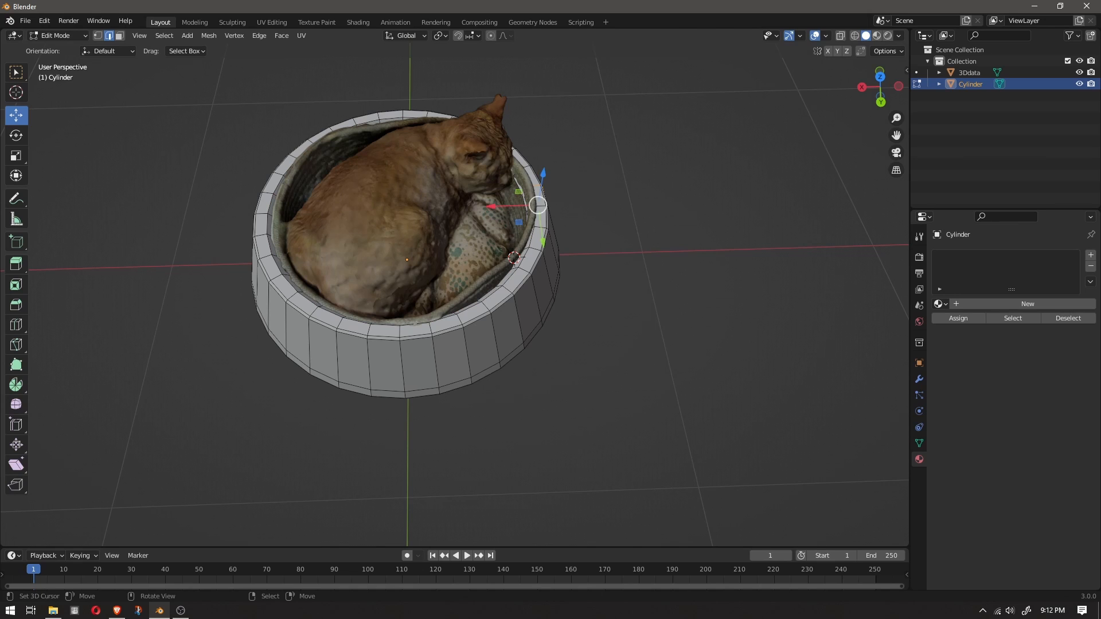
Scale the container's inner rim edge loop outward by a factor of about 1.01.
{"action": "scroll", "coordinate": [454, 288], "scroll_direction": "up", "scroll_amount": 1}
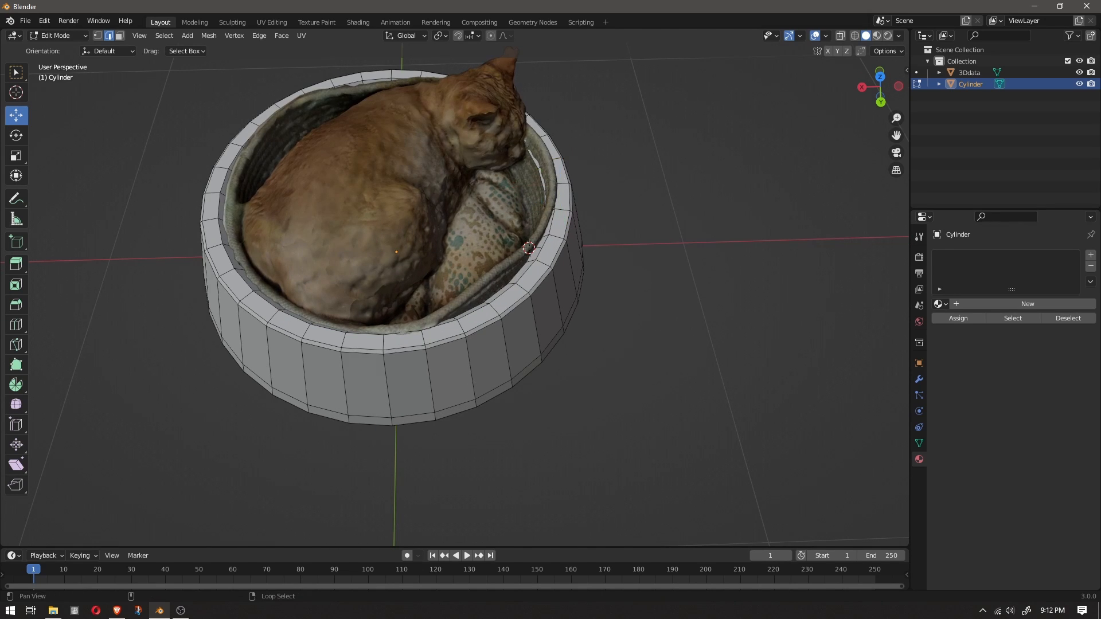
{"action": "key", "text": "s"}
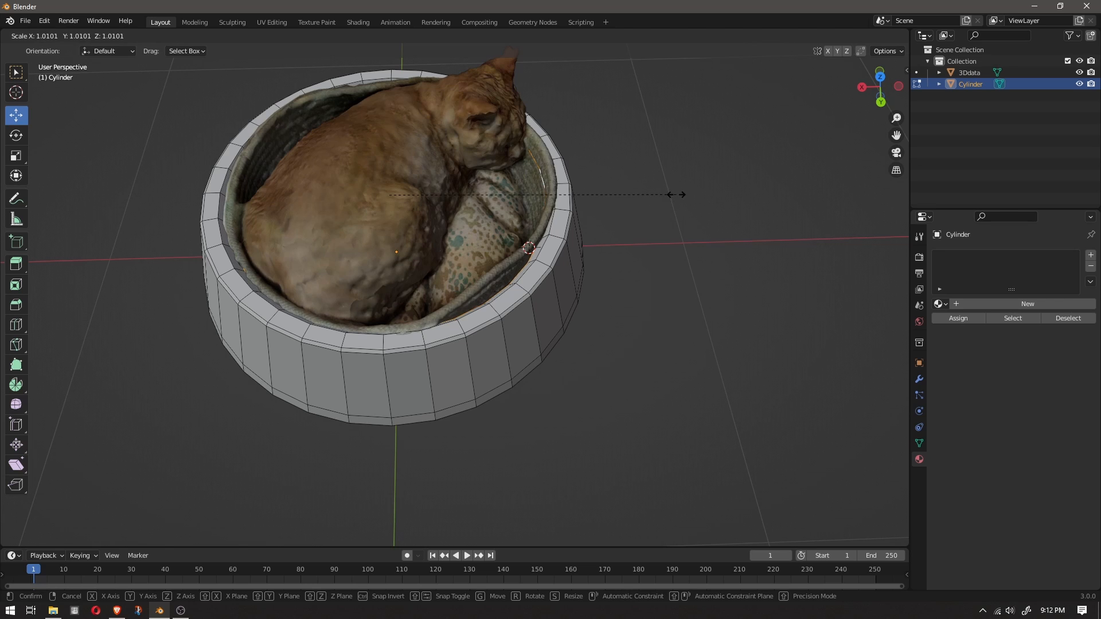
{"action": "left_click", "coordinate": [677, 195]}
{"action": "middle_click_drag", "start_coordinate": [677, 195], "coordinate": [505, 207]}
{"action": "key", "text": "Tab"}
{"action": "key", "text": "alt+a"}
{"action": "key", "text": "Tab"}
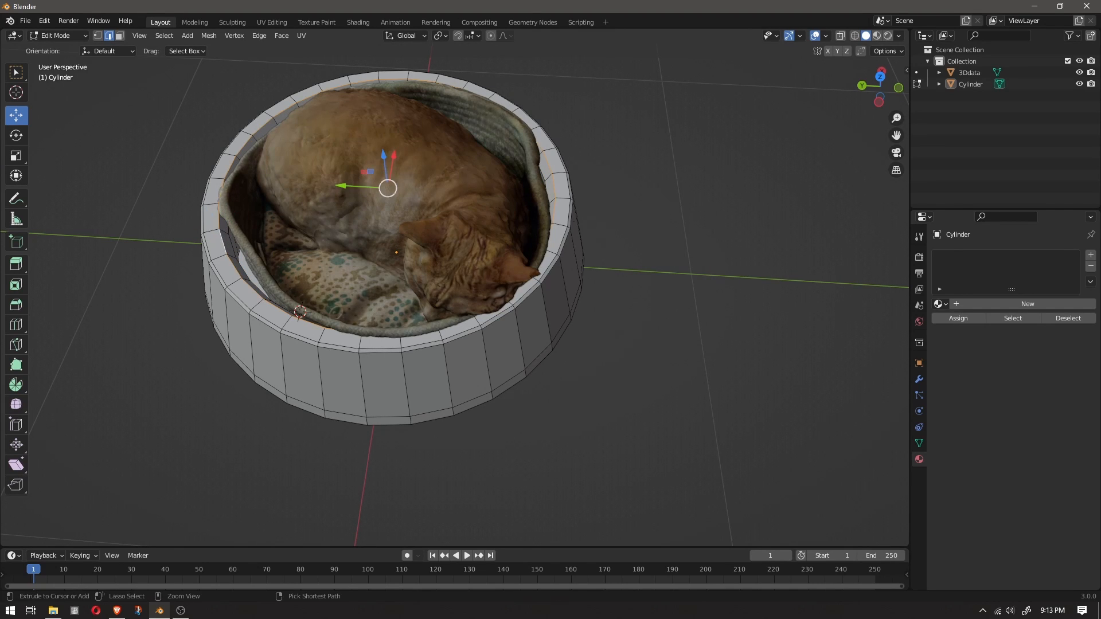
Bevel the container's inner rim edge loop by about 0.013 m with one segment, clear the selection and return to Object Mode.
{"action": "key", "text": "ctrl+b"}
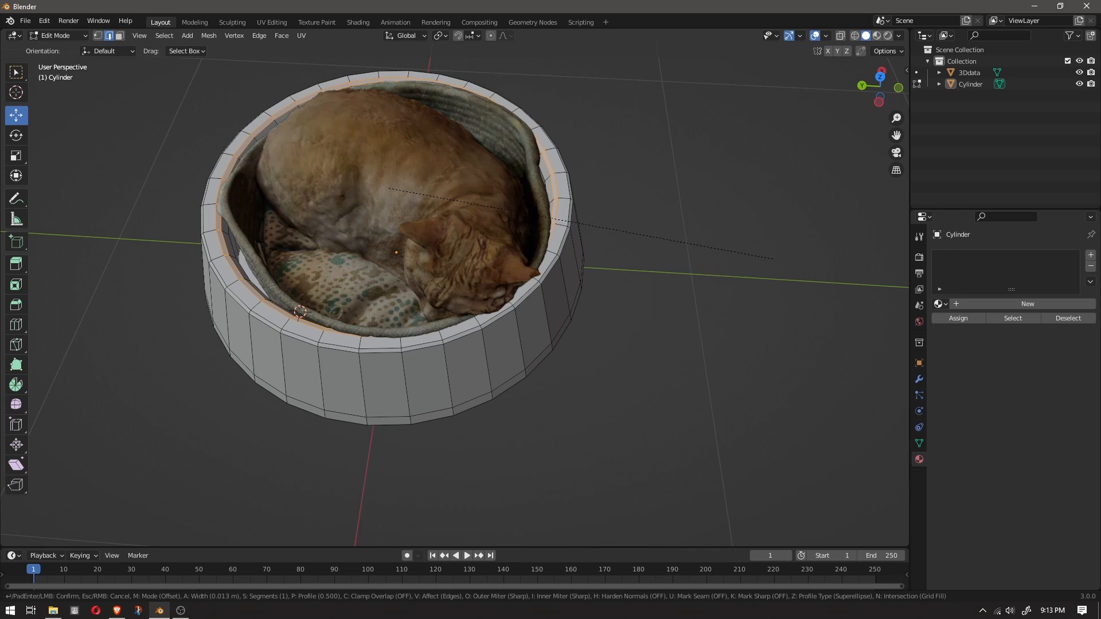
{"action": "left_click", "coordinate": [772, 258]}
{"action": "key", "text": "alt+a"}
{"action": "middle_click_drag", "start_coordinate": [773, 259], "coordinate": [814, 207]}
{"action": "key", "text": "Tab"}
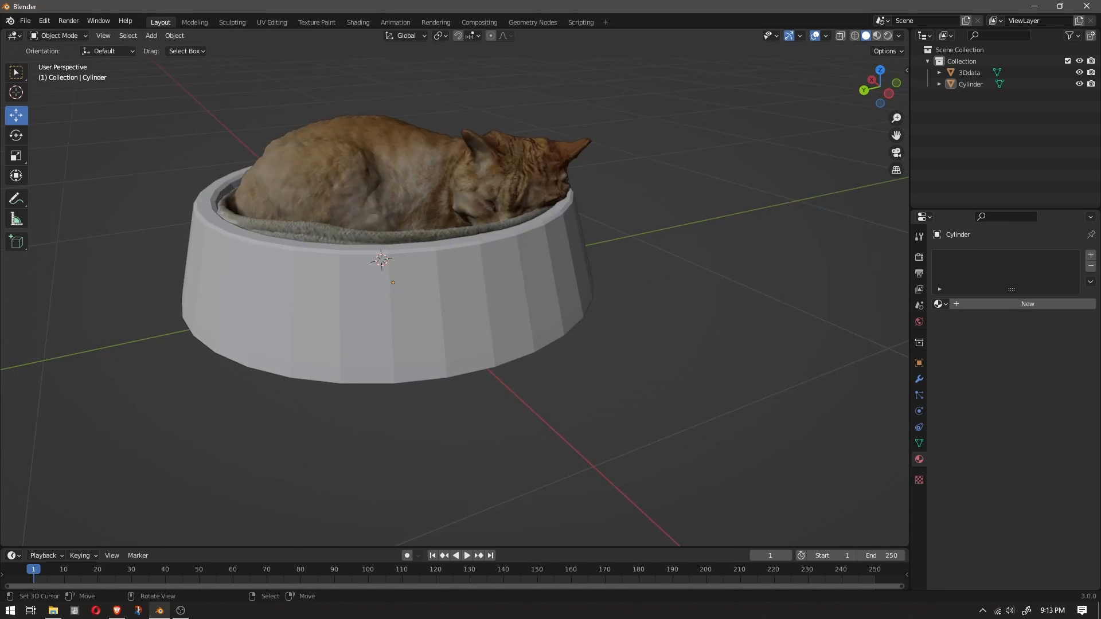
Select the container and apply Shade Smooth to it.
{"action": "scroll", "coordinate": [479, 338], "scroll_direction": "down", "scroll_amount": 2}
{"action": "middle_click_drag", "start_coordinate": [479, 338], "coordinate": [487, 370]}
{"action": "right_click", "coordinate": [487, 373]}
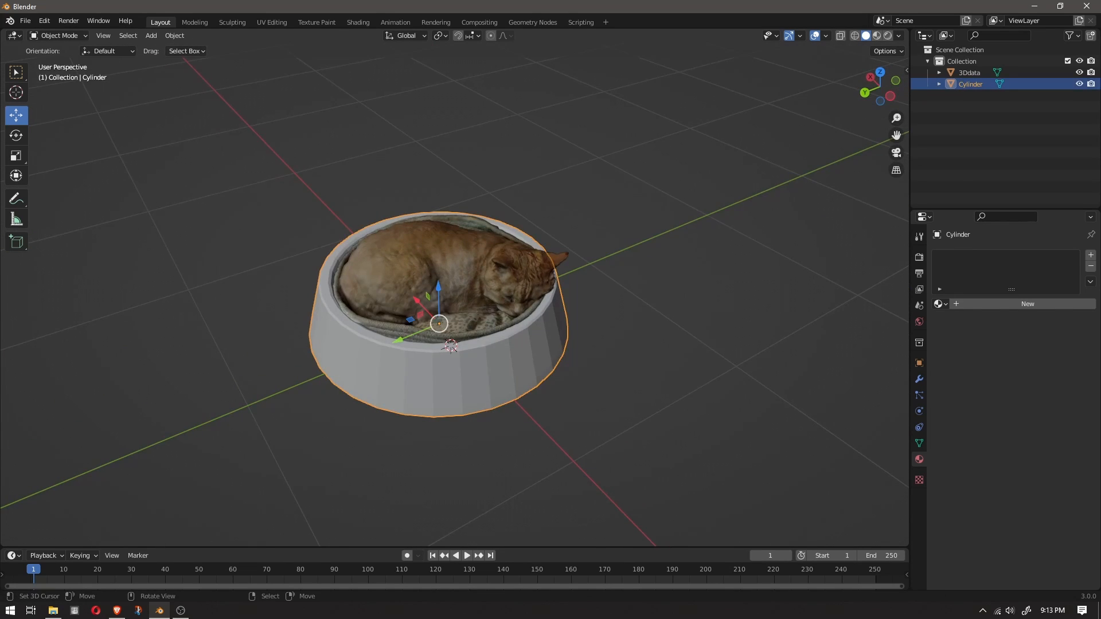
{"action": "left_click", "coordinate": [175, 35]}
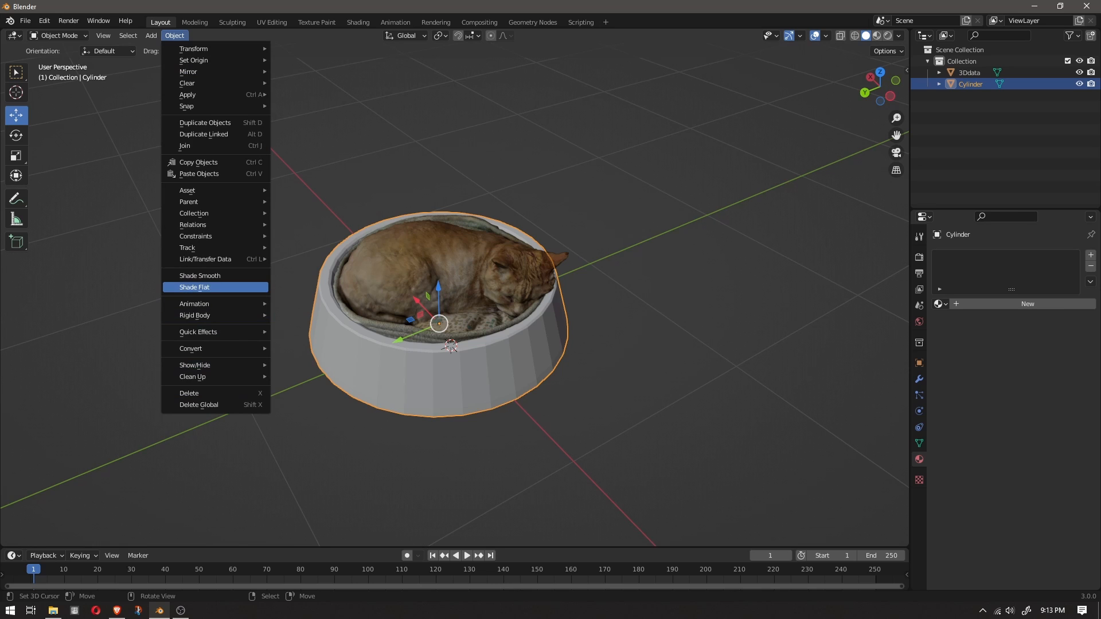
{"action": "left_click", "coordinate": [199, 275]}
{"action": "mouse_move", "coordinate": [378, 327]}
{"action": "middle_mouse_down"}
{"action": "mouse_move", "coordinate": [373, 297]}
{"action": "mouse_move", "coordinate": [279, 293]}
{"action": "mouse_move", "coordinate": [368, 299]}
{"action": "mouse_move", "coordinate": [367, 314]}
{"action": "middle_mouse_up"}
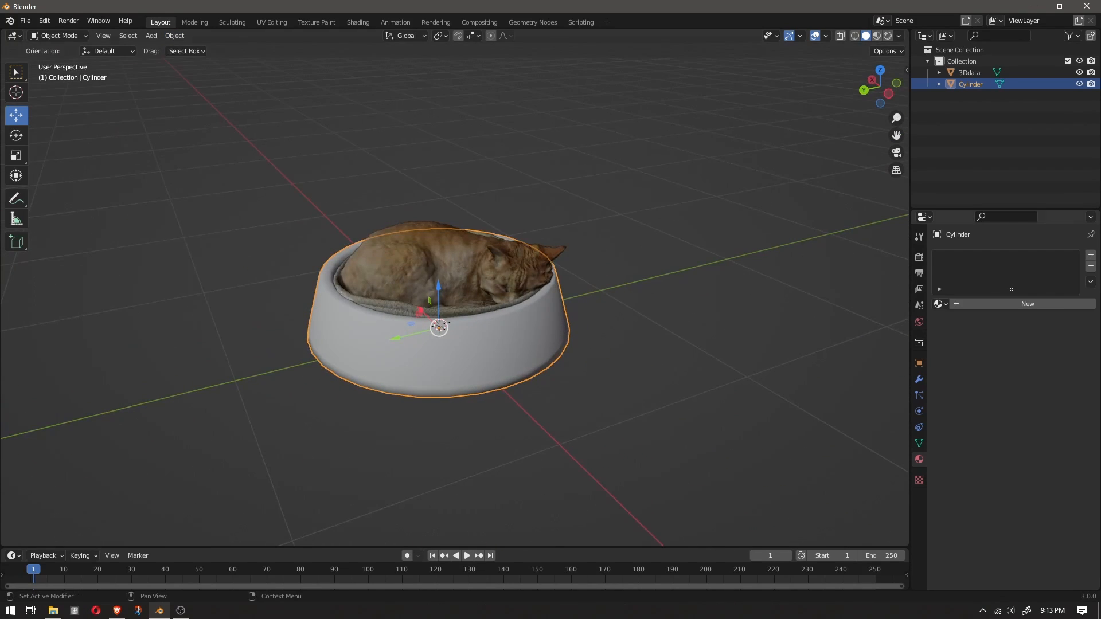
Create a new material for the container with a pink base color and switch the viewport to Material Preview shading.
{"action": "left_click", "coordinate": [1027, 304]}
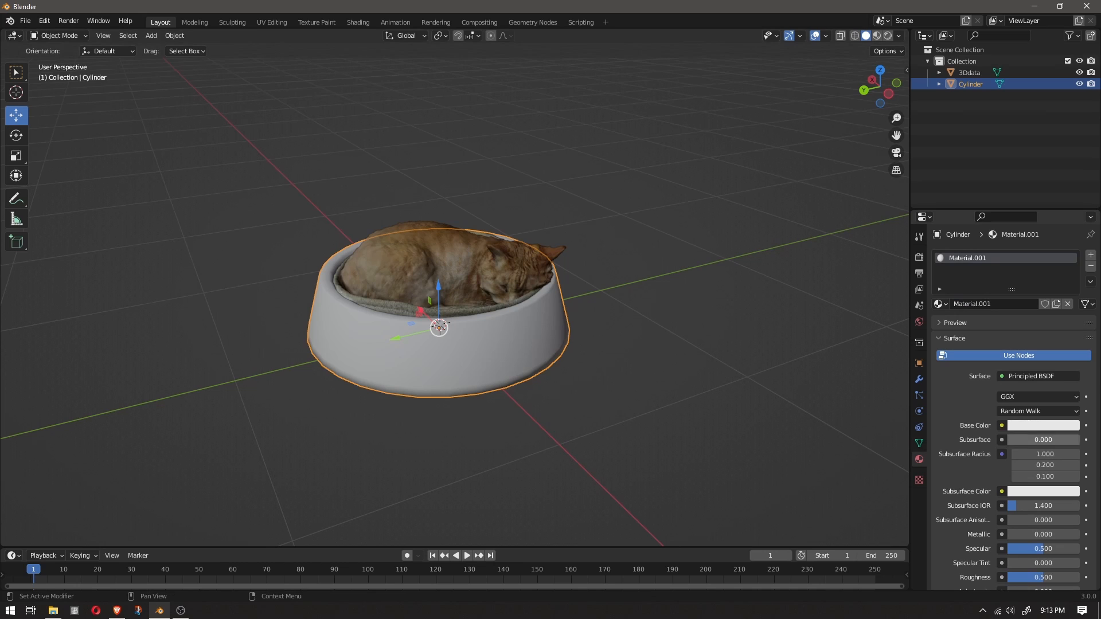
{"action": "left_click", "coordinate": [1042, 425]}
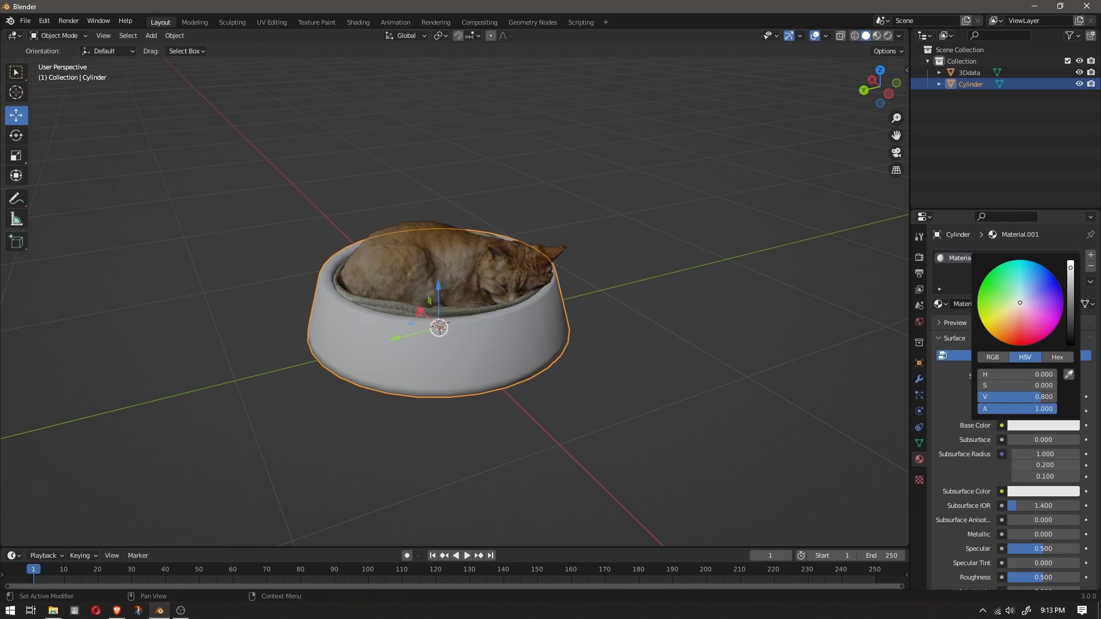
{"action": "left_click", "coordinate": [1029, 325]}
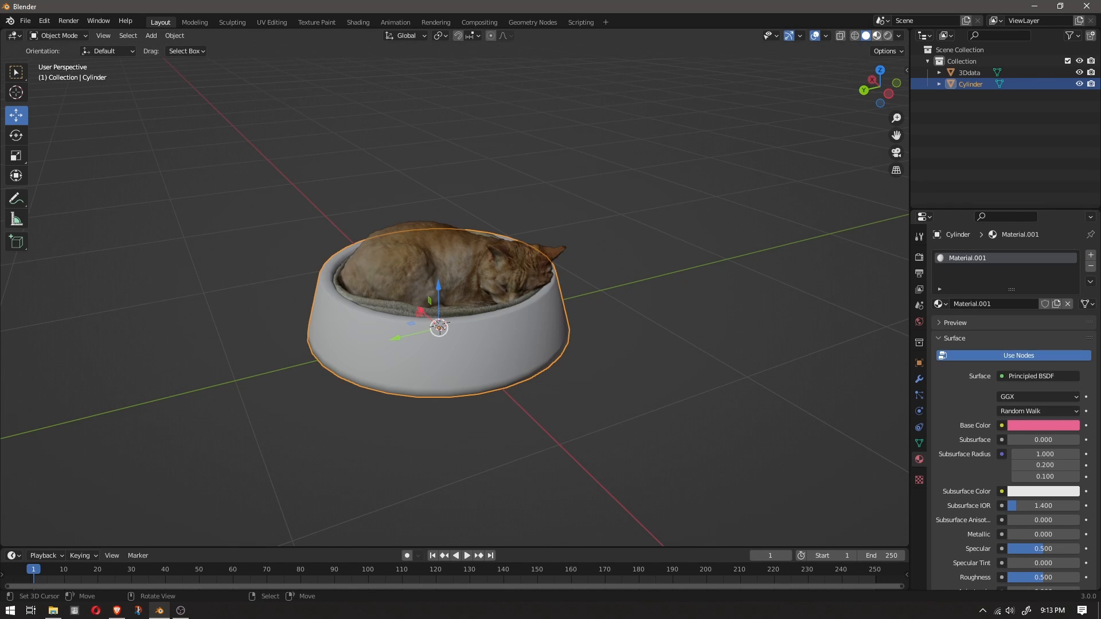
{"action": "left_click", "coordinate": [876, 35]}
{"action": "left_click", "coordinate": [419, 320]}
{"action": "middle_click_drag", "start_coordinate": [419, 320], "coordinate": [420, 261]}
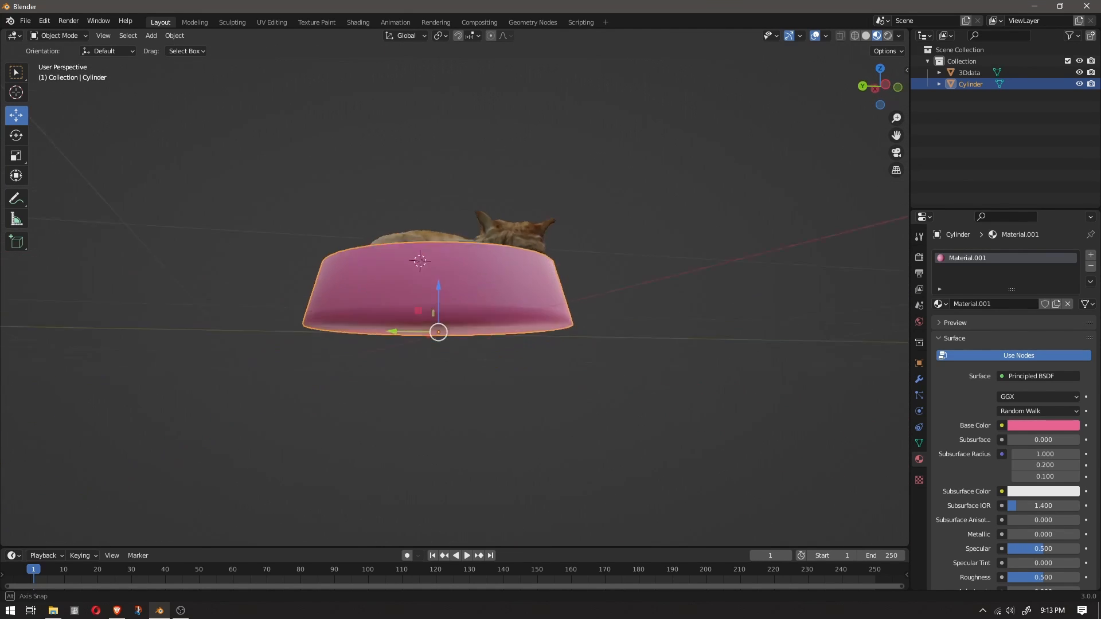
Select the face loop around the container's base and assign it a second new material with the default white base color.
{"action": "key", "text": "Tab"}
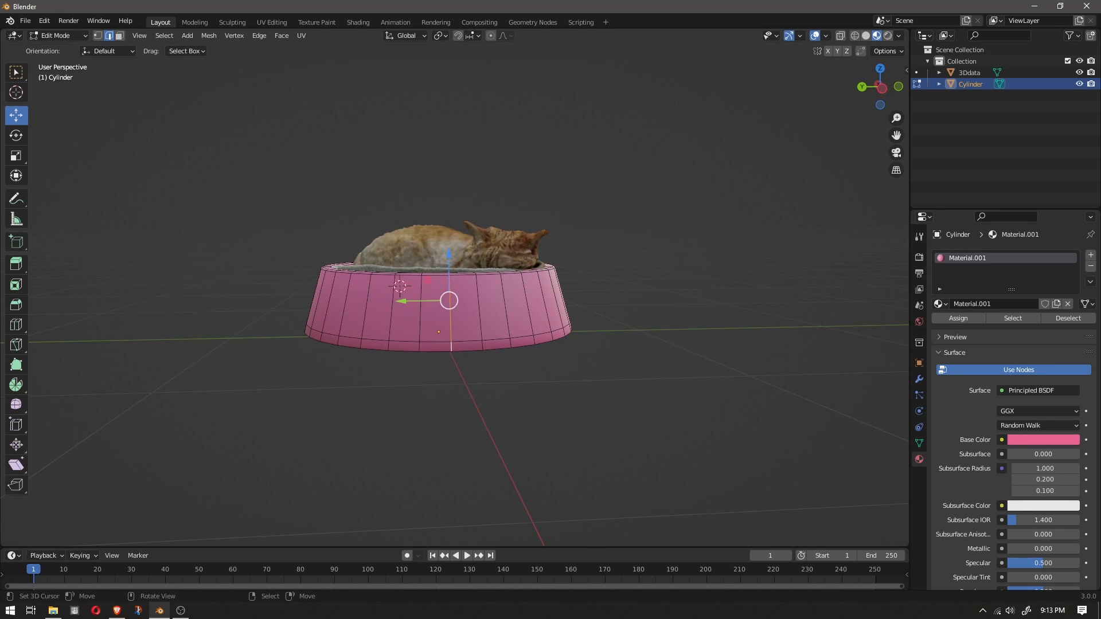
{"action": "middle_click_drag", "start_coordinate": [420, 261], "coordinate": [411, 313]}
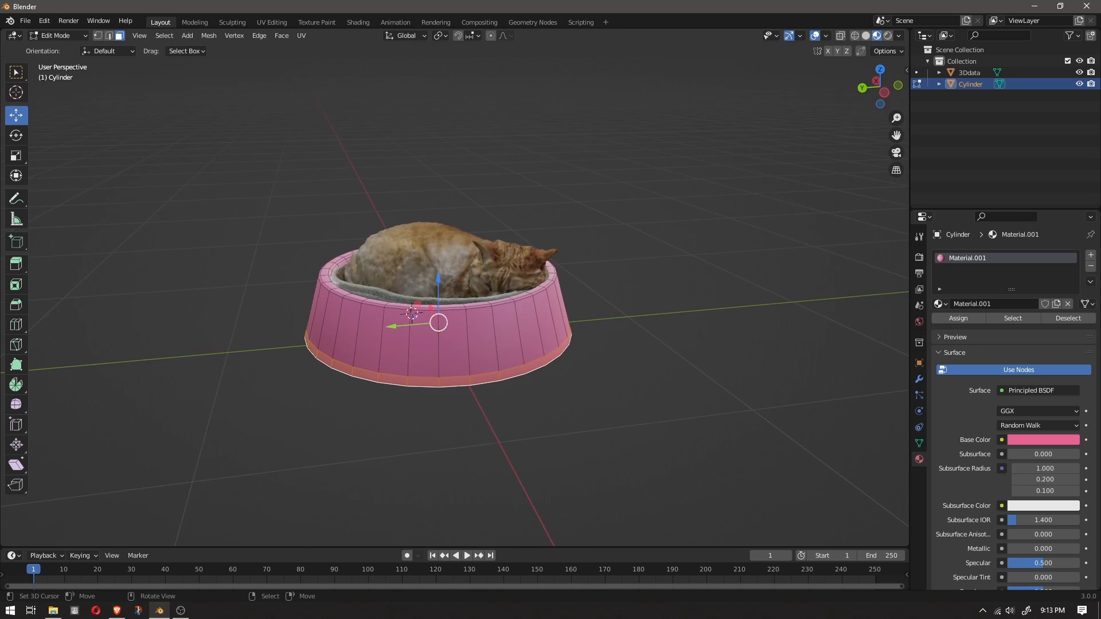
{"action": "left_click", "coordinate": [1090, 255]}
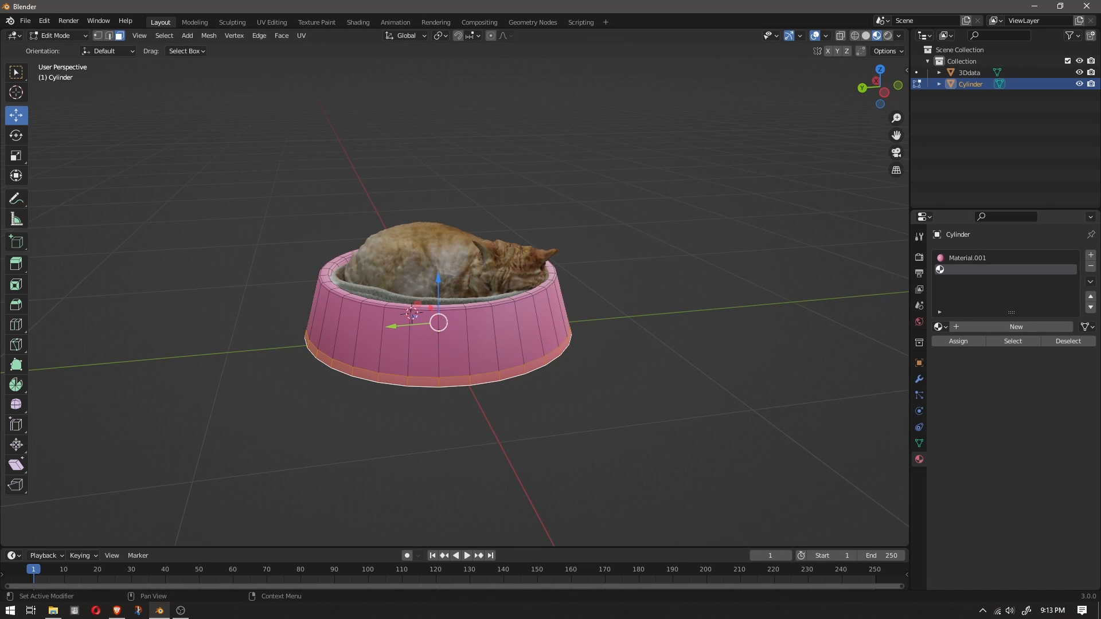
{"action": "left_click", "coordinate": [1016, 326]}
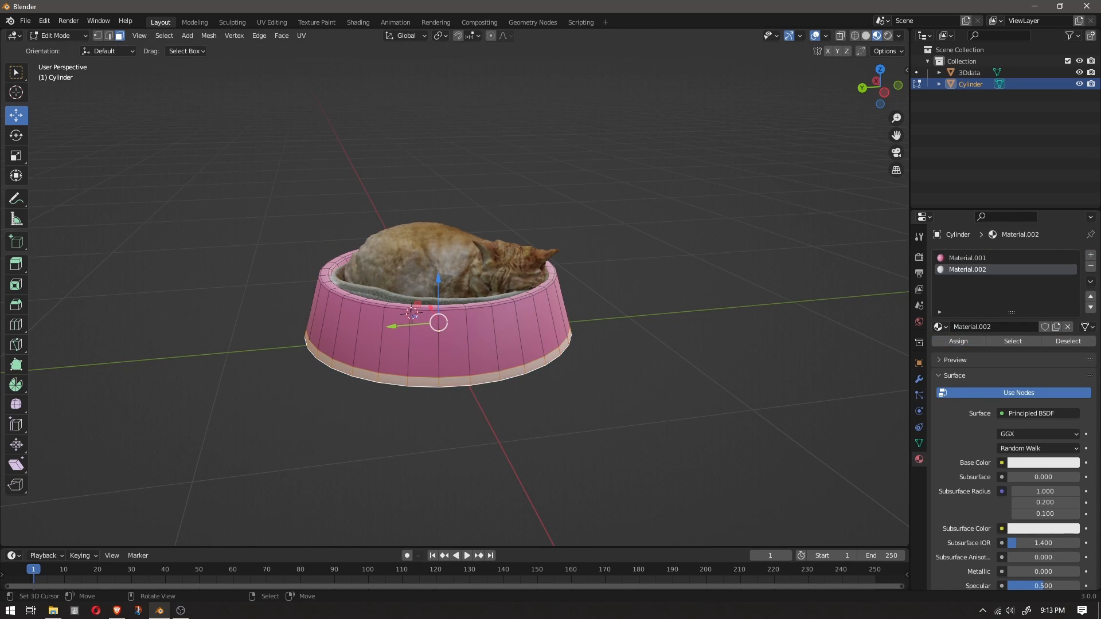
{"action": "key", "text": "Tab"}
{"action": "middle_click_drag", "start_coordinate": [659, 321], "coordinate": [343, 322]}
{"action": "scroll", "coordinate": [353, 332], "scroll_direction": "up", "scroll_amount": 3}
Select the vertical edges around the container's pink outer wall and subdivide them once.
{"action": "key", "text": "Tab"}
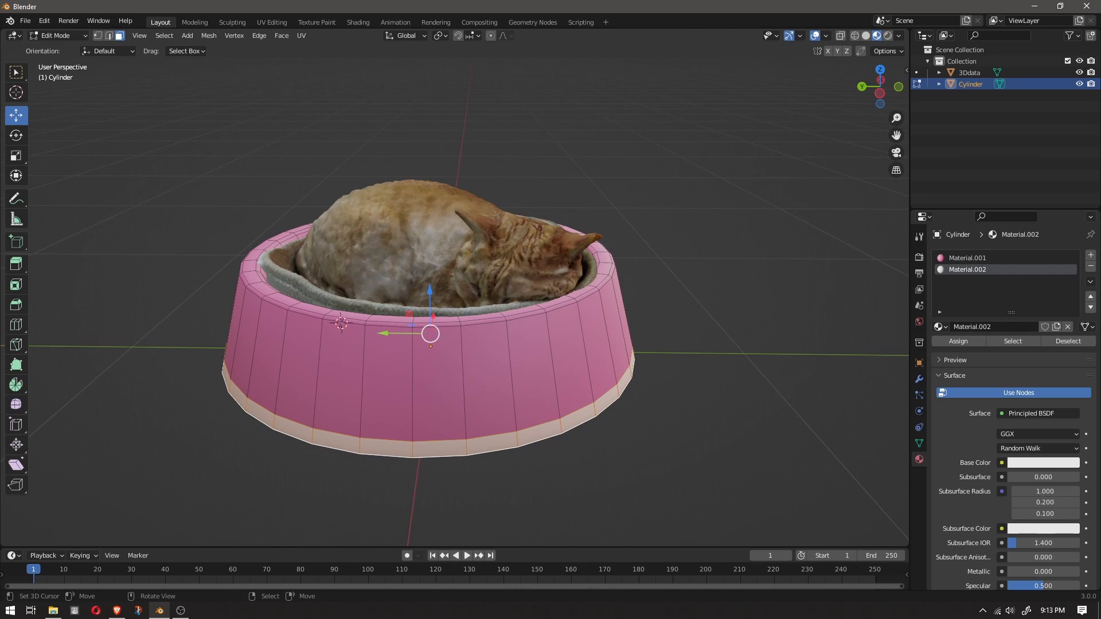
{"action": "key", "text": "2"}
{"action": "right_click", "coordinate": [362, 382]}
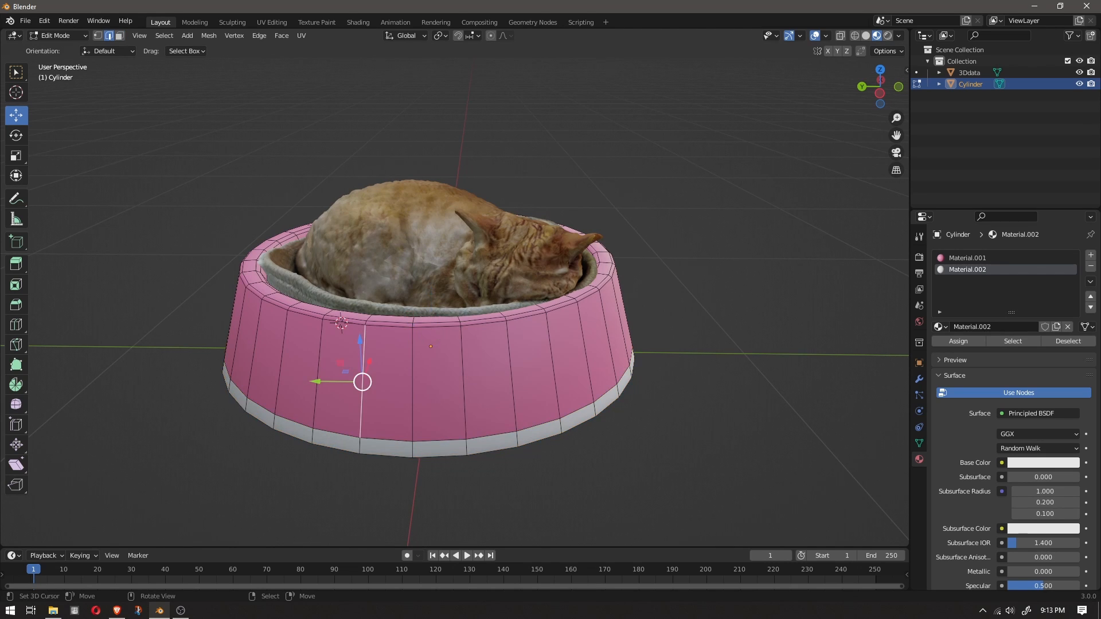
{"action": "key", "text": "3"}
{"action": "right_click", "coordinate": [341, 323], "text": "alt"}
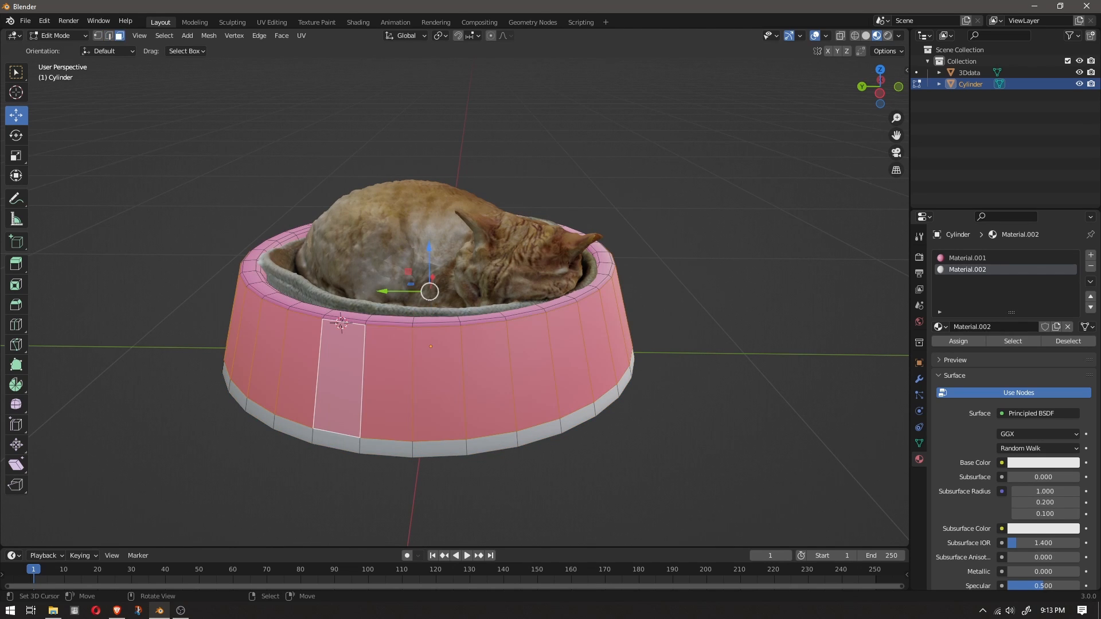
{"action": "key", "text": "2"}
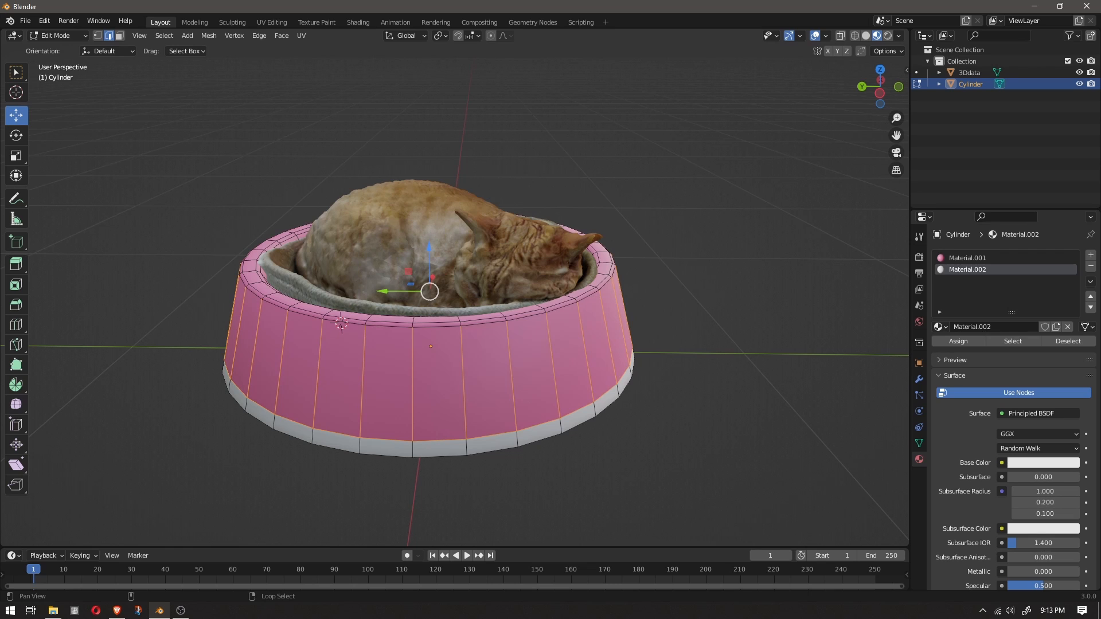
{"action": "key", "text": "w"}
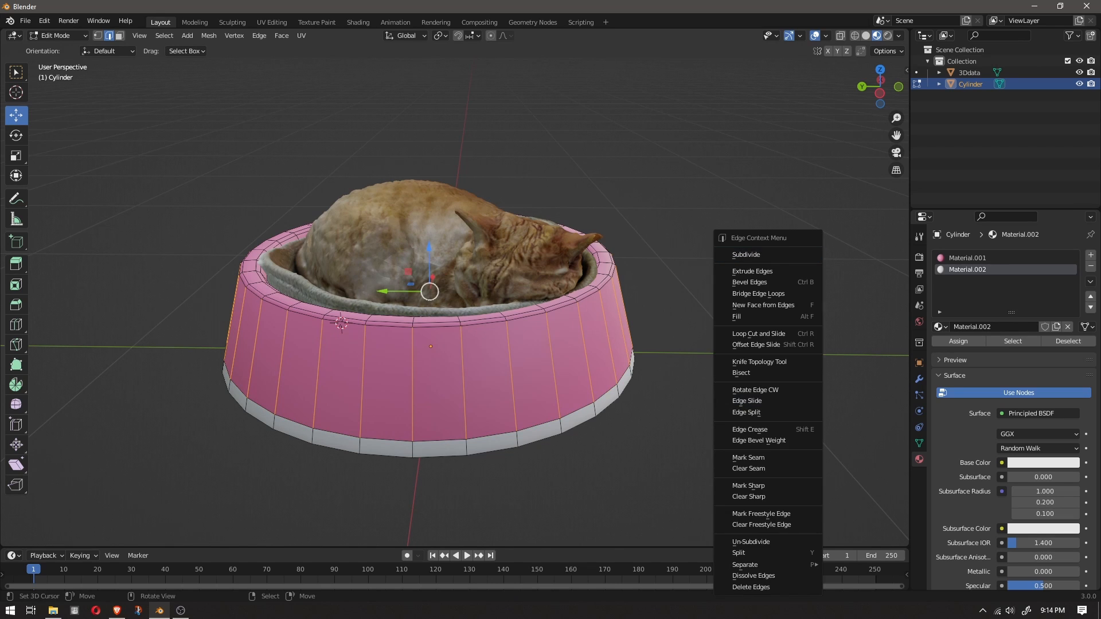
{"action": "key", "text": "Return"}
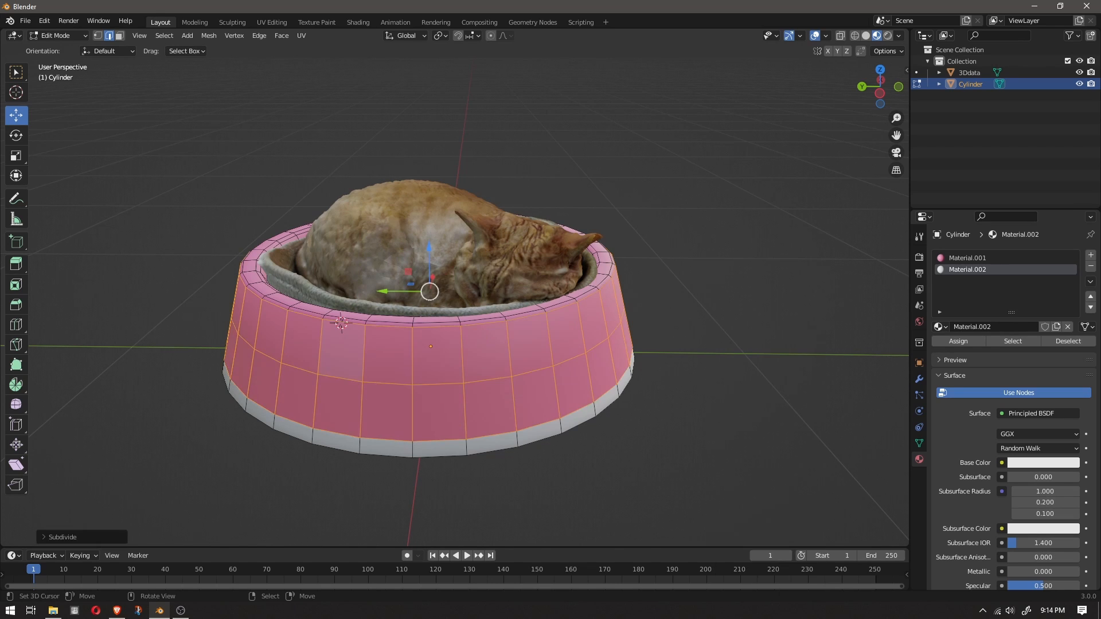
Scale the middle edge loop of the container's outer wall inward by a factor of about 0.89 and start bevelling it with one segment.
{"action": "key", "text": "s"}
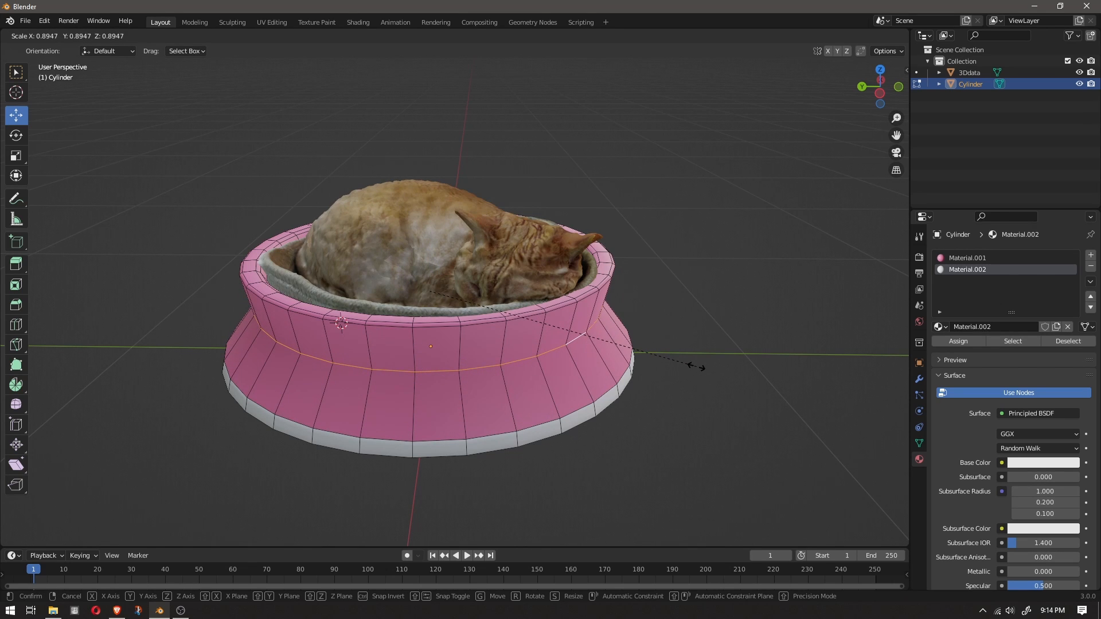
{"action": "left_click", "coordinate": [694, 367]}
{"action": "key", "text": "ctrl+b"}
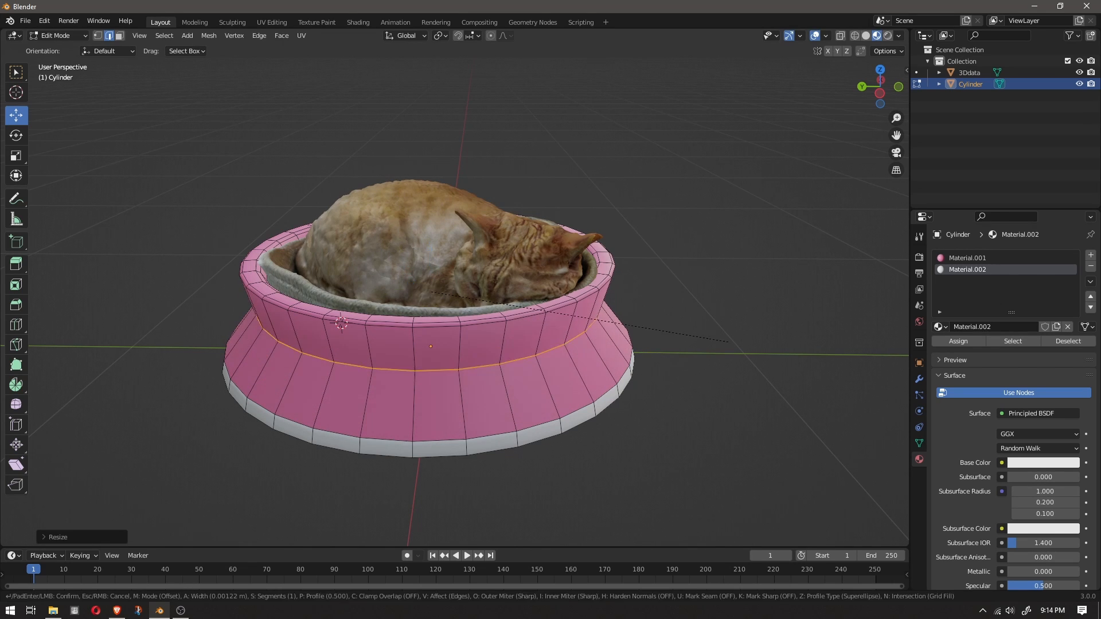
Finish the one-segment bevel on the edge loop around the bowl's waist and return to Object Mode.
{"action": "left_click", "coordinate": [768, 344]}
{"action": "left_click", "coordinate": [769, 344]}
{"action": "middle_click_drag", "start_coordinate": [769, 344], "coordinate": [876, 371]}
{"action": "key", "text": "Tab"}
{"action": "scroll", "coordinate": [795, 342], "scroll_direction": "down", "scroll_amount": 1}
{"action": "scroll", "coordinate": [795, 342], "scroll_direction": "down", "scroll_amount": 1}
{"action": "scroll", "coordinate": [796, 342], "scroll_direction": "up", "scroll_amount": 2}
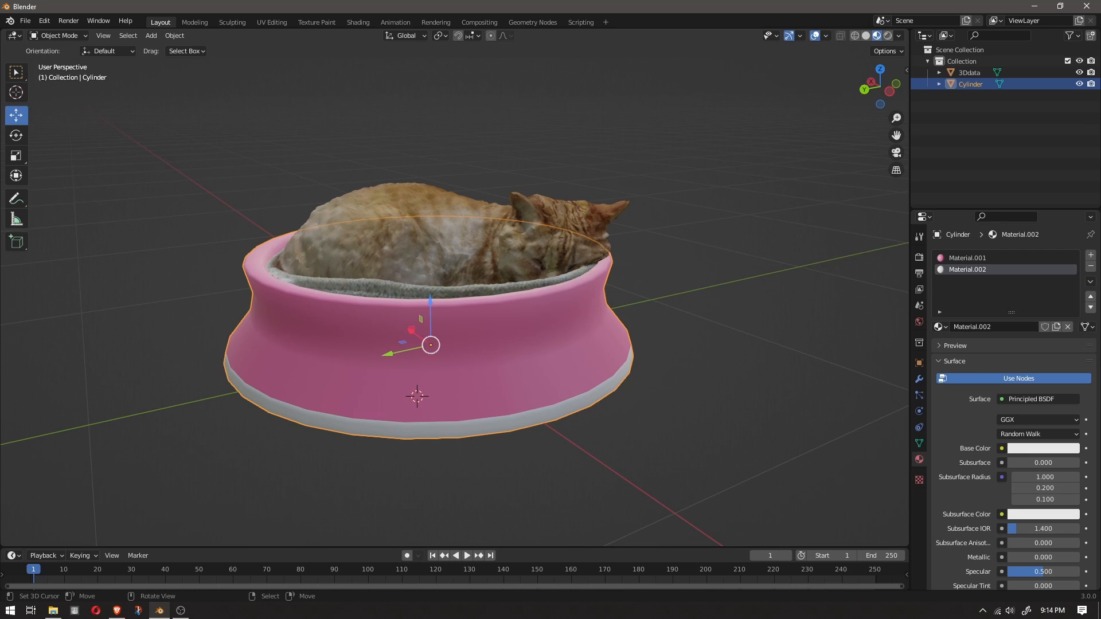
Add a text object to the scene.
{"action": "key", "text": "shift+a"}
{"action": "mouse_move", "coordinate": [378, 346]}
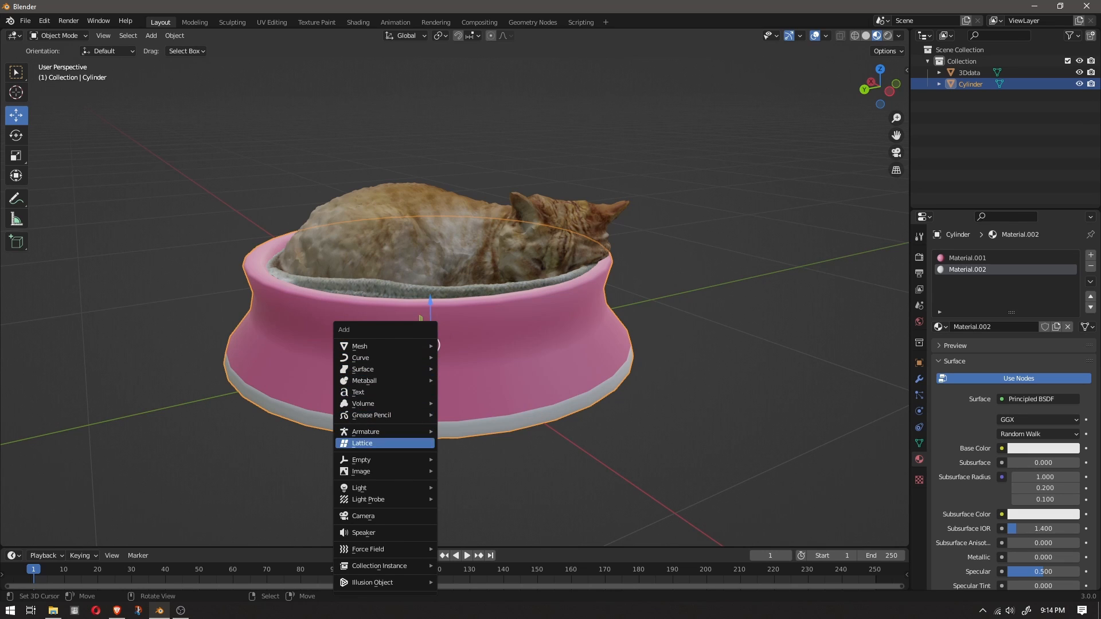
{"action": "left_click", "coordinate": [358, 392]}
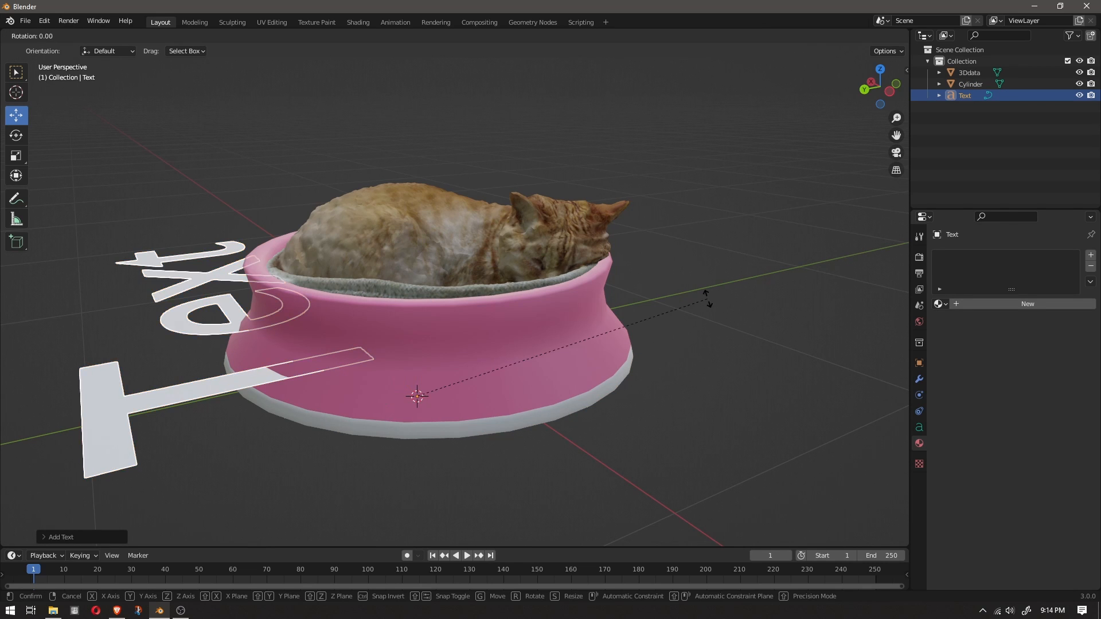
{"action": "key", "text": "r"}
{"action": "key", "text": "z"}
{"action": "right_click", "coordinate": [347, 403]}
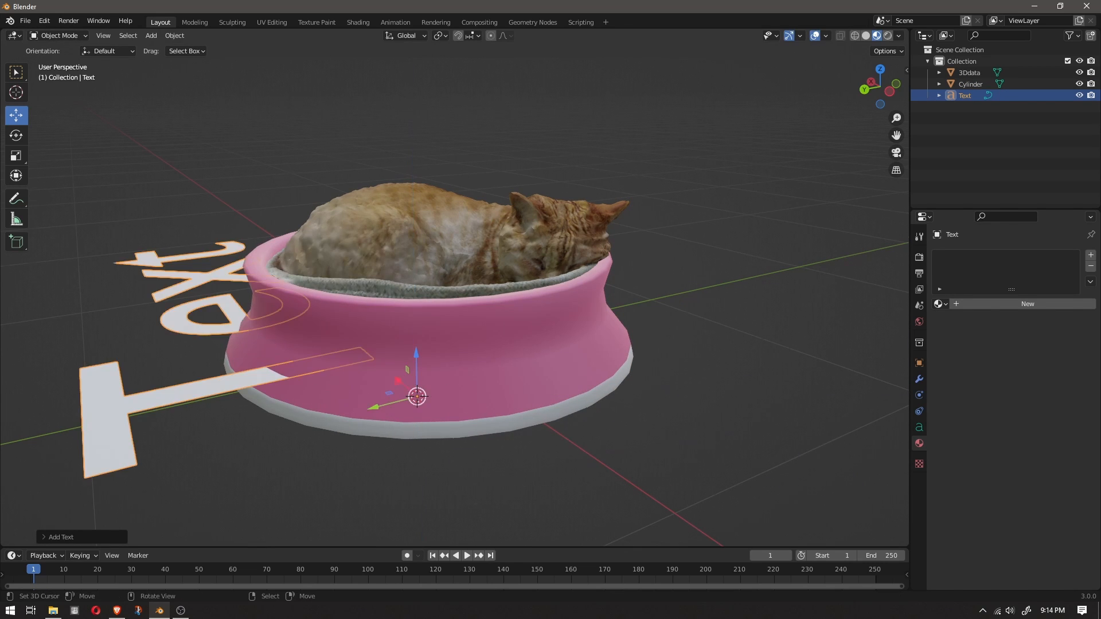
Rotate the flat text upright in a side view so that it leans slightly from vertical.
{"action": "scroll", "coordinate": [347, 403], "scroll_direction": "down", "scroll_amount": 5}
{"action": "middle_click_drag", "start_coordinate": [347, 403], "coordinate": [319, 398]}
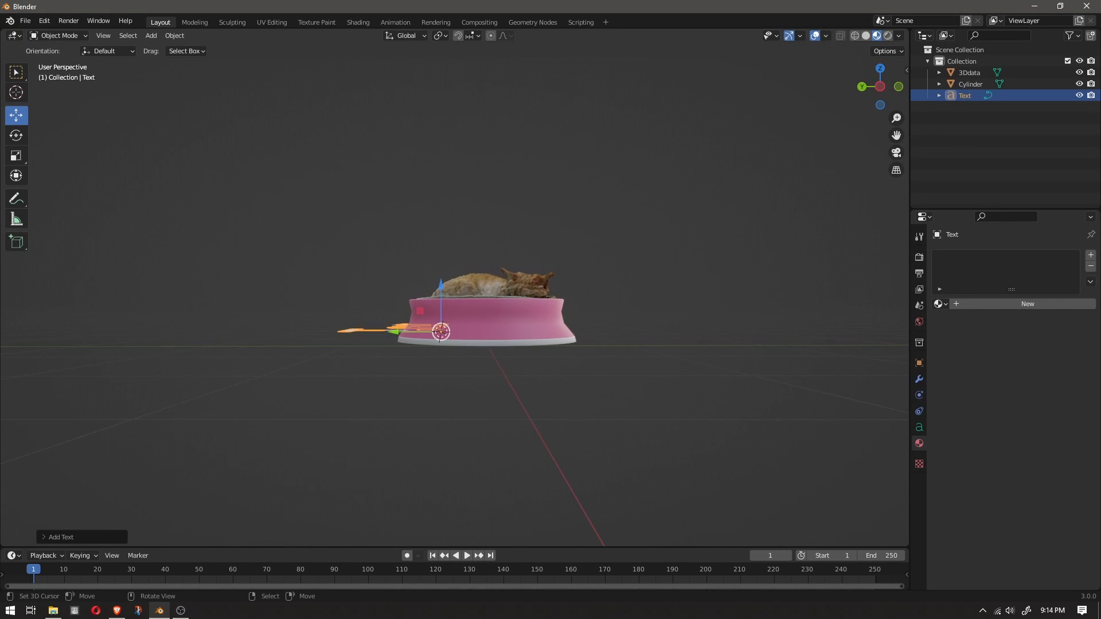
{"action": "key", "text": "r"}
{"action": "left_click", "coordinate": [496, 419]}
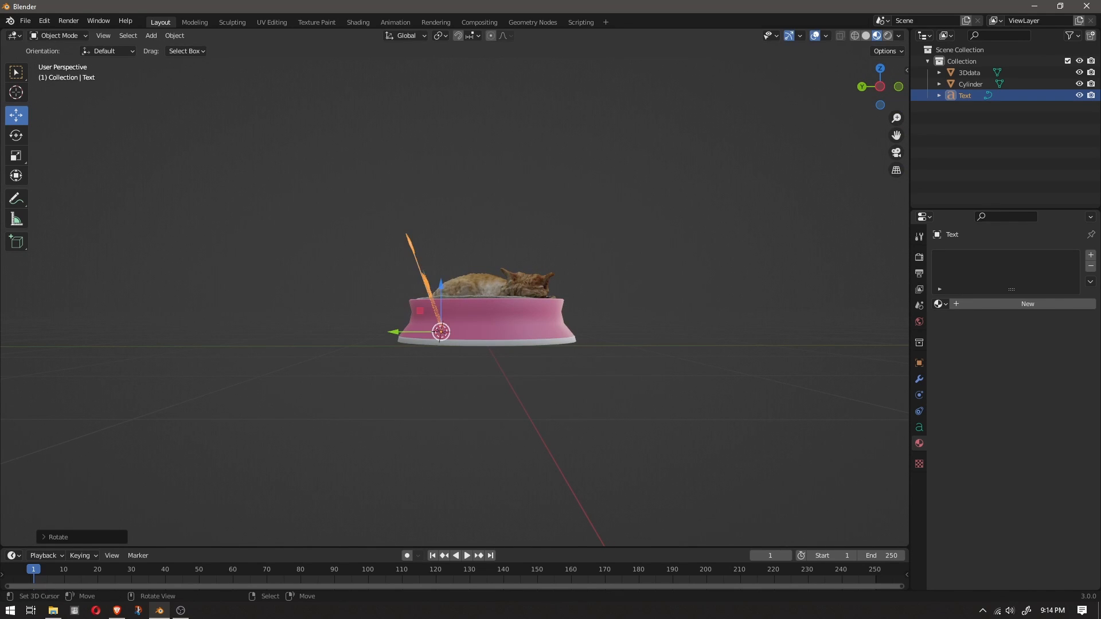
Scale the text down and move it along Y and X onto the outer wall of the bowl.
{"action": "left_click_drag", "start_coordinate": [394, 332], "coordinate": [544, 331]}
{"action": "key", "text": "s"}
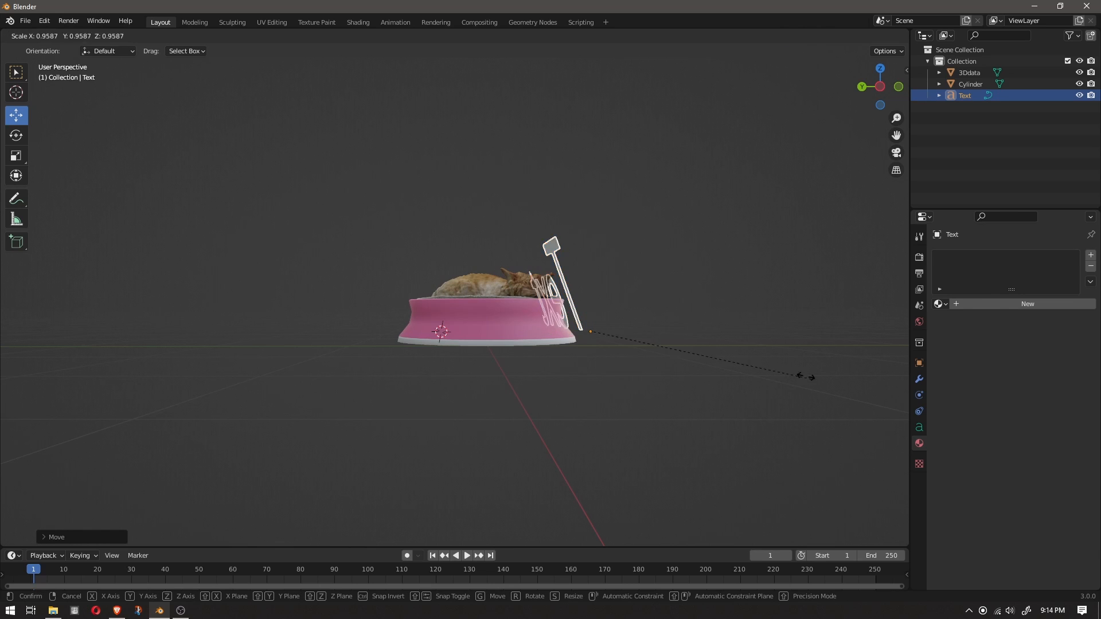
{"action": "left_click", "coordinate": [623, 338]}
{"action": "middle_click_drag", "start_coordinate": [623, 338], "coordinate": [240, 400]}
{"action": "left_click_drag", "start_coordinate": [363, 360], "coordinate": [416, 367]}
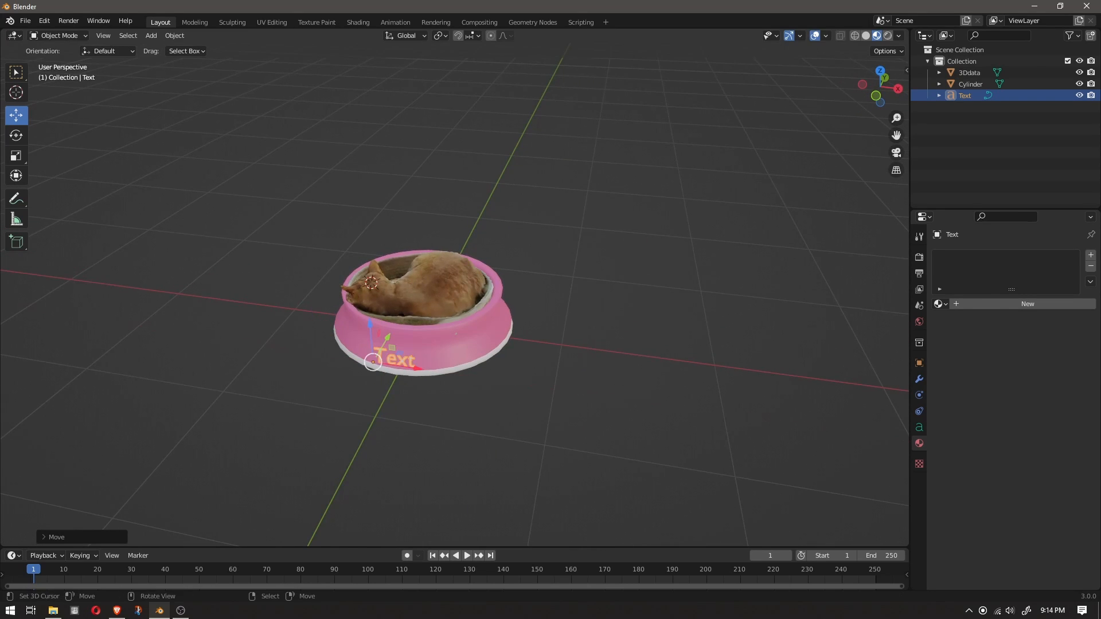
Select the bowl and the cat together and rotate both about the Z axis relative to the text.
{"action": "middle_click_drag", "start_coordinate": [417, 367], "coordinate": [444, 399]}
{"action": "right_click", "coordinate": [433, 339]}
{"action": "right_click", "coordinate": [411, 275], "text": "shift"}
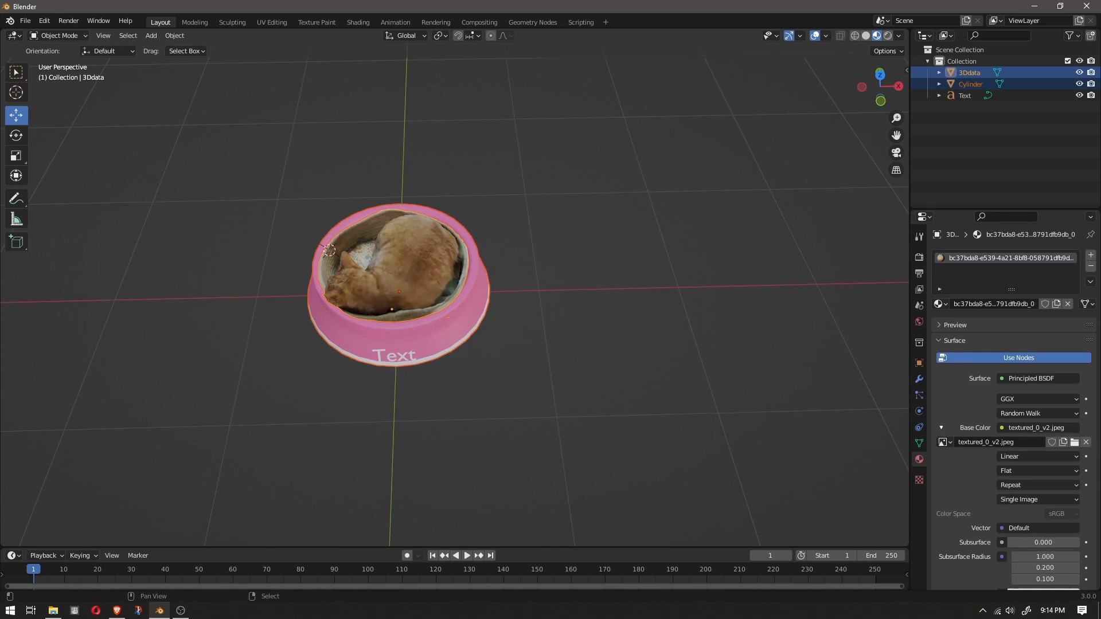
{"action": "scroll", "coordinate": [411, 275], "scroll_direction": "up", "scroll_amount": 2}
{"action": "scroll", "coordinate": [411, 275], "scroll_direction": "up", "scroll_amount": 1}
{"action": "key", "text": "r"}
{"action": "key", "text": "z"}
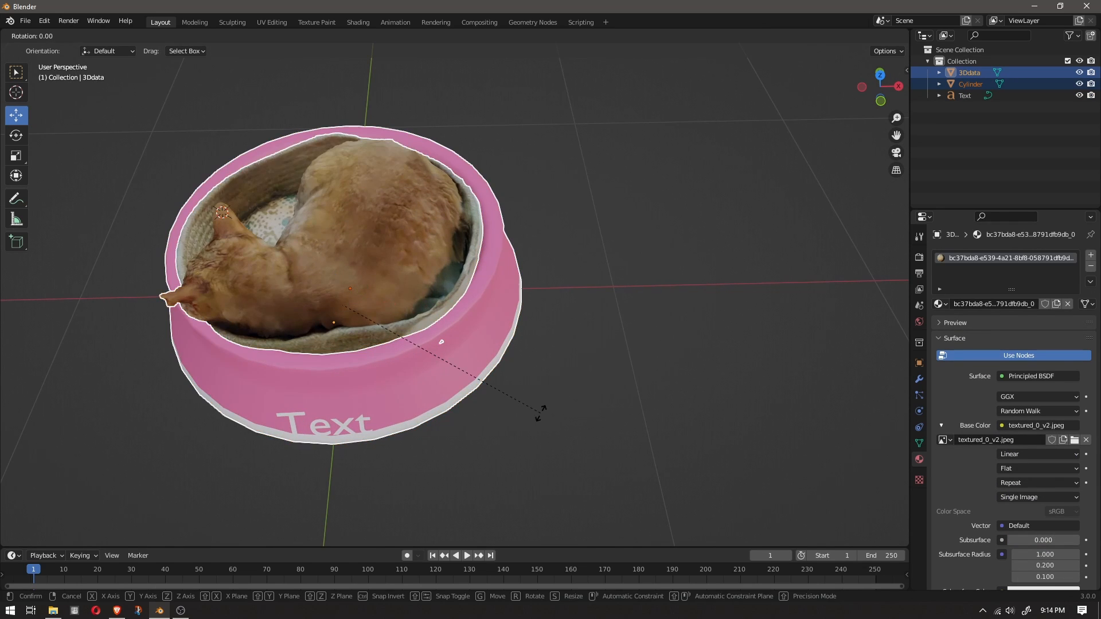
{"action": "left_click", "coordinate": [360, 164]}
{"action": "middle_click_drag", "start_coordinate": [360, 164], "coordinate": [506, 137]}
Move the text along X by about -0.1 m to centre it on the bowl's front wall.
{"action": "right_click", "coordinate": [519, 372]}
{"action": "right_click", "coordinate": [519, 371]}
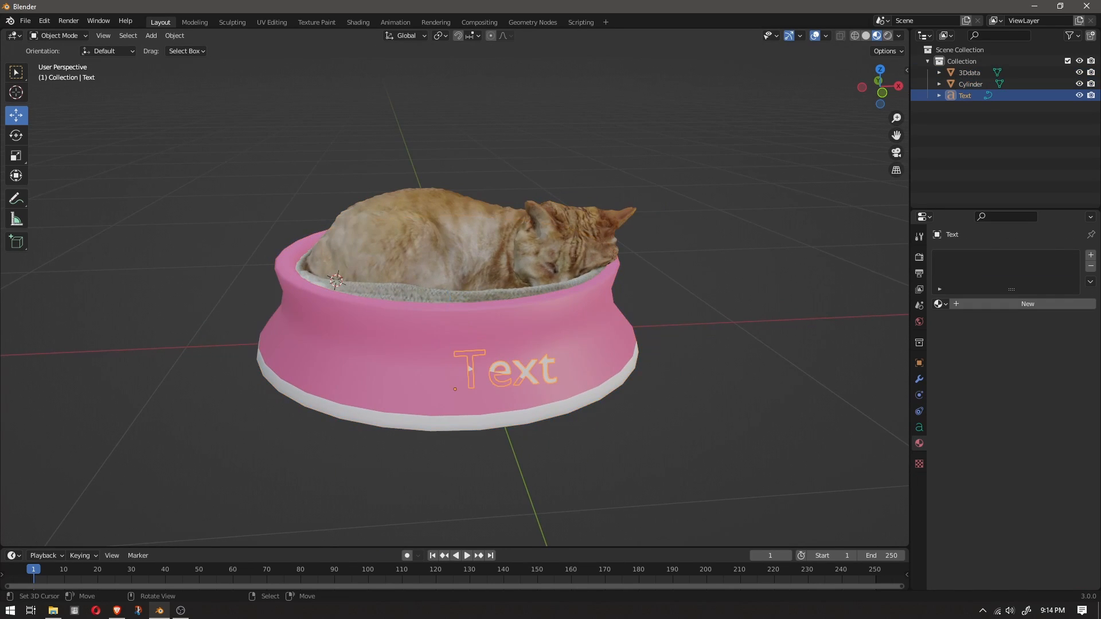
{"action": "middle_click_drag", "start_coordinate": [519, 372], "coordinate": [502, 369]}
Replace the text object's wording with "Pinku" and return to Object Mode.
{"action": "key", "text": "Tab"}
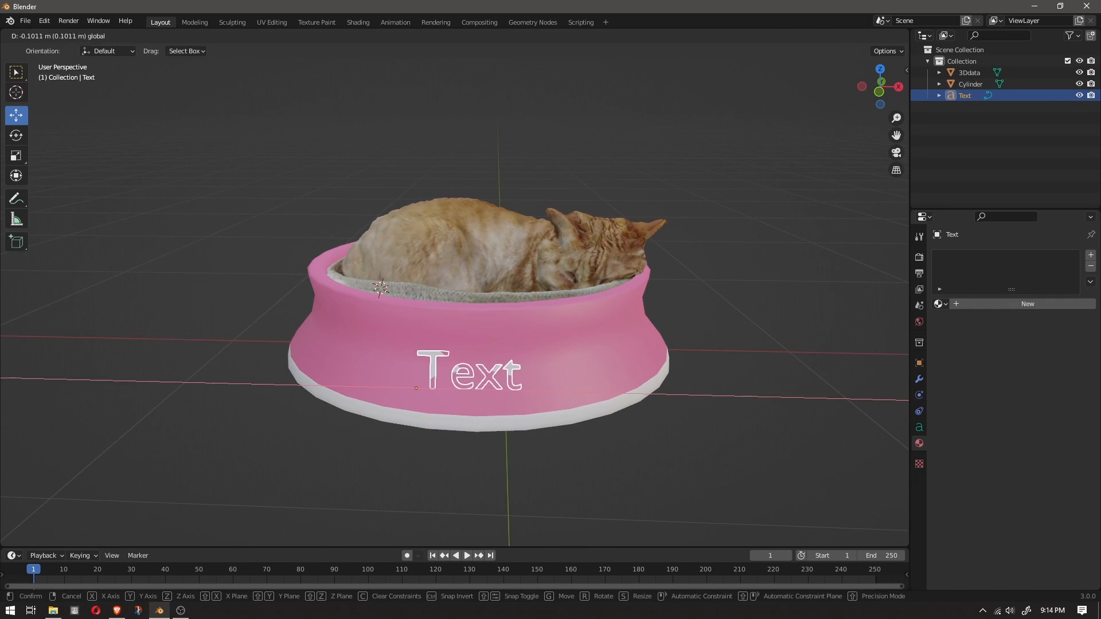
{"action": "key", "text": "BackSpace"}
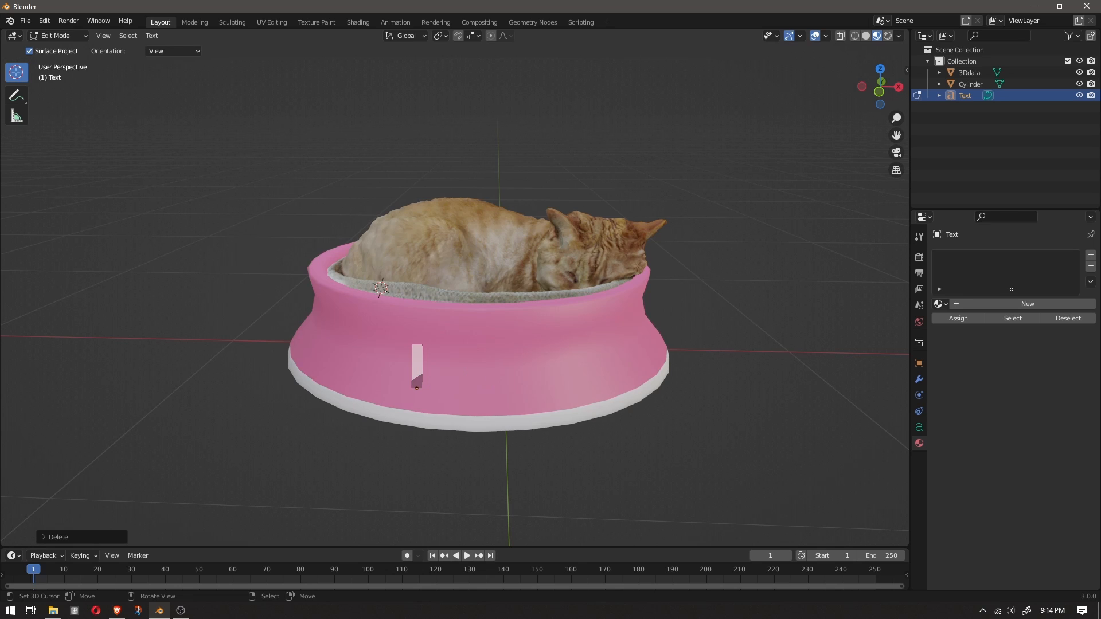
{"action": "type", "text": "Pink"}
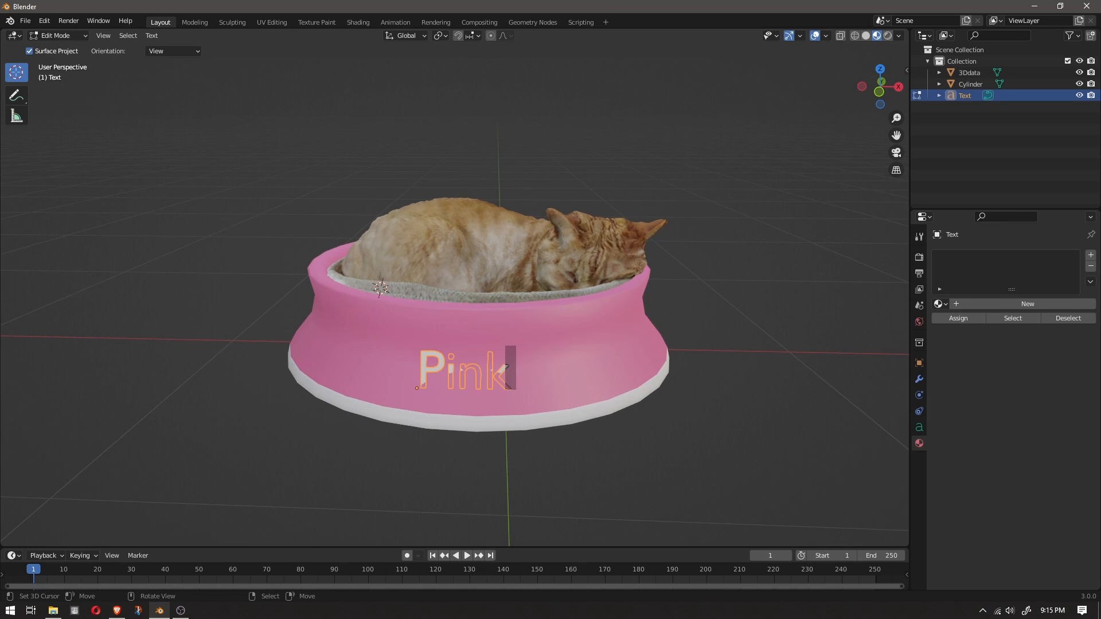
{"action": "type", "text": "y"}
{"action": "key", "text": "BackSpace"}
{"action": "type", "text": "u"}
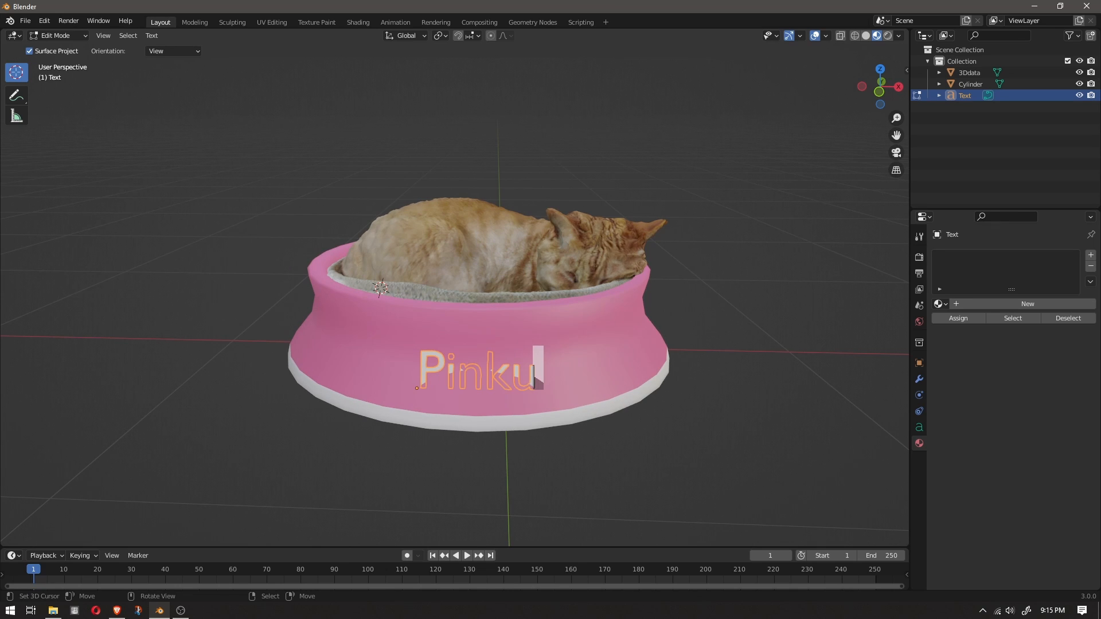
{"action": "key", "text": "Tab"}
Scale the "Pinku" text down and nudge it along Y so it sits against the bowl's sloping wall.
{"action": "scroll", "coordinate": [455, 298], "scroll_direction": "up", "scroll_amount": 3}
{"action": "middle_click_drag", "start_coordinate": [447, 287], "coordinate": [575, 63]}
{"action": "left_click_drag", "start_coordinate": [346, 288], "coordinate": [366, 289]}
{"action": "key", "text": "s"}
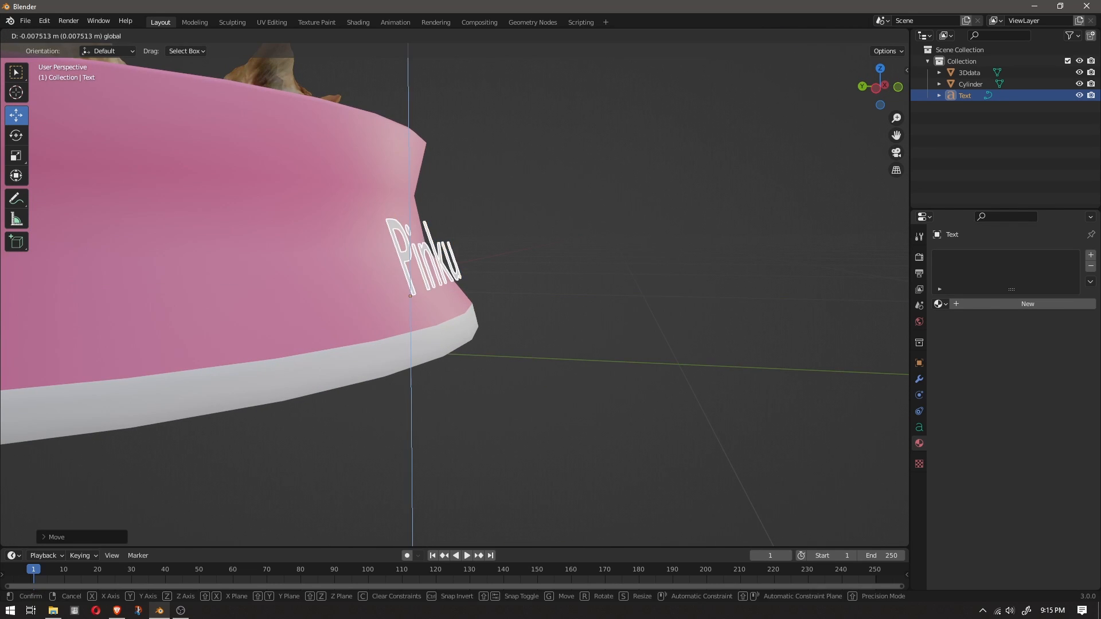
{"action": "left_click", "coordinate": [592, 324]}
{"action": "middle_click_drag", "start_coordinate": [593, 324], "coordinate": [395, 331]}
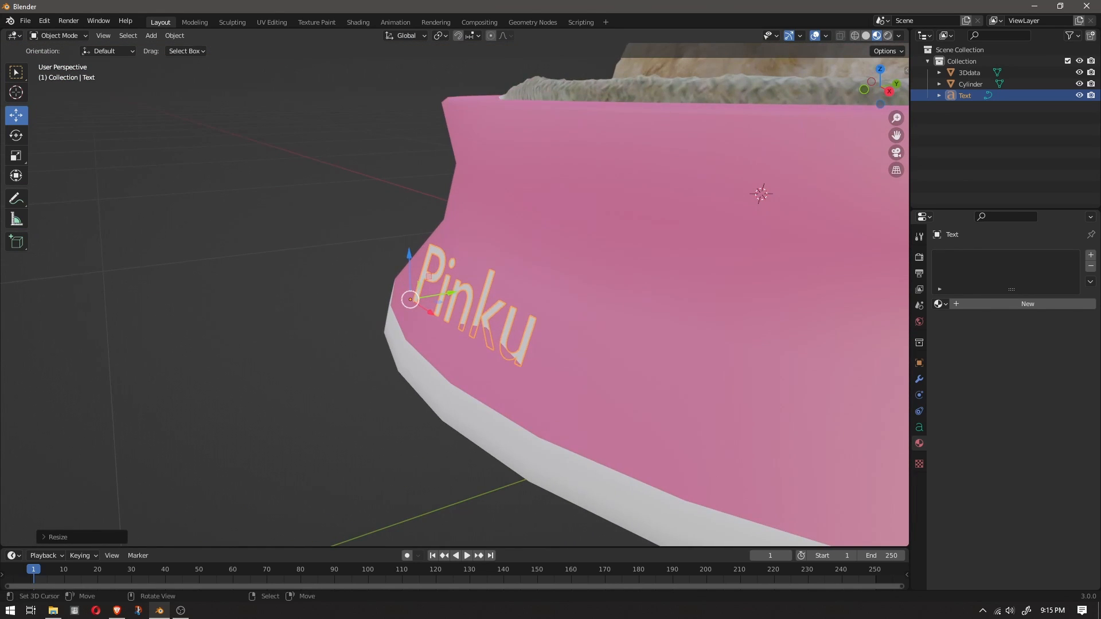
{"action": "left_click_drag", "start_coordinate": [449, 293], "coordinate": [442, 295]}
{"action": "middle_click_drag", "start_coordinate": [442, 295], "coordinate": [548, 368]}
{"action": "scroll", "coordinate": [542, 314], "scroll_direction": "down", "scroll_amount": 4}
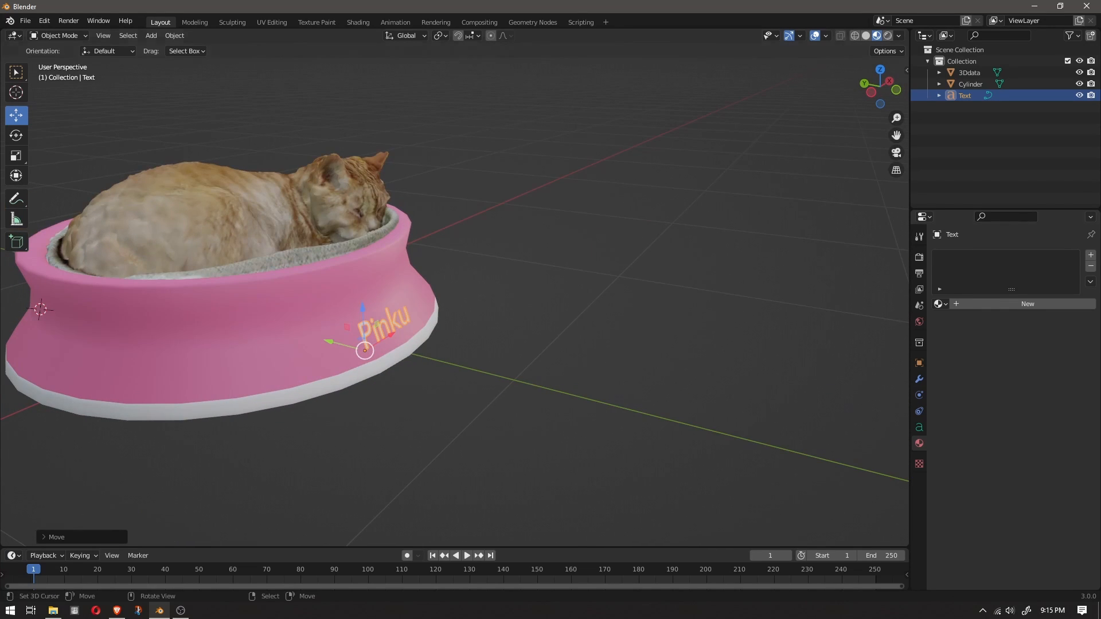
Set the text's geometry extrusion to 0.07 m.
{"action": "left_click", "coordinate": [919, 427]}
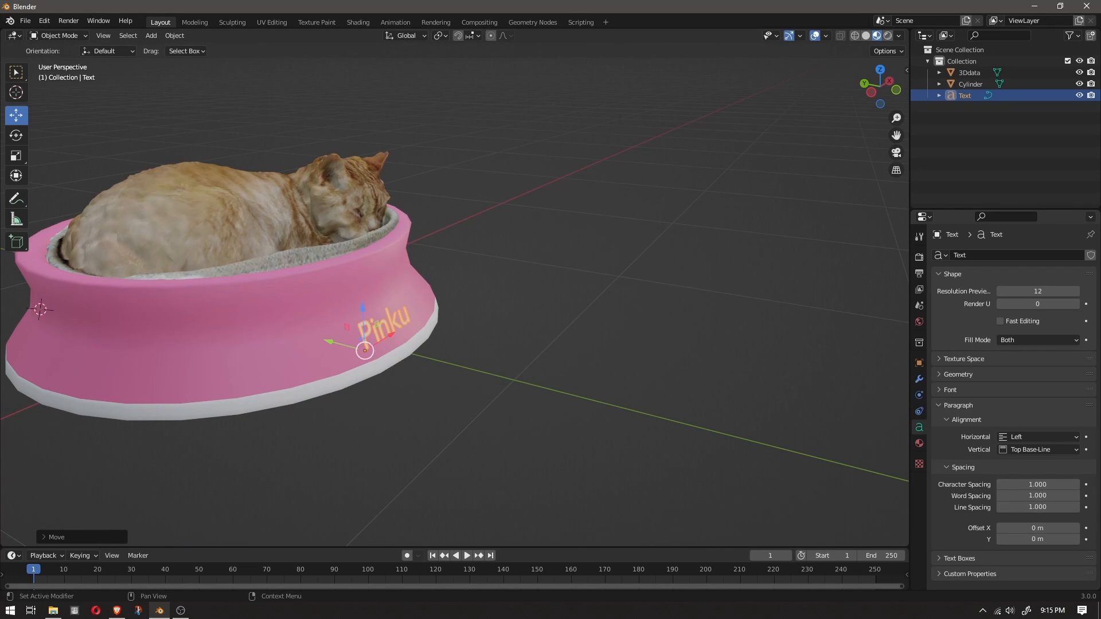
{"action": "left_click", "coordinate": [950, 390]}
{"action": "left_click", "coordinate": [958, 375]}
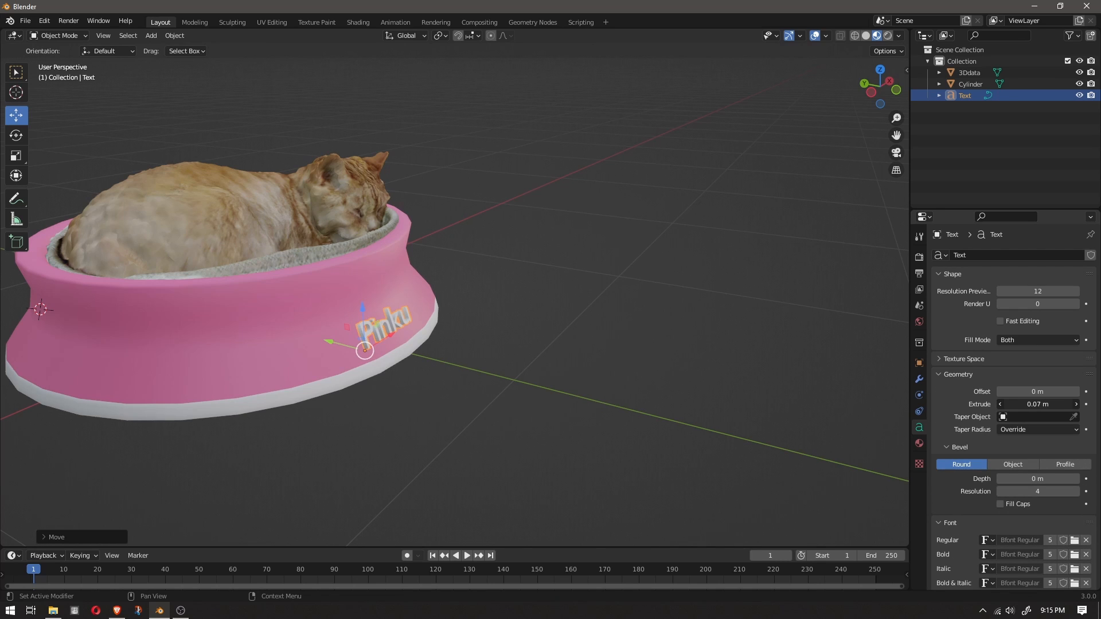
Tilt the extruded text by about -16 degrees to match the wall's slope and move it onto the surface.
{"action": "middle_click_drag", "start_coordinate": [298, 392], "coordinate": [352, 349]}
{"action": "left_click_drag", "start_coordinate": [322, 350], "coordinate": [320, 350]}
{"action": "scroll", "coordinate": [319, 349], "scroll_direction": "up", "scroll_amount": 6}
{"action": "middle_click_drag", "start_coordinate": [320, 349], "coordinate": [608, 219], "text": "shift"}
{"action": "key", "text": "r"}
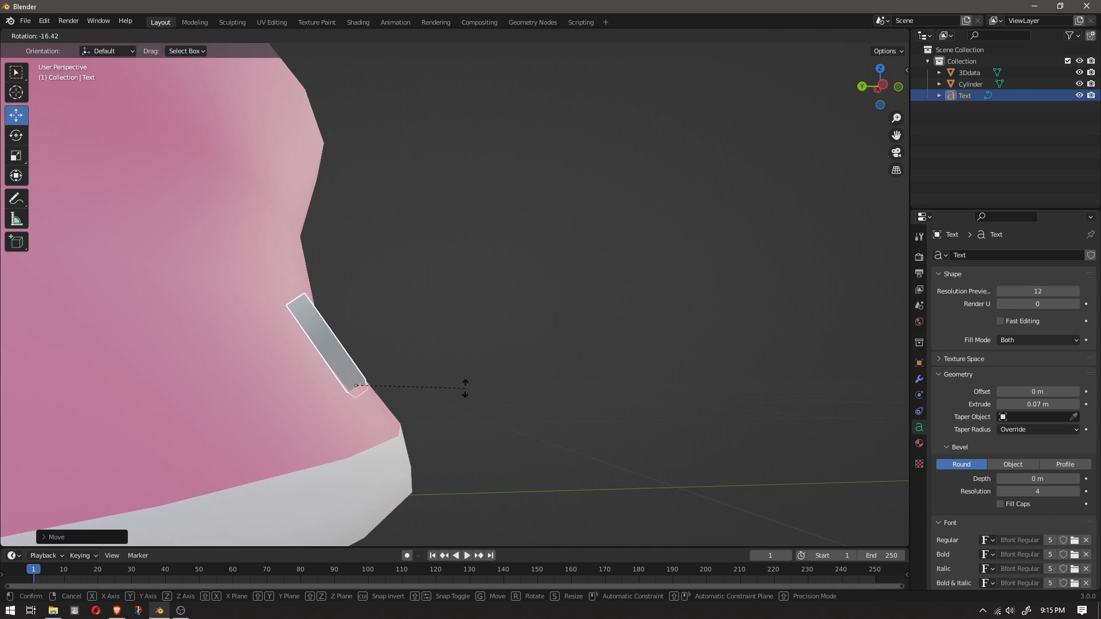
{"action": "left_click", "coordinate": [465, 389]}
{"action": "key", "text": "g"}
{"action": "left_click", "coordinate": [482, 391]}
Fine-tune the text's rotation and position from a low front view so the lettering sits evenly on the wall.
{"action": "middle_click_drag", "start_coordinate": [481, 391], "coordinate": [235, 299]}
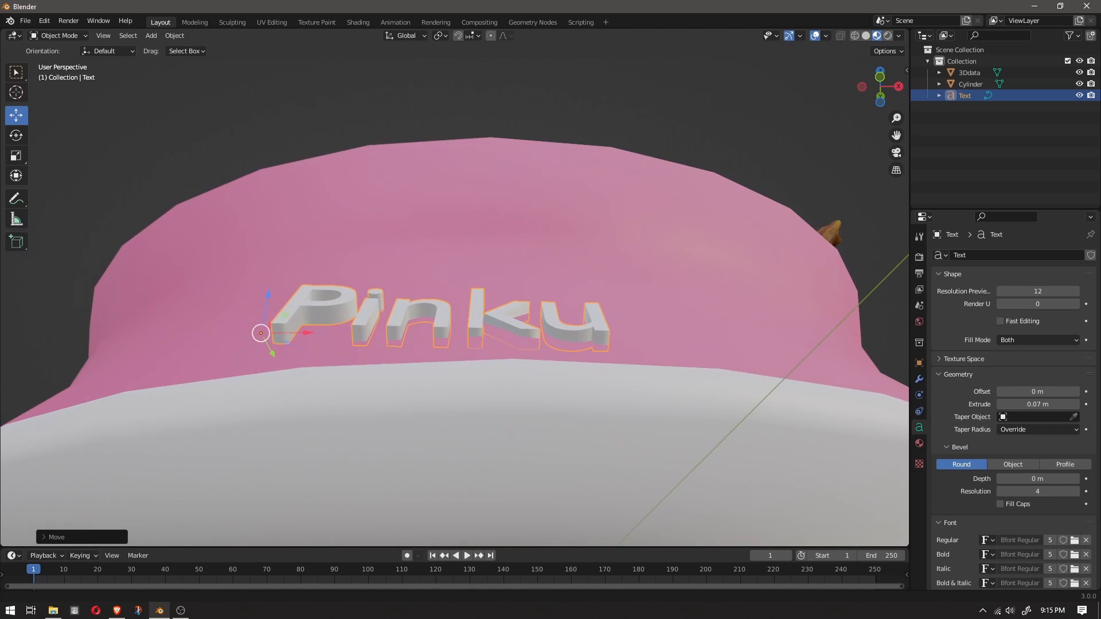
{"action": "key", "text": "r"}
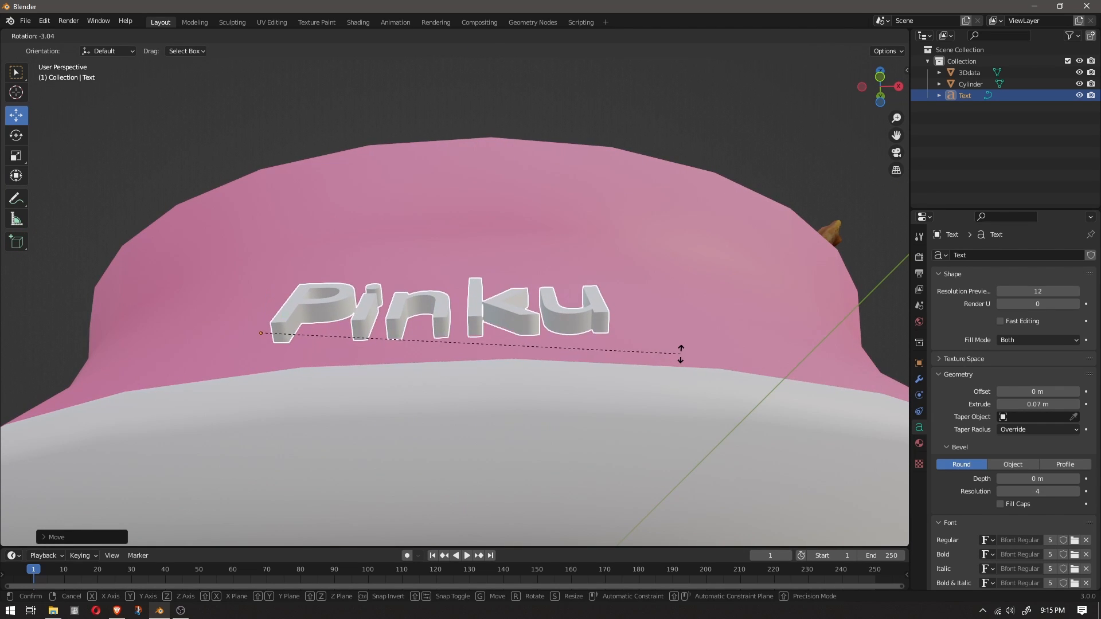
{"action": "left_click", "coordinate": [681, 352]}
{"action": "key", "text": "g"}
{"action": "left_click", "coordinate": [681, 356]}
{"action": "key", "text": "r"}
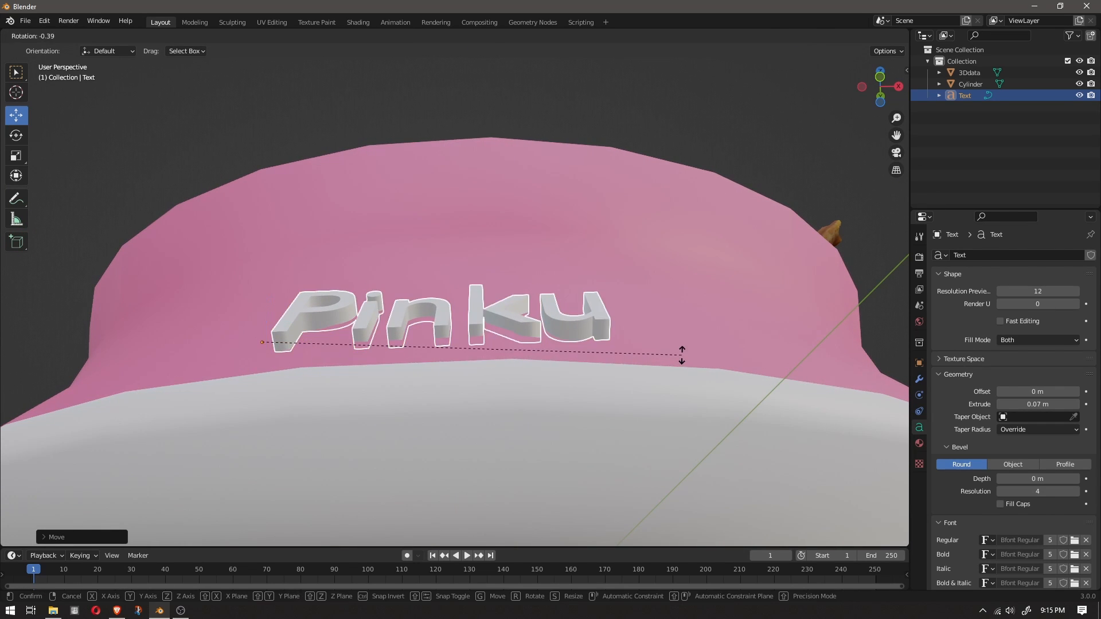
{"action": "left_click", "coordinate": [681, 354]}
{"action": "key", "text": "g"}
{"action": "left_click", "coordinate": [684, 351]}
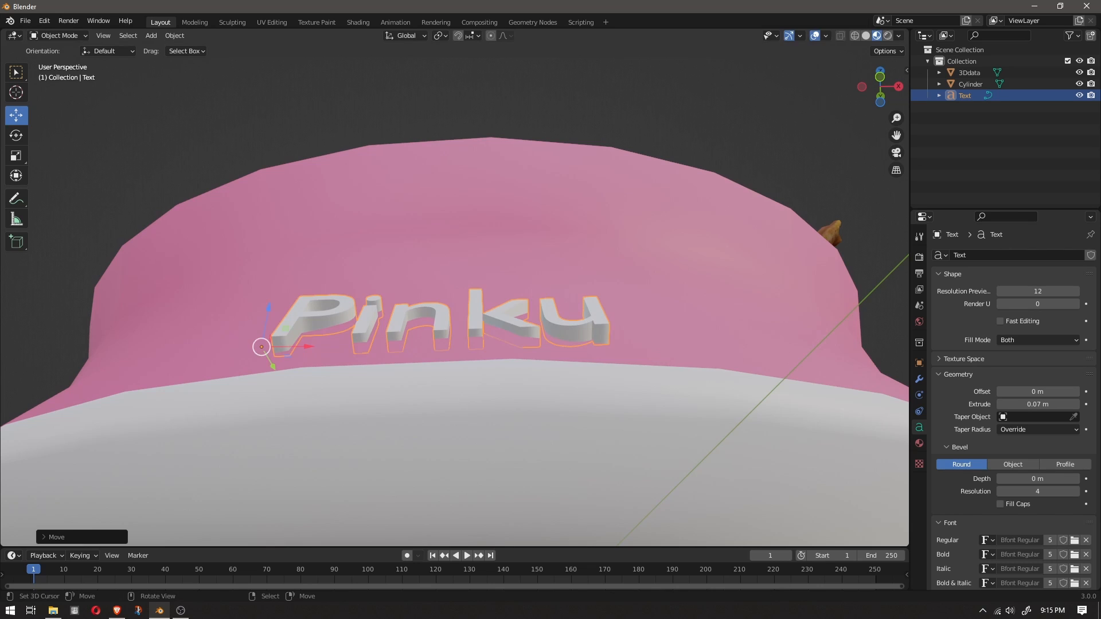
{"action": "key", "text": "r"}
{"action": "left_click", "coordinate": [684, 351]}
Load Paradise Script Regular from the system fonts folder as the text's regular font.
{"action": "middle_click_drag", "start_coordinate": [684, 351], "coordinate": [694, 429]}
{"action": "scroll", "coordinate": [693, 429], "scroll_direction": "down", "scroll_amount": 6}
{"action": "scroll", "coordinate": [694, 429], "scroll_direction": "up", "scroll_amount": 6}
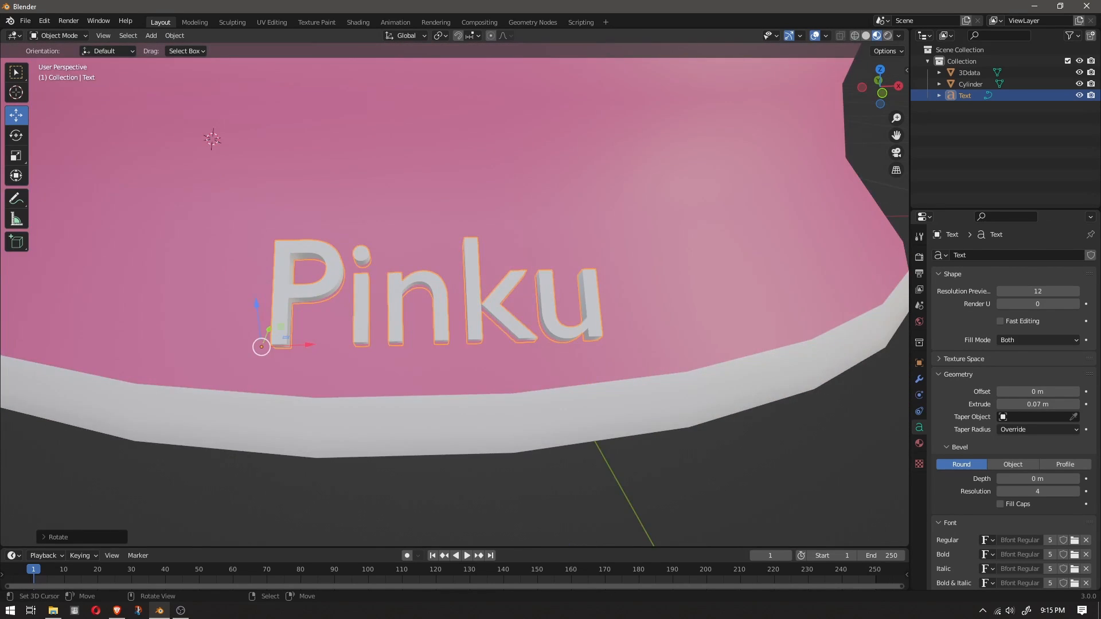
{"action": "scroll", "coordinate": [454, 296], "scroll_direction": "up", "scroll_amount": 5}
{"action": "scroll", "coordinate": [455, 296], "scroll_direction": "down", "scroll_amount": 6}
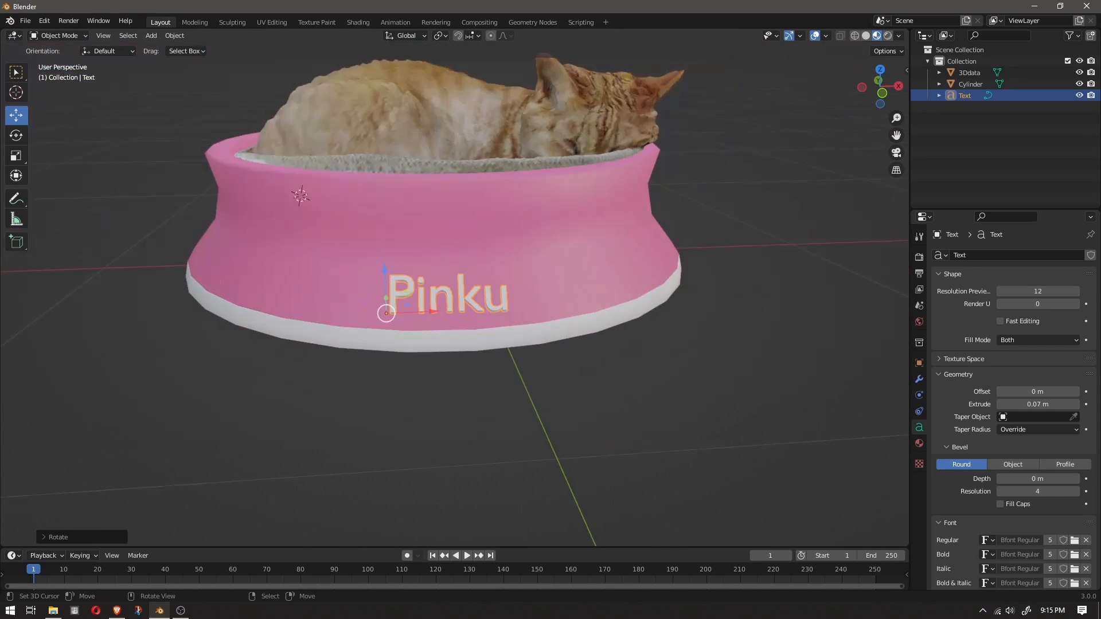
{"action": "scroll", "coordinate": [454, 295], "scroll_direction": "up", "scroll_amount": 2}
{"action": "scroll", "coordinate": [1012, 401], "scroll_direction": "down", "scroll_amount": 3}
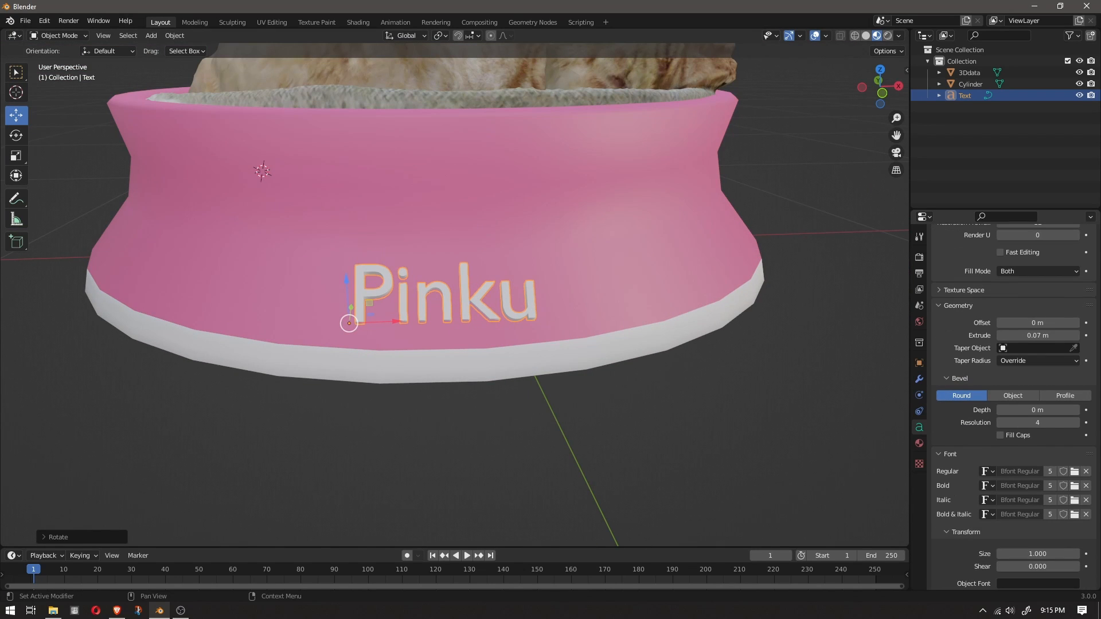
{"action": "left_click", "coordinate": [1074, 472]}
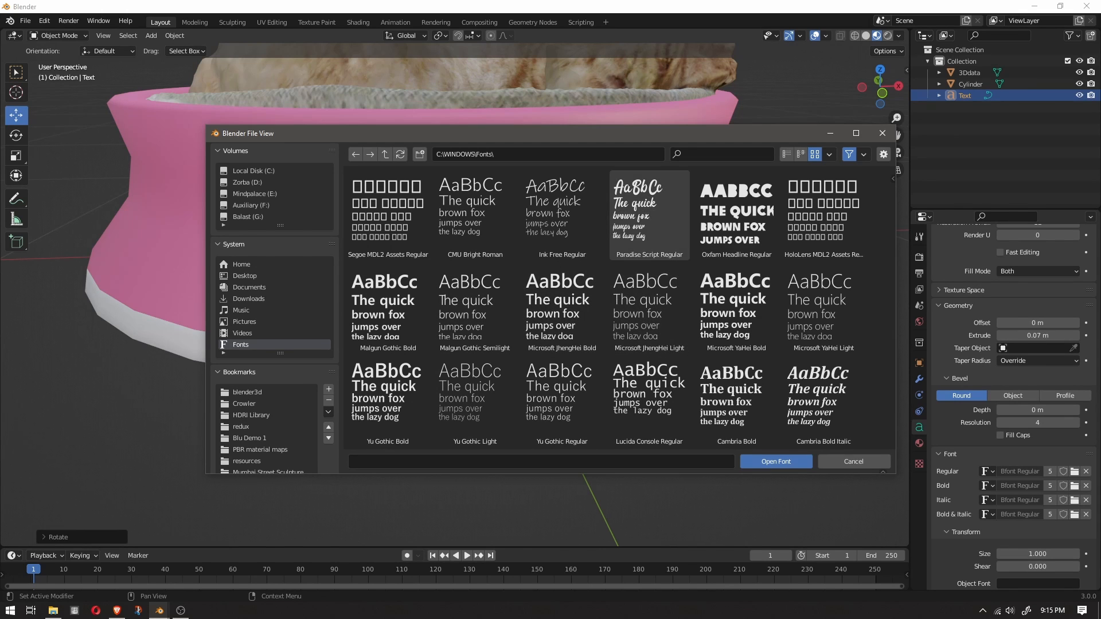
{"action": "double_click", "coordinate": [649, 209]}
Examine the script lettering on the bowl from several angles and distances.
{"action": "middle_click_drag", "start_coordinate": [459, 286], "coordinate": [523, 289]}
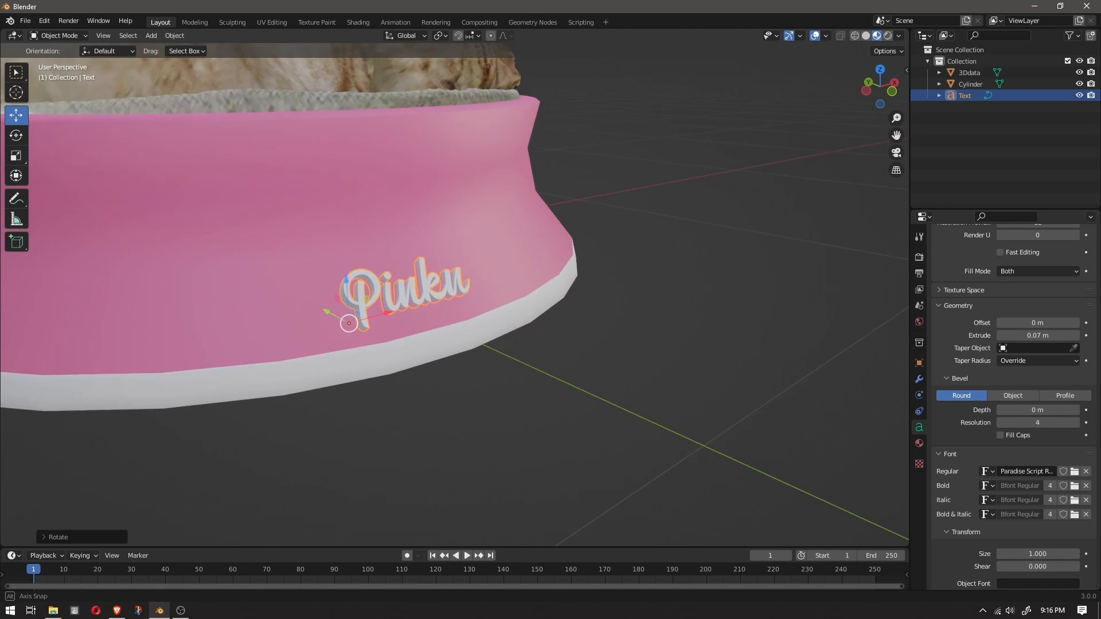
{"action": "scroll", "coordinate": [523, 289], "scroll_direction": "down", "scroll_amount": 6}
{"action": "right_click", "coordinate": [530, 298]}
{"action": "scroll", "coordinate": [530, 298], "scroll_direction": "up", "scroll_amount": 1}
{"action": "scroll", "coordinate": [455, 292], "scroll_direction": "up", "scroll_amount": 5}
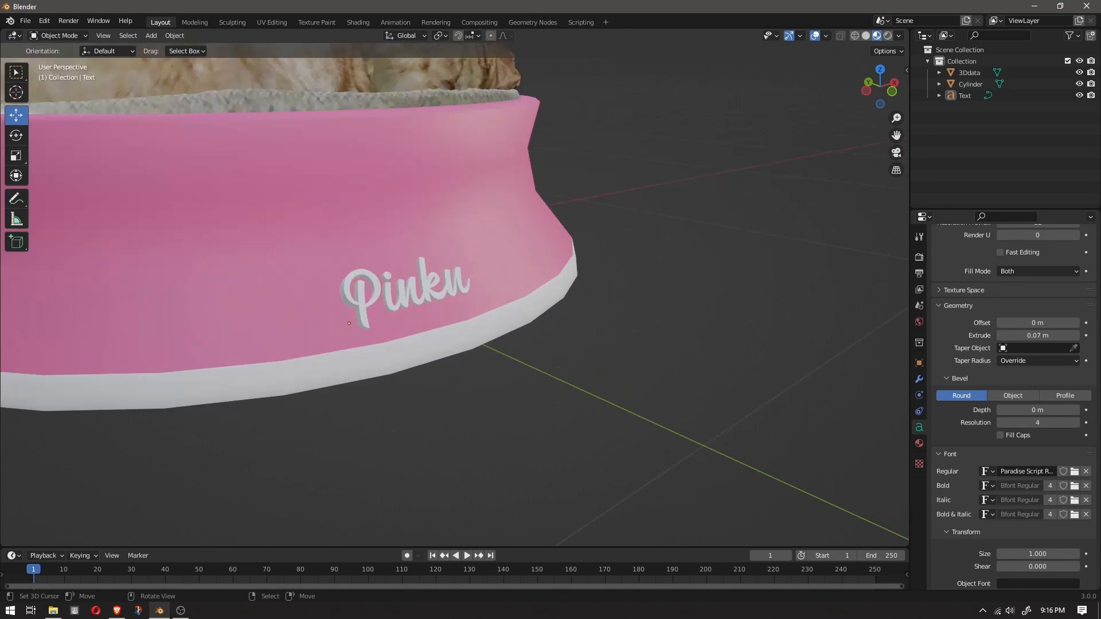
{"action": "right_click", "coordinate": [405, 294]}
{"action": "middle_click_drag", "start_coordinate": [404, 294], "coordinate": [379, 298]}
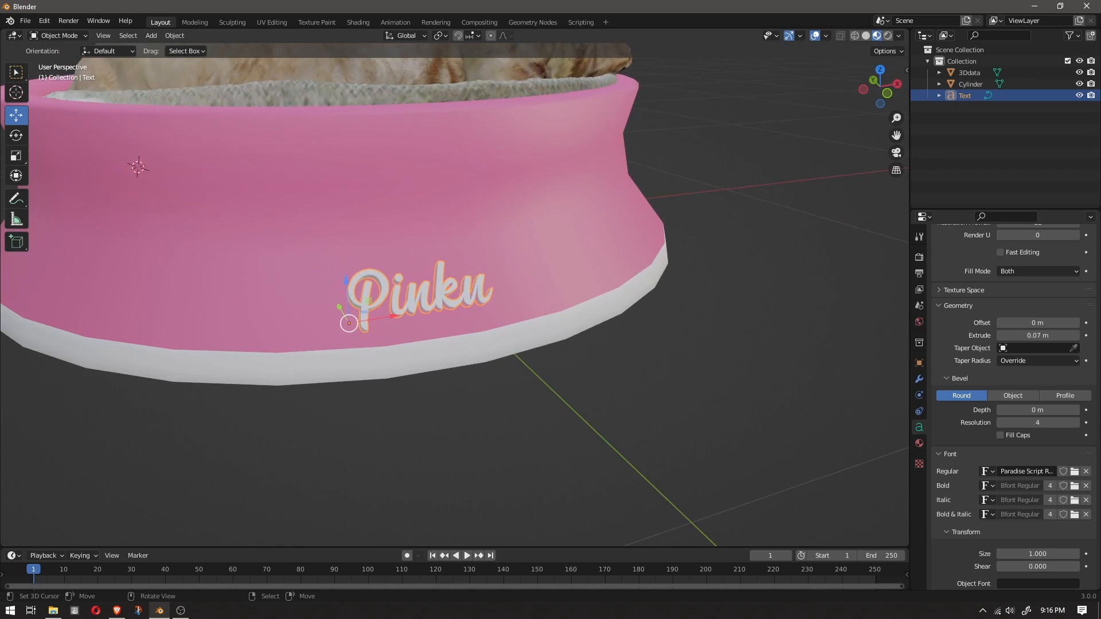
{"action": "scroll", "coordinate": [378, 298], "scroll_direction": "up", "scroll_amount": 9}
{"action": "scroll", "coordinate": [454, 295], "scroll_direction": "down", "scroll_amount": 9}
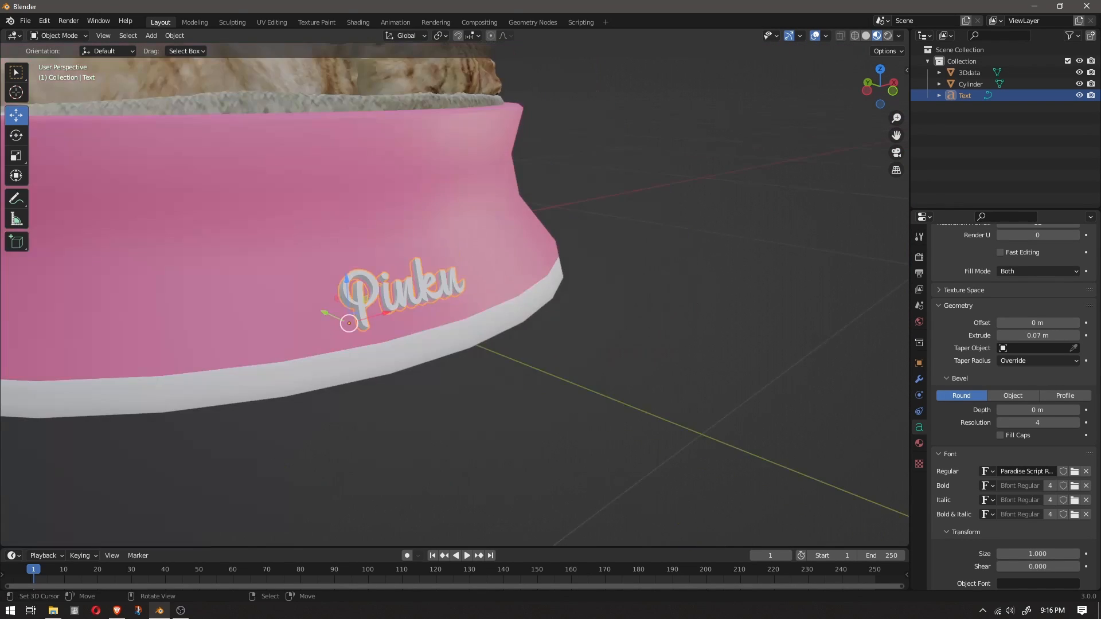
{"action": "scroll", "coordinate": [458, 293], "scroll_direction": "up", "scroll_amount": 3}
{"action": "middle_click_drag", "start_coordinate": [458, 293], "coordinate": [488, 269]}
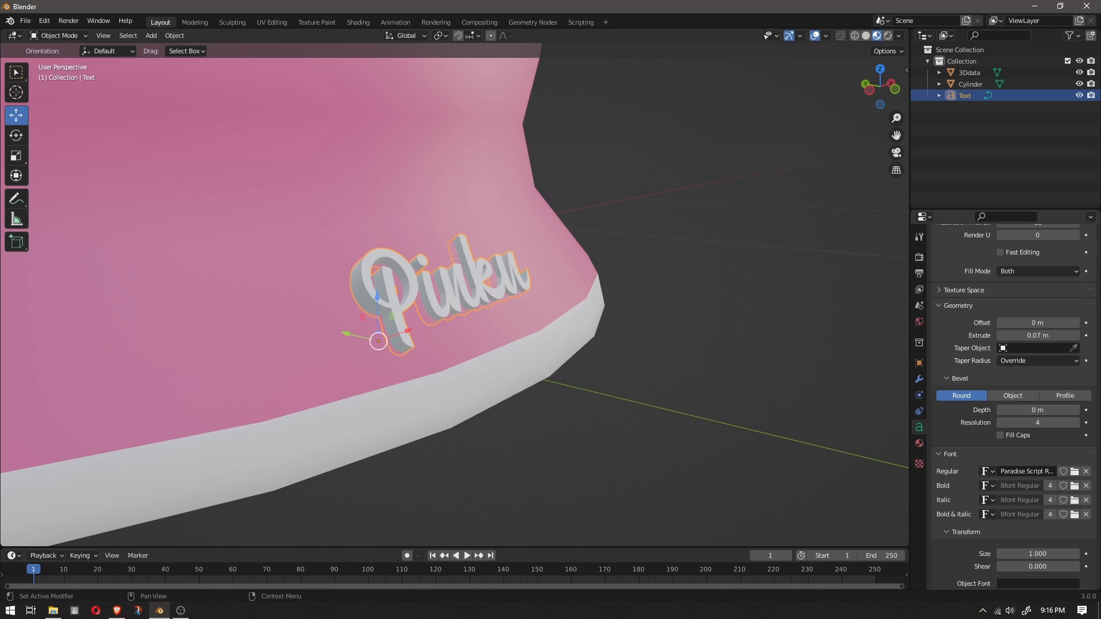
{"action": "scroll", "coordinate": [1009, 401], "scroll_direction": "down", "scroll_amount": 3}
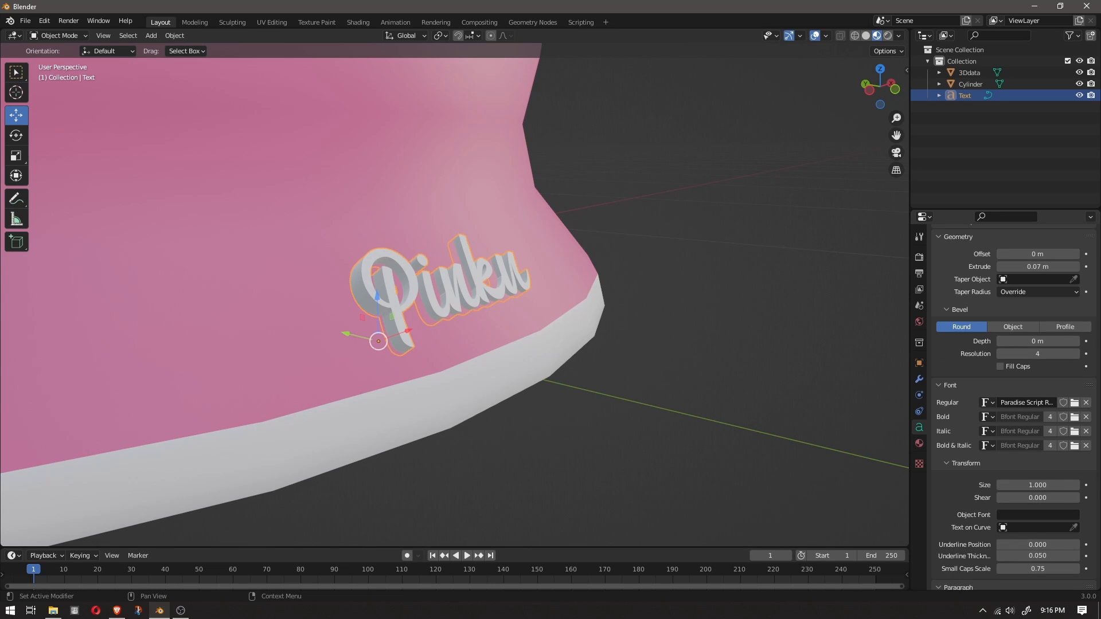
Bevel the lettering with a depth of 0.01 m and a bevel resolution of 3.
{"action": "scroll", "coordinate": [1009, 401], "scroll_direction": "up", "scroll_amount": 4}
{"action": "left_click", "coordinate": [958, 329]}
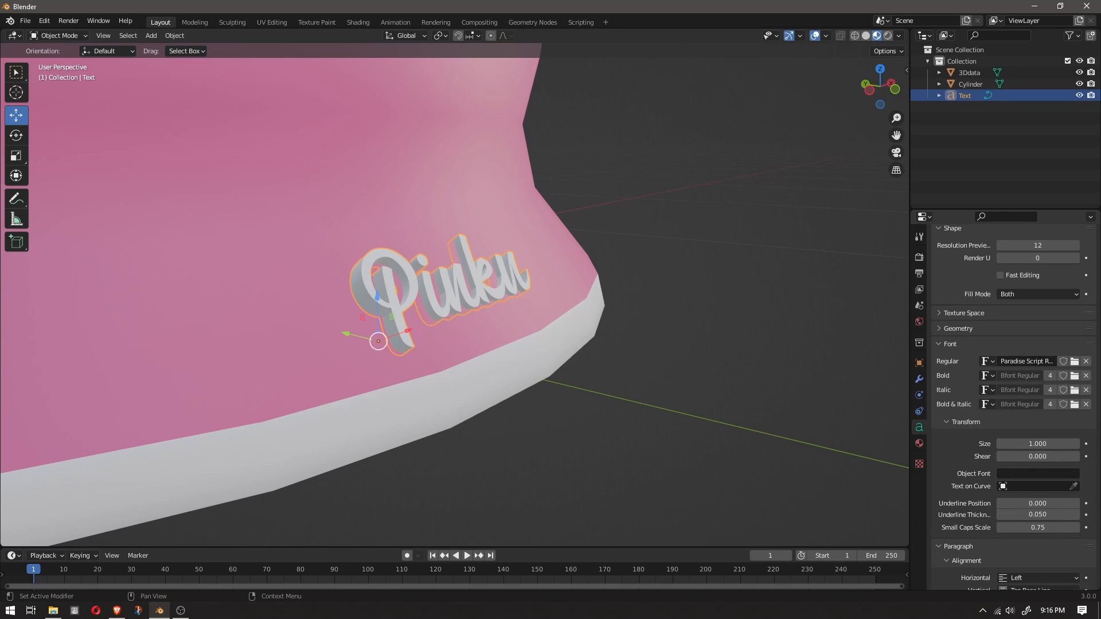
{"action": "left_click", "coordinate": [952, 344]}
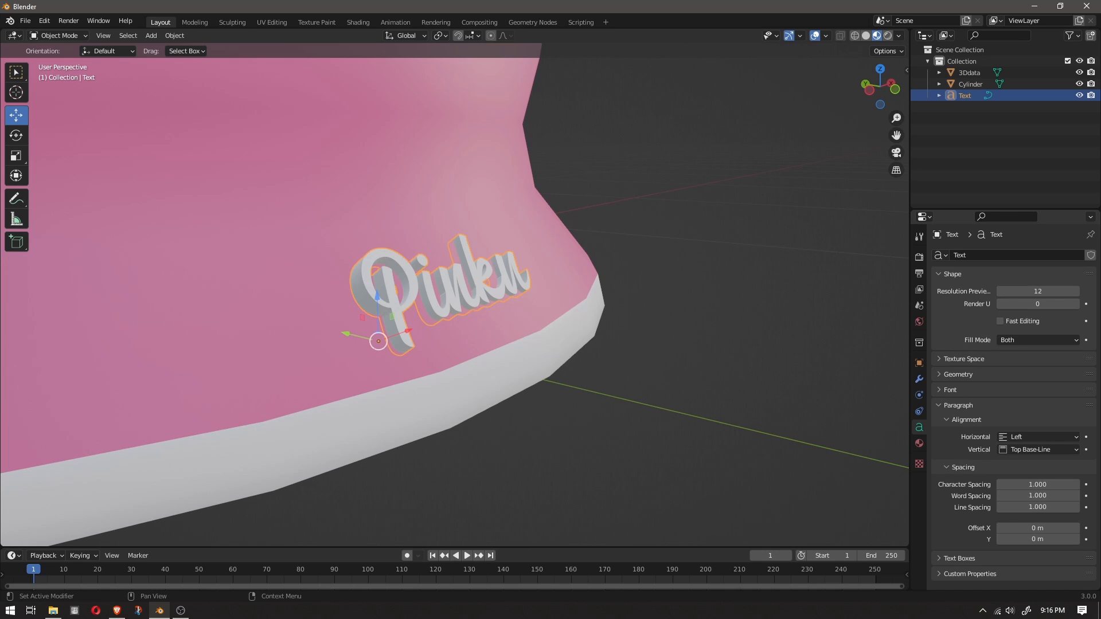
{"action": "left_click", "coordinate": [957, 374]}
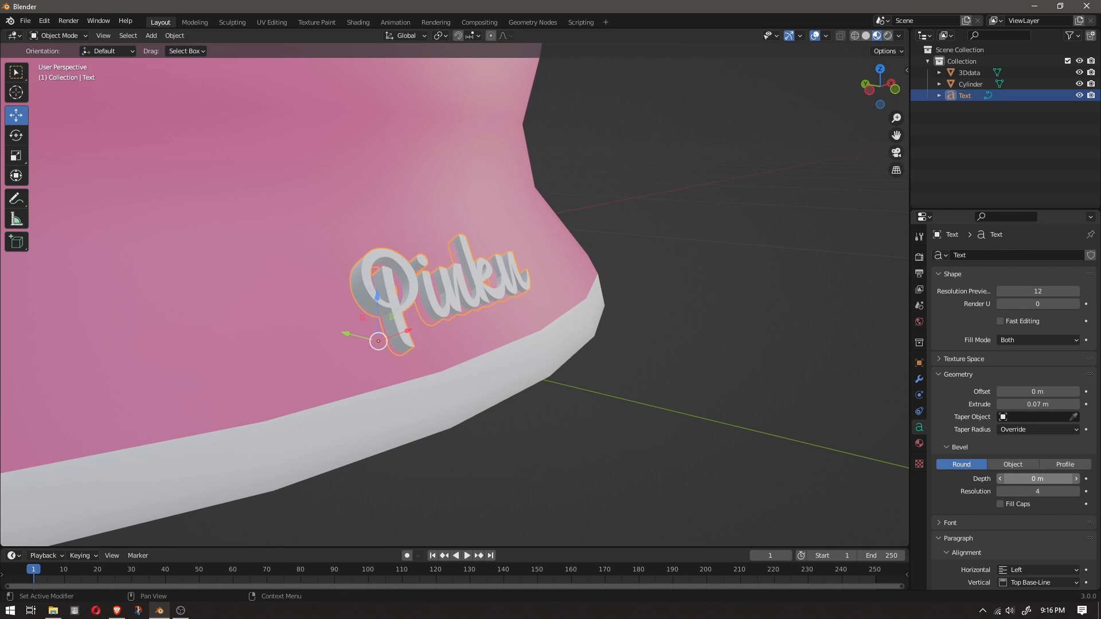
{"action": "mouse_move", "coordinate": [1037, 478]}
{"action": "left_mouse_down"}
{"action": "mouse_move", "coordinate": [1055, 479]}
{"action": "mouse_move", "coordinate": [1036, 479]}
{"action": "left_mouse_up"}
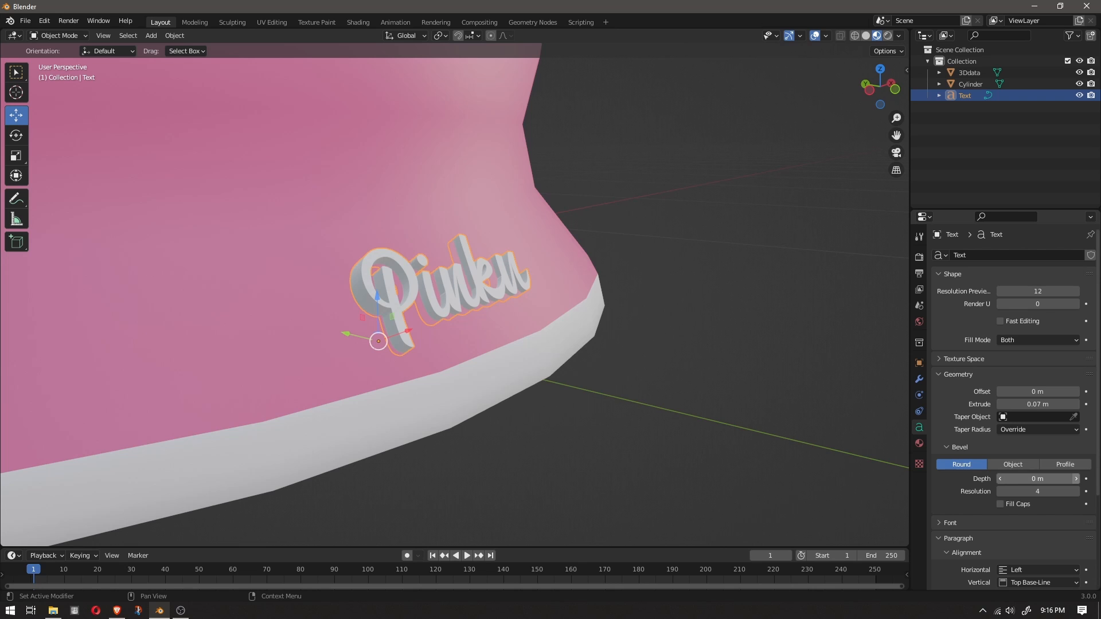
{"action": "left_click", "coordinate": [1076, 479]}
{"action": "scroll", "coordinate": [455, 294], "scroll_direction": "up", "scroll_amount": 6}
{"action": "scroll", "coordinate": [455, 294], "scroll_direction": "down", "scroll_amount": 2}
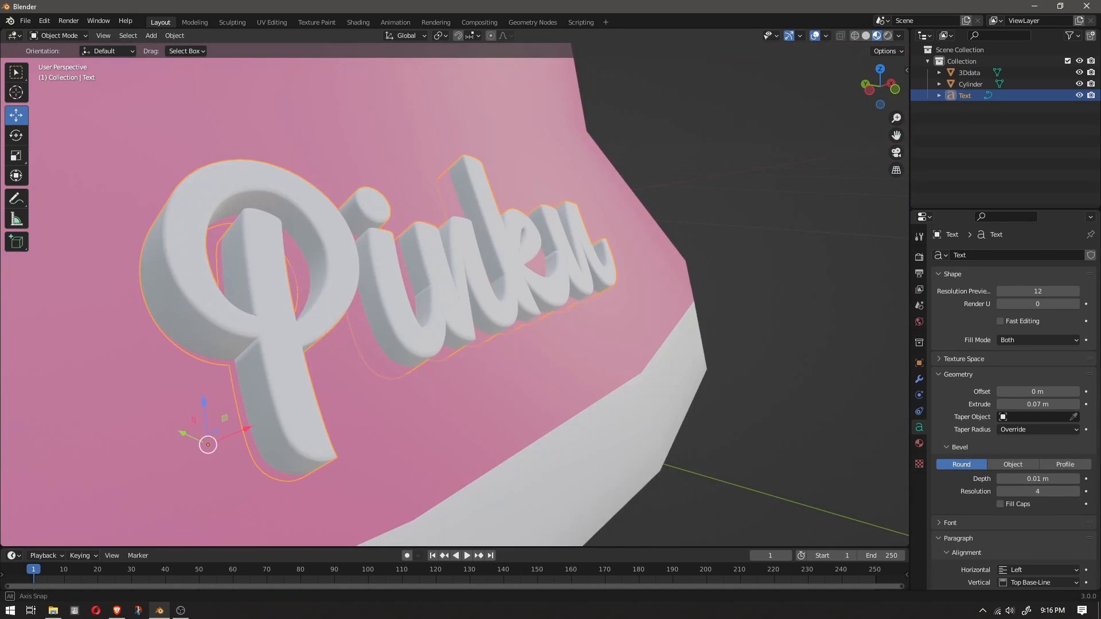
{"action": "middle_click_drag", "start_coordinate": [454, 295], "coordinate": [438, 266]}
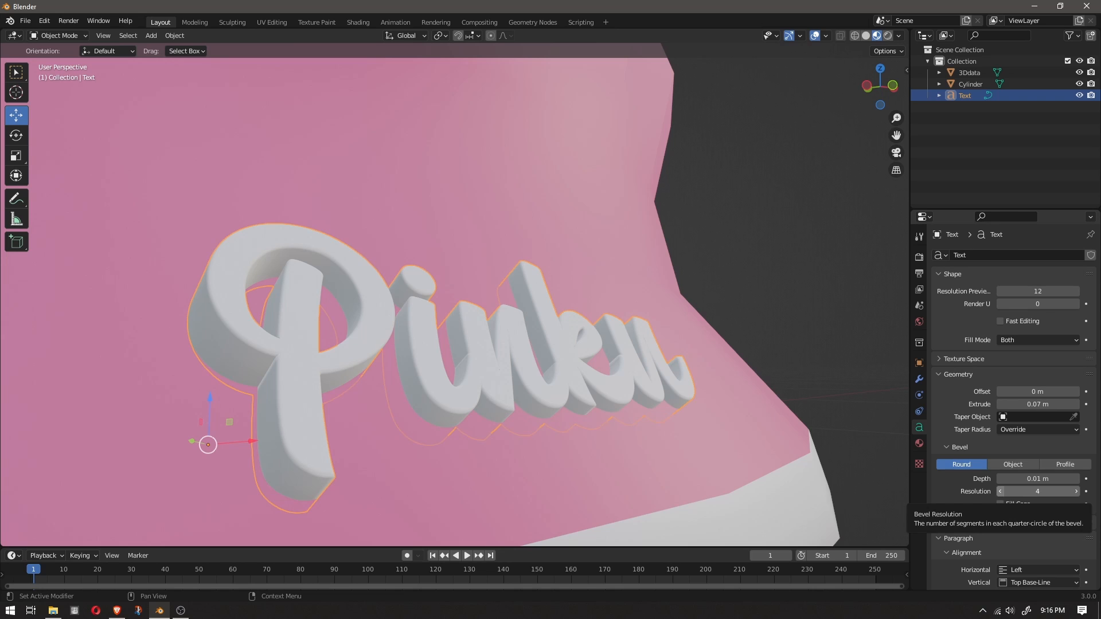
{"action": "left_click", "coordinate": [1000, 492]}
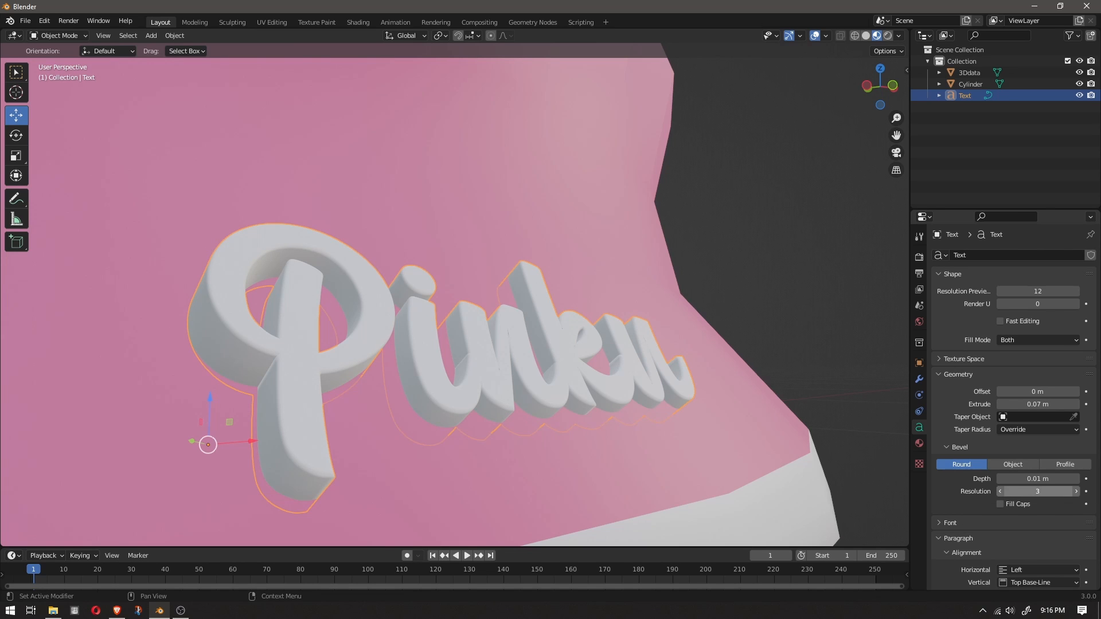
{"action": "scroll", "coordinate": [454, 295], "scroll_direction": "down", "scroll_amount": 5}
{"action": "scroll", "coordinate": [454, 294], "scroll_direction": "down", "scroll_amount": 3}
{"action": "middle_click_drag", "start_coordinate": [454, 295], "coordinate": [444, 350]}
{"action": "scroll", "coordinate": [403, 305], "scroll_direction": "down", "scroll_amount": 4}
{"action": "middle_click_drag", "start_coordinate": [444, 350], "coordinate": [432, 397], "text": "shift"}
{"action": "middle_click_drag", "start_coordinate": [433, 397], "coordinate": [430, 413]}
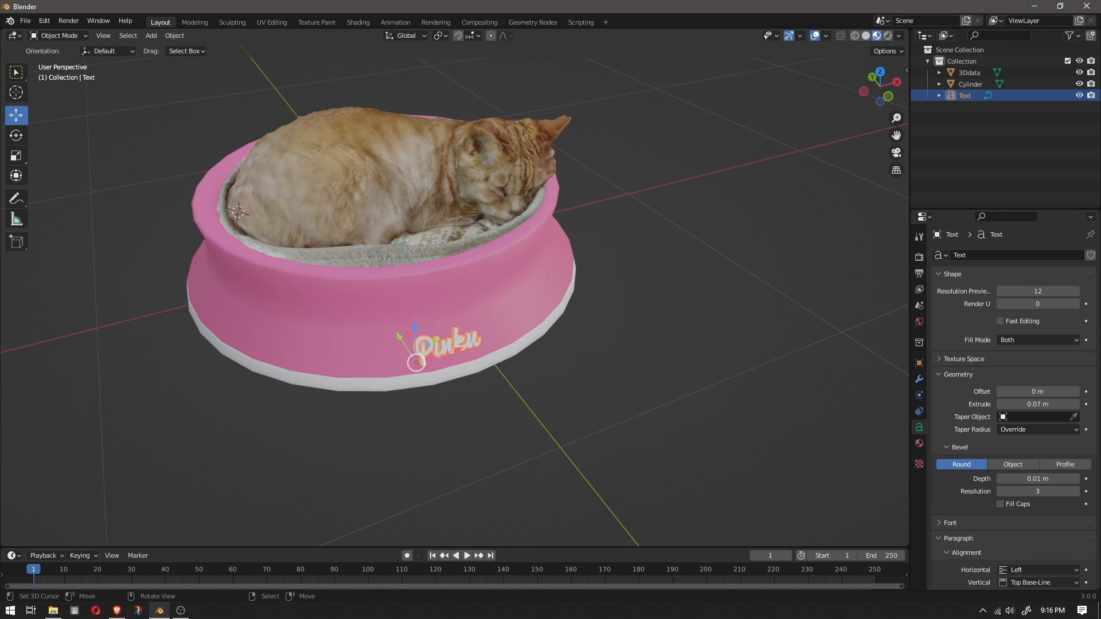
{"action": "key", "text": "g"}
{"action": "left_click", "coordinate": [75, 187]}
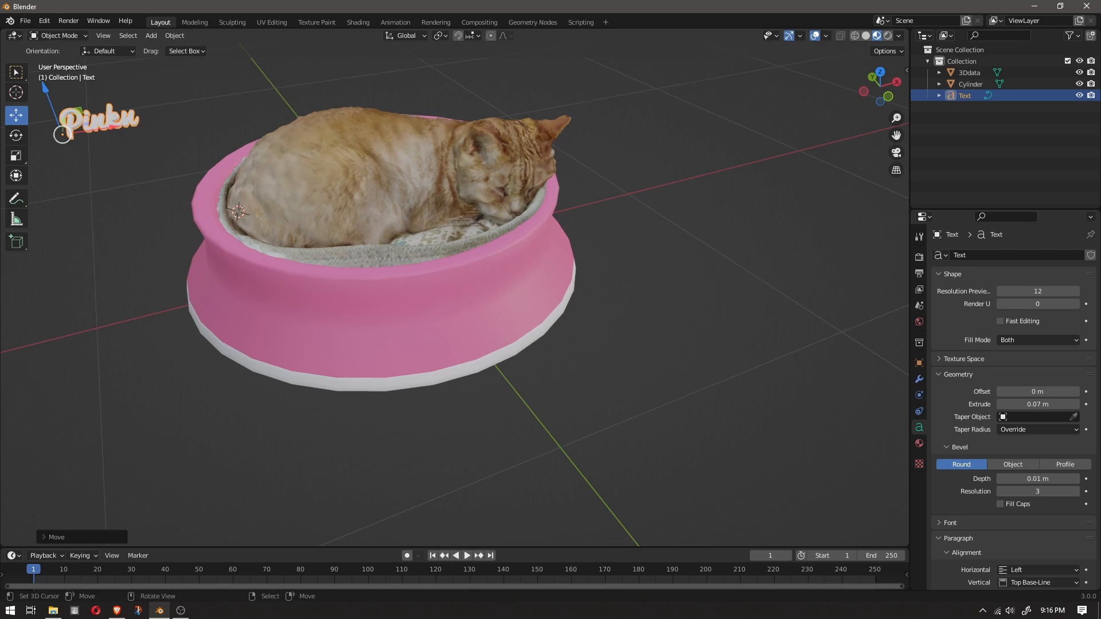
{"action": "key", "text": "ctrl+z"}
Assign the existing Material.002 to the lettering on the bowl.
{"action": "key", "text": "alt+a"}
{"action": "mouse_move", "coordinate": [441, 356]}
{"action": "middle_mouse_down"}
{"action": "mouse_move", "coordinate": [422, 335]}
{"action": "mouse_move", "coordinate": [448, 354]}
{"action": "middle_mouse_up"}
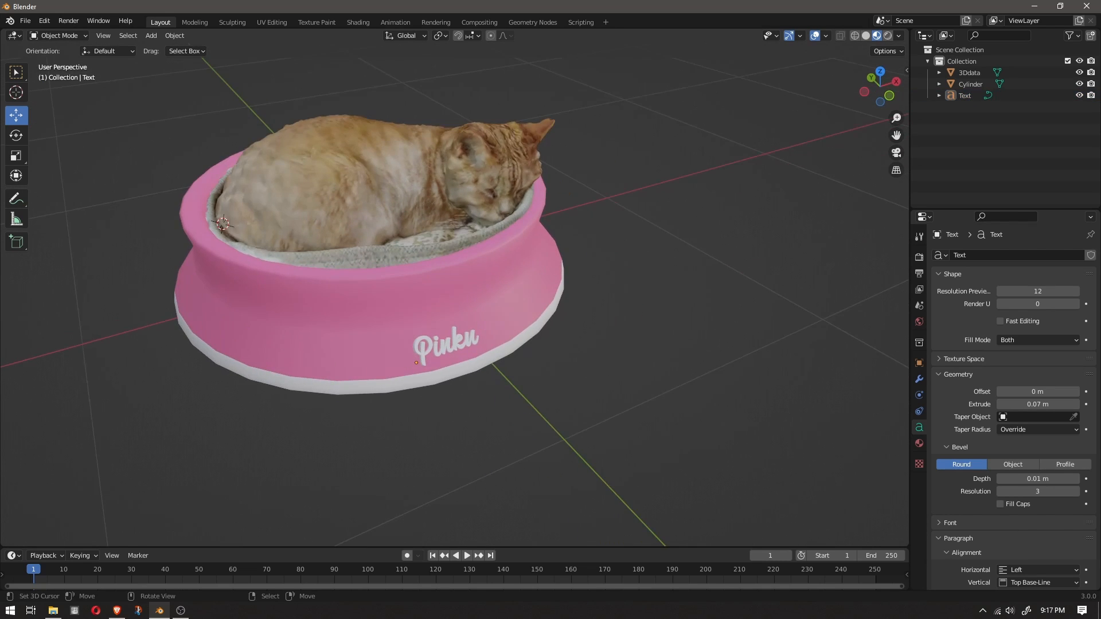
{"action": "left_click", "coordinate": [421, 347]}
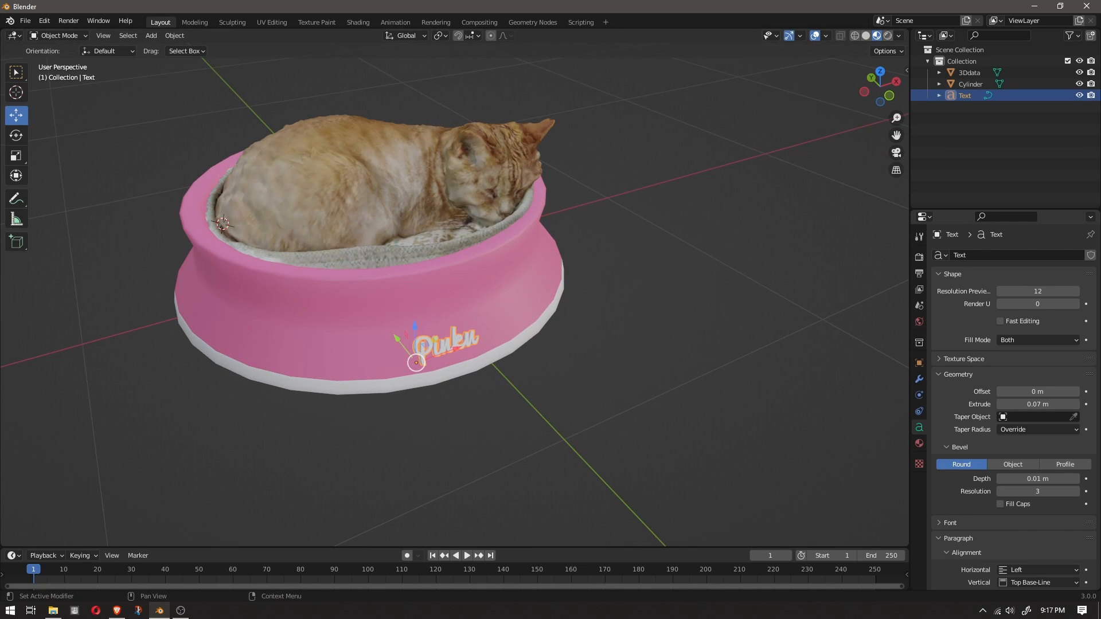
{"action": "left_click", "coordinate": [919, 444]}
{"action": "left_click", "coordinate": [940, 304]}
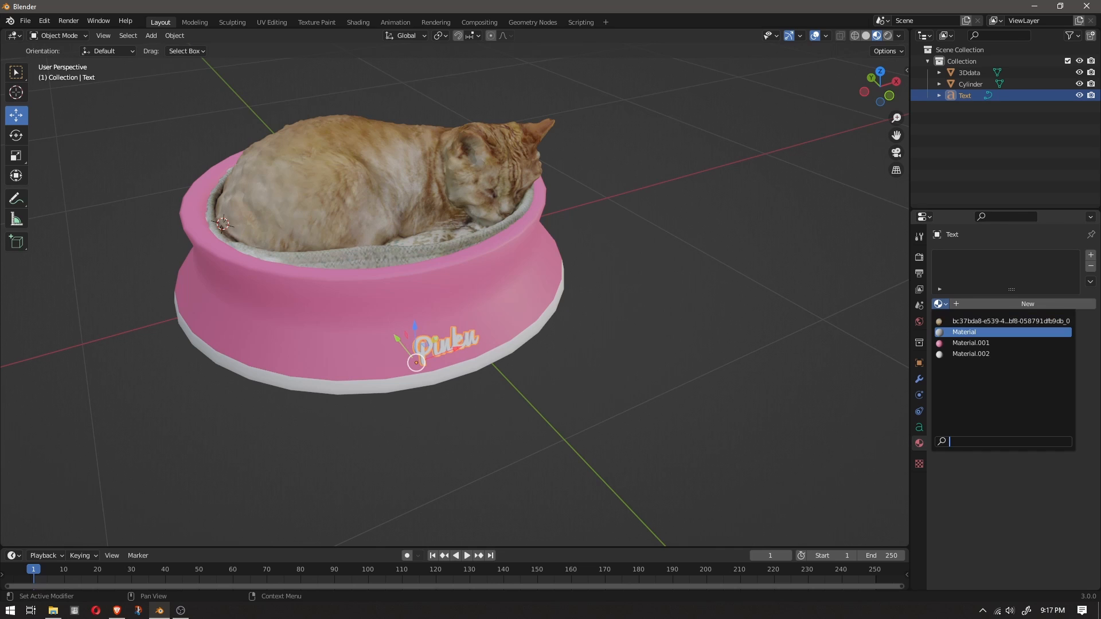
{"action": "left_click", "coordinate": [971, 353]}
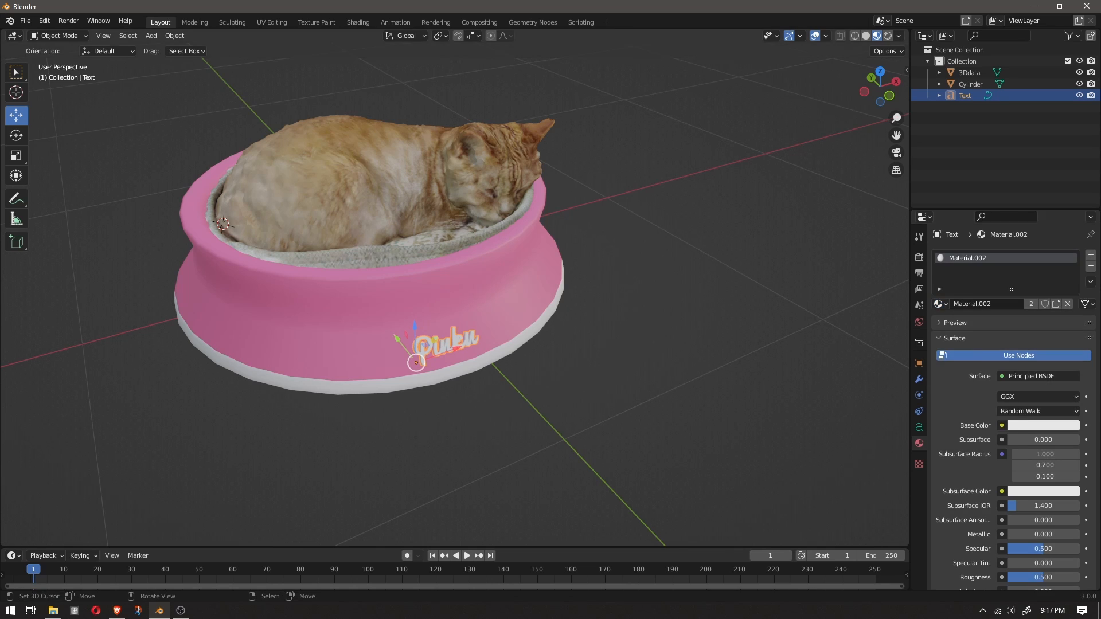
Make Material.002 shiny metal with Metallic at 0.984 and Roughness at 0.122.
{"action": "scroll", "coordinate": [1012, 401], "scroll_direction": "down", "scroll_amount": 2}
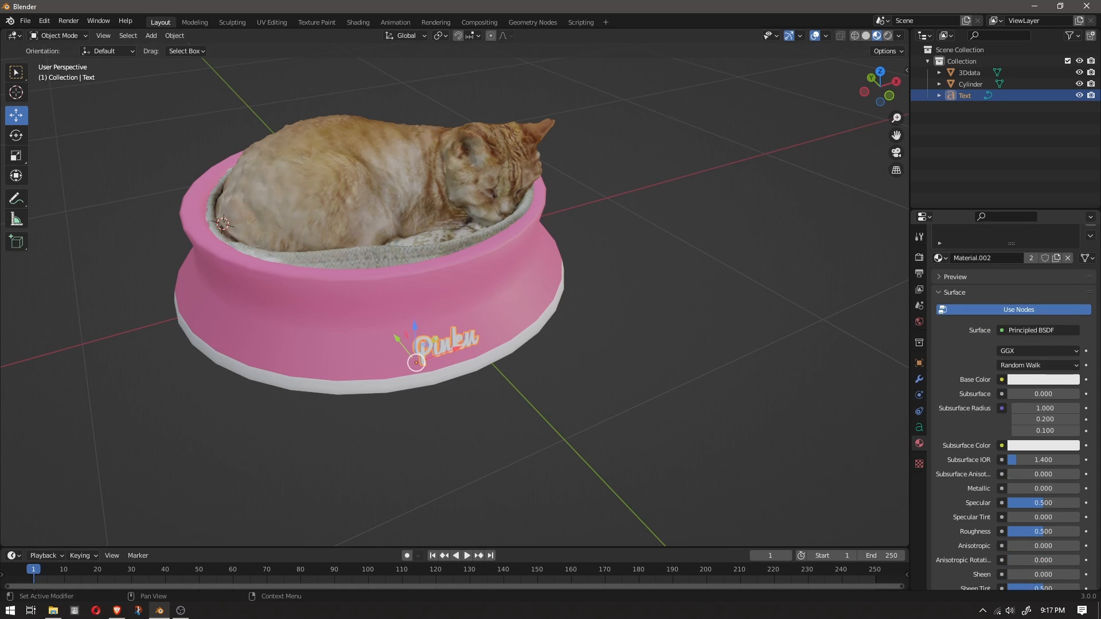
{"action": "left_click_drag", "start_coordinate": [1016, 489], "coordinate": [1077, 488]}
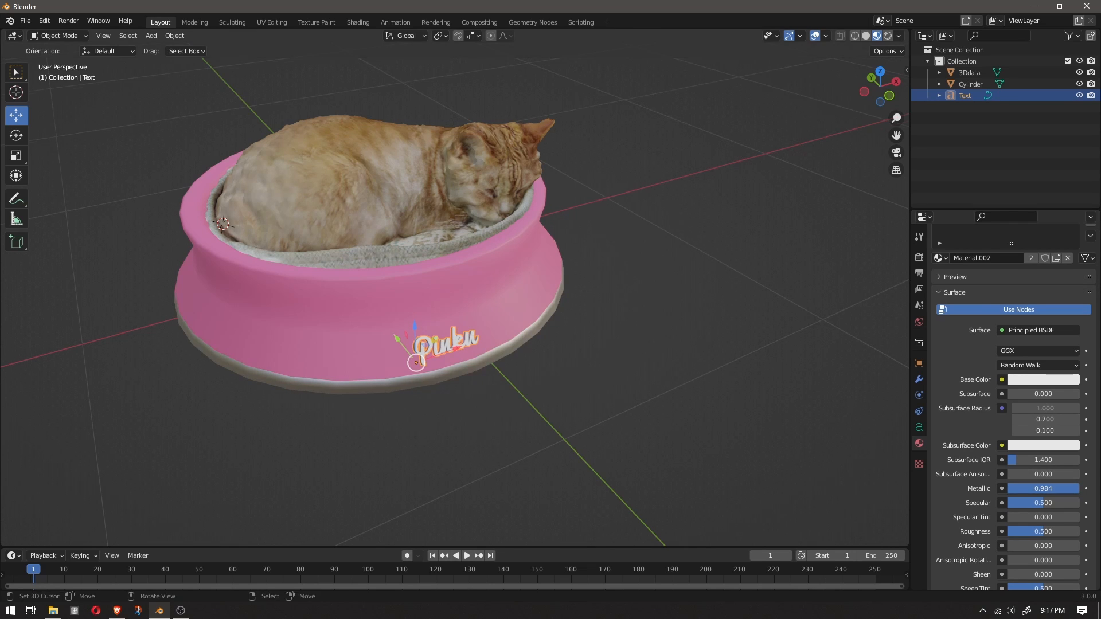
{"action": "mouse_move", "coordinate": [688, 424]}
{"action": "middle_mouse_down"}
{"action": "mouse_move", "coordinate": [679, 387]}
{"action": "mouse_move", "coordinate": [688, 402]}
{"action": "middle_mouse_up"}
{"action": "left_click_drag", "start_coordinate": [1050, 531], "coordinate": [1017, 532]}
Set the base color of Material.002 to a deep pink with hue 0.971, saturation 0.819 and value 0.800.
{"action": "left_click", "coordinate": [1042, 380]}
{"action": "left_click_drag", "start_coordinate": [1013, 288], "coordinate": [1027, 279]}
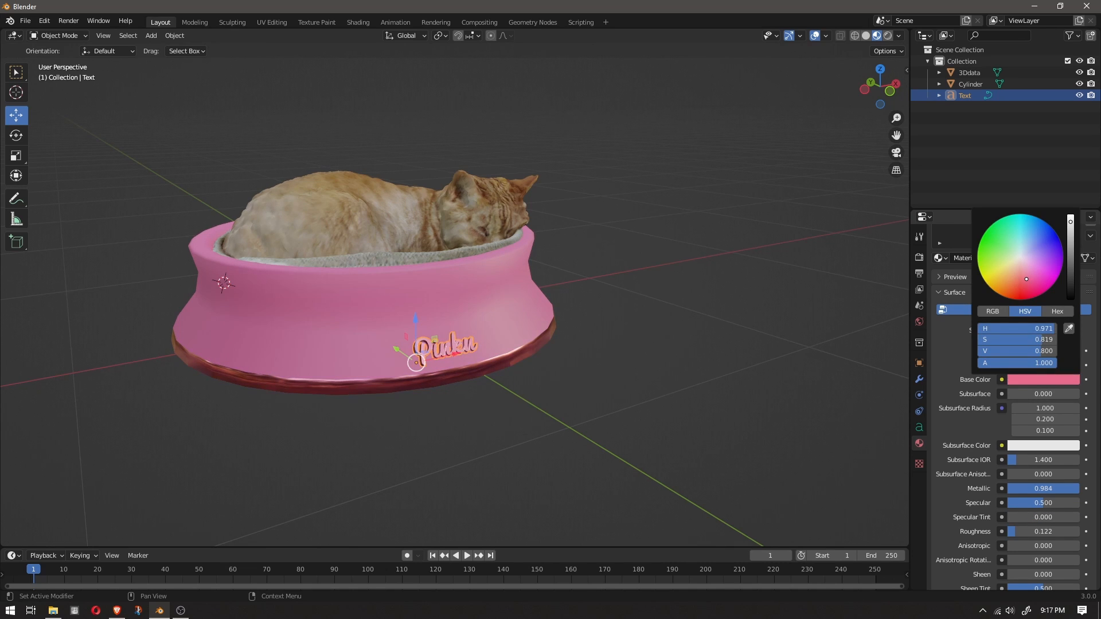
{"action": "left_click", "coordinate": [694, 367]}
{"action": "mouse_move", "coordinate": [694, 366]}
{"action": "middle_mouse_down"}
{"action": "mouse_move", "coordinate": [600, 346]}
{"action": "mouse_move", "coordinate": [697, 343]}
{"action": "mouse_move", "coordinate": [702, 382]}
{"action": "mouse_move", "coordinate": [657, 354]}
{"action": "mouse_move", "coordinate": [683, 363]}
{"action": "mouse_move", "coordinate": [688, 394]}
{"action": "mouse_move", "coordinate": [739, 367]}
{"action": "mouse_move", "coordinate": [728, 346]}
{"action": "mouse_move", "coordinate": [692, 363]}
{"action": "middle_mouse_up"}
Select the cat scan and turn on the Statistics overlay in the viewport.
{"action": "right_click", "coordinate": [392, 224]}
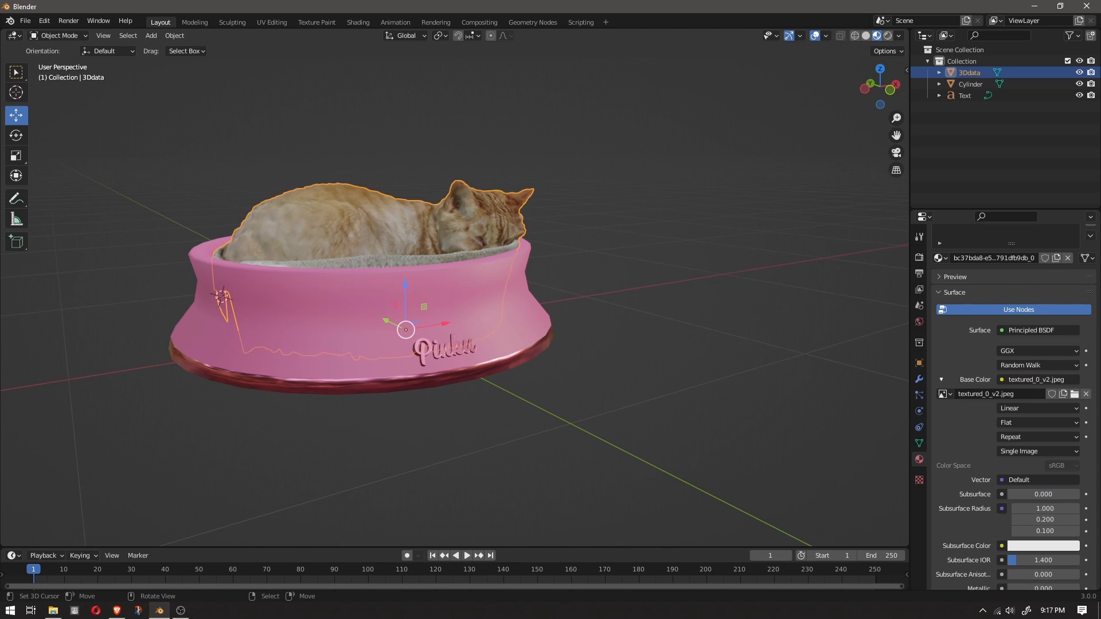
{"action": "middle_click_drag", "start_coordinate": [413, 258], "coordinate": [474, 309]}
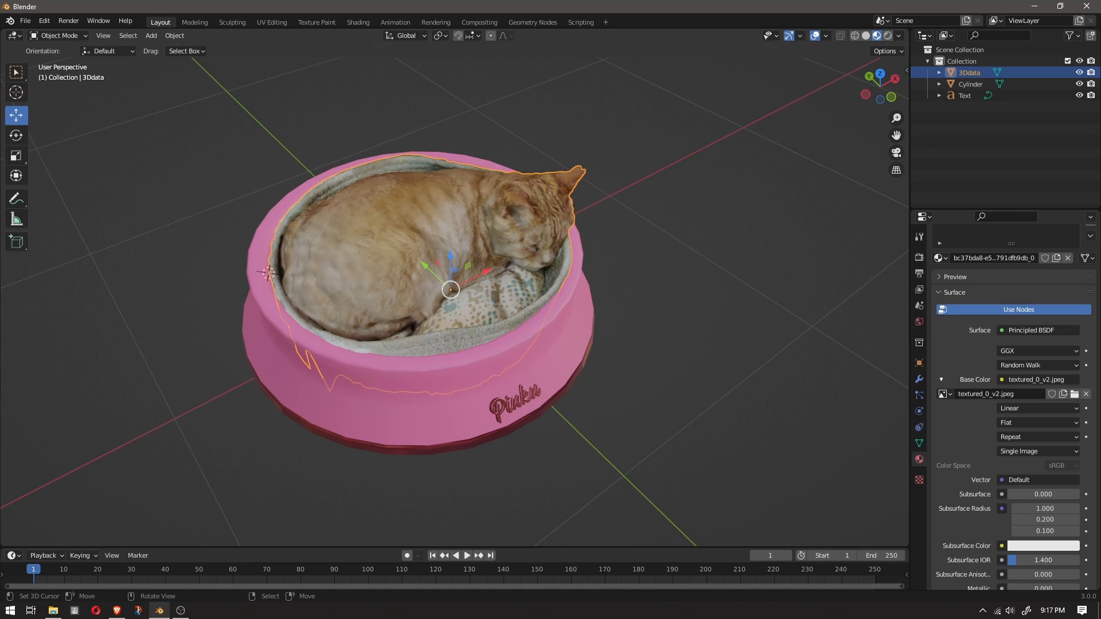
{"action": "left_click", "coordinate": [826, 35]}
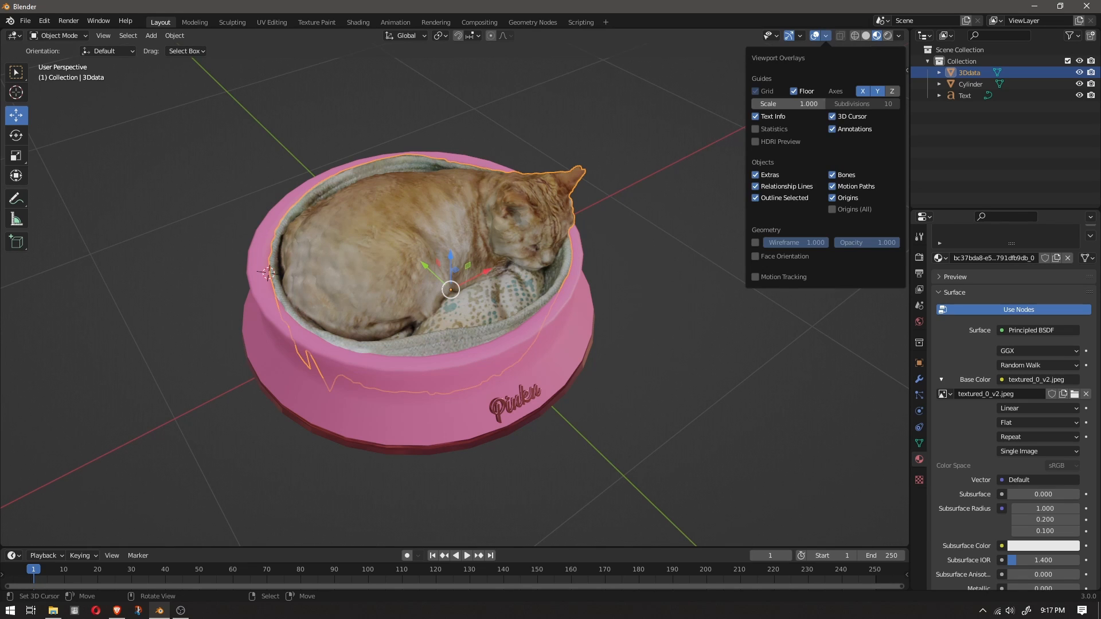
{"action": "left_click", "coordinate": [771, 129]}
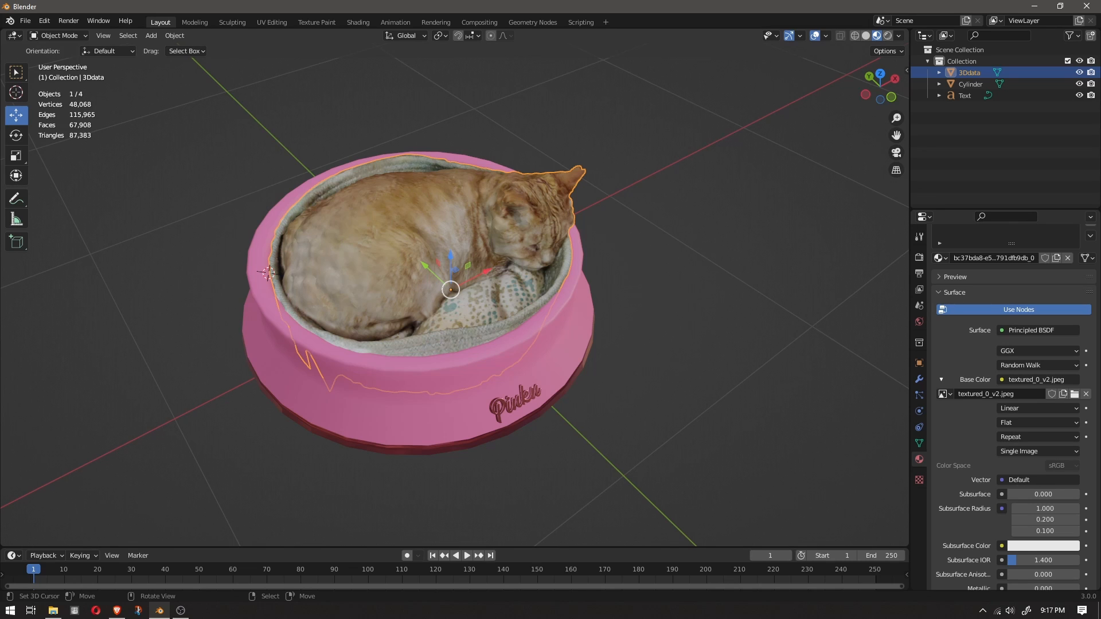
Check the geometry statistics of the cat scan and of the bowl in Edit Mode.
{"action": "right_click", "coordinate": [436, 384]}
{"action": "right_click", "coordinate": [430, 258]}
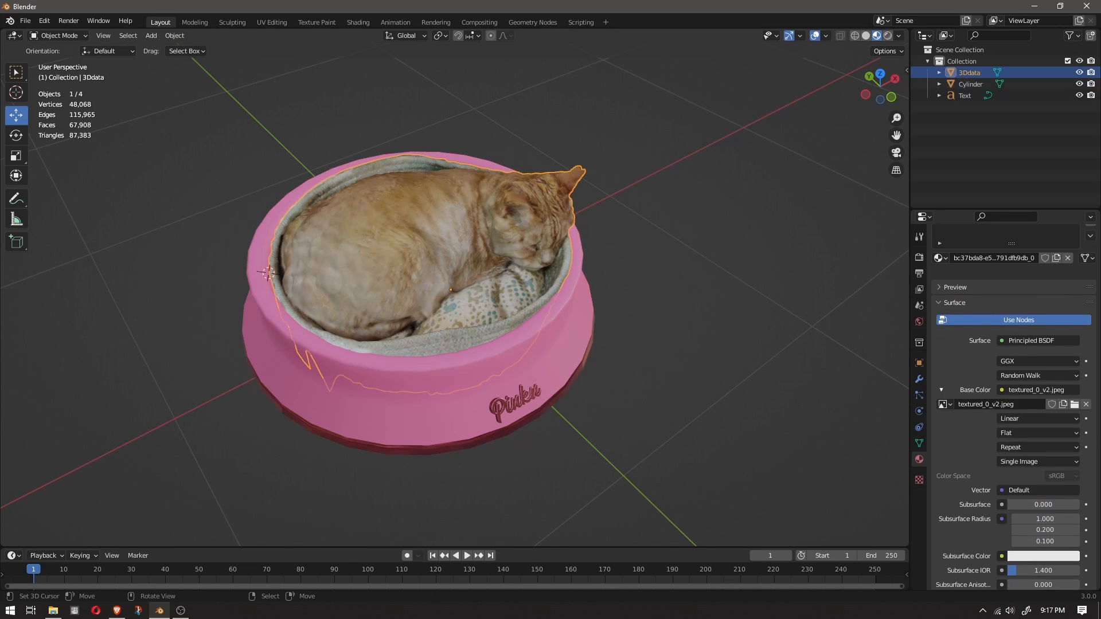
{"action": "key", "text": "Tab"}
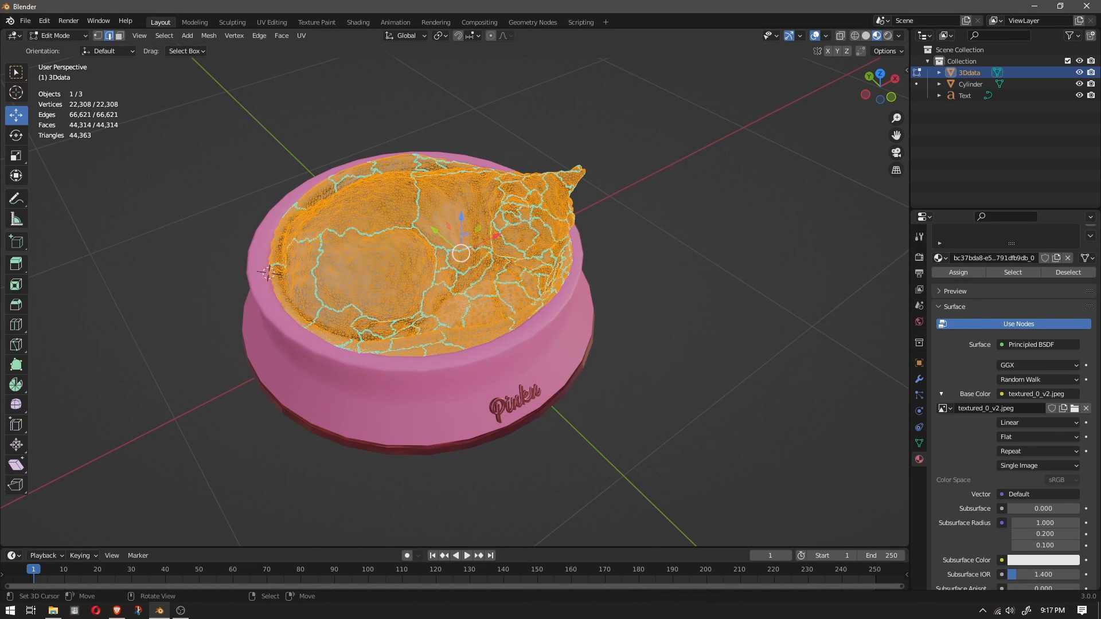
{"action": "key", "text": "Tab"}
{"action": "right_click", "coordinate": [430, 390]}
{"action": "key", "text": "Tab"}
{"action": "key", "text": "a"}
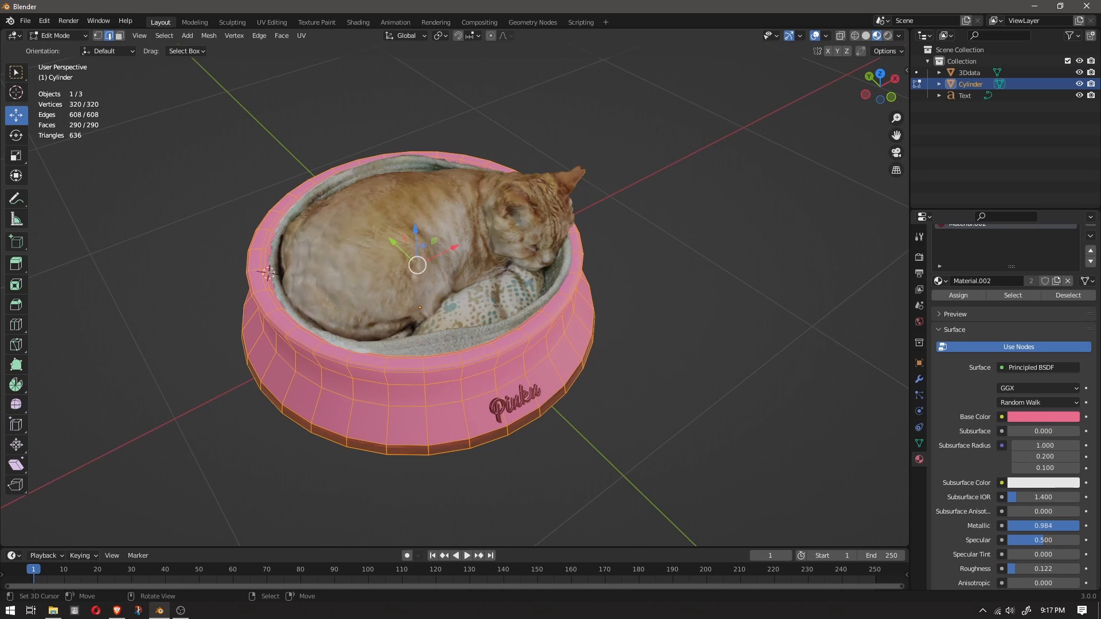
{"action": "key", "text": "Tab"}
Append the letter "a" to the end of the lettering on the bowl.
{"action": "right_click", "coordinate": [515, 403]}
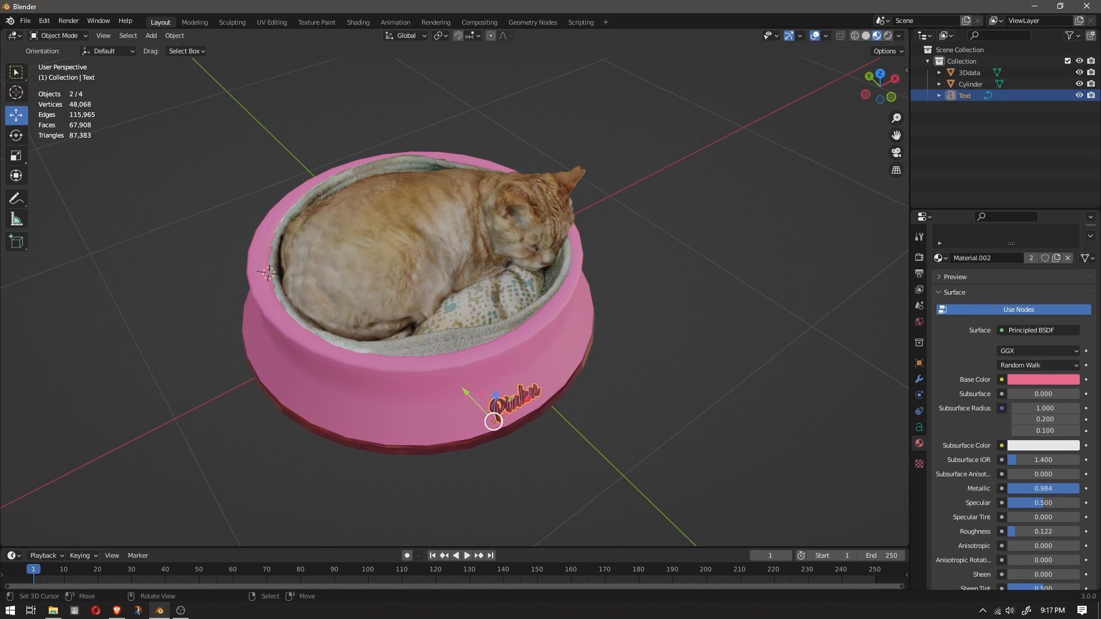
{"action": "key", "text": "Tab"}
{"action": "type", "text": "a"}
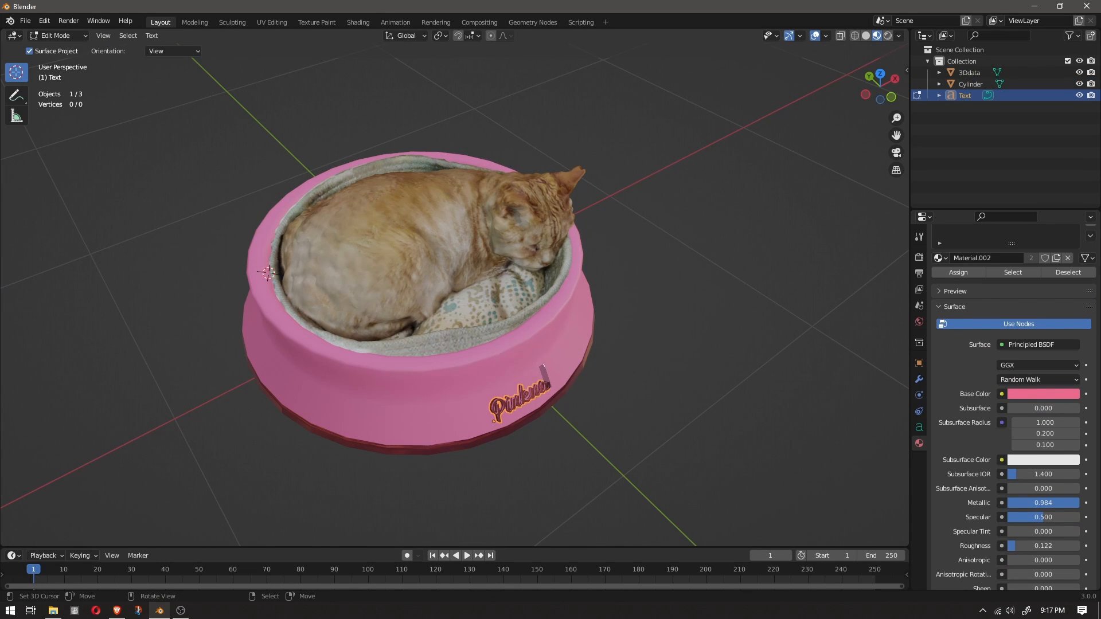
{"action": "key", "text": "Tab"}
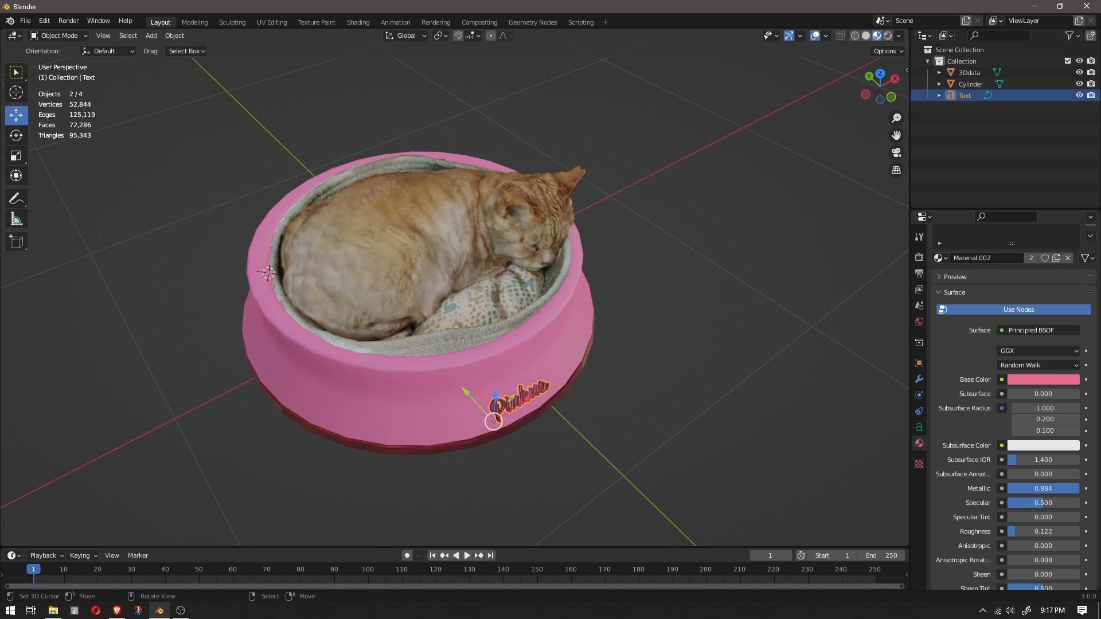
Convert the lettering to a mesh and check its geometry statistics in Edit Mode.
{"action": "right_click", "coordinate": [459, 396]}
{"action": "right_click", "coordinate": [515, 403]}
{"action": "left_click", "coordinate": [175, 35]}
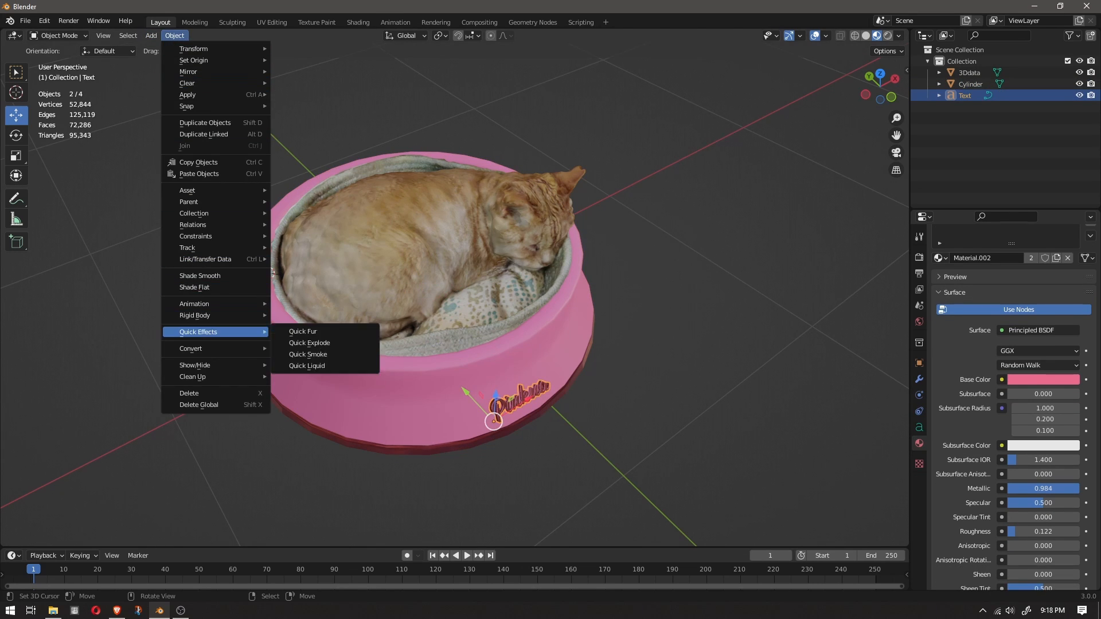
{"action": "mouse_move", "coordinate": [218, 349]}
{"action": "left_click", "coordinate": [296, 360]}
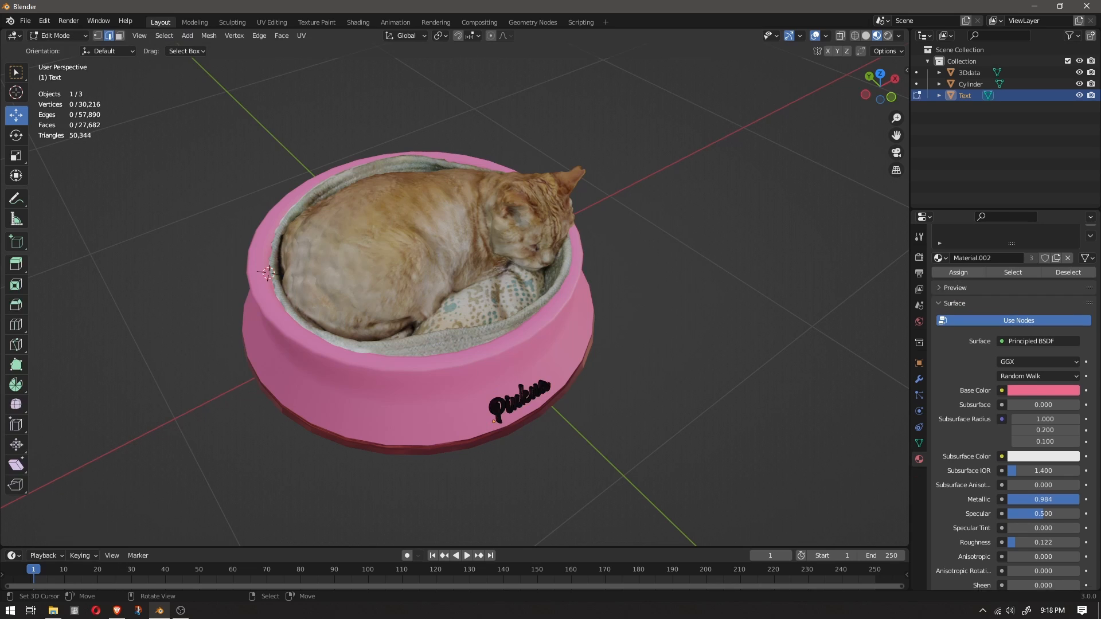
{"action": "key", "text": "Tab"}
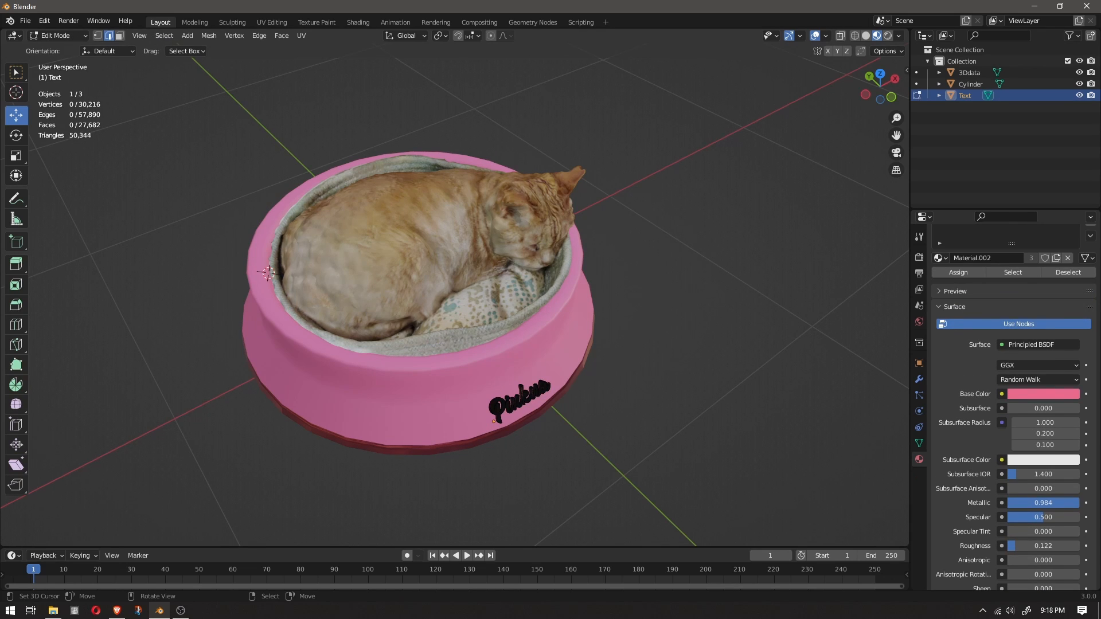
{"action": "key", "text": "Tab"}
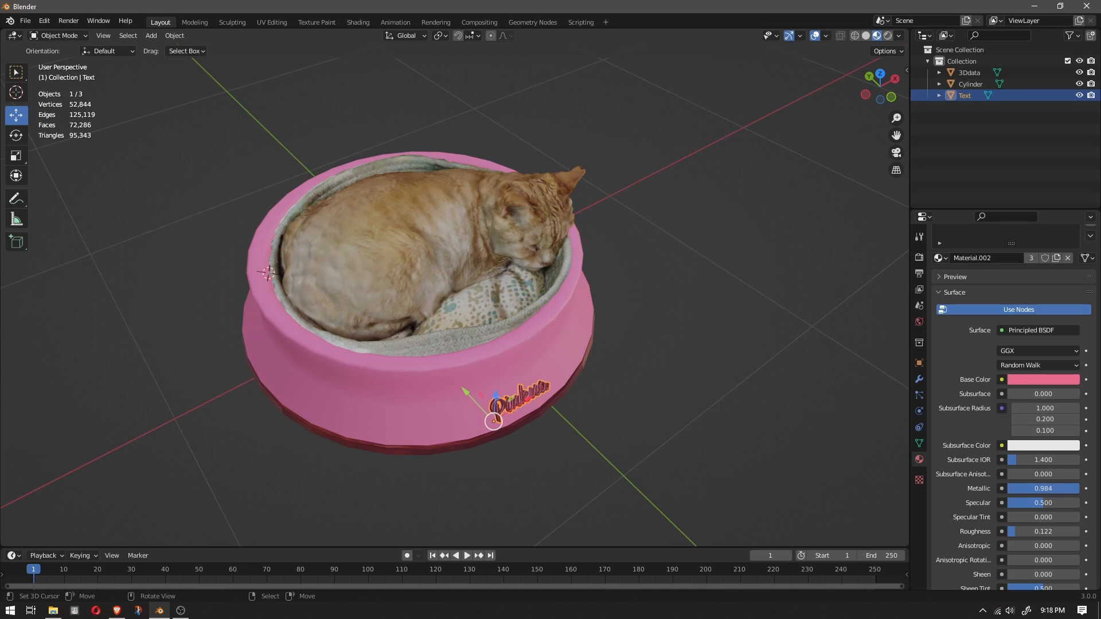
Recheck the cat scan's geometry statistics in Edit Mode from a lower front view.
{"action": "right_click", "coordinate": [429, 253]}
{"action": "middle_click_drag", "start_coordinate": [428, 252], "coordinate": [409, 232]}
{"action": "key", "text": "Tab"}
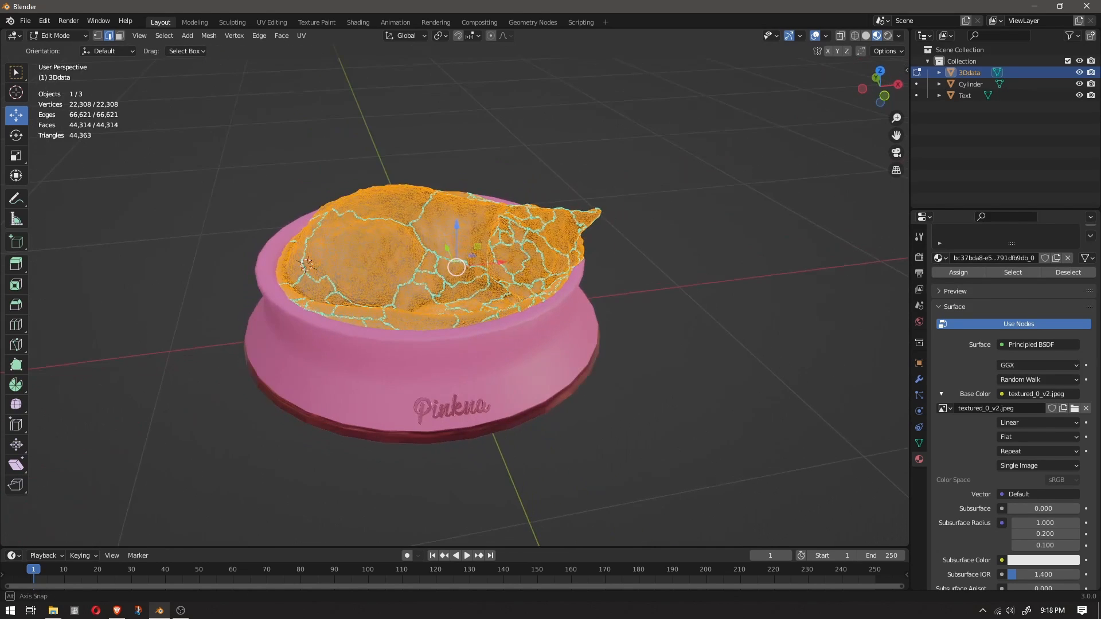
{"action": "key", "text": "Tab"}
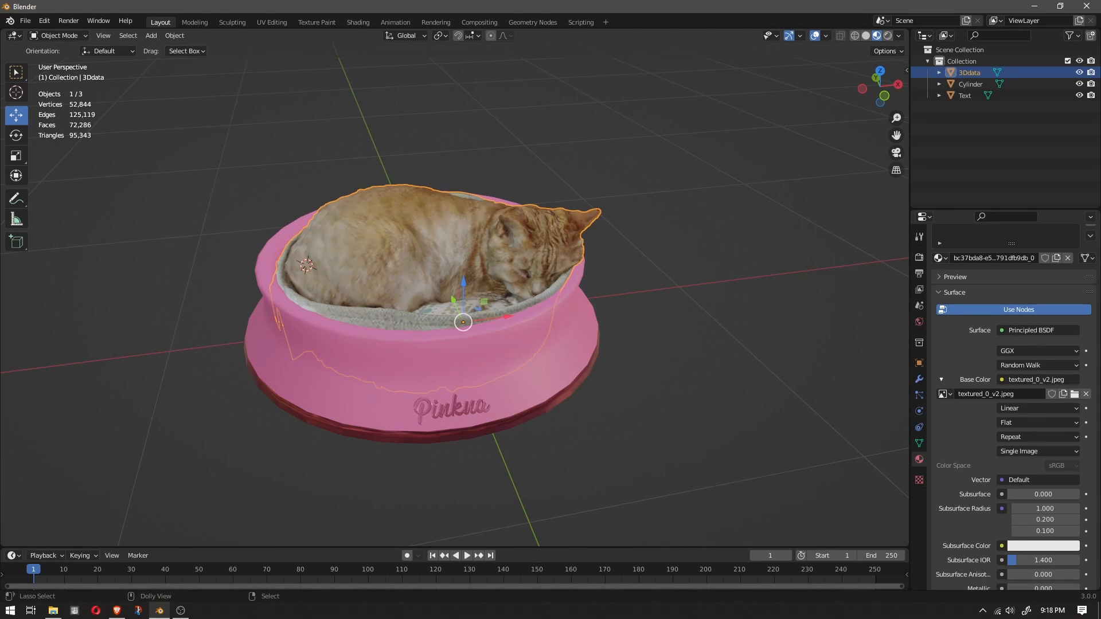
Save the scene as "Sleeping Cat" in the E:\Work\3d\Sleeping Cat folder.
{"action": "key", "text": "ctrl+s"}
{"action": "left_click", "coordinate": [385, 154]}
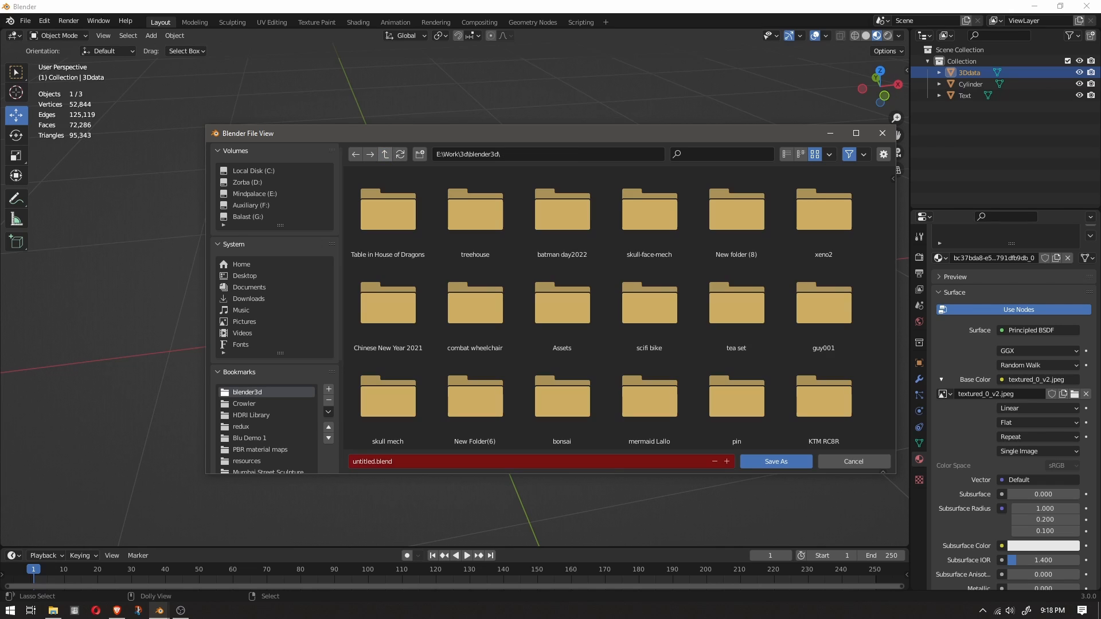
{"action": "left_click", "coordinate": [384, 154]}
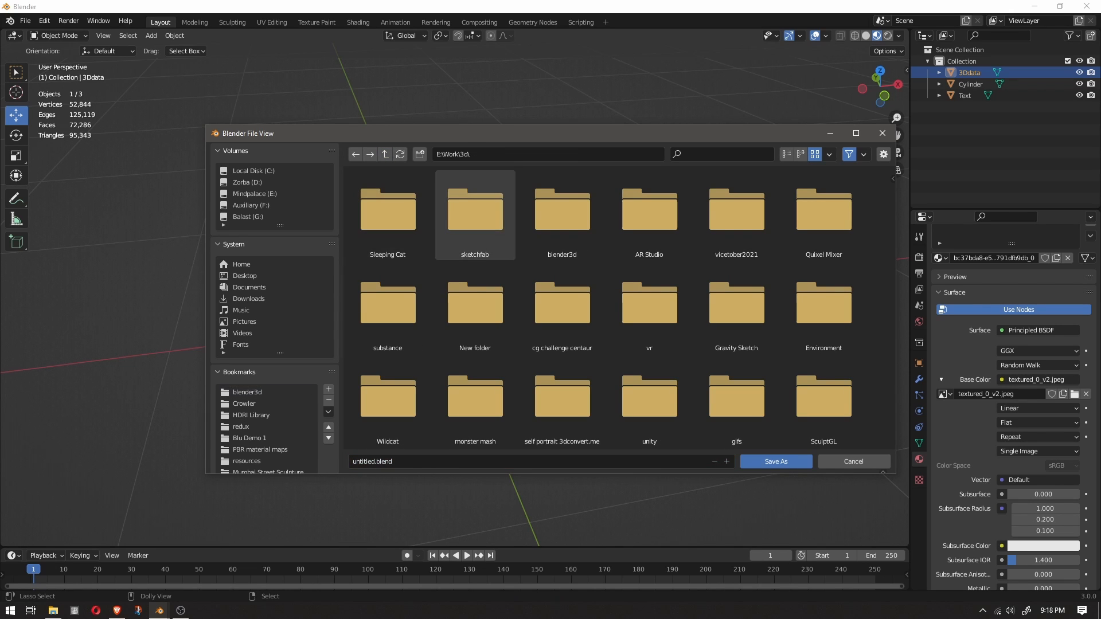
{"action": "double_click", "coordinate": [388, 212]}
{"action": "left_click", "coordinate": [395, 462]}
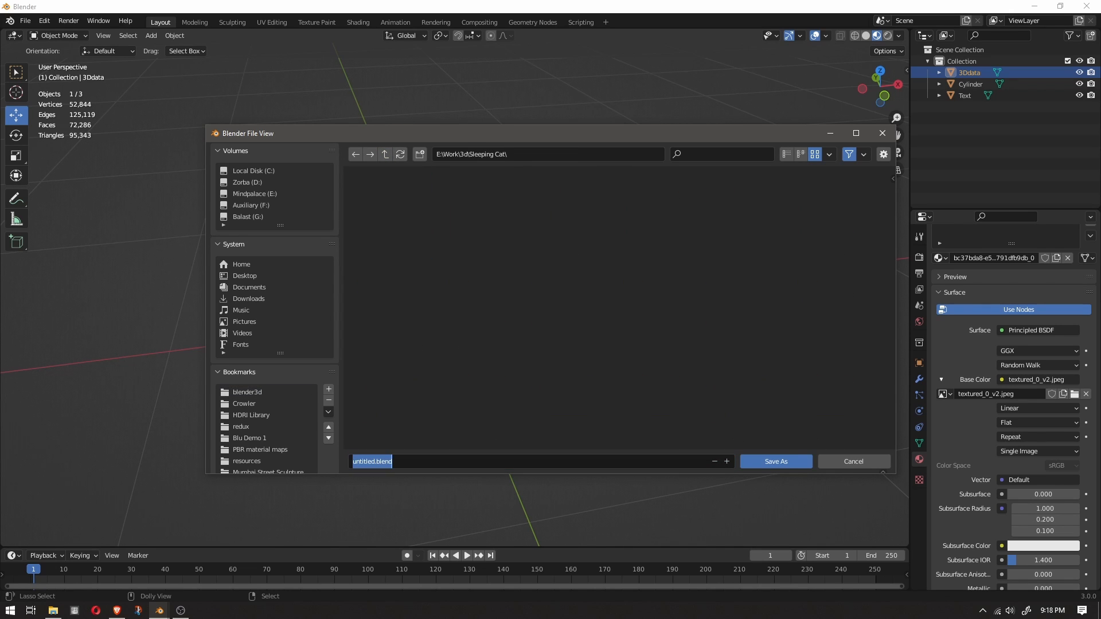
{"action": "type", "text": "Sleeping Cat"}
{"action": "key", "text": "Return"}
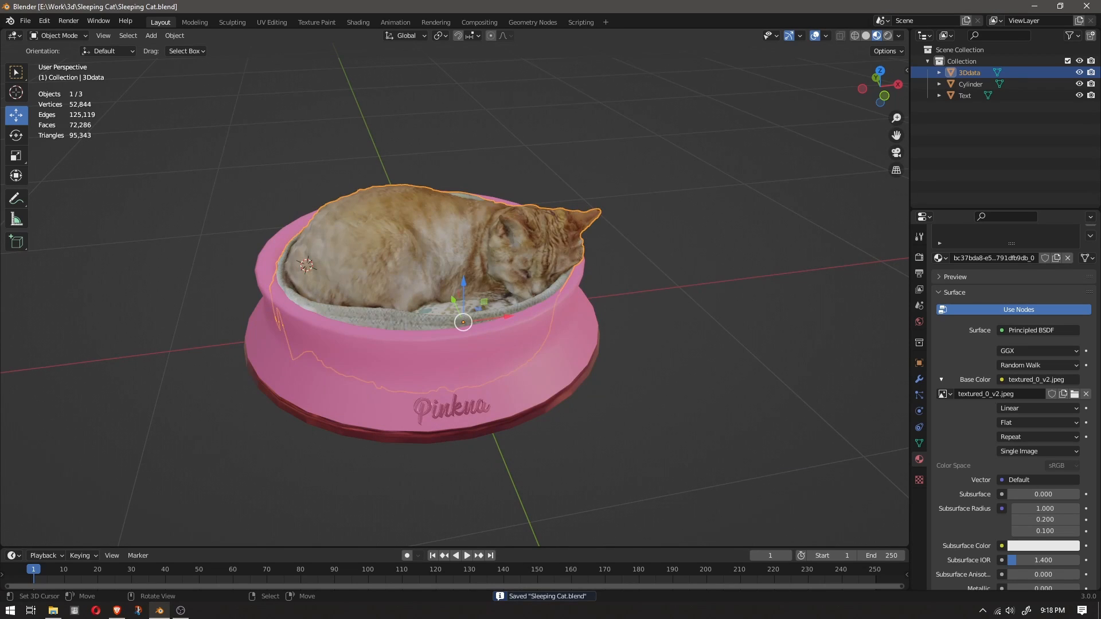
Duplicate the cat scan and move the copy along the X axis until it sits beside the bowl.
{"action": "key", "text": "alt+a"}
{"action": "key", "text": "ctrl+z"}
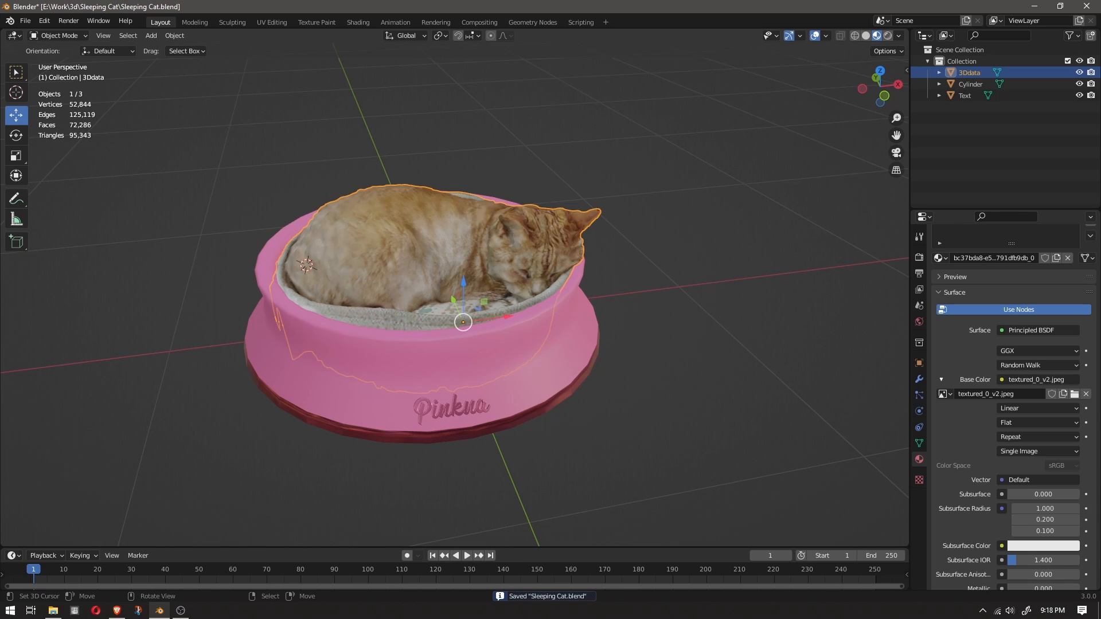
{"action": "middle_click_drag", "start_coordinate": [436, 321], "coordinate": [423, 325]}
{"action": "key", "text": "shift+d"}
{"action": "key", "text": "Escape"}
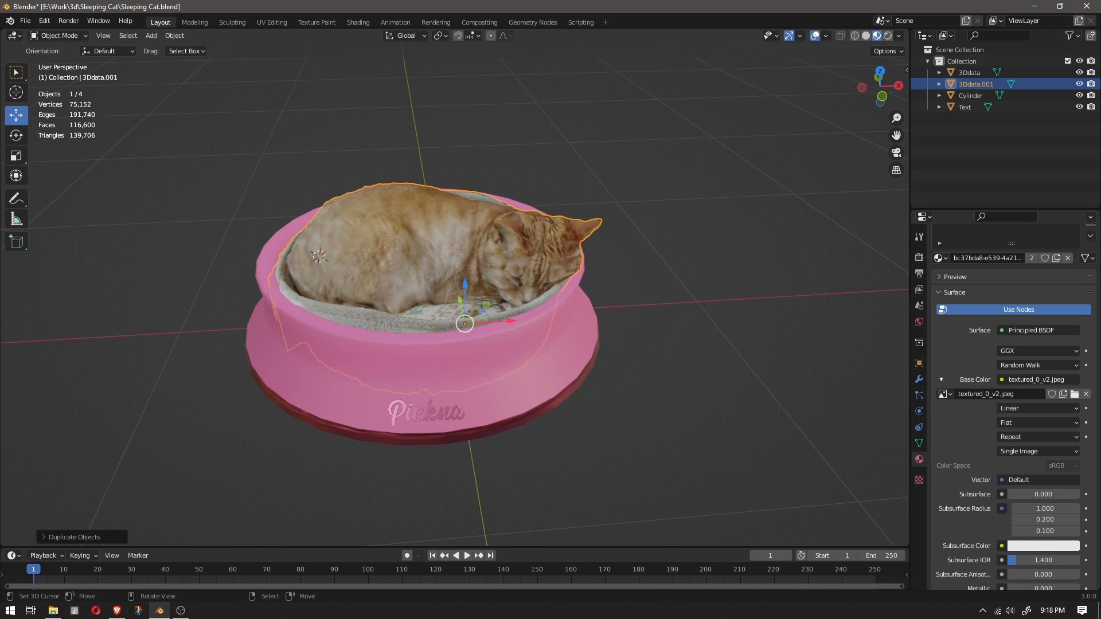
{"action": "left_click_drag", "start_coordinate": [510, 321], "coordinate": [811, 302]}
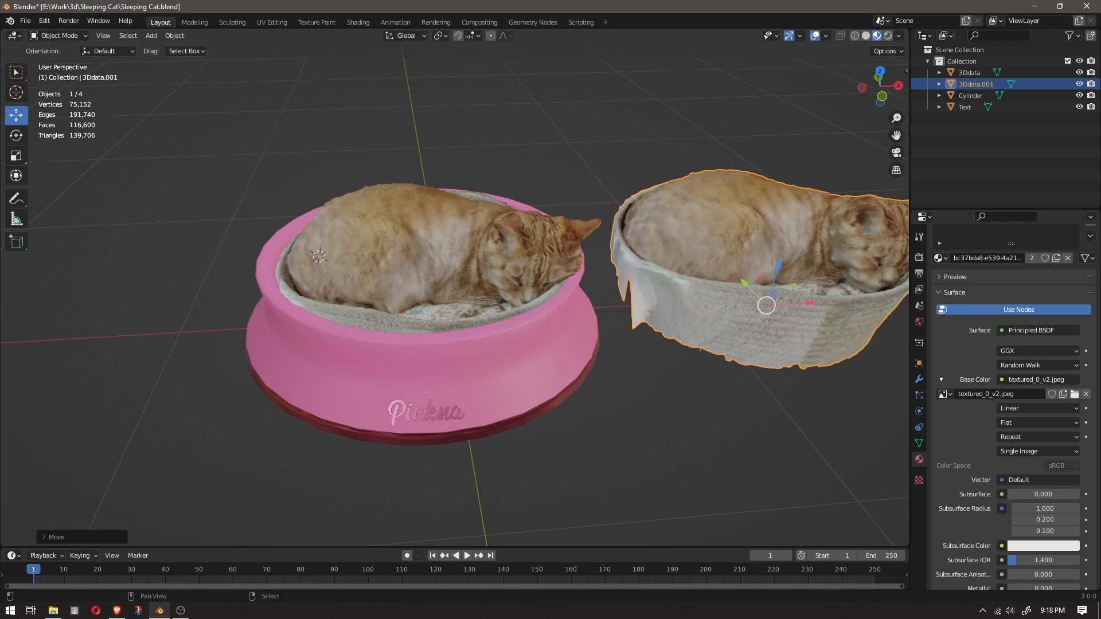
{"action": "middle_click_drag", "start_coordinate": [810, 302], "coordinate": [617, 340], "text": "shift"}
Add a Decimate modifier to the original cat scan inside the bowl.
{"action": "right_click", "coordinate": [361, 215]}
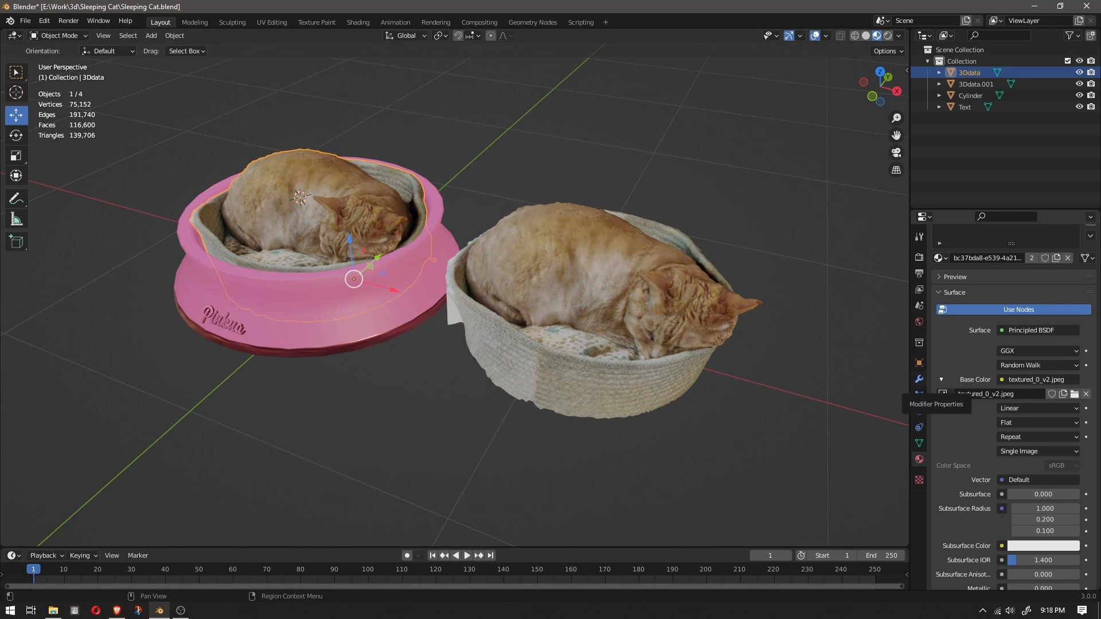
{"action": "left_click", "coordinate": [919, 379]}
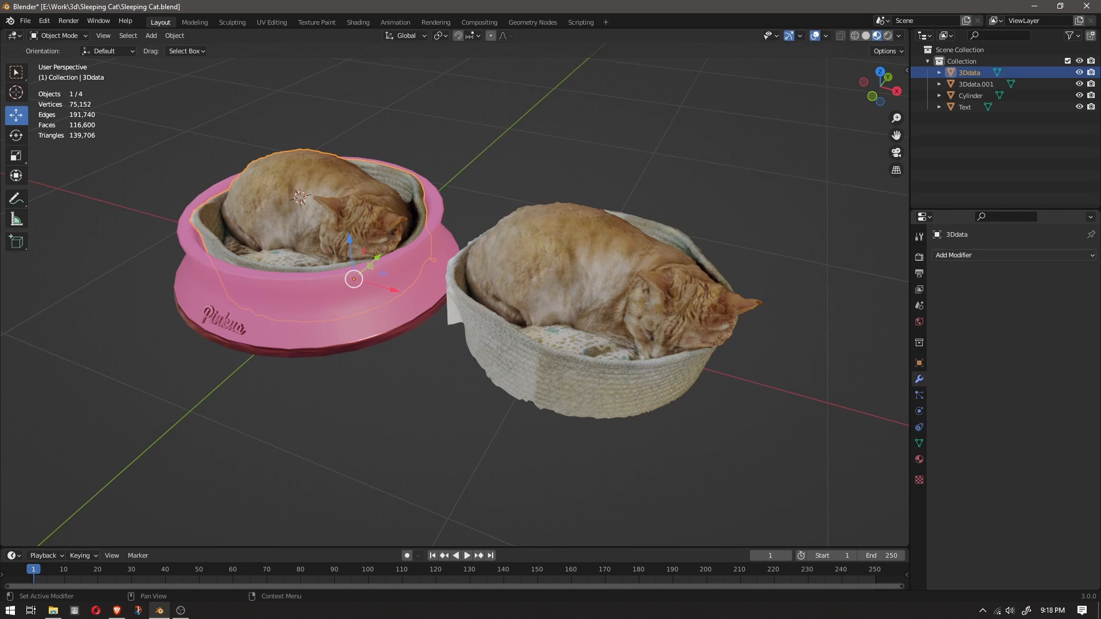
{"action": "left_click", "coordinate": [963, 255]}
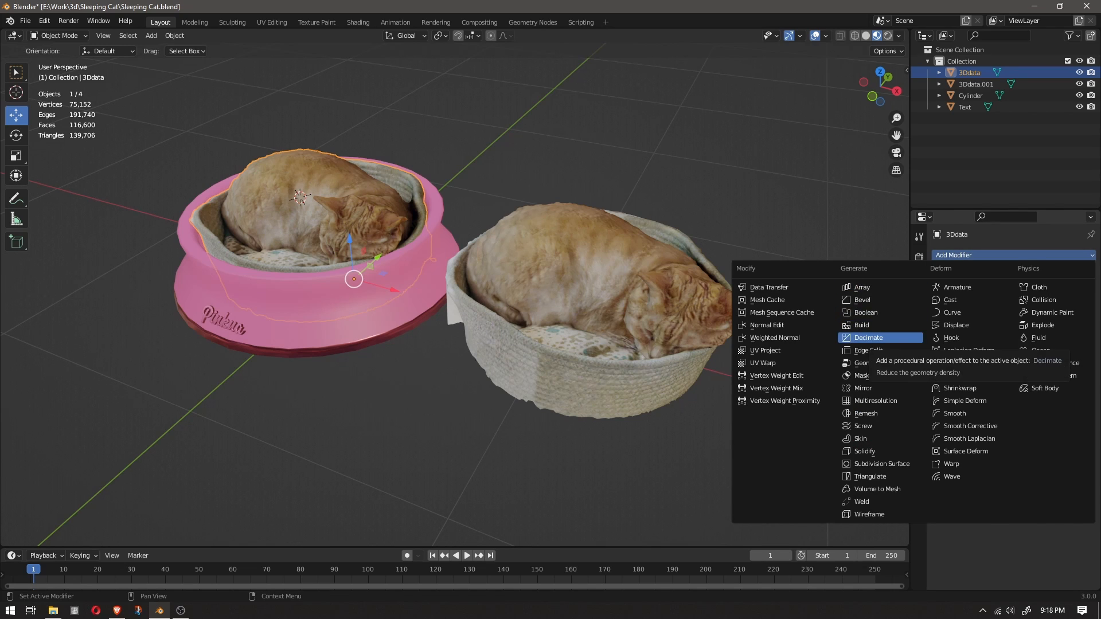
{"action": "left_click", "coordinate": [868, 337]}
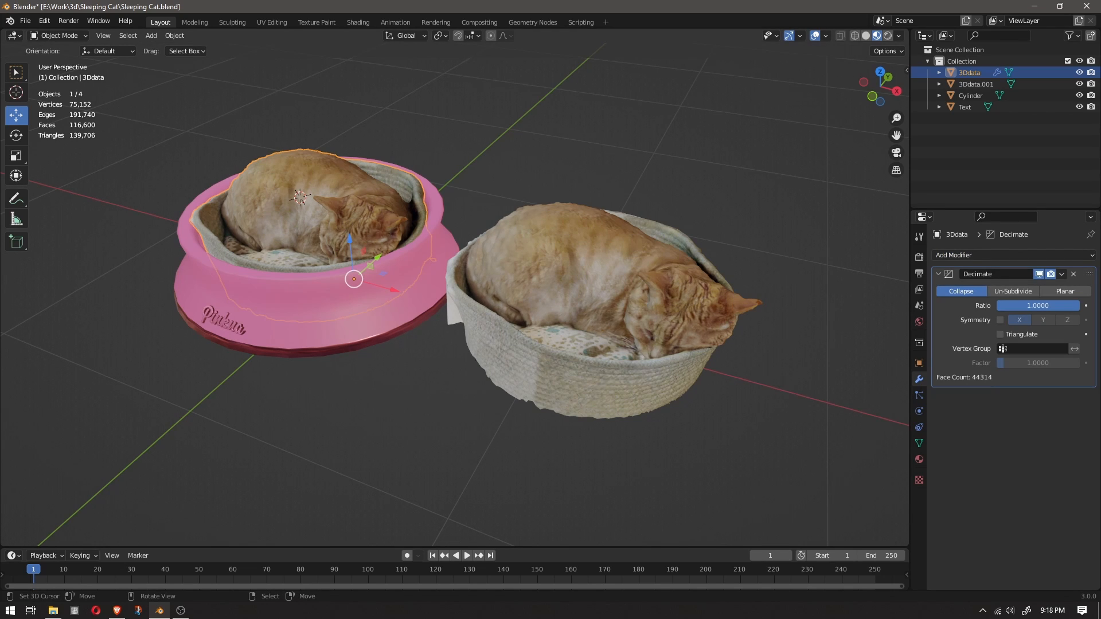
Display the meshes as wireframe and reduce the cat scan's Decimate ratio to 0.0748.
{"action": "key", "text": "shift+z"}
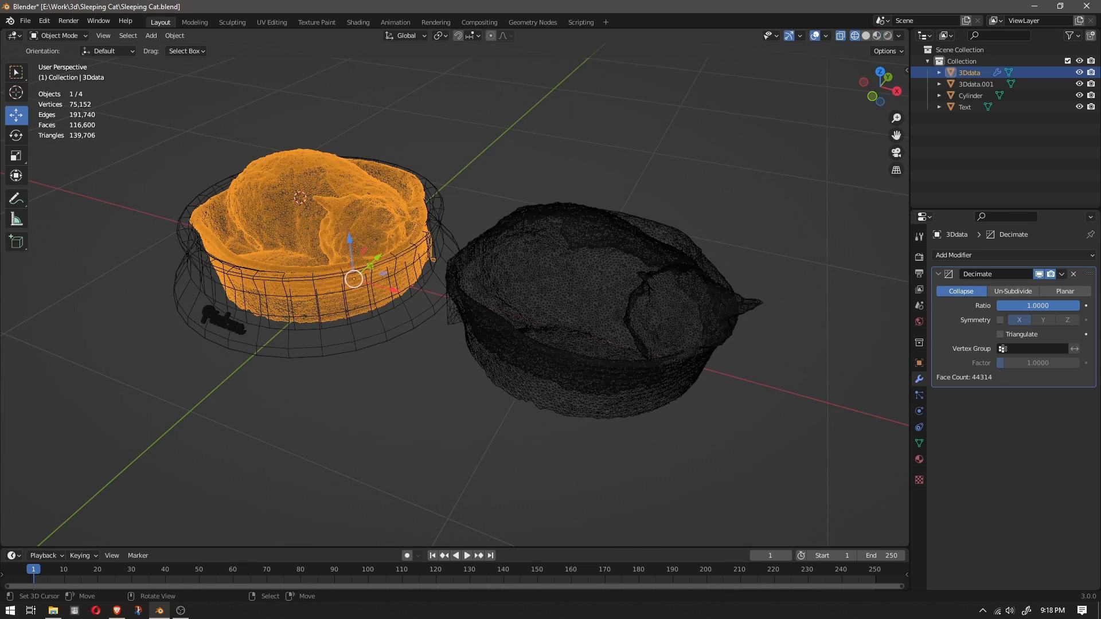
{"action": "middle_click_drag", "start_coordinate": [458, 286], "coordinate": [496, 314]}
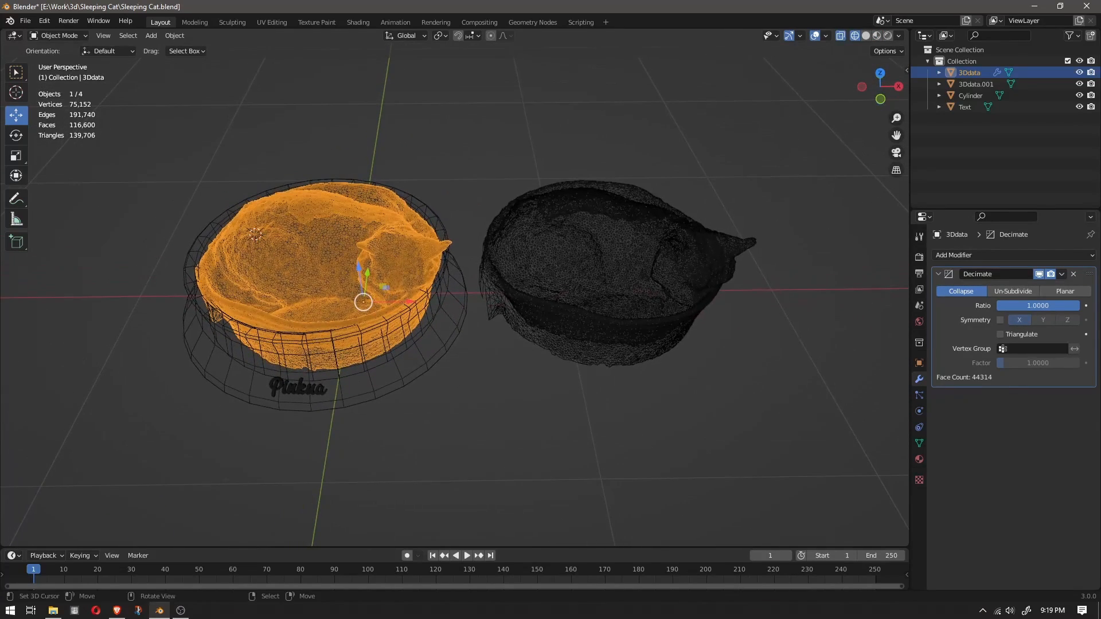
{"action": "left_click_drag", "start_coordinate": [1072, 306], "coordinate": [1007, 306]}
{"action": "middle_click_drag", "start_coordinate": [716, 332], "coordinate": [722, 280]}
{"action": "middle_click_drag", "start_coordinate": [459, 344], "coordinate": [457, 327]}
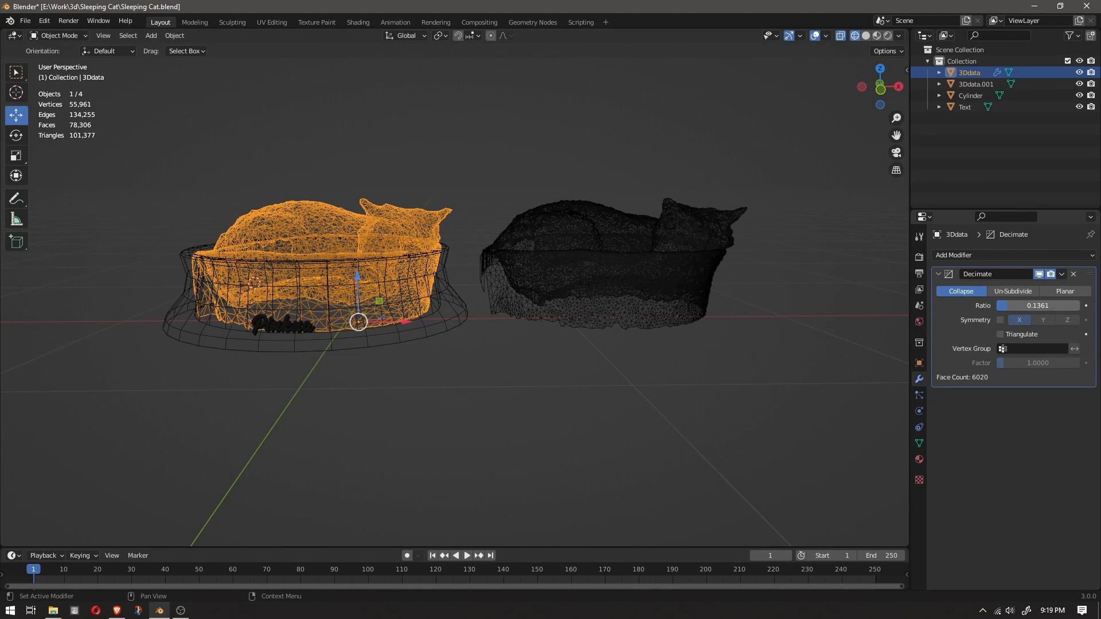
{"action": "left_click_drag", "start_coordinate": [1008, 305], "coordinate": [1004, 306]}
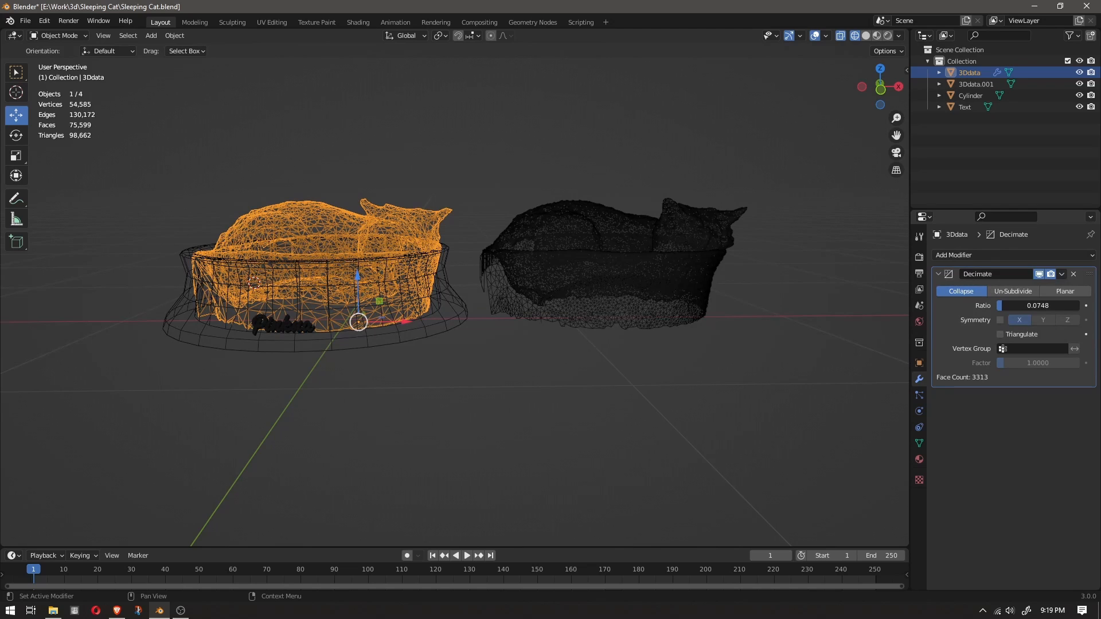
{"action": "middle_click_drag", "start_coordinate": [574, 321], "coordinate": [579, 360]}
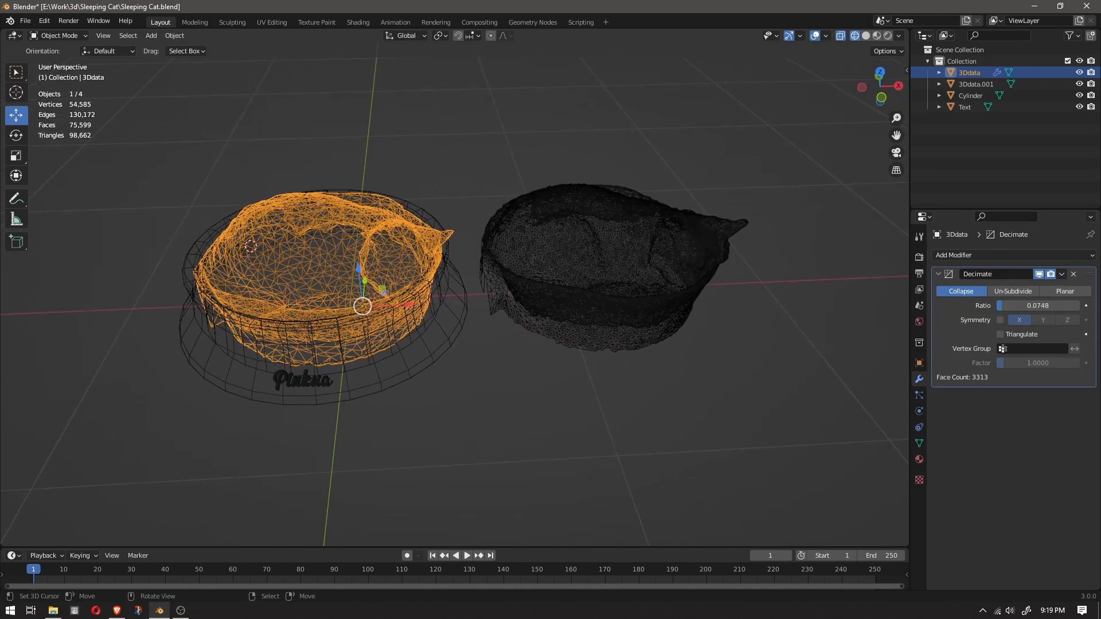
Compare the decimated cat with its copy in solid shading and set the Decimate ratio to 0.4218.
{"action": "left_click", "coordinate": [865, 36]}
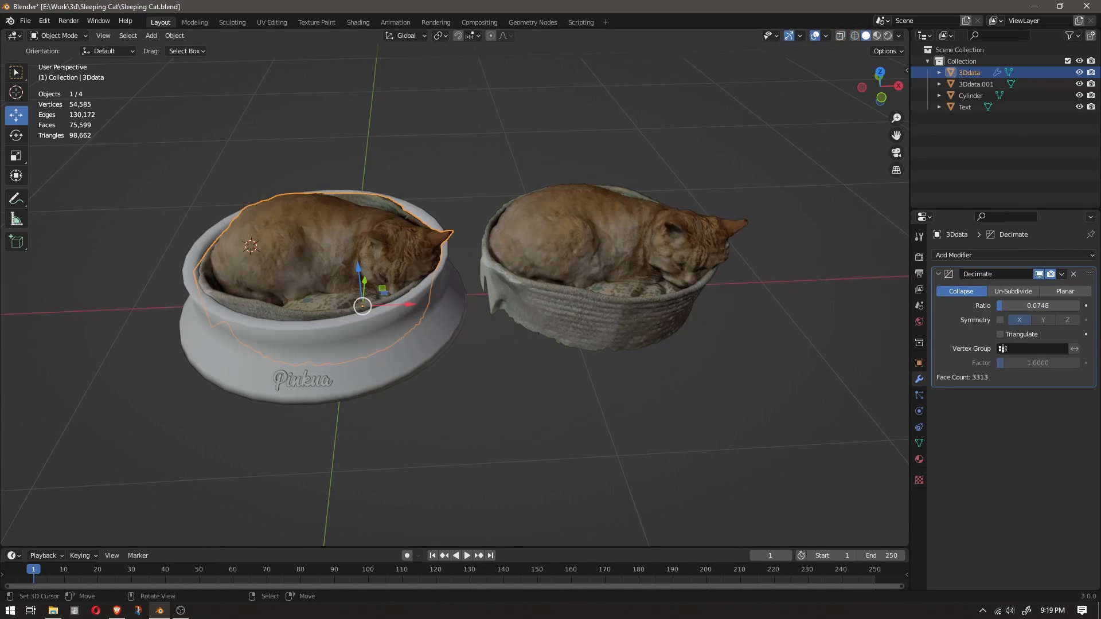
{"action": "middle_click_drag", "start_coordinate": [573, 344], "coordinate": [479, 347]}
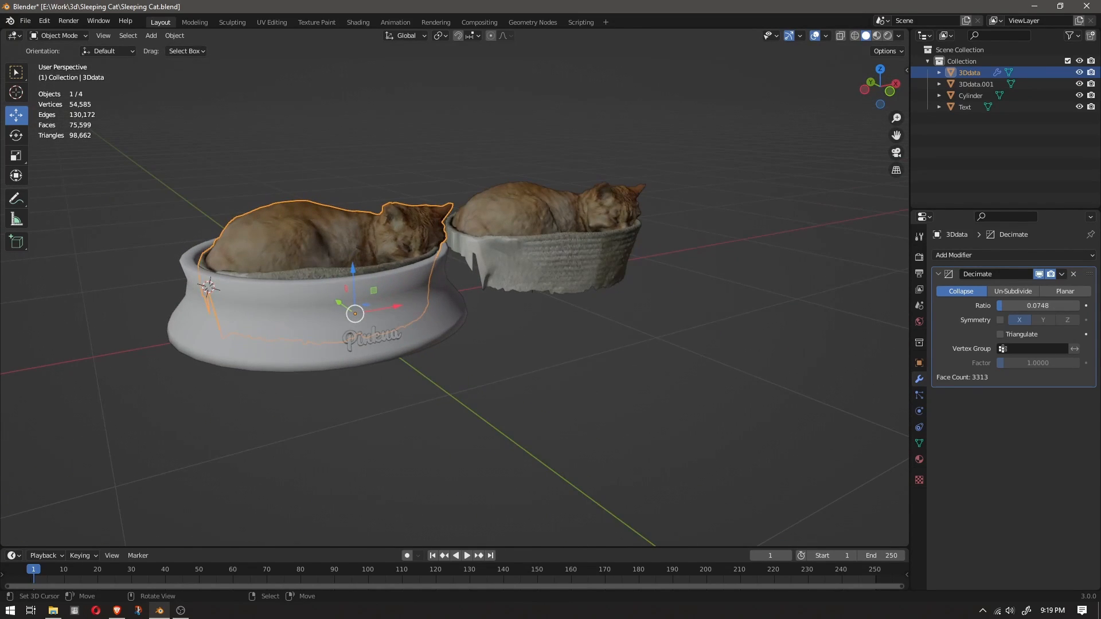
{"action": "scroll", "coordinate": [454, 287], "scroll_direction": "up", "scroll_amount": 5}
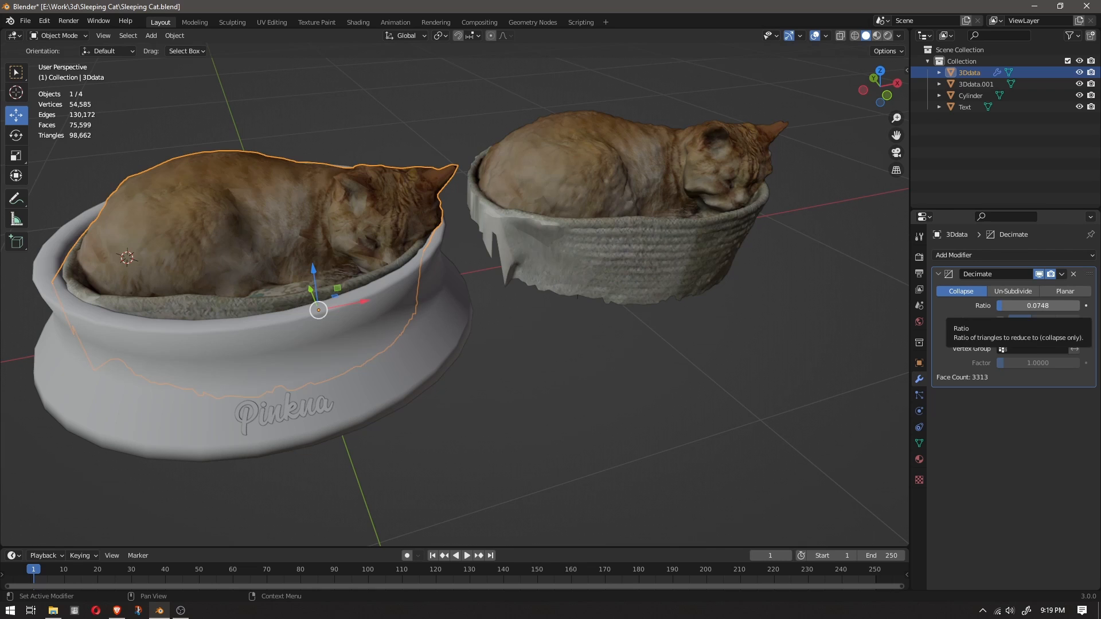
{"action": "mouse_move", "coordinate": [1026, 305]}
{"action": "left_mouse_down"}
{"action": "mouse_move", "coordinate": [1050, 305]}
{"action": "mouse_move", "coordinate": [1027, 305]}
{"action": "left_mouse_up"}
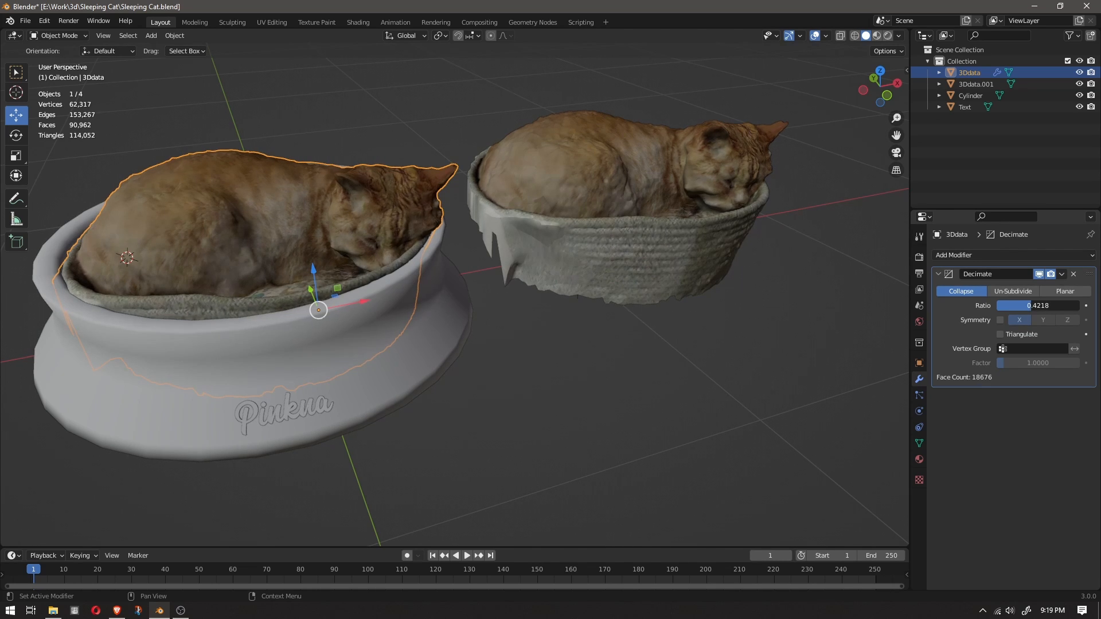
{"action": "middle_click_drag", "start_coordinate": [573, 321], "coordinate": [546, 308]}
{"action": "scroll", "coordinate": [545, 307], "scroll_direction": "down", "scroll_amount": 2}
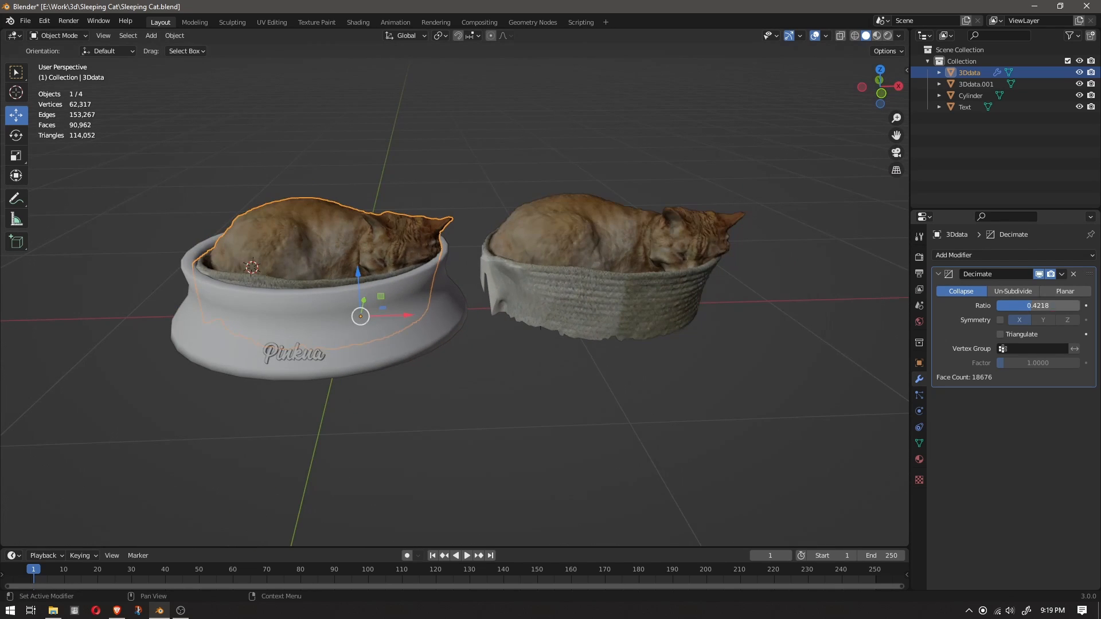
Apply the Decimate modifier to the cat scan and check its geometry statistics in Edit Mode.
{"action": "left_click", "coordinate": [1061, 274]}
{"action": "left_click", "coordinate": [1026, 287]}
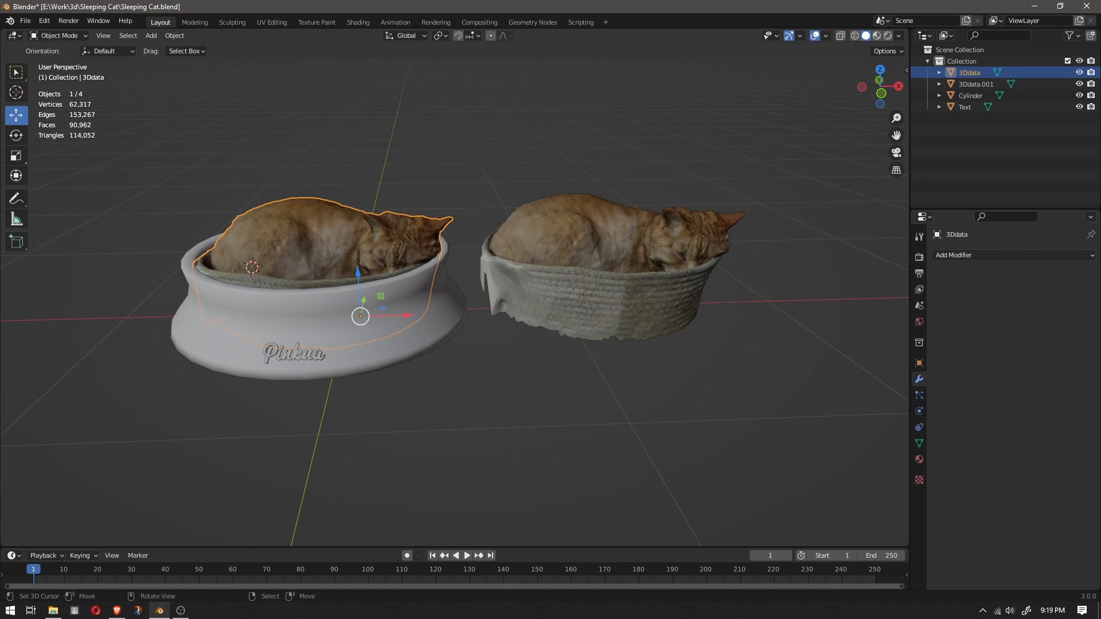
{"action": "key", "text": "Tab"}
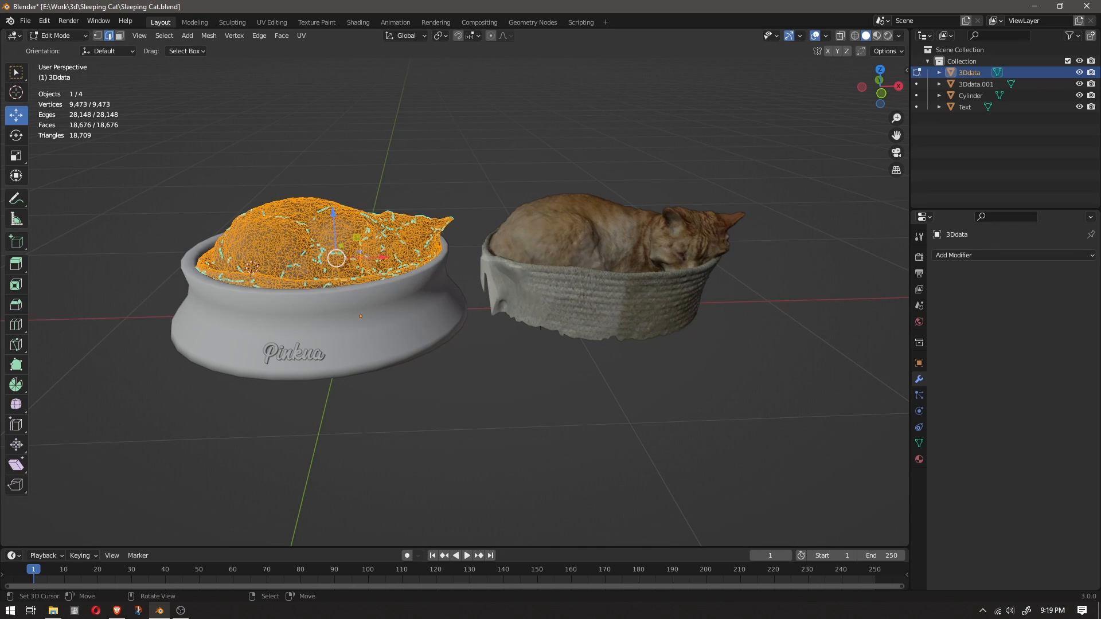
{"action": "key", "text": "Tab"}
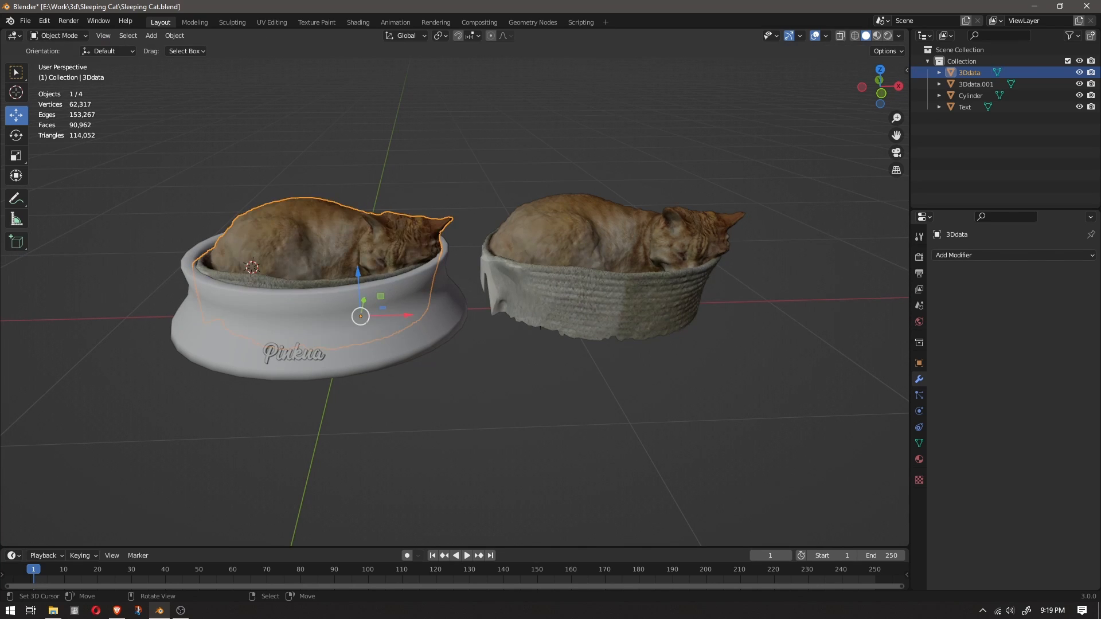
Delete the duplicate cat scan standing beside the bowl.
{"action": "right_click", "coordinate": [605, 275]}
{"action": "key", "text": "Delete"}
{"action": "scroll", "coordinate": [455, 302], "scroll_direction": "down", "scroll_amount": 2}
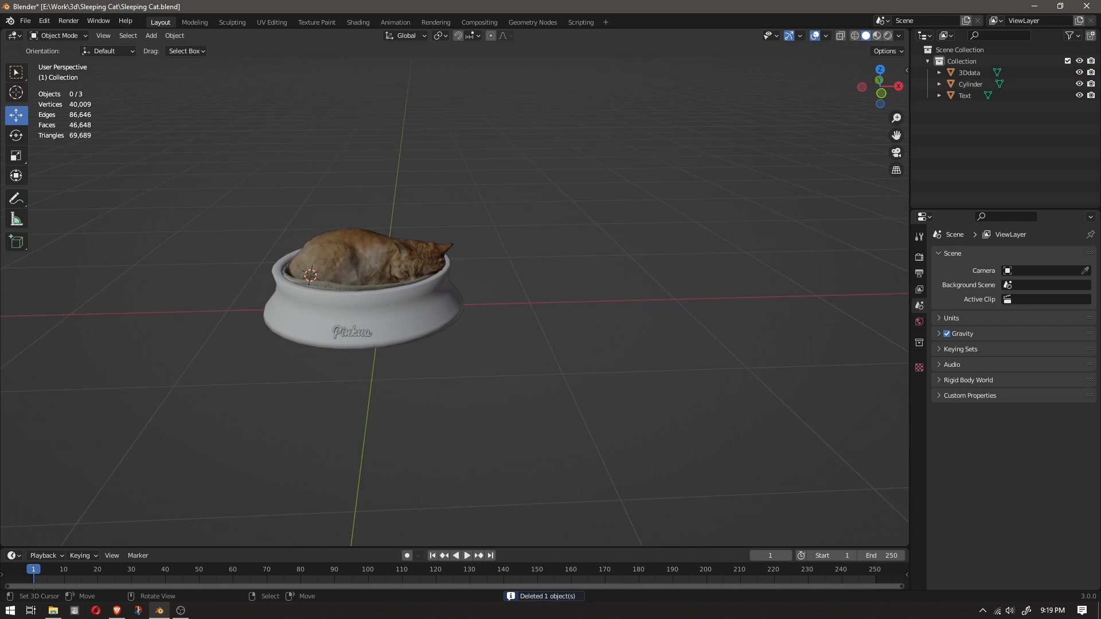
Save the scene and close Blender, keeping the modified image saved with it.
{"action": "middle_click_drag", "start_coordinate": [455, 302], "coordinate": [536, 335], "text": "shift"}
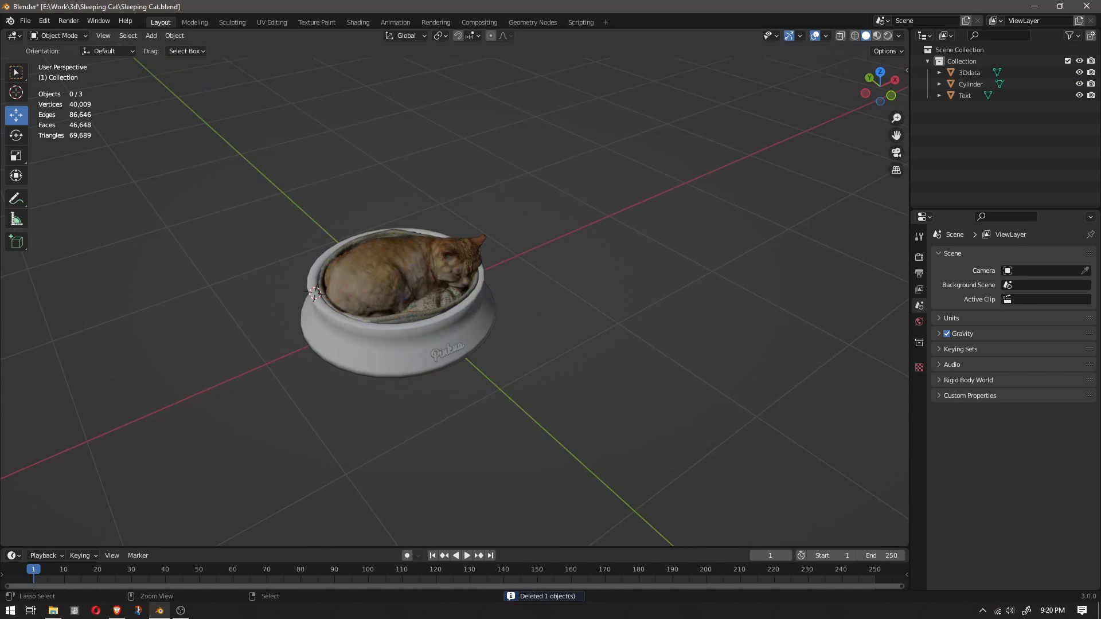
{"action": "key", "text": "ctrl+s"}
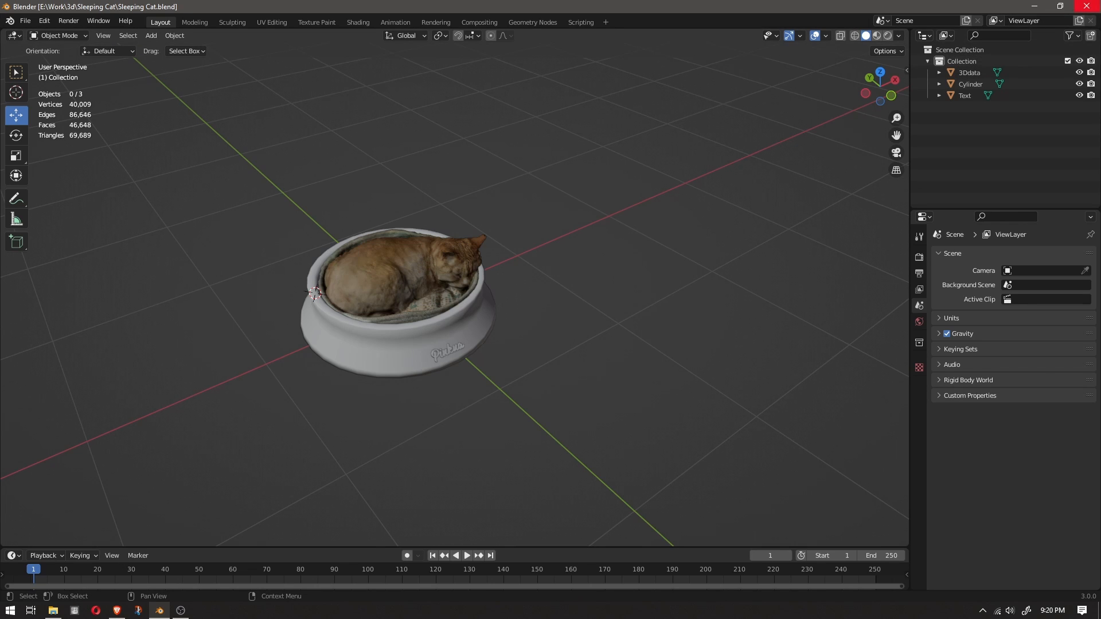
{"action": "left_click", "coordinate": [1086, 6]}
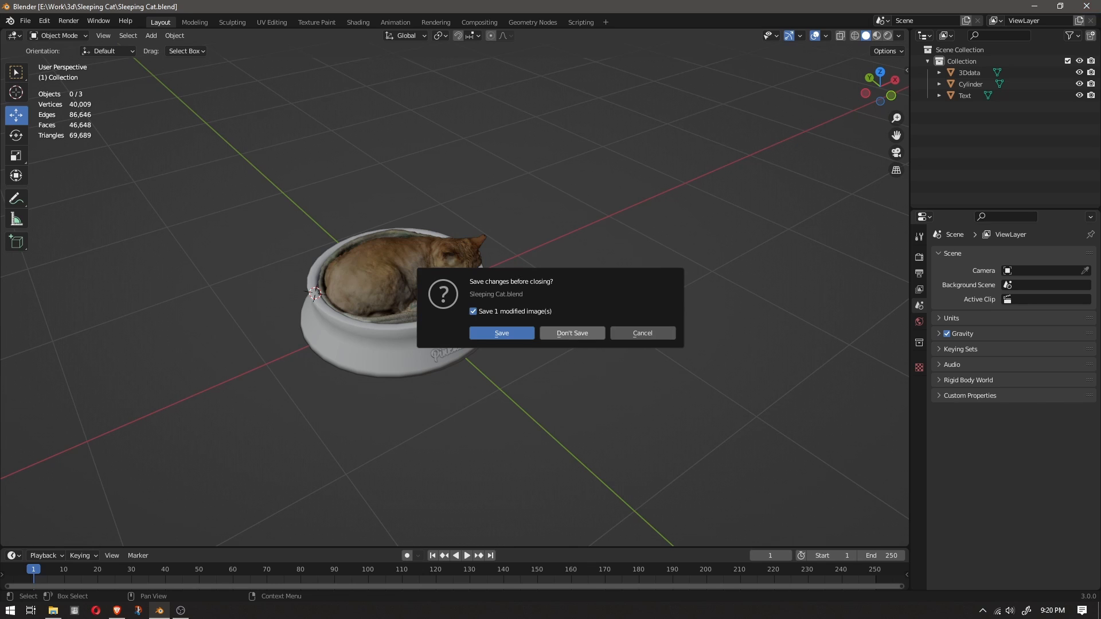
{"action": "left_click", "coordinate": [502, 333]}
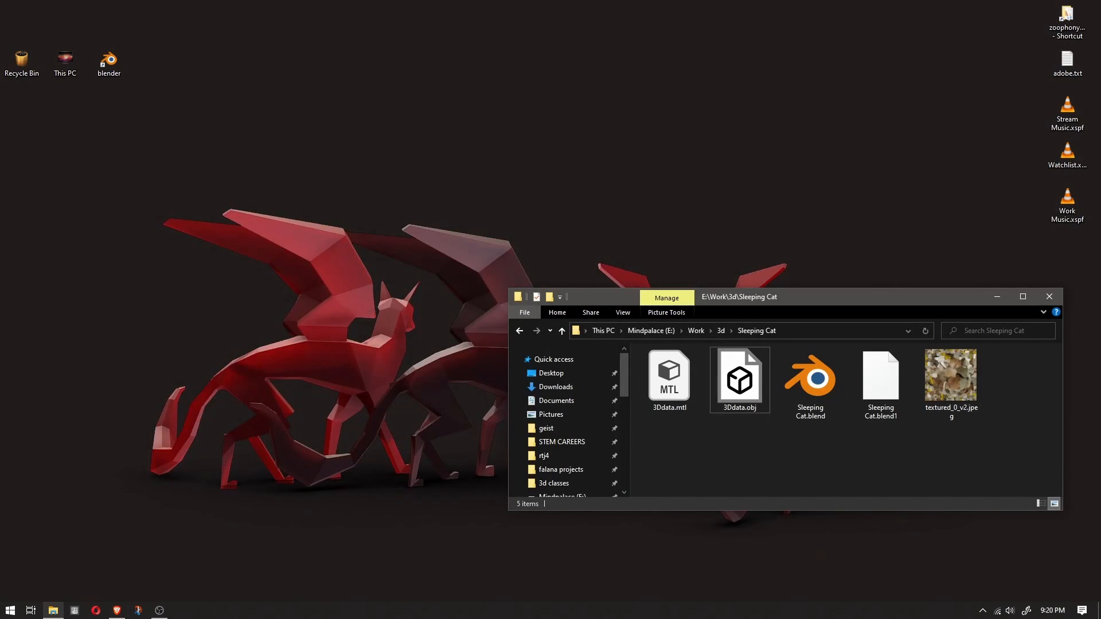
Switch to the Sketchfab upload page in the browser and choose Sleeping Cat.blend from E:\Work\3d\Sleeping Cat as the file to upload.
{"action": "left_click", "coordinate": [117, 610]}
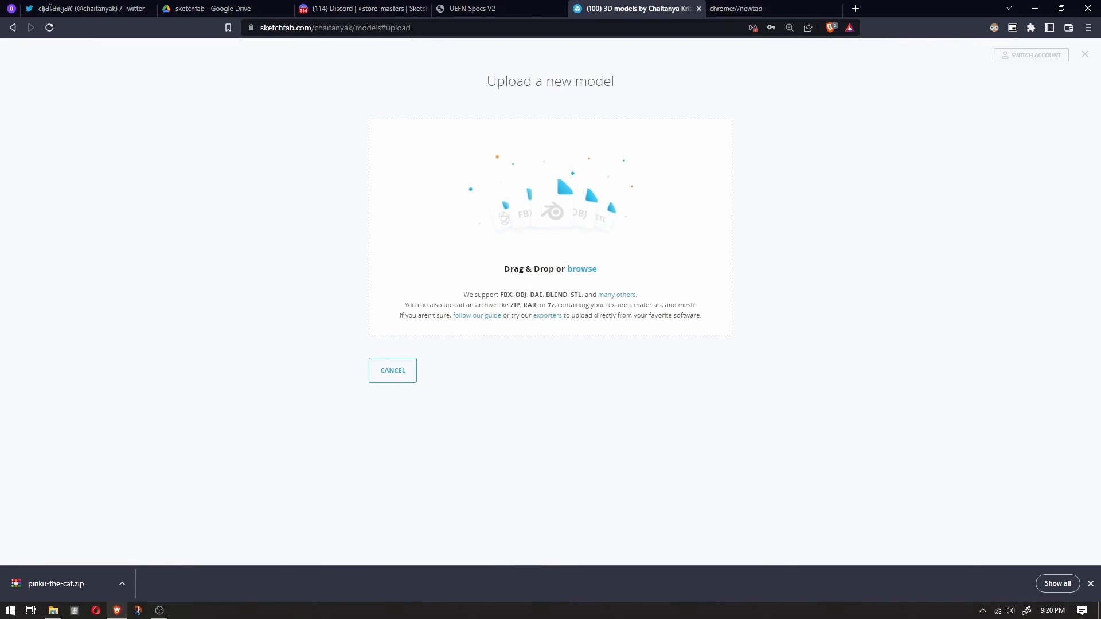
{"action": "left_click", "coordinate": [581, 269]}
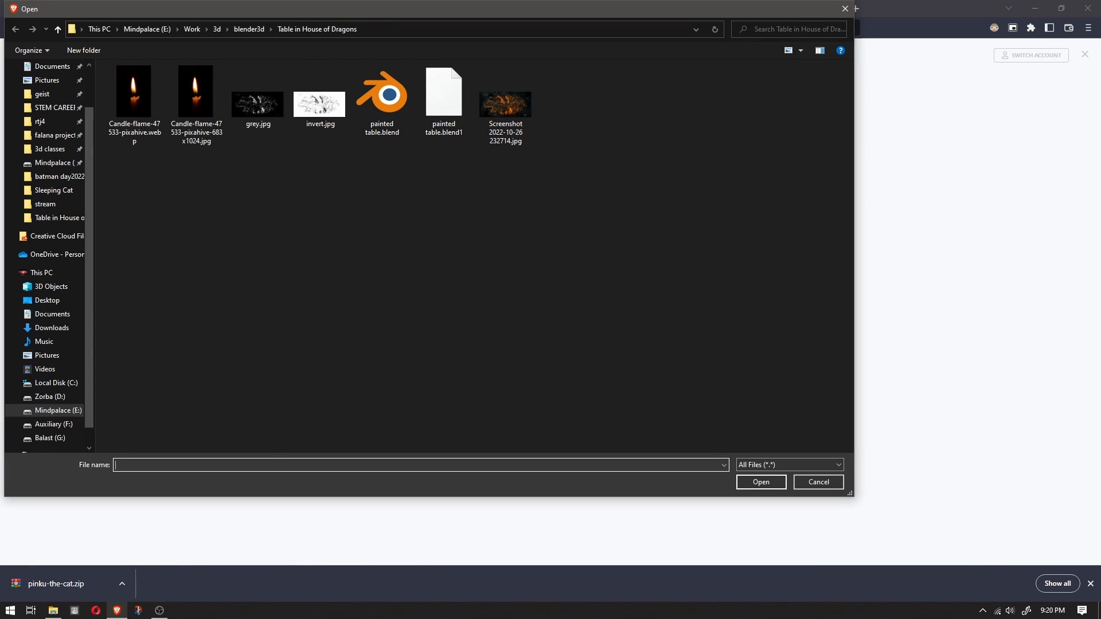
{"action": "left_click", "coordinate": [249, 28]}
{"action": "left_click", "coordinate": [217, 29]}
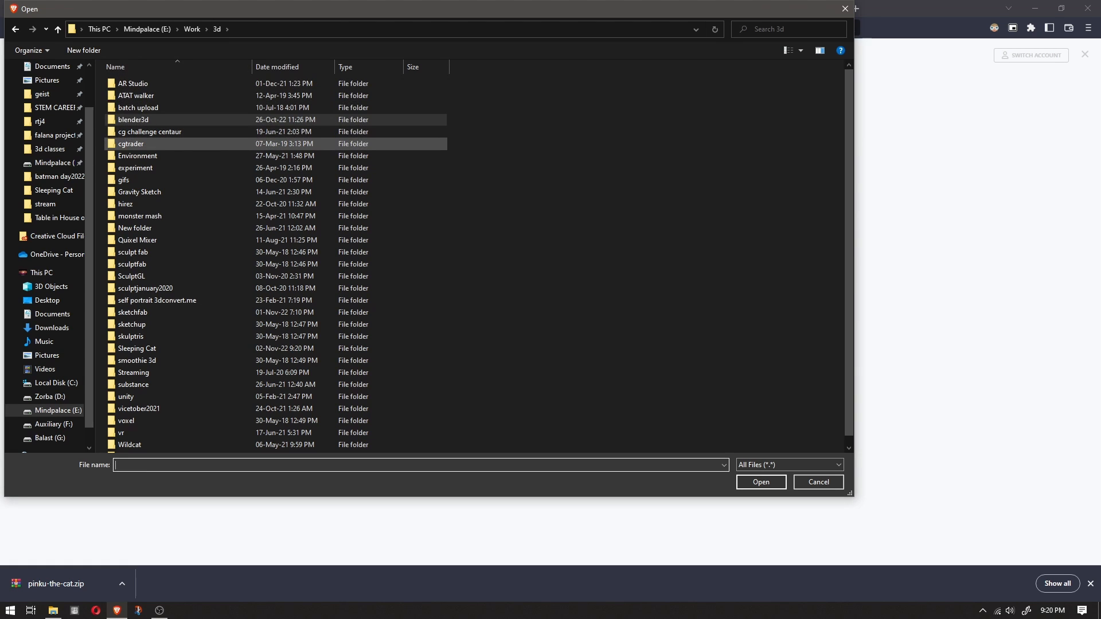
{"action": "left_click", "coordinate": [150, 360]}
{"action": "double_click", "coordinate": [137, 348]}
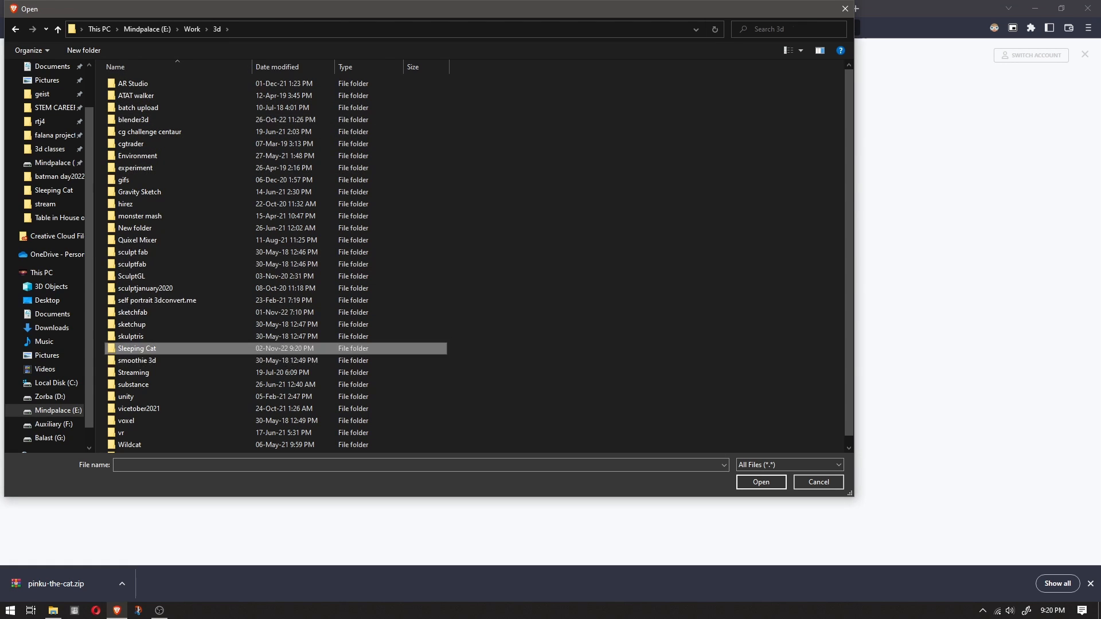
{"action": "left_click", "coordinate": [258, 95]}
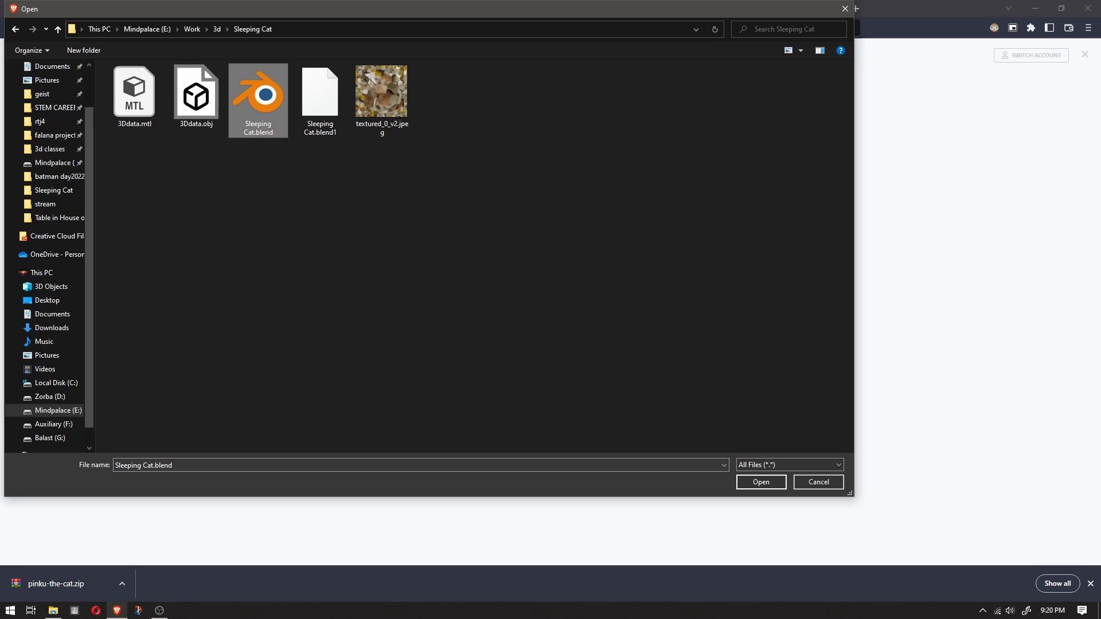
{"action": "left_click", "coordinate": [761, 482]}
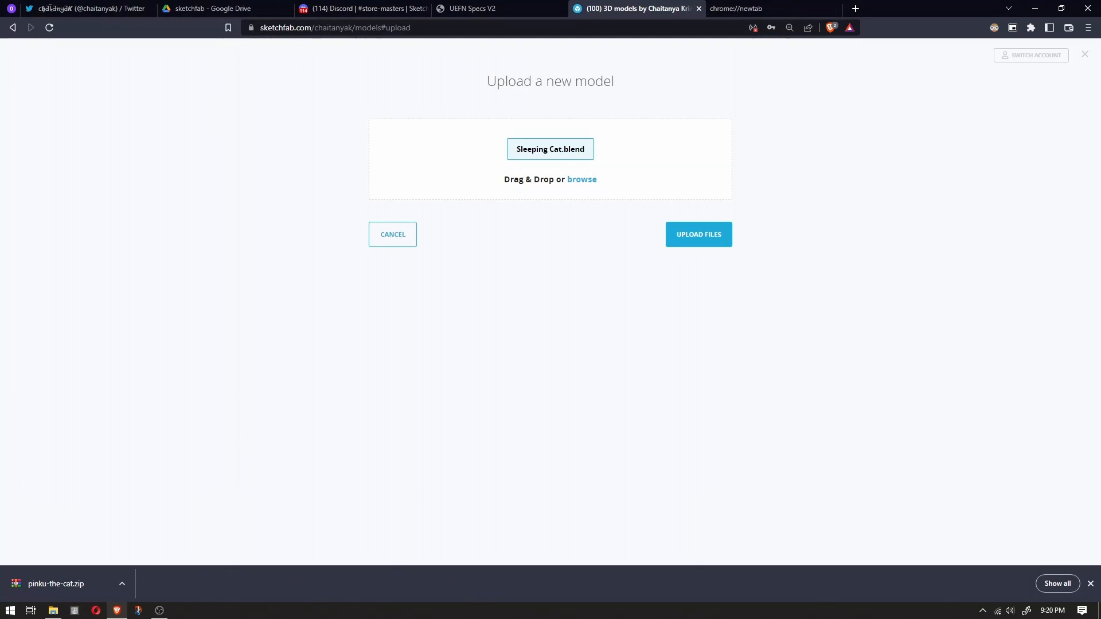
Upload the chosen file and enter "Used an old 3d scan to create this." as the model description.
{"action": "left_click", "coordinate": [698, 234]}
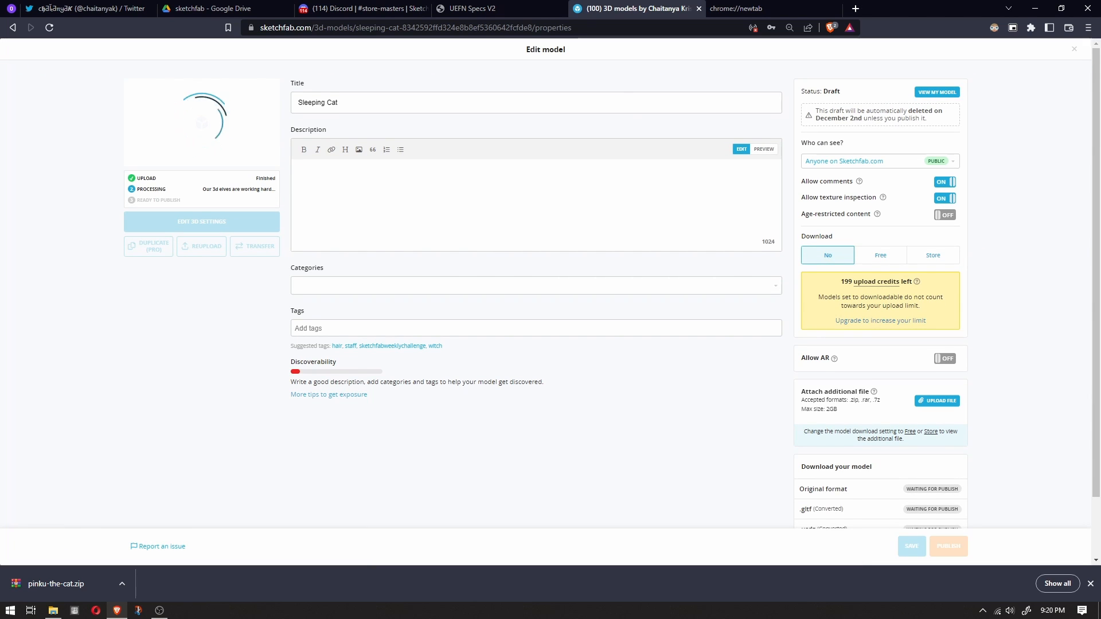
{"action": "left_click", "coordinate": [297, 170]}
{"action": "type", "text": "Used "}
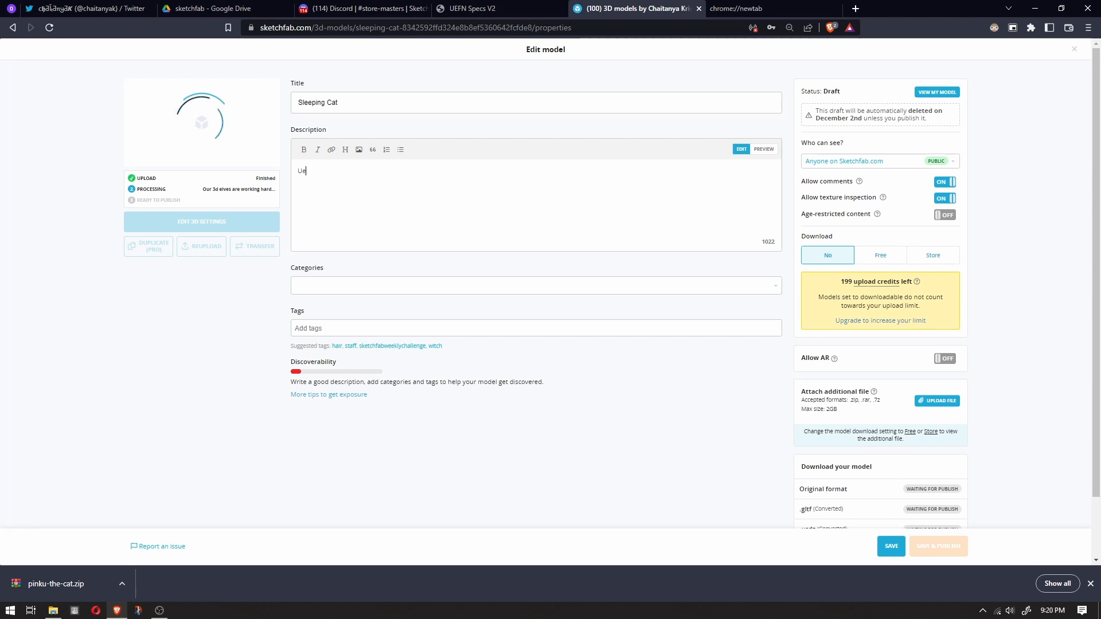
{"action": "type", "text": "an old 3d scan "}
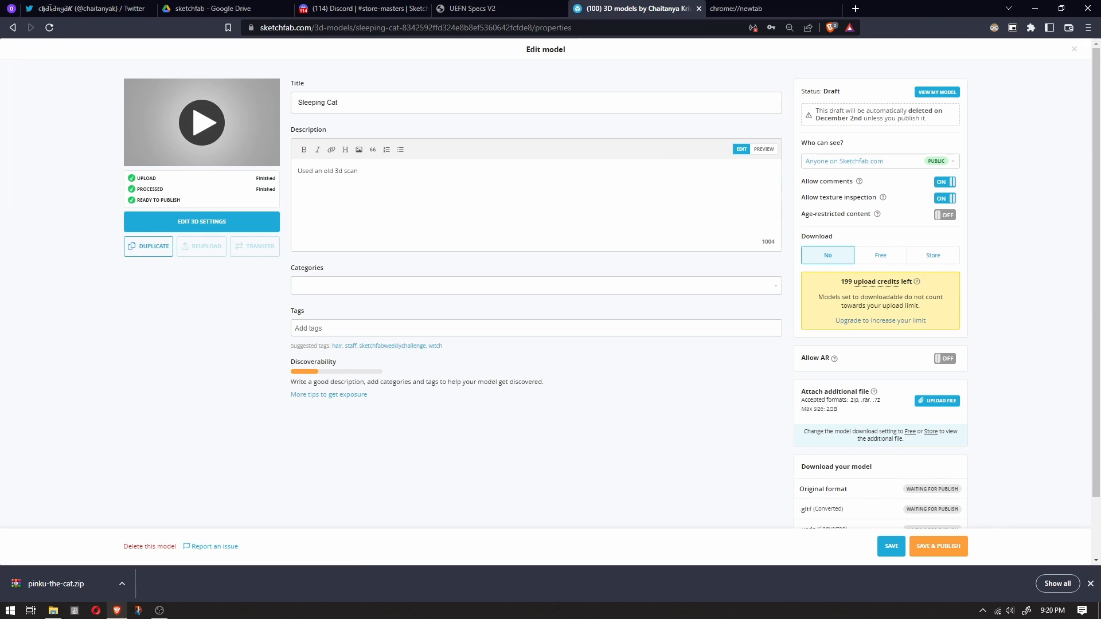
{"action": "type", "text": "to create this."}
Assign the model to the categories Animals & Pets and Characters & Creatures.
{"action": "left_click", "coordinate": [333, 285]}
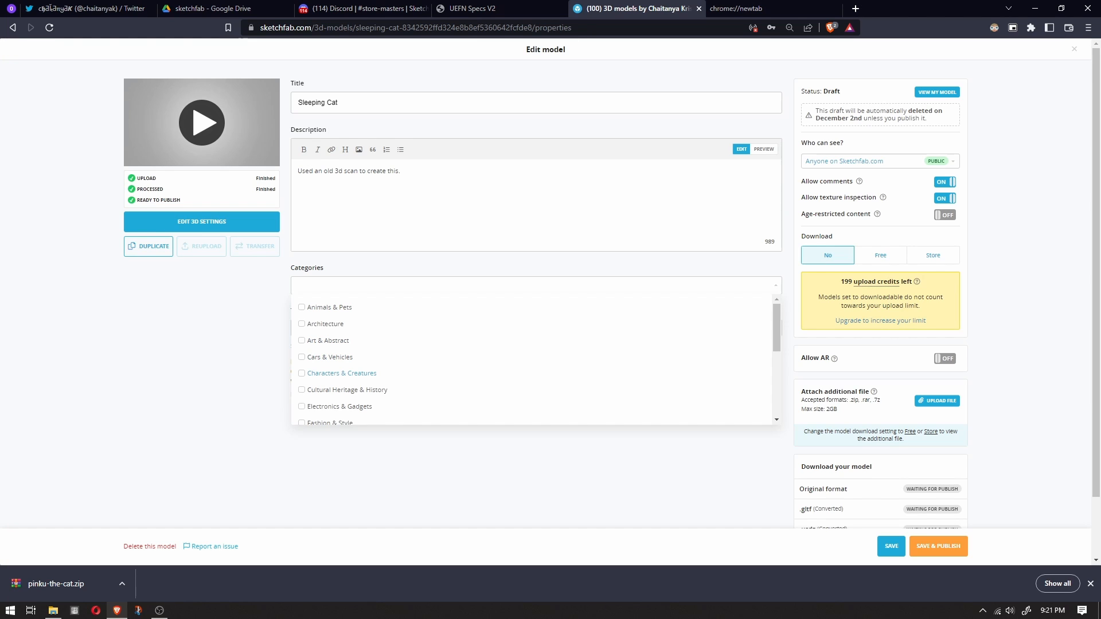
{"action": "left_click", "coordinate": [341, 374]}
{"action": "left_click", "coordinate": [329, 308]}
{"action": "left_click", "coordinate": [332, 285]}
Add the tags cat, catsofsketchfab, 3dscan, cats, catscan and scan, and save the model properties.
{"action": "left_click", "coordinate": [321, 328]}
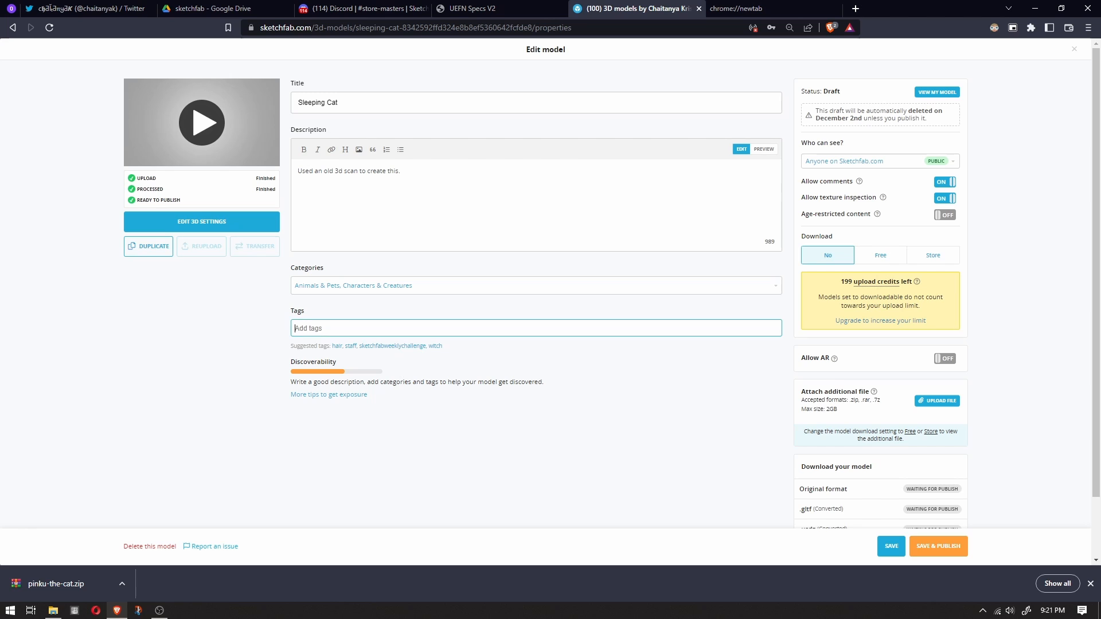
{"action": "type", "text": "cat"}
{"action": "key", "text": "Return"}
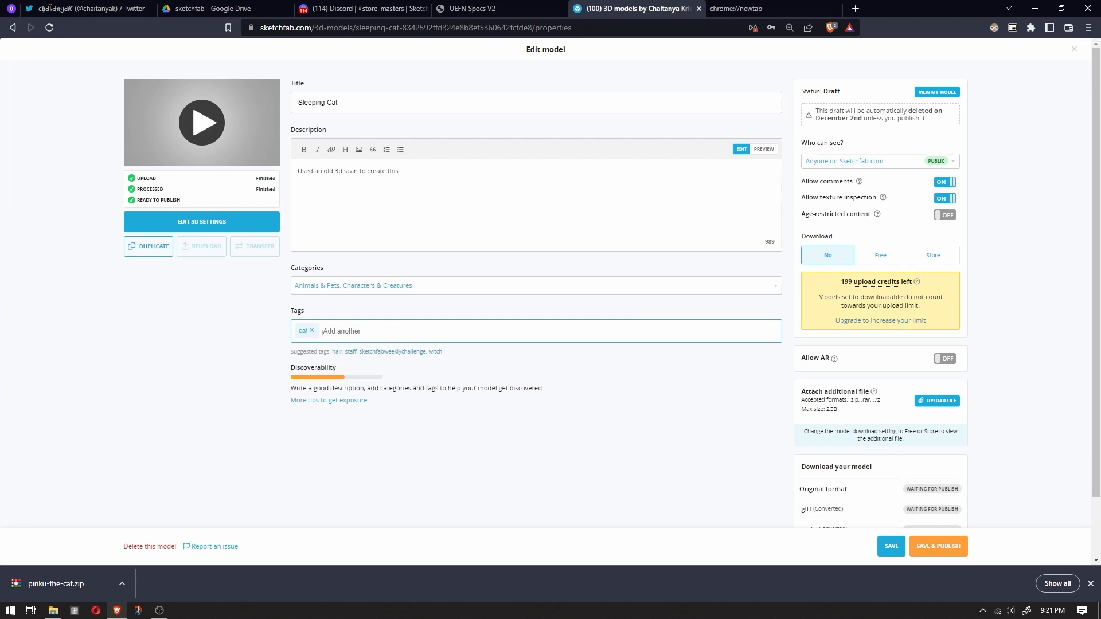
{"action": "type", "text": "catsofsketchfab"}
{"action": "key", "text": "Return"}
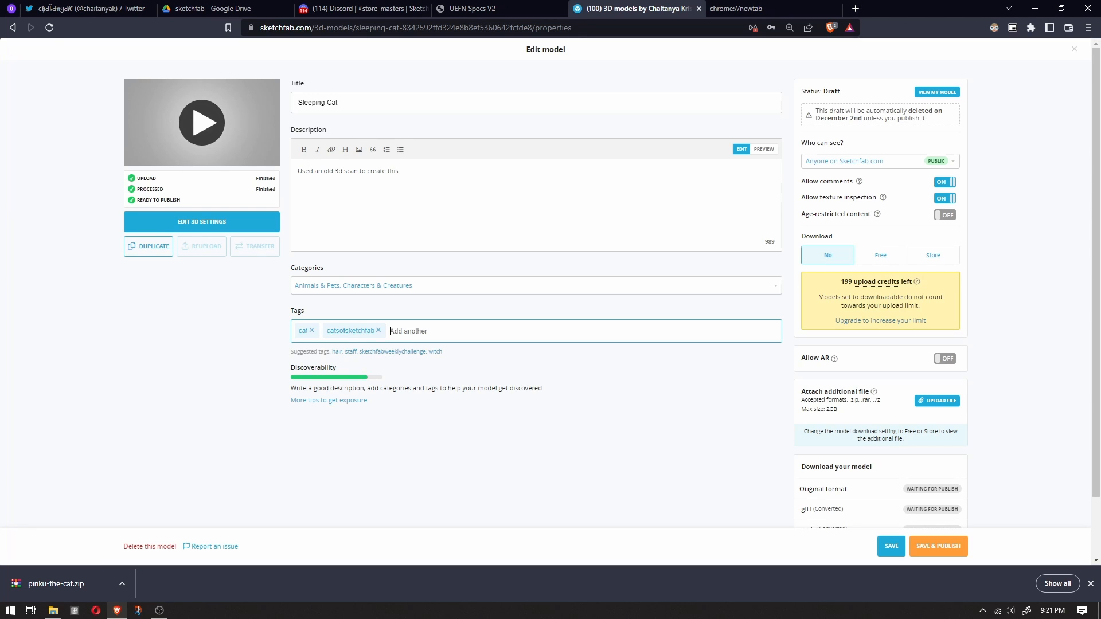
{"action": "type", "text": "3dscan"}
{"action": "key", "text": "Return"}
{"action": "type", "text": "catscan"}
{"action": "key", "text": "Return"}
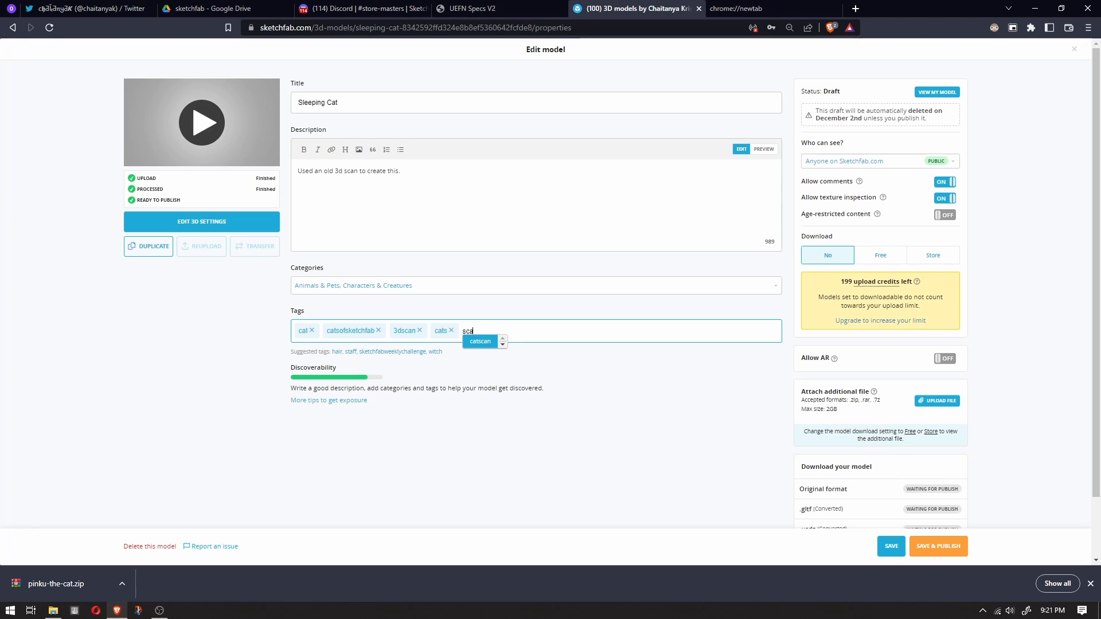
{"action": "key", "text": "Return"}
{"action": "type", "text": "s"}
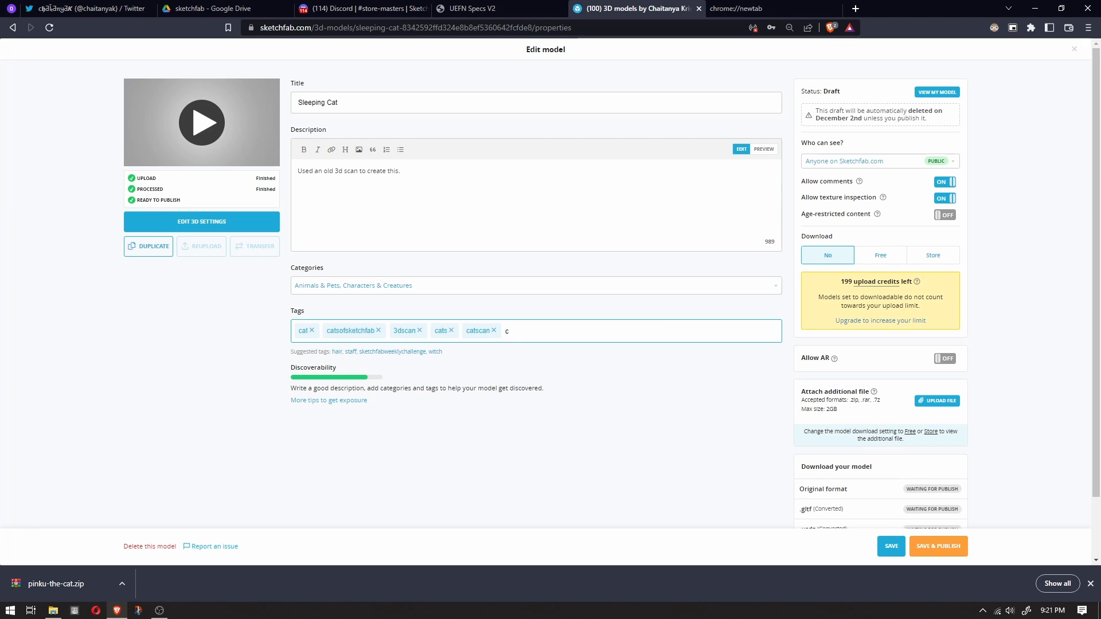
{"action": "type", "text": "can"}
{"action": "key", "text": "Return"}
{"action": "left_click", "coordinate": [648, 378]}
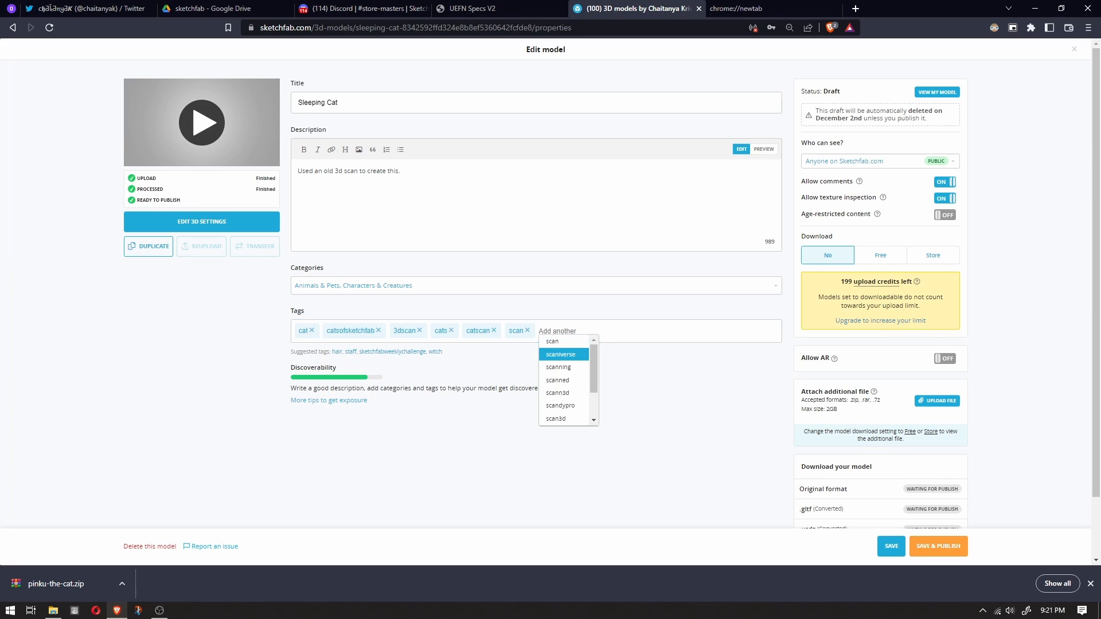
{"action": "left_click", "coordinate": [890, 545]}
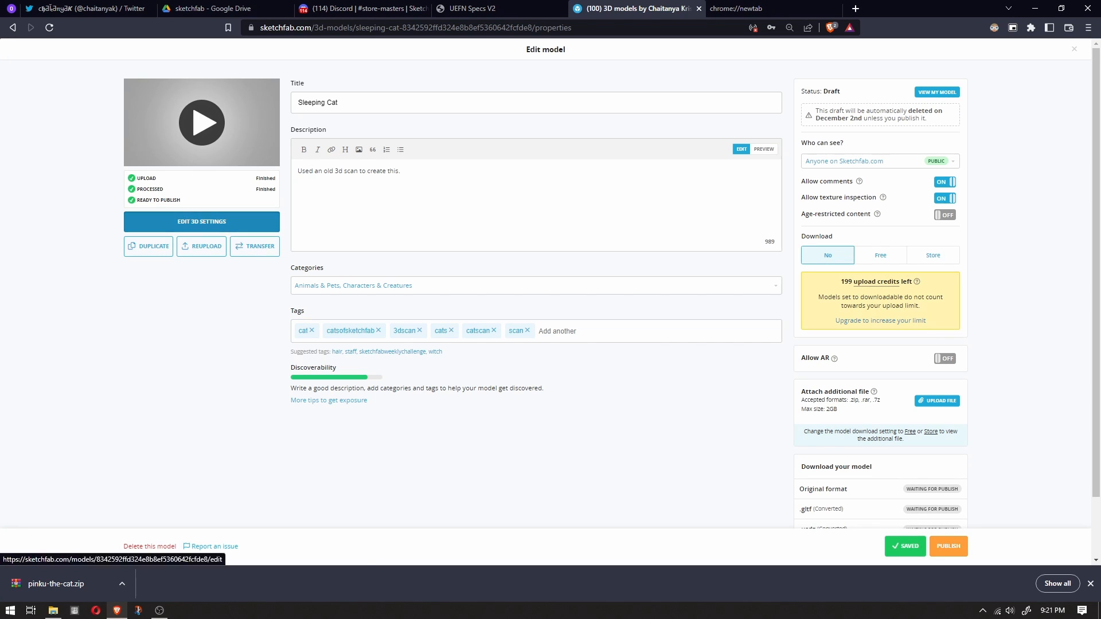
Open the 3D settings and import textured_0_v2.jpeg as the base color texture of the cat's material.
{"action": "left_click", "coordinate": [202, 222]}
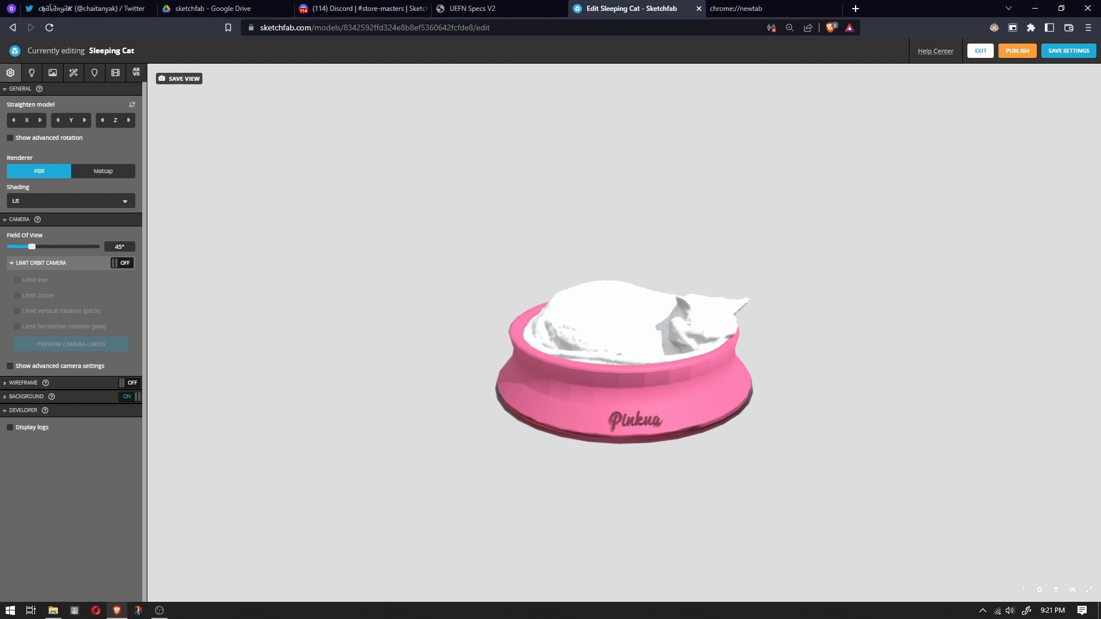
{"action": "left_click", "coordinate": [52, 73]}
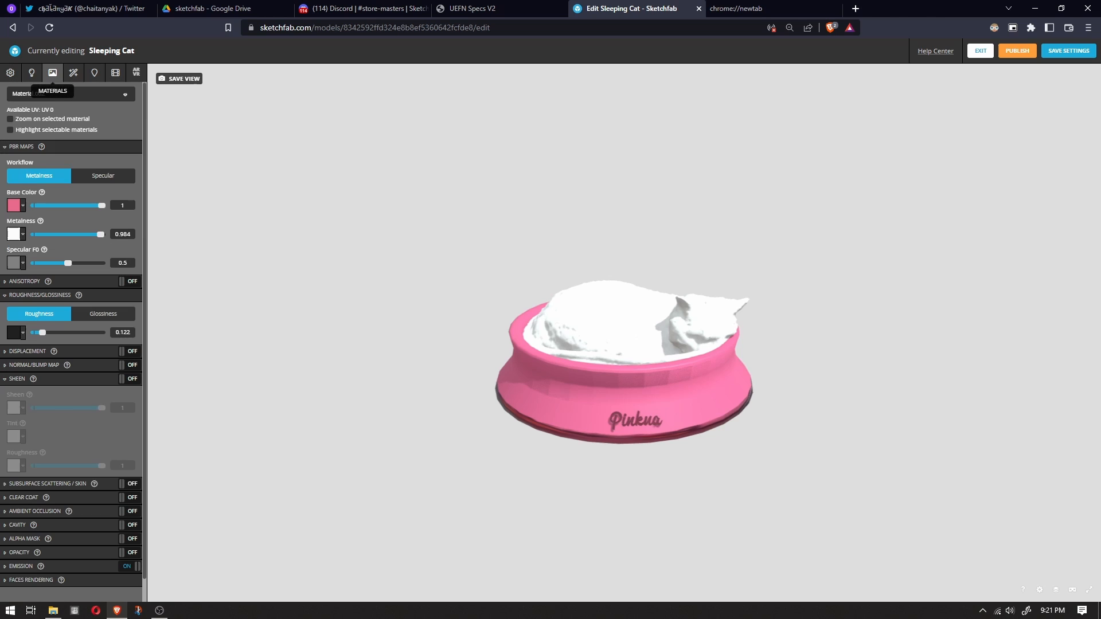
{"action": "left_click", "coordinate": [22, 205]}
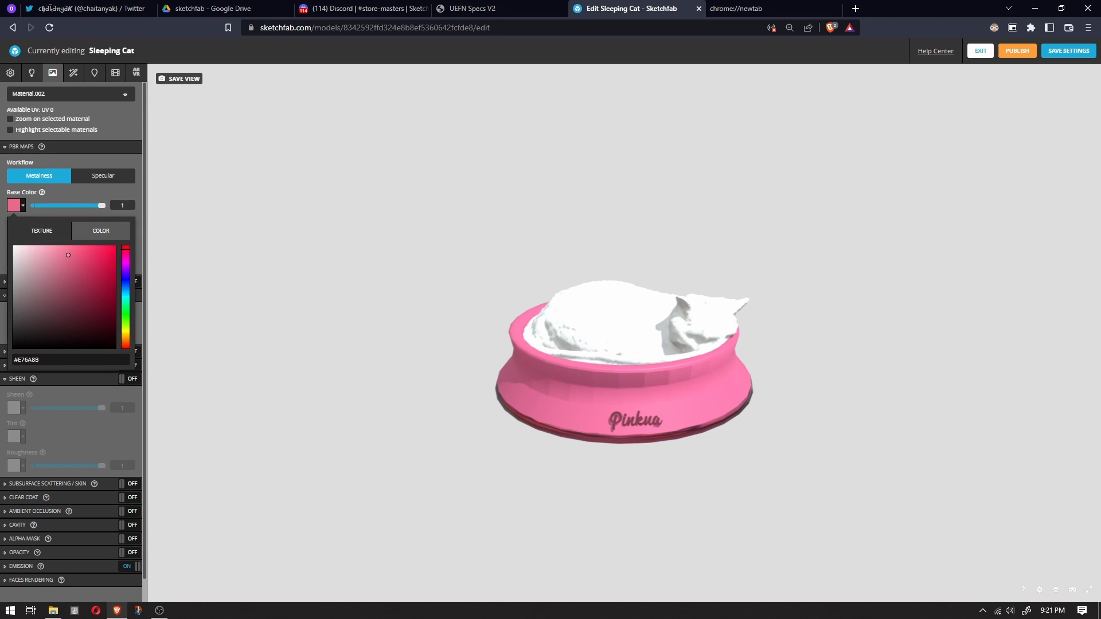
{"action": "left_click", "coordinate": [22, 206]}
{"action": "left_click", "coordinate": [619, 325]}
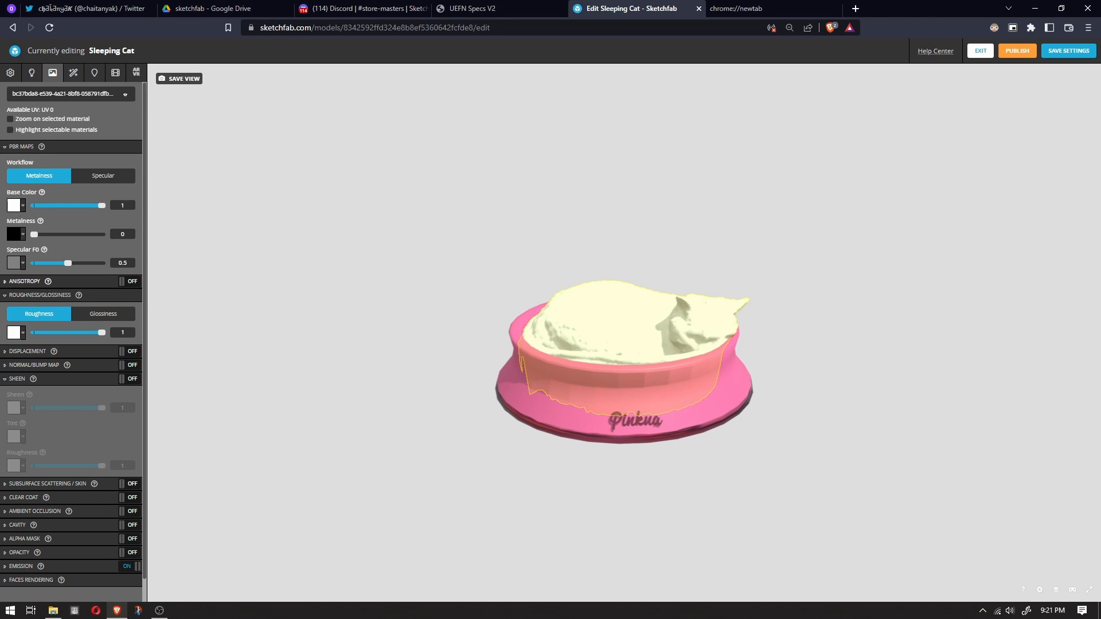
{"action": "left_click", "coordinate": [23, 205]}
{"action": "left_click", "coordinate": [35, 231]}
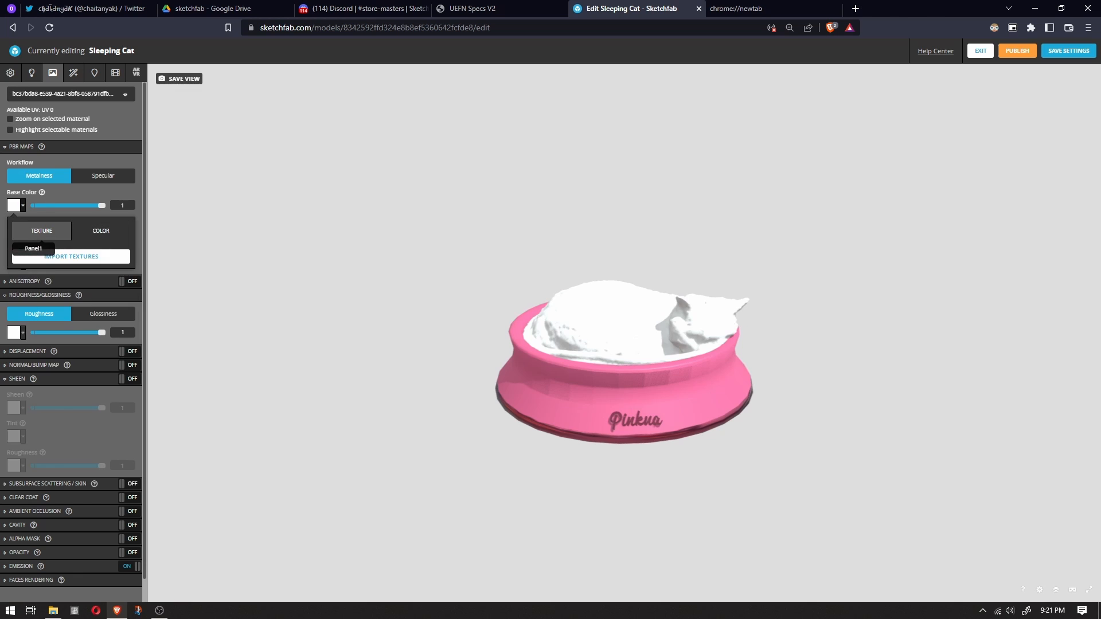
{"action": "left_click", "coordinate": [71, 256]}
{"action": "left_click", "coordinate": [453, 243]}
{"action": "double_click", "coordinate": [134, 95]}
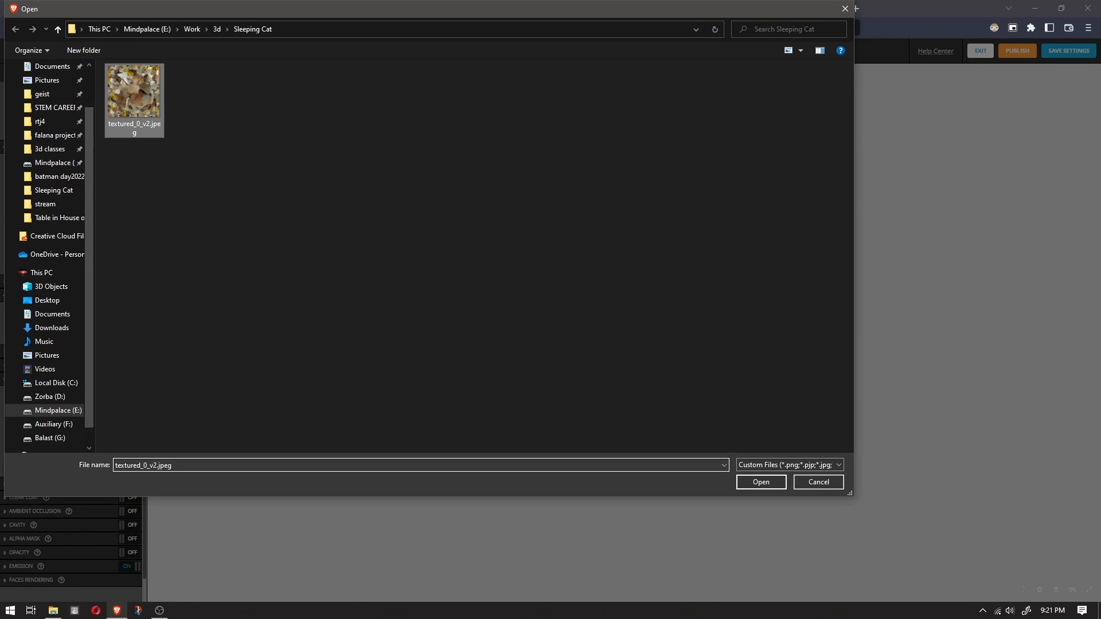
{"action": "key", "text": "Escape"}
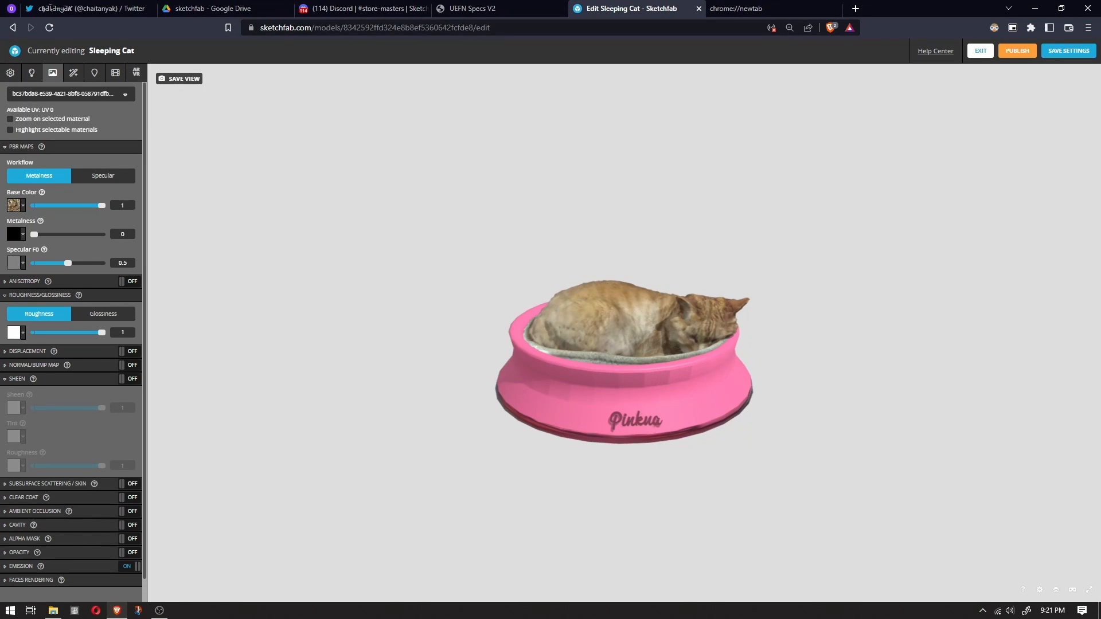
Set the cat material's Specular F0 to 0 and turn off its emission.
{"action": "mouse_move", "coordinate": [624, 355]}
{"action": "left_mouse_down"}
{"action": "mouse_move", "coordinate": [624, 427]}
{"action": "mouse_move", "coordinate": [624, 368]}
{"action": "left_mouse_up"}
{"action": "scroll", "coordinate": [73, 344], "scroll_direction": "down", "scroll_amount": 1}
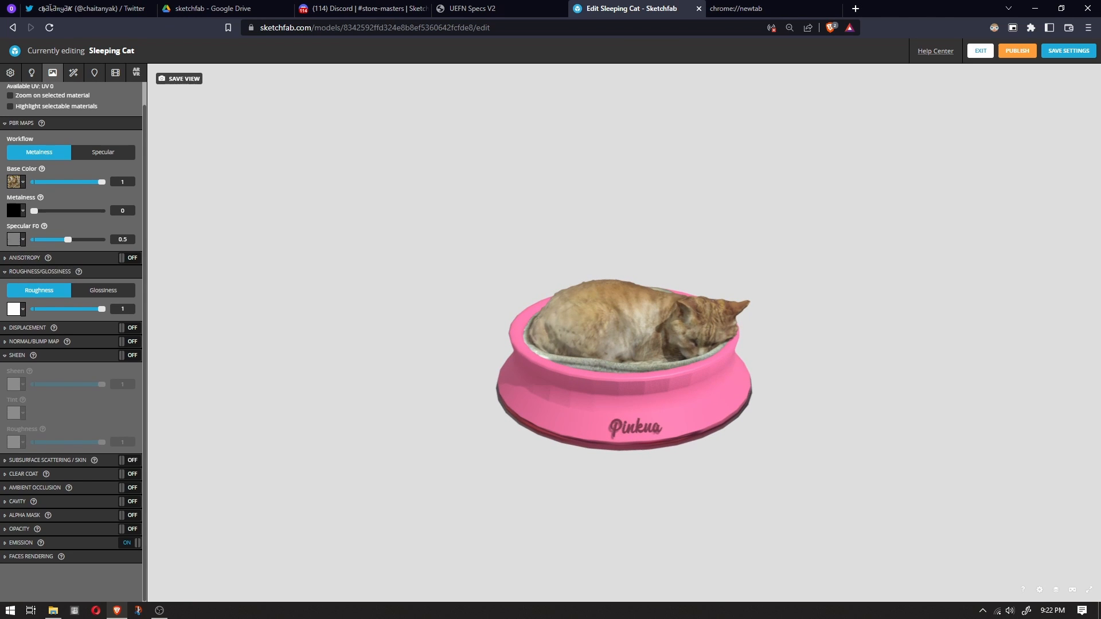
{"action": "left_click_drag", "start_coordinate": [67, 240], "coordinate": [30, 239]}
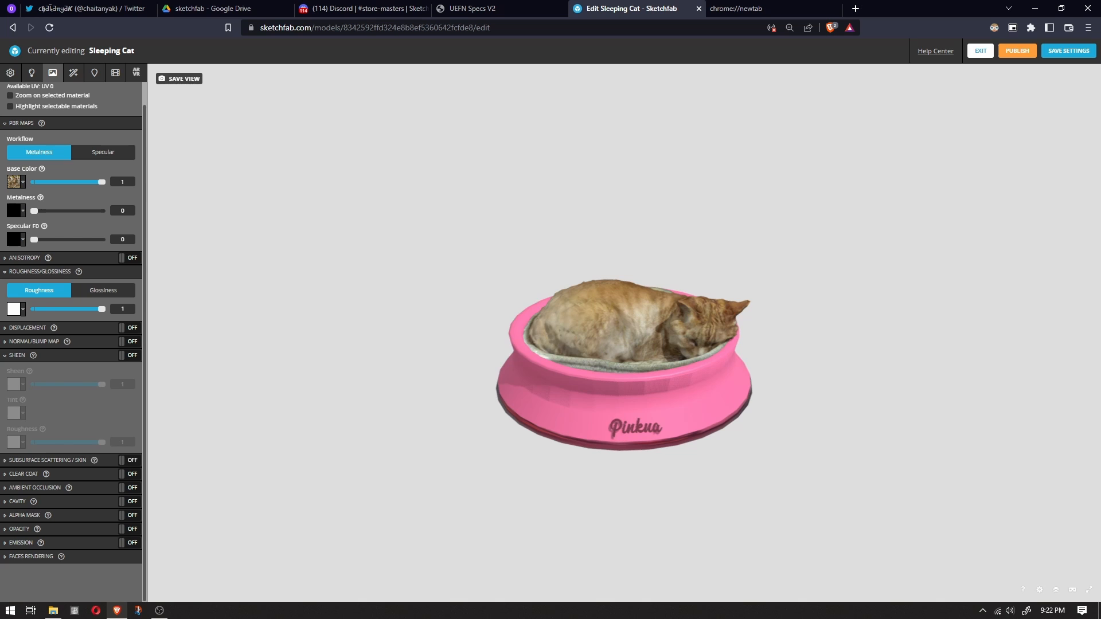
Set the metalness of the pink bowl's main material to 1.
{"action": "left_click_drag", "start_coordinate": [624, 373], "coordinate": [579, 324]}
{"action": "scroll", "coordinate": [624, 355], "scroll_direction": "up", "scroll_amount": 5}
{"action": "left_click_drag", "start_coordinate": [774, 344], "coordinate": [832, 370]}
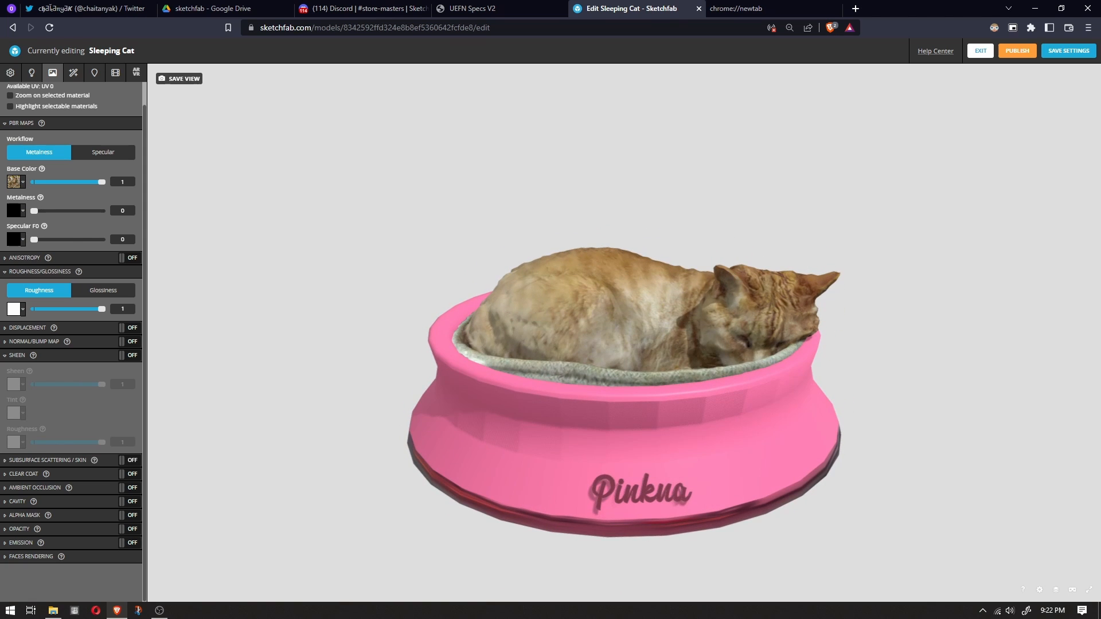
{"action": "left_click", "coordinate": [631, 450]}
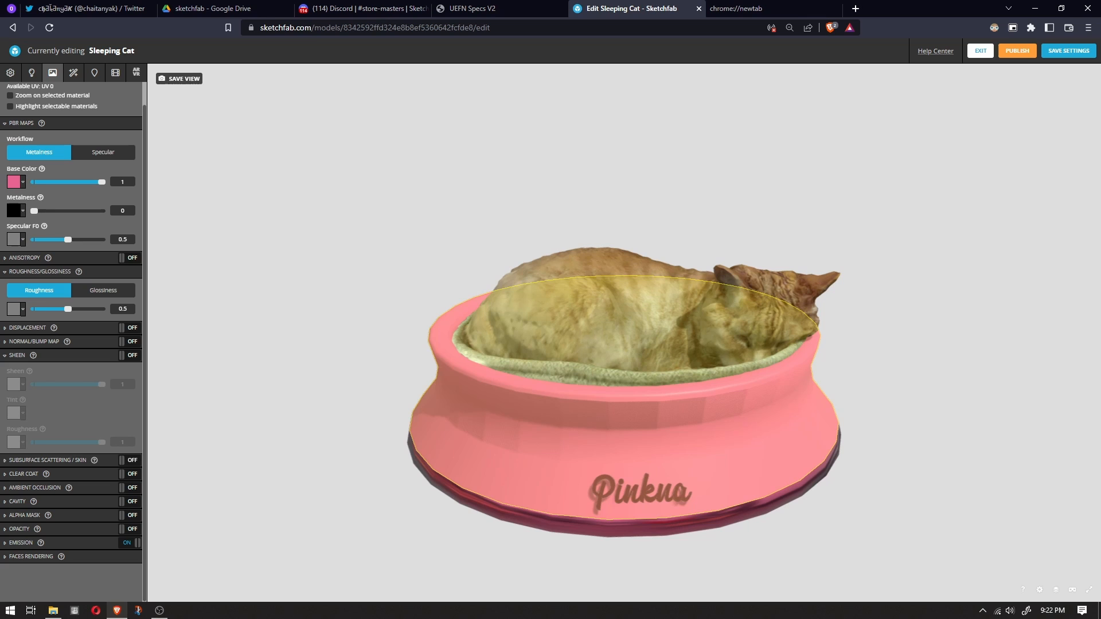
{"action": "left_click_drag", "start_coordinate": [34, 211], "coordinate": [103, 211]}
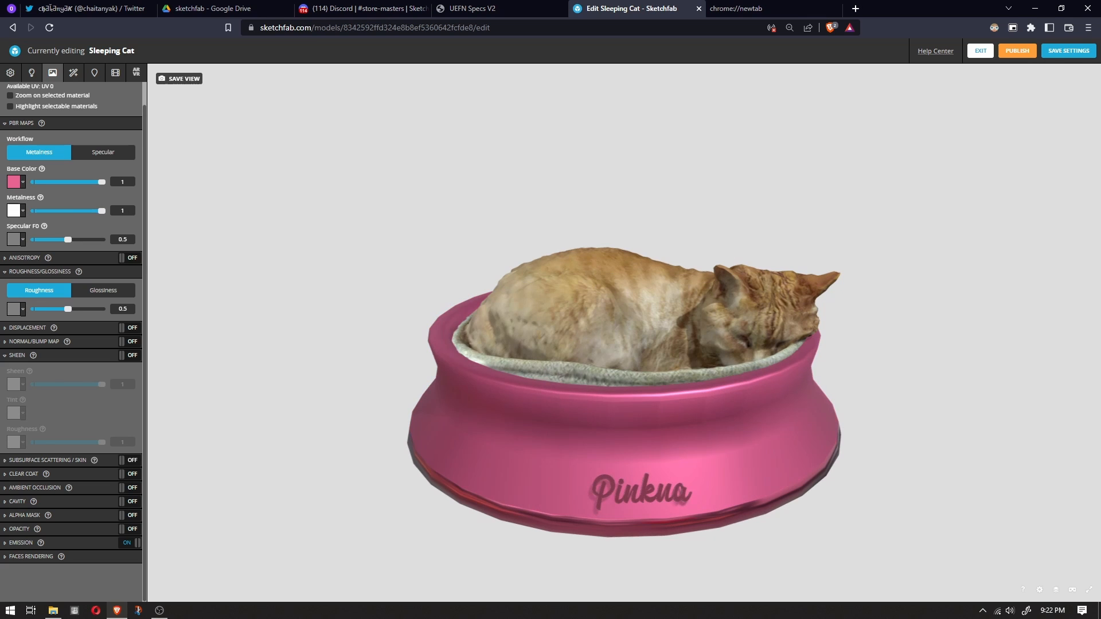
Set the metalness of the base trim and lettering material to 0 and its base color intensity to 0.028.
{"action": "left_click", "coordinate": [579, 528]}
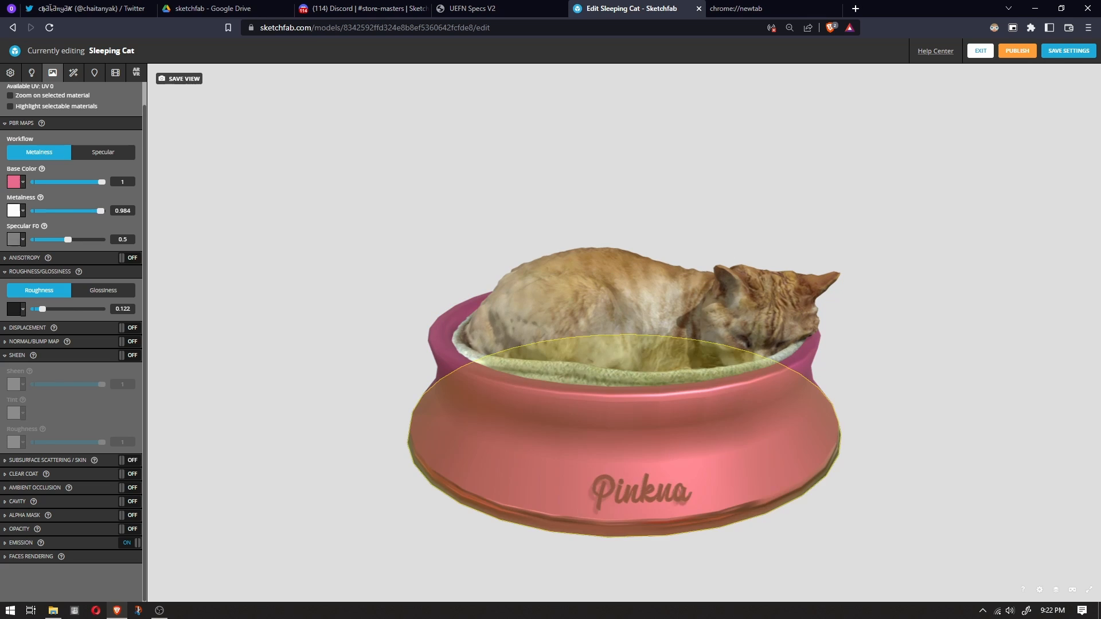
{"action": "left_click_drag", "start_coordinate": [101, 211], "coordinate": [33, 211]}
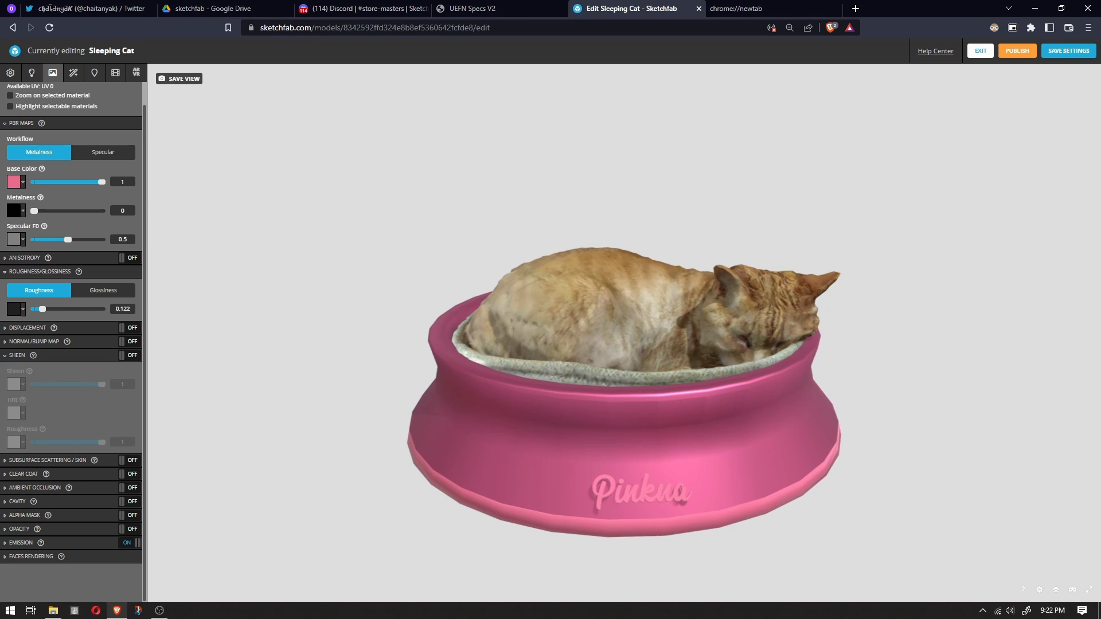
{"action": "left_click_drag", "start_coordinate": [102, 182], "coordinate": [35, 182]}
Save the 3D settings and exit the 3D editor to the model's properties page.
{"action": "left_click_drag", "start_coordinate": [573, 355], "coordinate": [613, 344]}
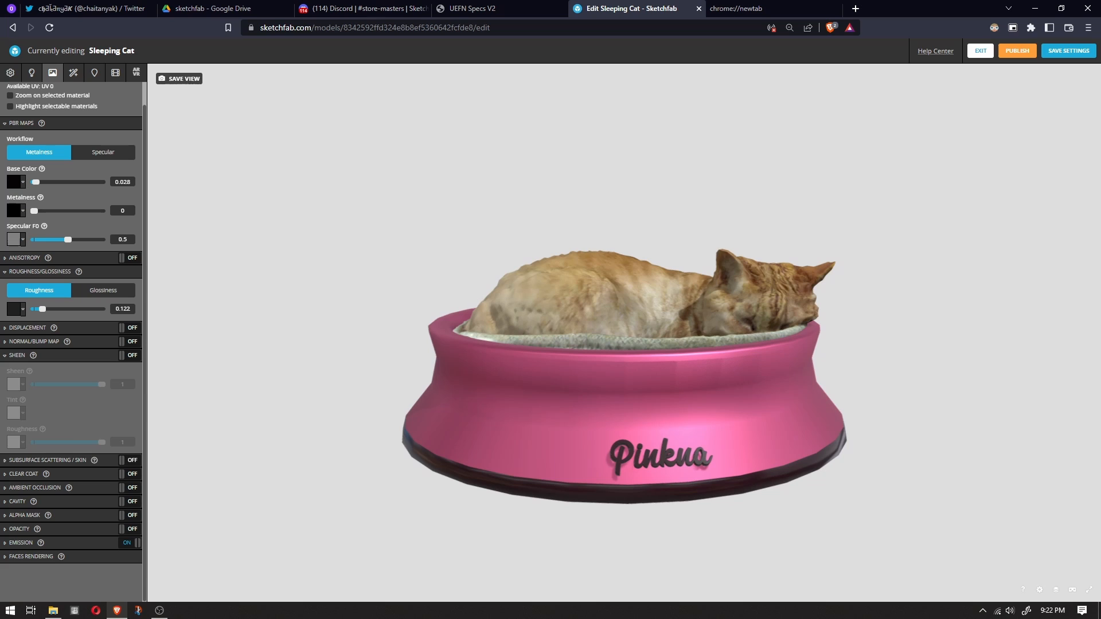
{"action": "left_click", "coordinate": [1068, 51]}
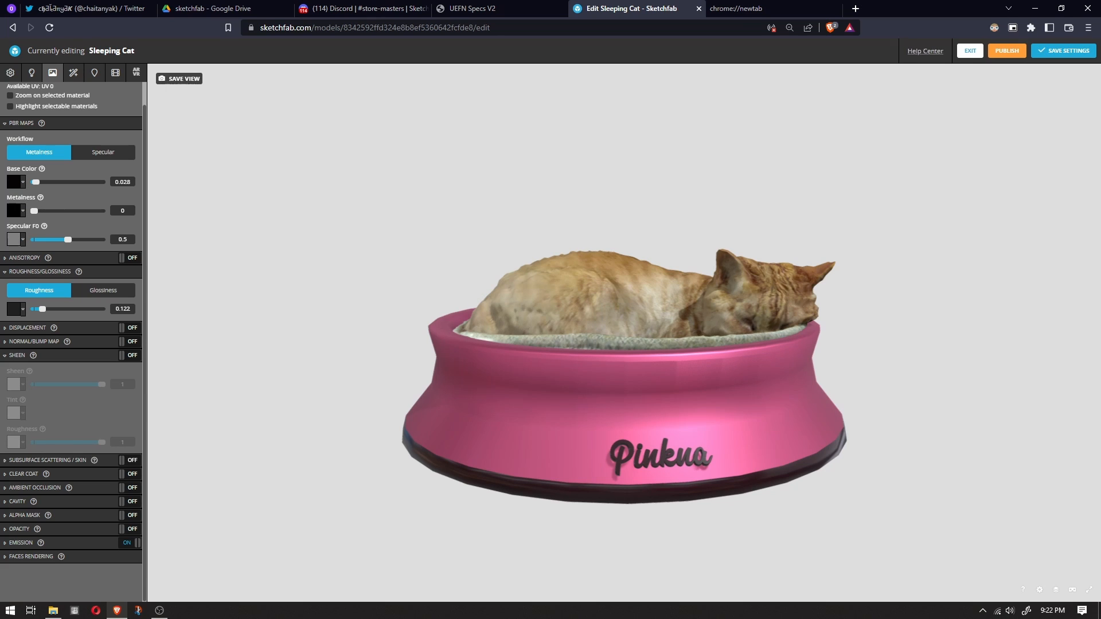
{"action": "left_click", "coordinate": [970, 50]}
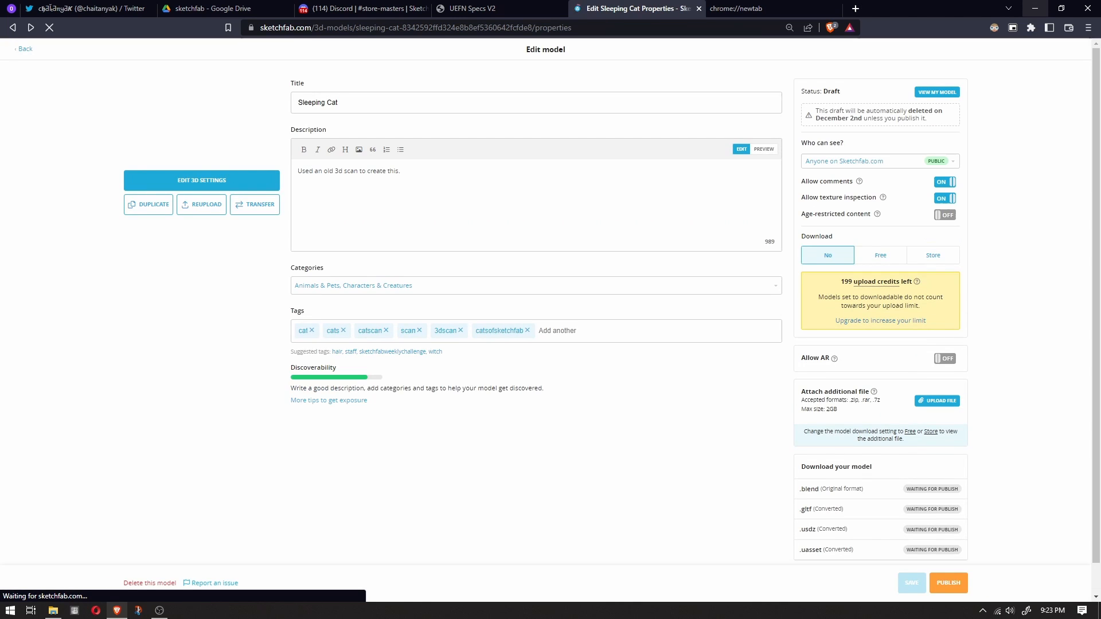
Minimize the browser and open Sleeping Cat.blend from E:\Work\3d\Sleeping Cat in Blender.
{"action": "left_click", "coordinate": [1035, 8]}
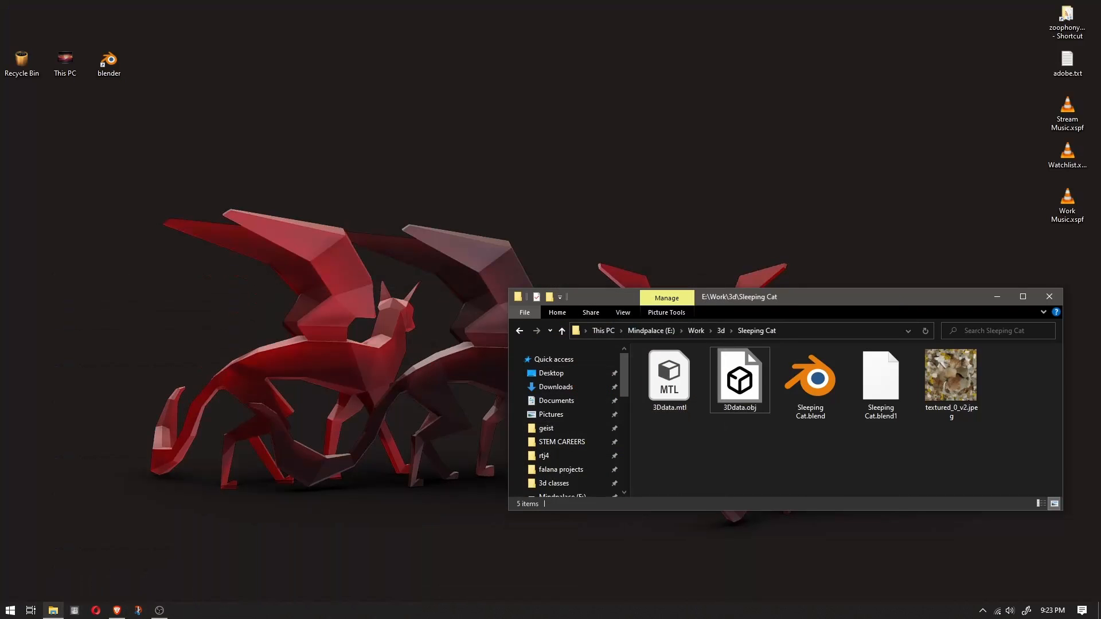
{"action": "left_click", "coordinate": [820, 385]}
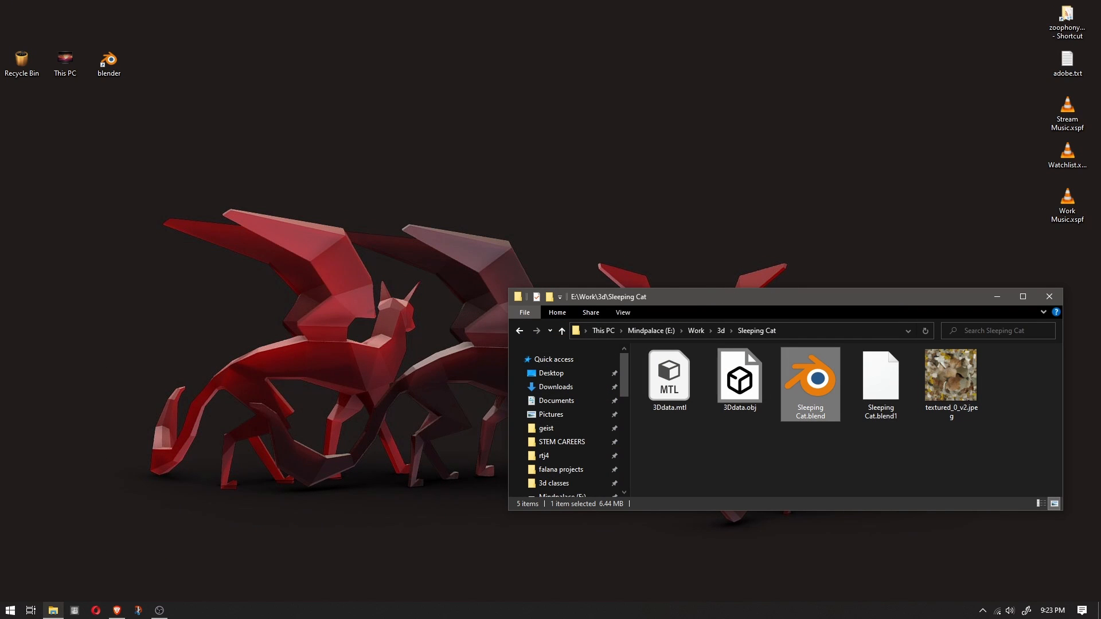
{"action": "double_click", "coordinate": [820, 385]}
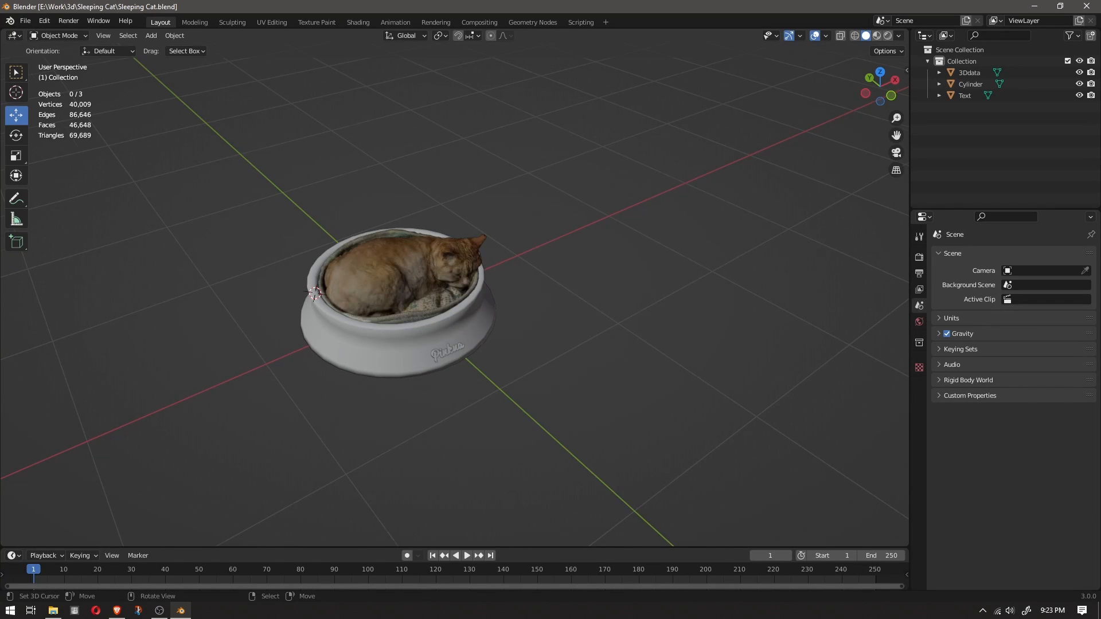
Select the script lettering on the bowl's front and enter Edit Mode with vertex selection.
{"action": "scroll", "coordinate": [455, 296], "scroll_direction": "up", "scroll_amount": 3}
{"action": "middle_click_drag", "start_coordinate": [456, 295], "coordinate": [425, 290]}
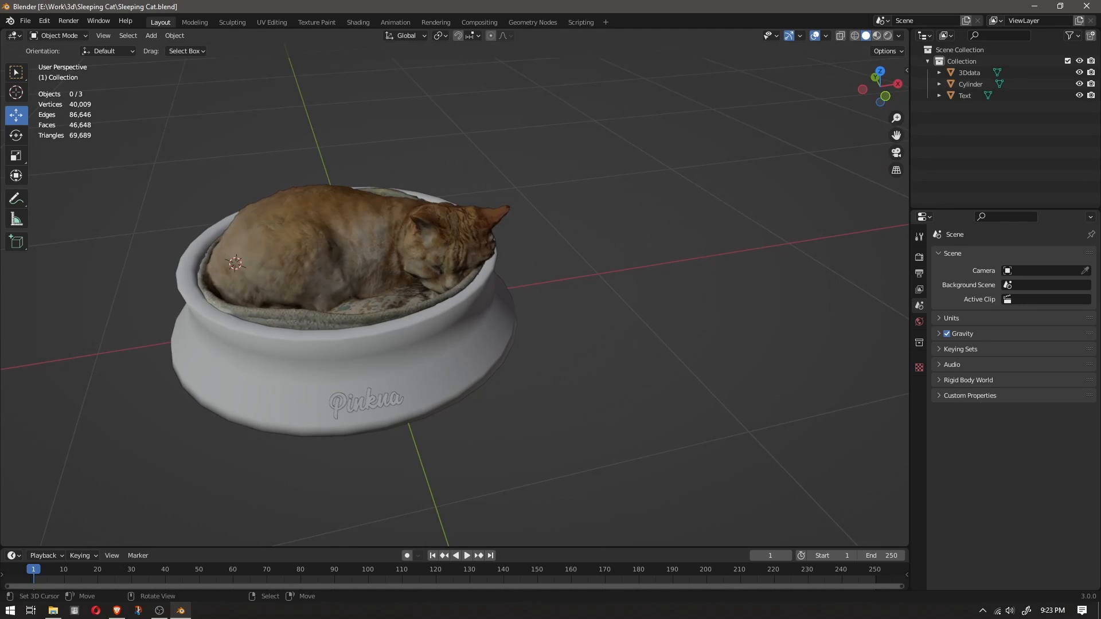
{"action": "right_click", "coordinate": [367, 401]}
{"action": "key", "text": "Tab"}
{"action": "scroll", "coordinate": [366, 401], "scroll_direction": "up", "scroll_amount": 4}
{"action": "middle_click_drag", "start_coordinate": [367, 401], "coordinate": [519, 163], "text": "shift"}
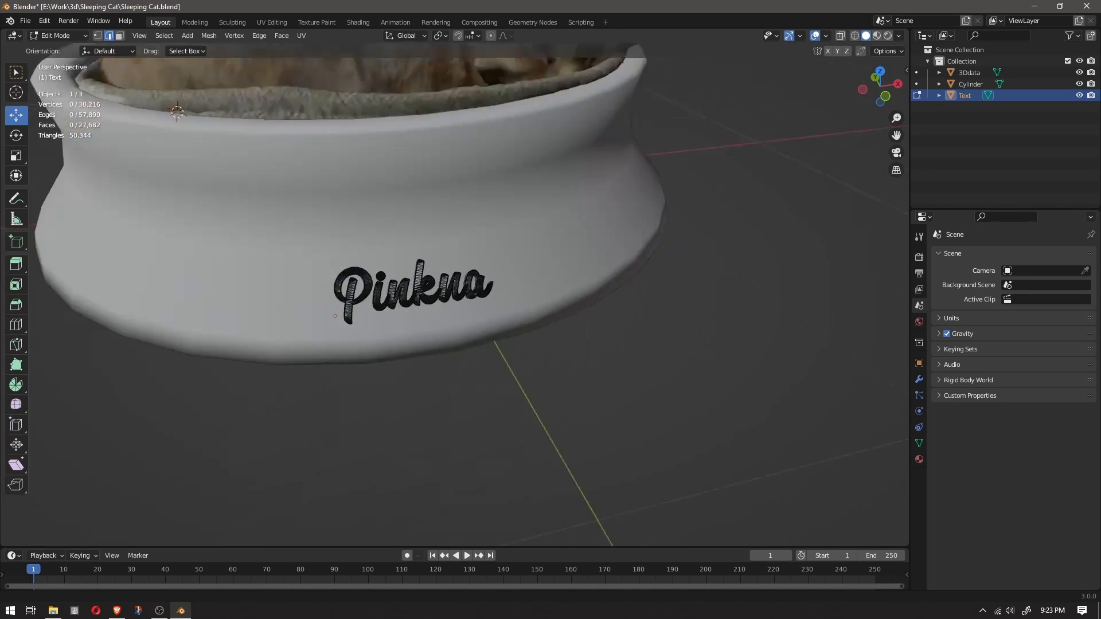
{"action": "middle_click_drag", "start_coordinate": [455, 295], "coordinate": [221, 396], "text": "shift"}
{"action": "scroll", "coordinate": [528, 273], "scroll_direction": "up", "scroll_amount": 5}
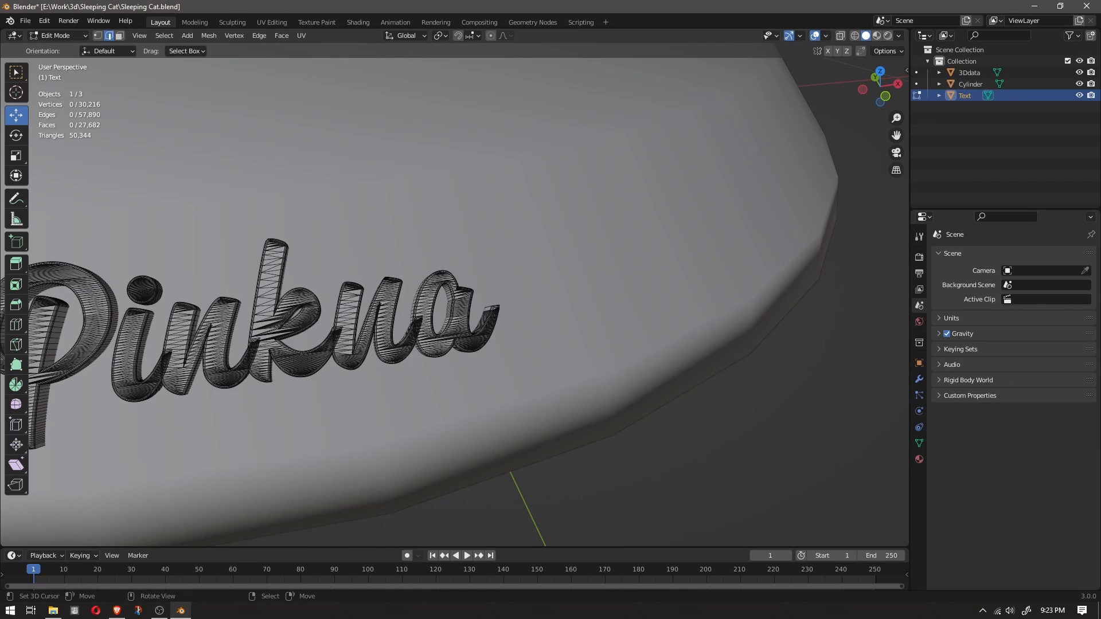
{"action": "key", "text": "1"}
Grow a selection across the outline of the lettering's last letter, with X-ray enabled, and delete the selected vertices.
{"action": "key", "text": "ctrl+KP_Add"}
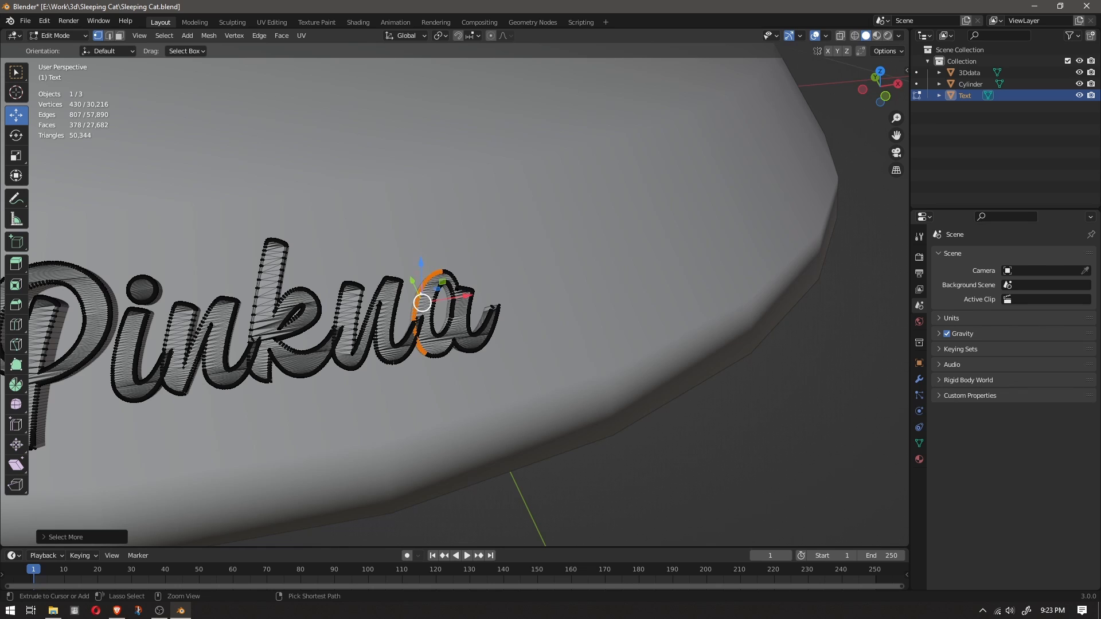
{"action": "key", "text": "ctrl+KP_Add"}
{"action": "key", "text": "ctrl+KP_Add"}
{"action": "key", "text": "ctrl+KP_Add"}
{"action": "key", "text": "ctrl+KP_Add"}
{"action": "key", "text": "ctrl+KP_Add"}
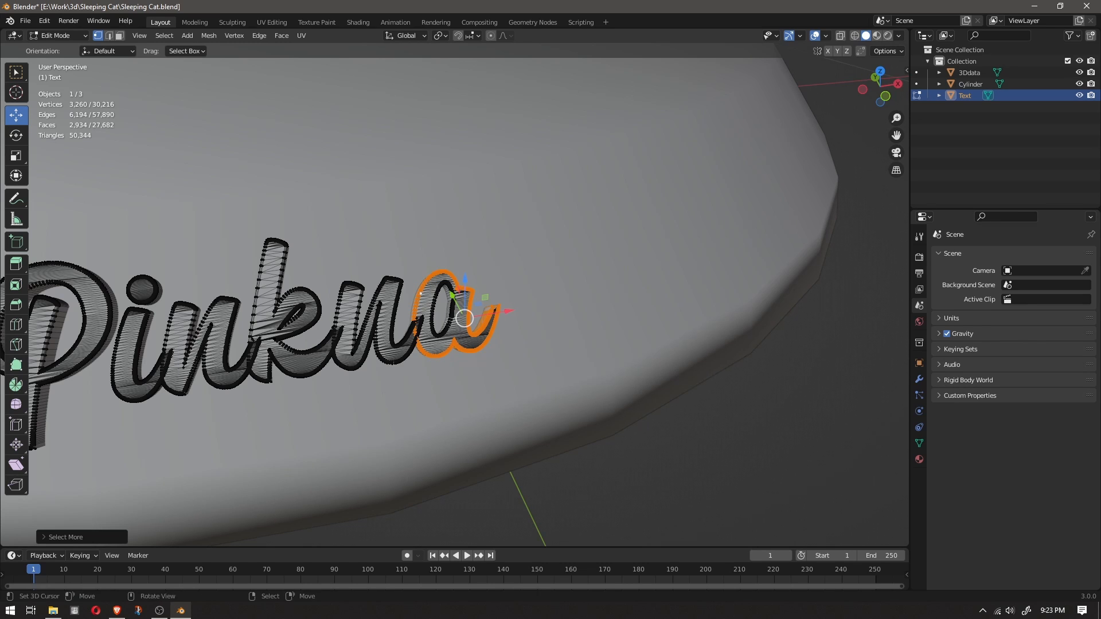
{"action": "mouse_move", "coordinate": [537, 361]}
{"action": "left_mouse_down", "text": "ctrl"}
{"action": "mouse_move", "coordinate": [459, 294]}
{"action": "mouse_move", "coordinate": [424, 241]}
{"action": "mouse_move", "coordinate": [443, 372]}
{"action": "left_mouse_up", "text": "ctrl"}
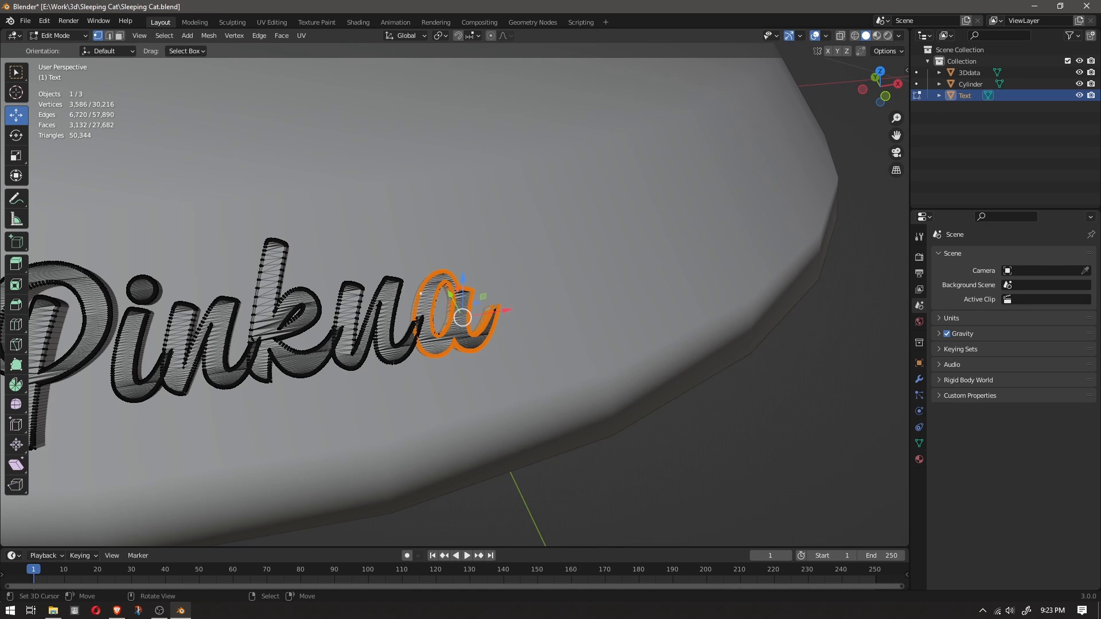
{"action": "key", "text": "alt+z"}
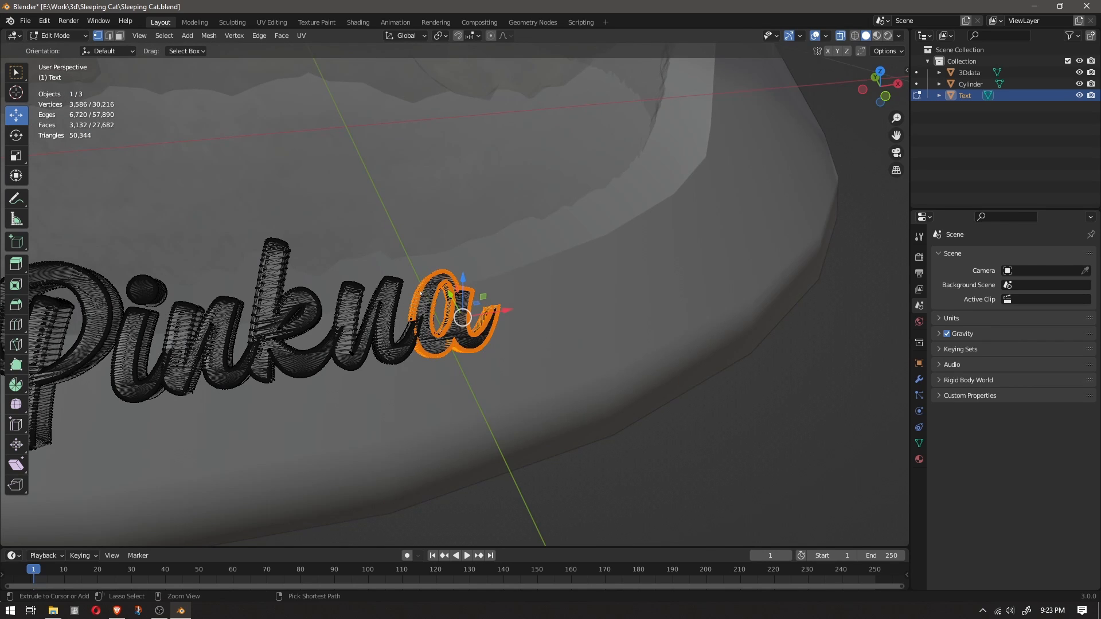
{"action": "key", "text": "ctrl+KP_Add"}
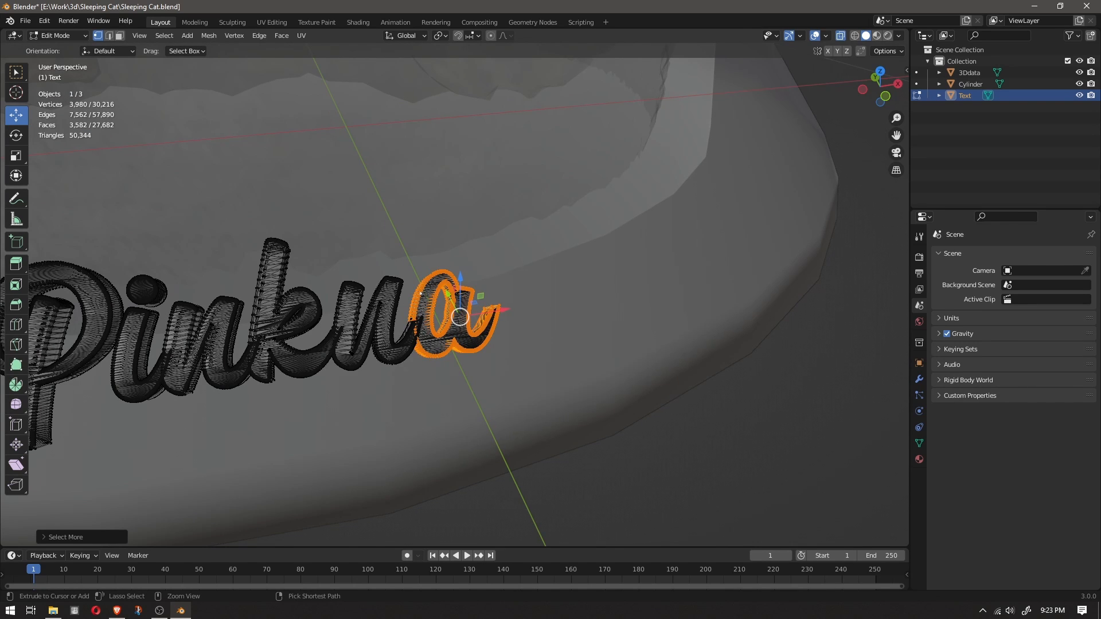
{"action": "key", "text": "x"}
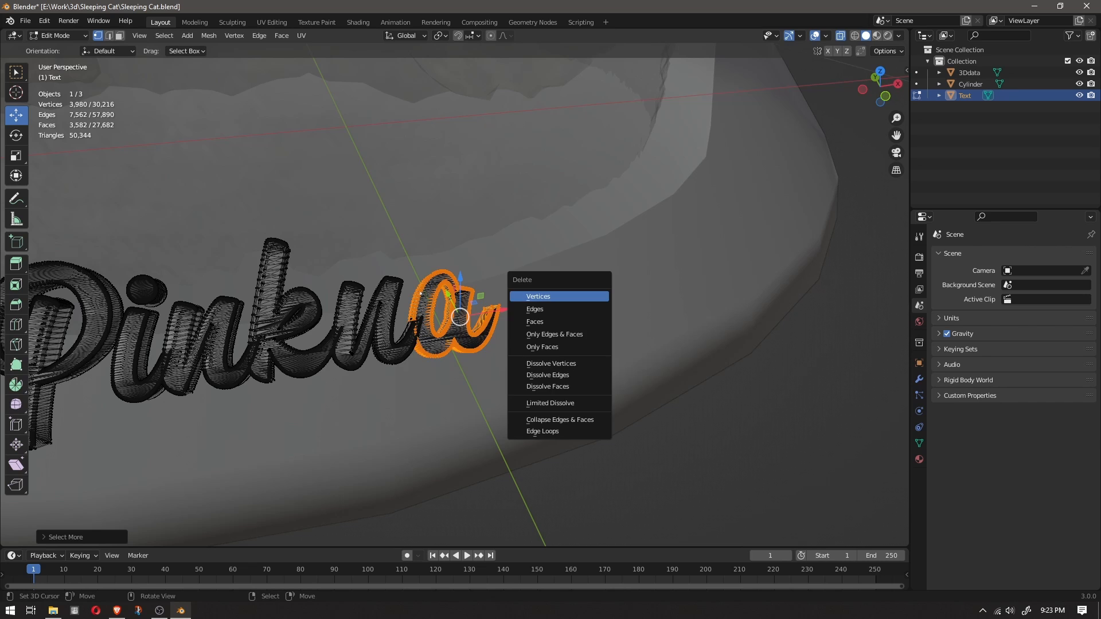
{"action": "left_click", "coordinate": [533, 291]}
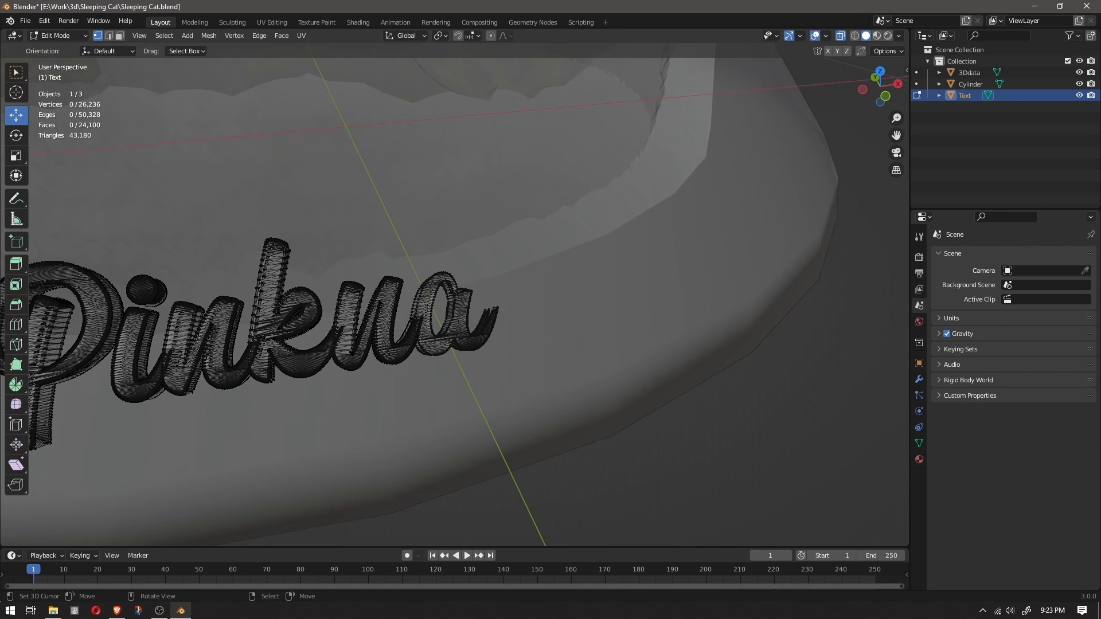
Delete the remaining vertices of the last letter, then return to Object Mode with X-ray off and nothing selected.
{"action": "left_click_drag", "start_coordinate": [516, 298], "coordinate": [418, 492], "text": "alt"}
{"action": "key", "text": "ctrl+KP_Add"}
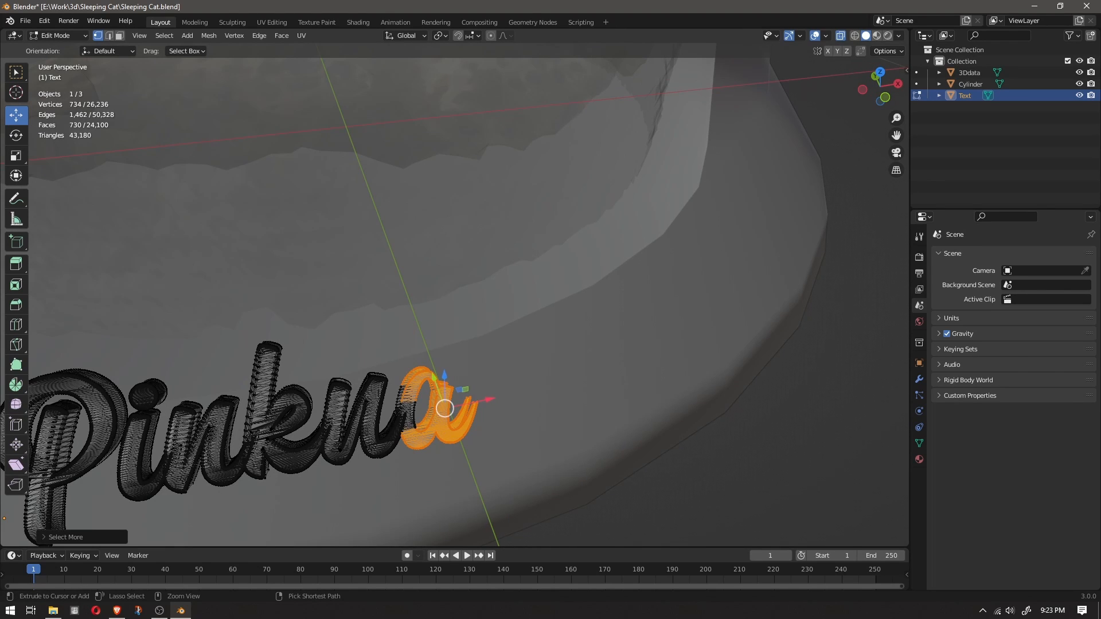
{"action": "key", "text": "x"}
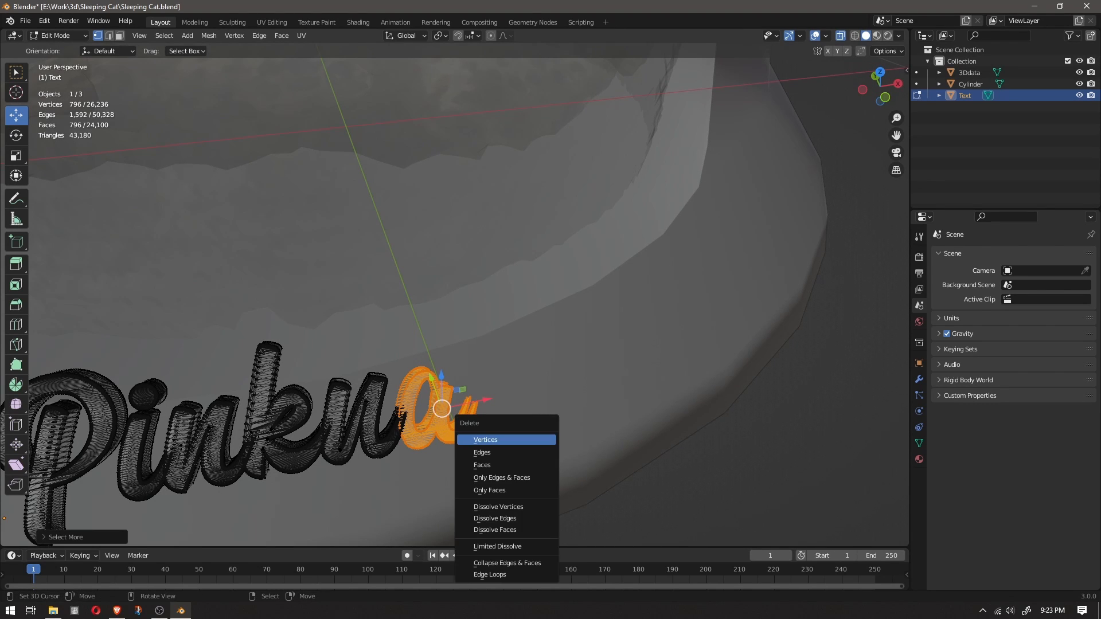
{"action": "left_click", "coordinate": [525, 440]}
{"action": "key", "text": "Tab"}
{"action": "scroll", "coordinate": [455, 294], "scroll_direction": "down", "scroll_amount": 6}
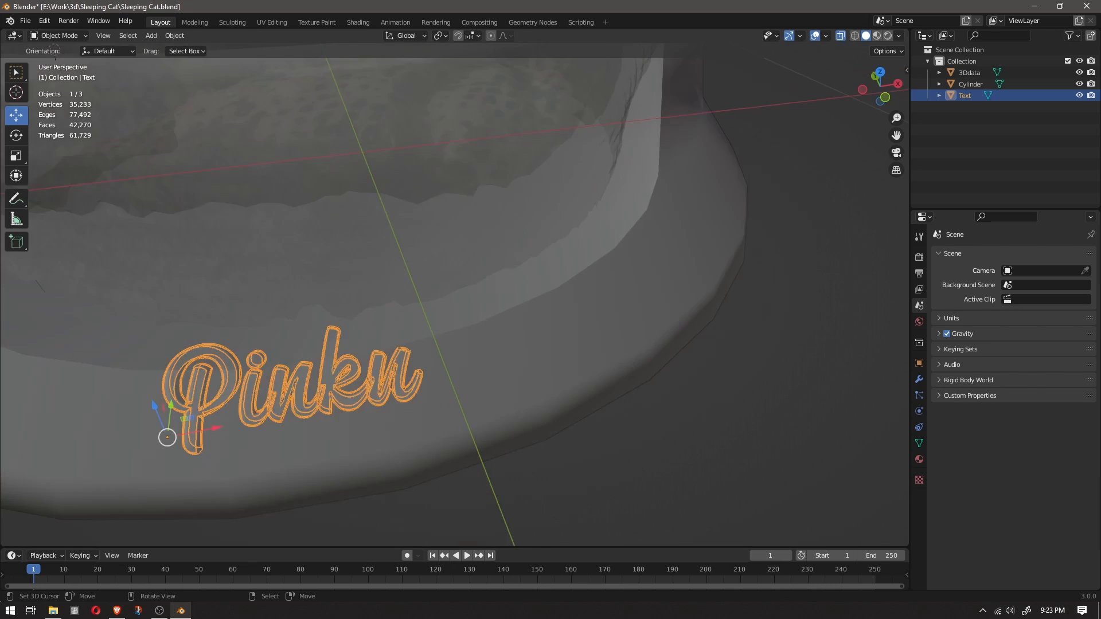
{"action": "key", "text": "alt+z"}
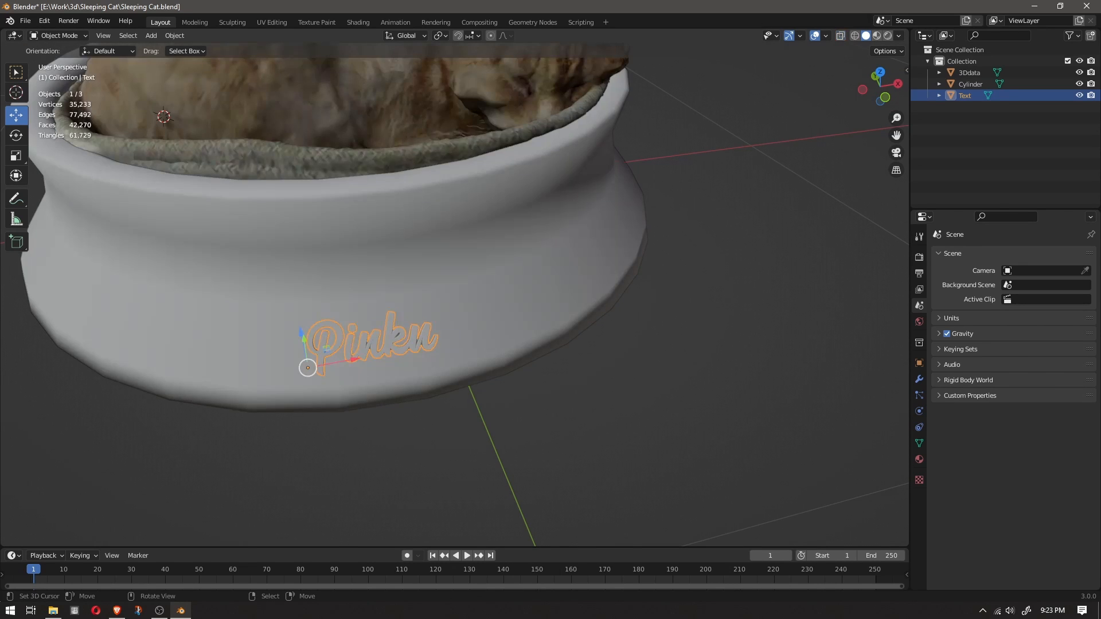
{"action": "key", "text": "alt+a"}
Add a Subdivision Surface modifier to the bowl with 2 viewport levels and switch the viewport to material preview.
{"action": "middle_click_drag", "start_coordinate": [459, 310], "coordinate": [470, 368]}
{"action": "scroll", "coordinate": [438, 311], "scroll_direction": "down", "scroll_amount": 3}
{"action": "right_click", "coordinate": [467, 366]}
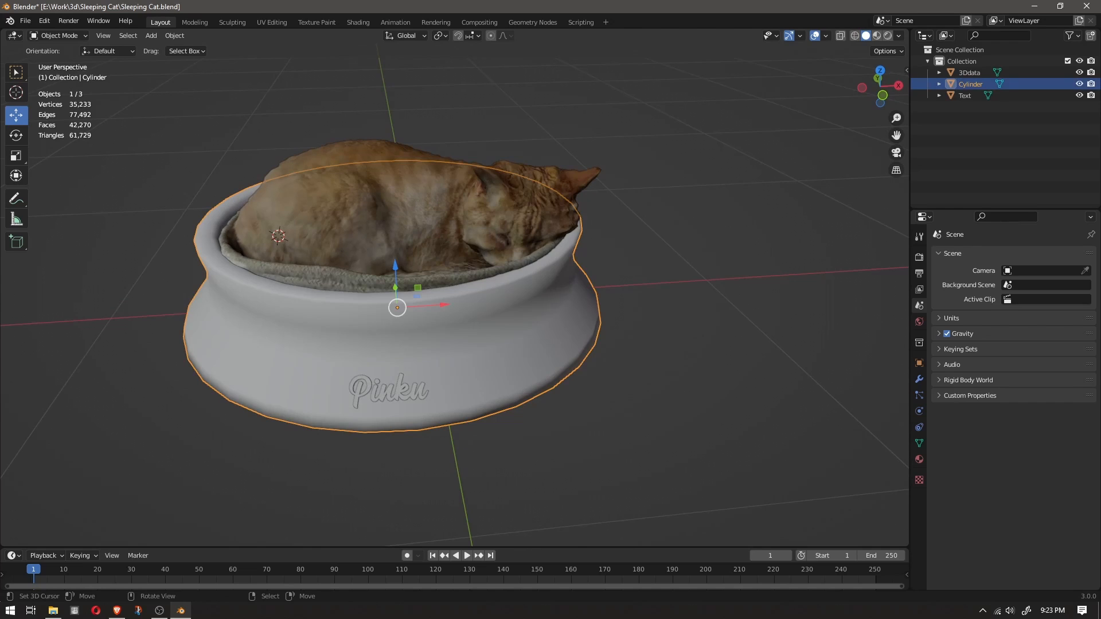
{"action": "left_click", "coordinate": [919, 379]}
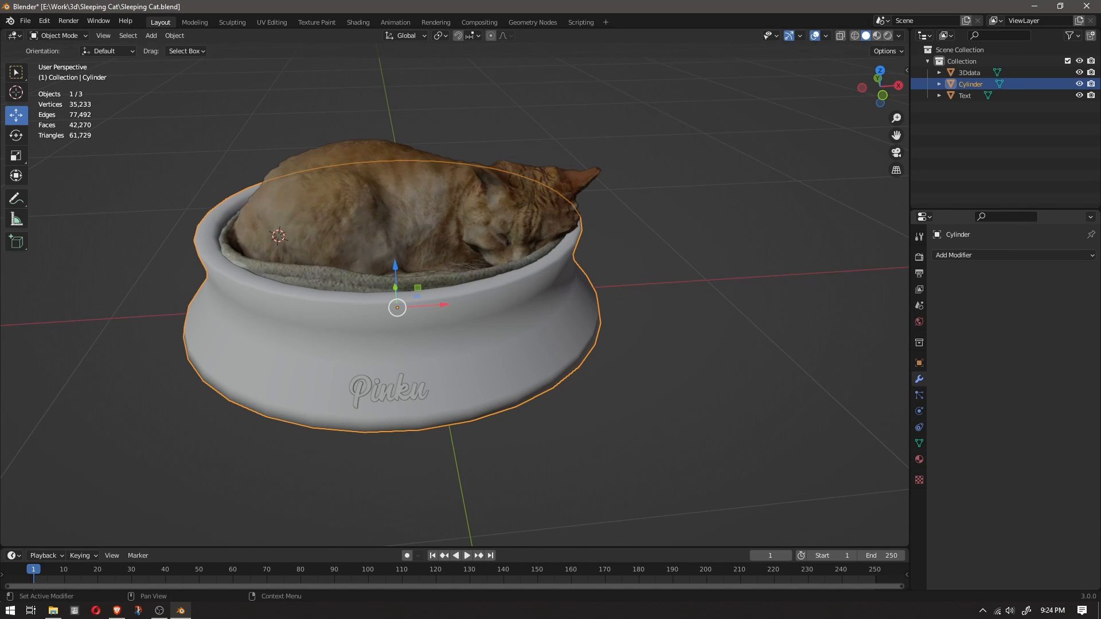
{"action": "left_click", "coordinate": [974, 255]}
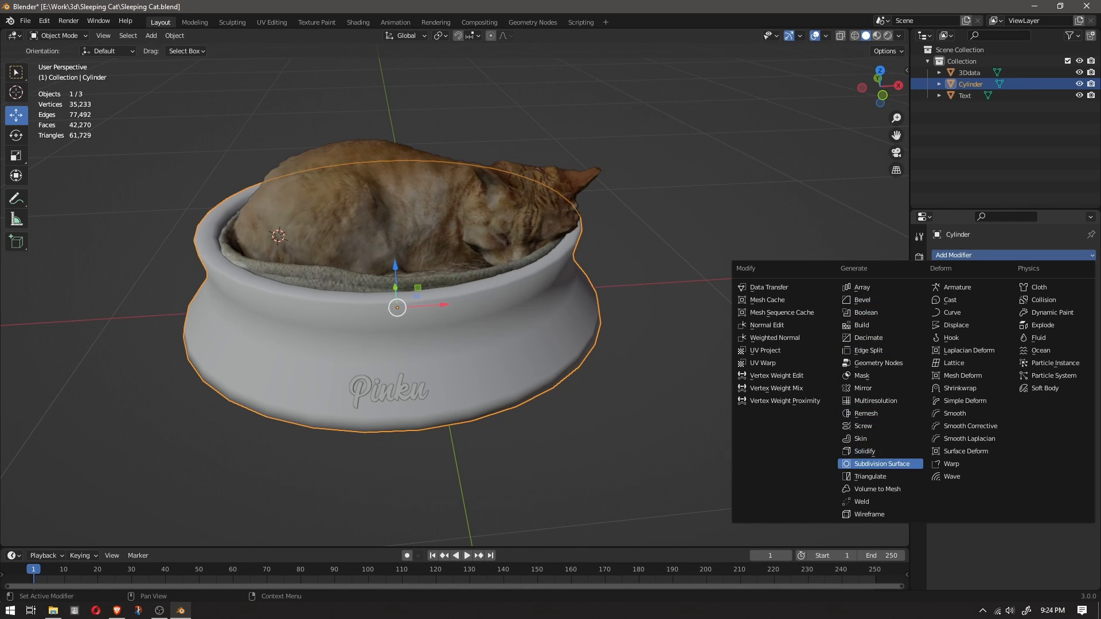
{"action": "left_click", "coordinate": [882, 463]}
{"action": "mouse_move", "coordinate": [516, 367]}
{"action": "middle_mouse_down"}
{"action": "mouse_move", "coordinate": [504, 358]}
{"action": "mouse_move", "coordinate": [526, 361]}
{"action": "middle_mouse_up"}
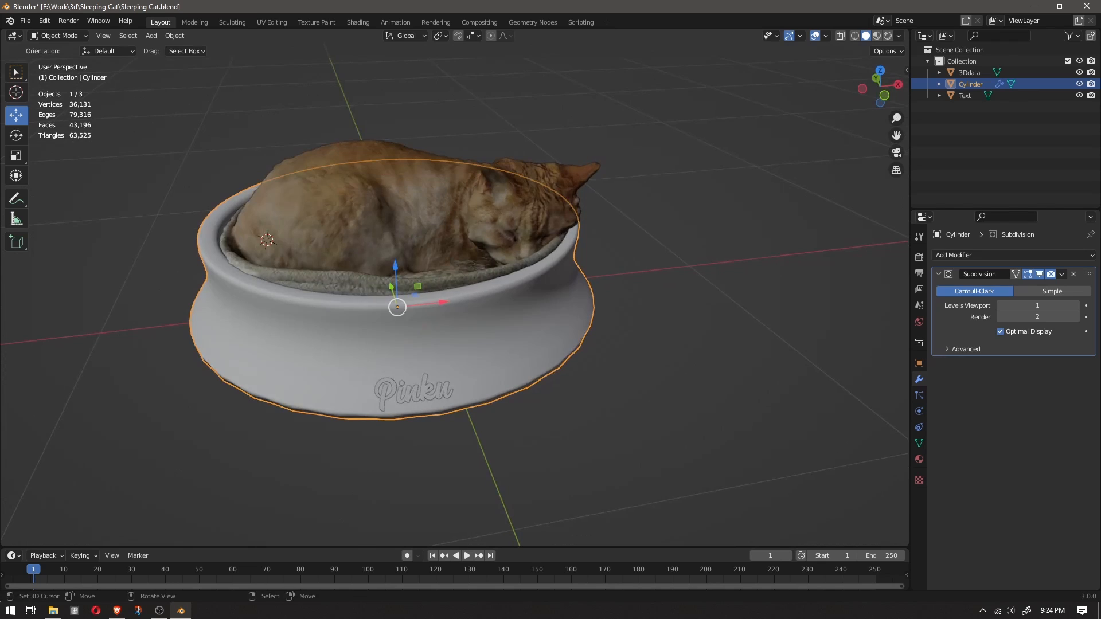
{"action": "left_click", "coordinate": [877, 35]}
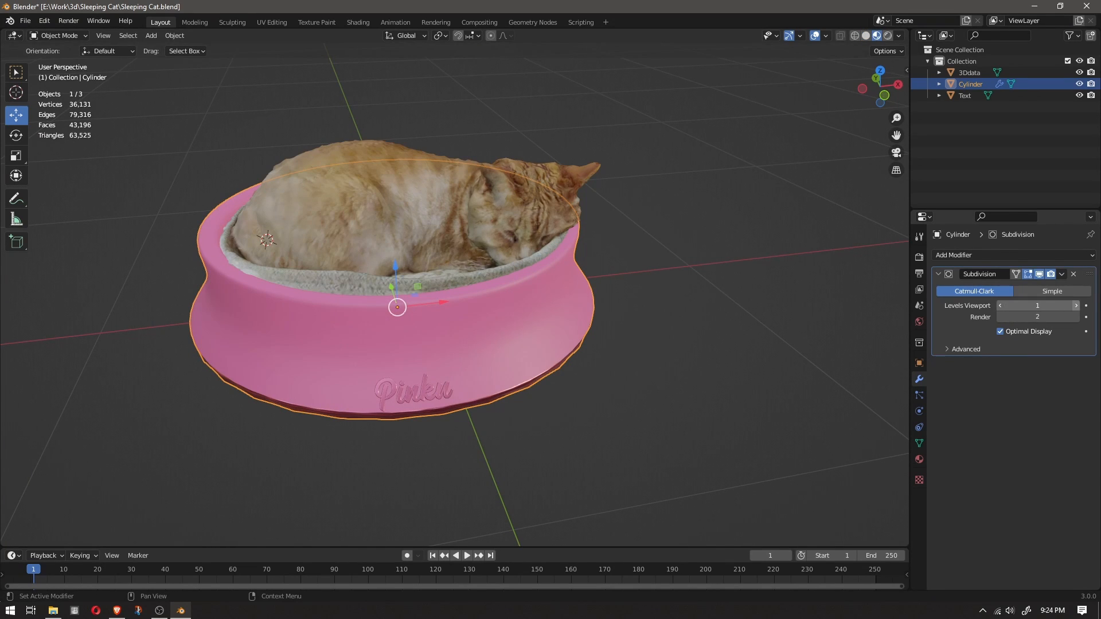
{"action": "left_click", "coordinate": [1075, 306]}
{"action": "middle_click_drag", "start_coordinate": [631, 344], "coordinate": [629, 314]}
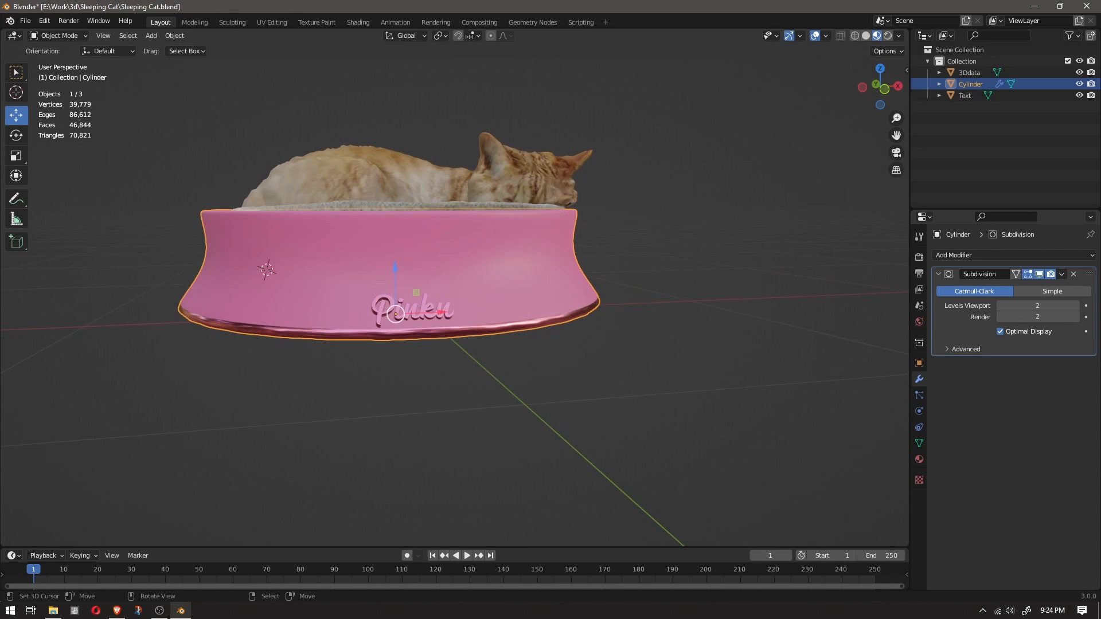
Move the lettering about 0.012 m along Z and about 0.014 m along Y on the bowl's front.
{"action": "right_click", "coordinate": [414, 314]}
{"action": "scroll", "coordinate": [414, 314], "scroll_direction": "up", "scroll_amount": 2}
{"action": "key", "text": "g"}
{"action": "key", "text": "z"}
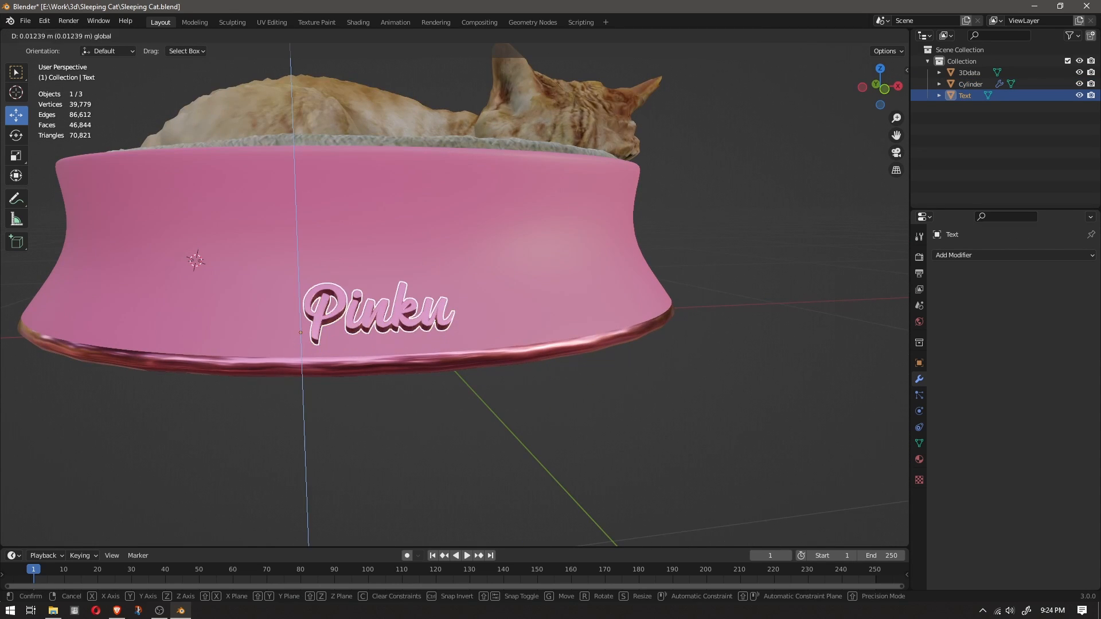
{"action": "left_click", "coordinate": [414, 300]}
{"action": "middle_click_drag", "start_coordinate": [414, 300], "coordinate": [505, 286]}
{"action": "key", "text": "g"}
{"action": "key", "text": "y"}
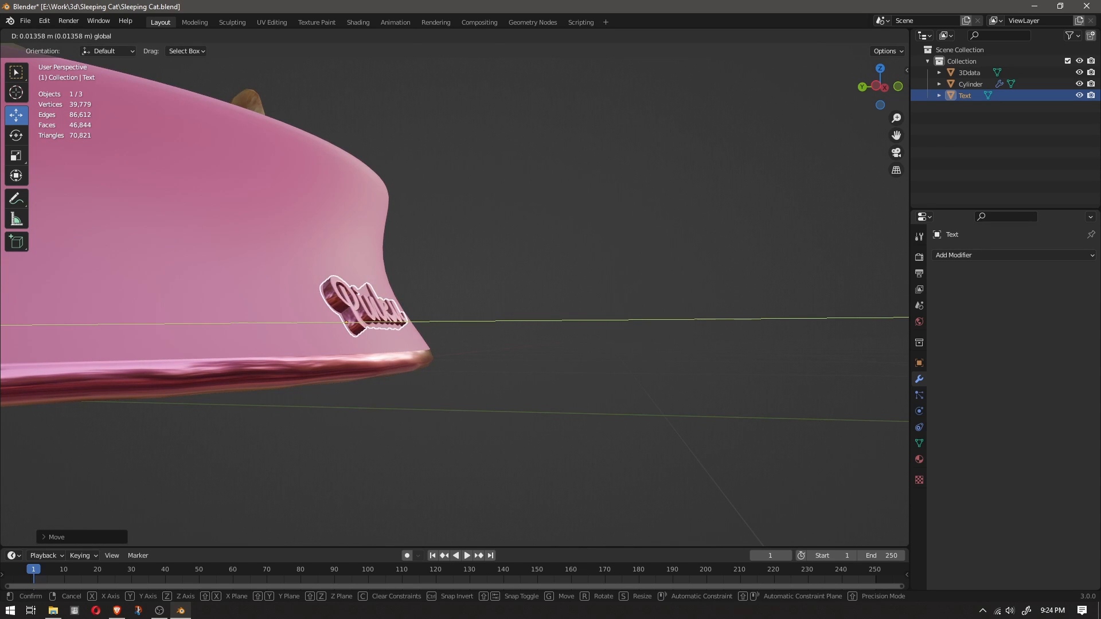
{"action": "left_click", "coordinate": [496, 287]}
Scale the lettering up uniformly so it spans more of the bowl's front.
{"action": "middle_click_drag", "start_coordinate": [496, 287], "coordinate": [396, 308]}
{"action": "key", "text": "s"}
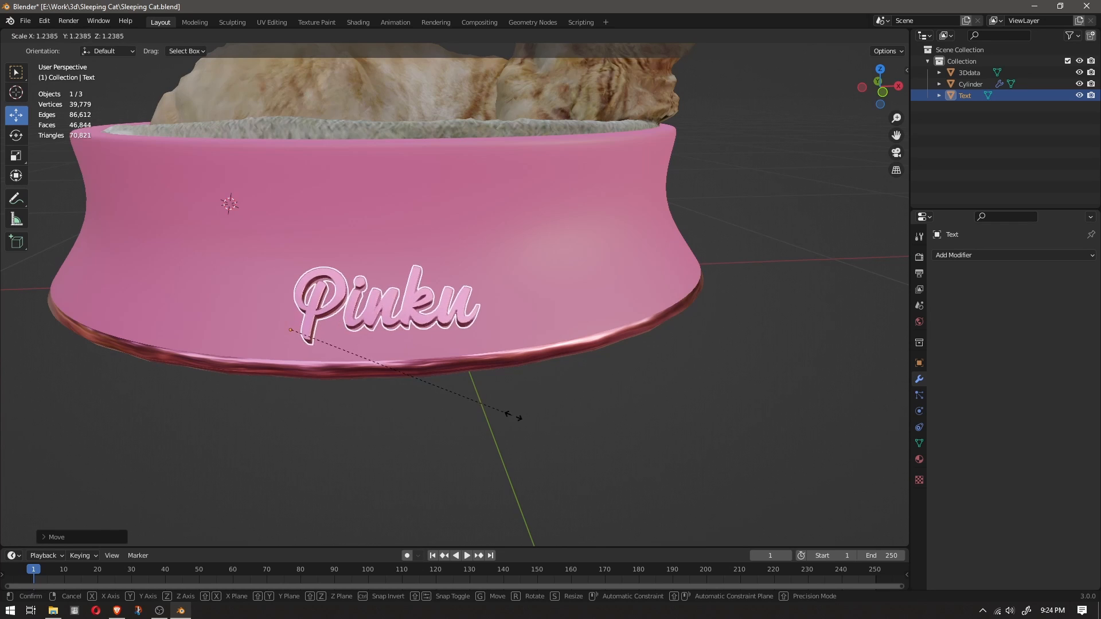
{"action": "left_click", "coordinate": [523, 422]}
{"action": "key", "text": "s"}
{"action": "left_click", "coordinate": [530, 421]}
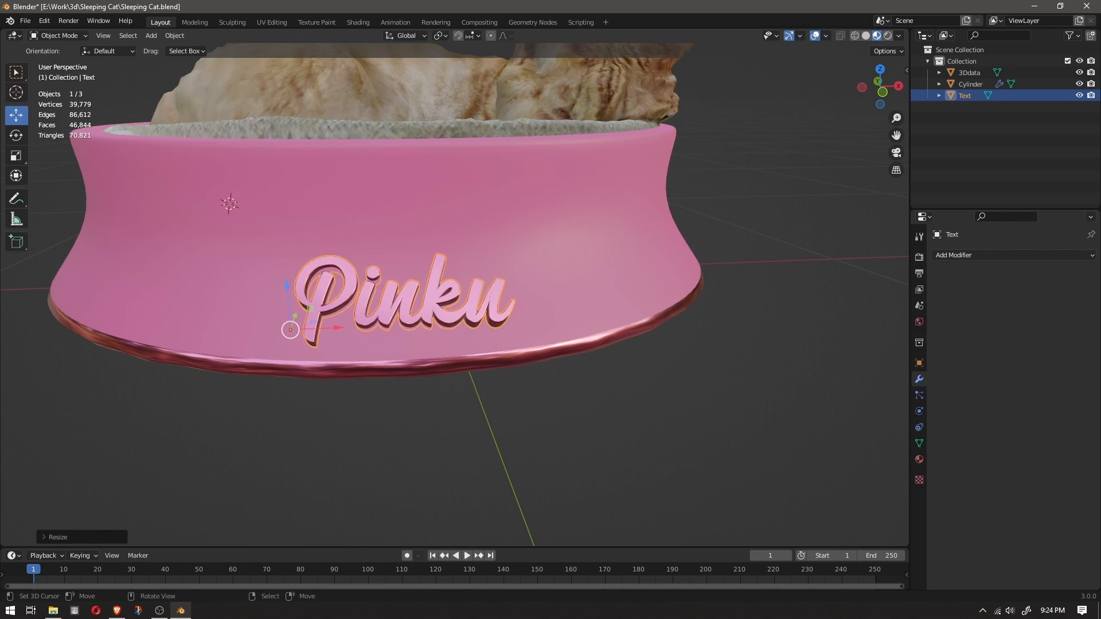
Shift the enlarged lettering along Y against the bowl wall, rotate it slightly to fit, and deselect it.
{"action": "middle_click_drag", "start_coordinate": [525, 410], "coordinate": [641, 388]}
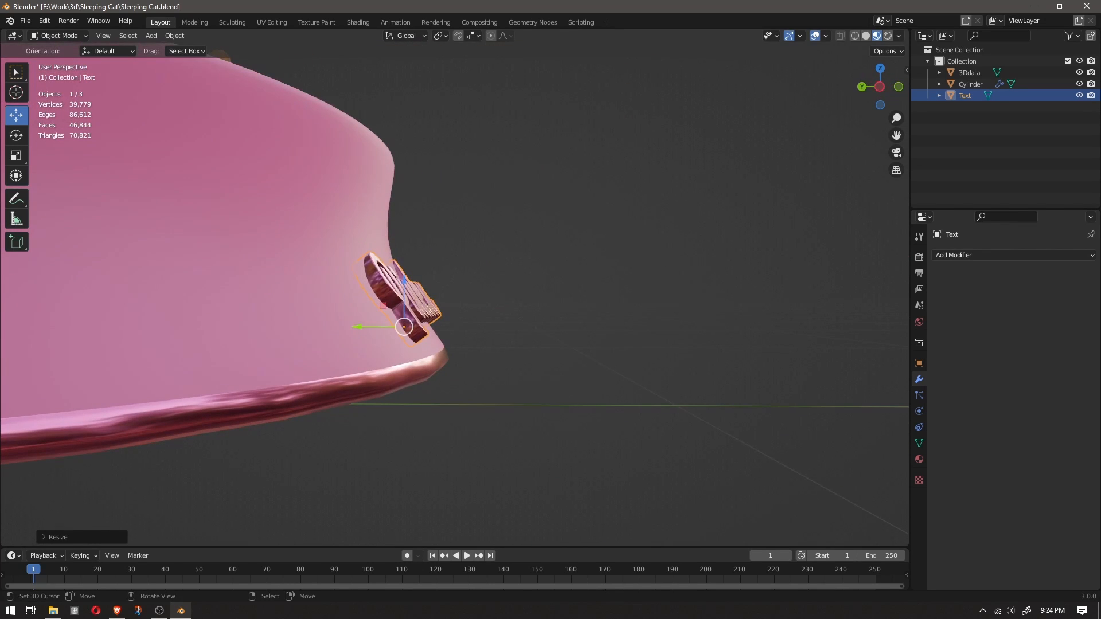
{"action": "key", "text": "g"}
{"action": "key", "text": "y"}
{"action": "left_click", "coordinate": [510, 335]}
{"action": "middle_click_drag", "start_coordinate": [508, 334], "coordinate": [395, 402]}
{"action": "key", "text": "r"}
{"action": "left_click", "coordinate": [524, 340]}
{"action": "scroll", "coordinate": [395, 375], "scroll_direction": "down", "scroll_amount": 6}
{"action": "right_click", "coordinate": [395, 375]}
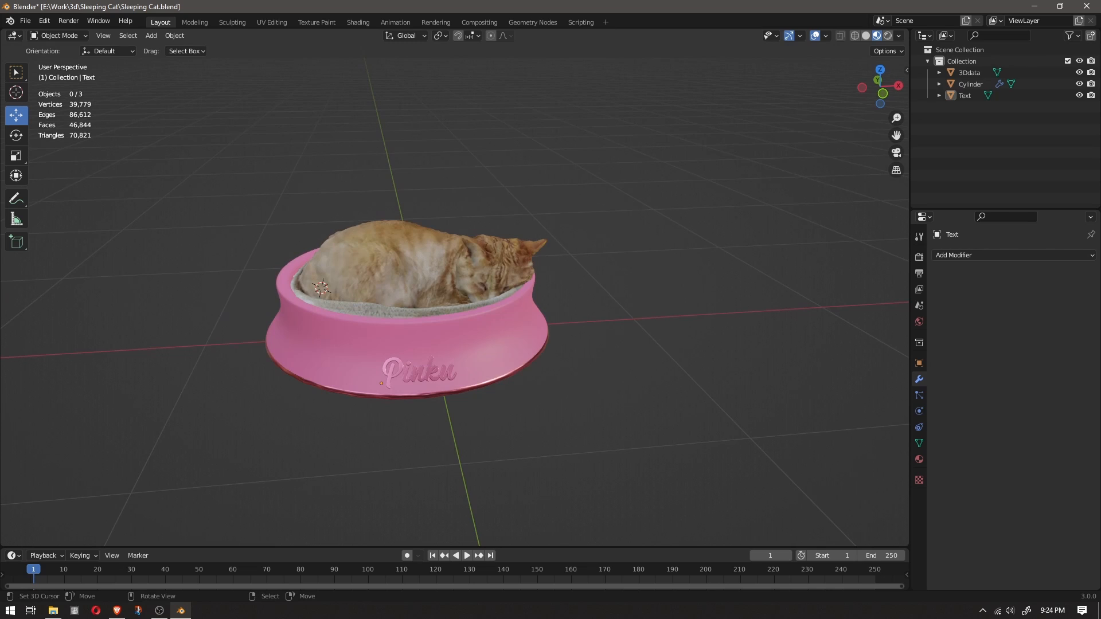
Save Sleeping Cat.blend, close Blender and switch back to the model's Sketchfab page in the browser.
{"action": "key", "text": "ctrl+s"}
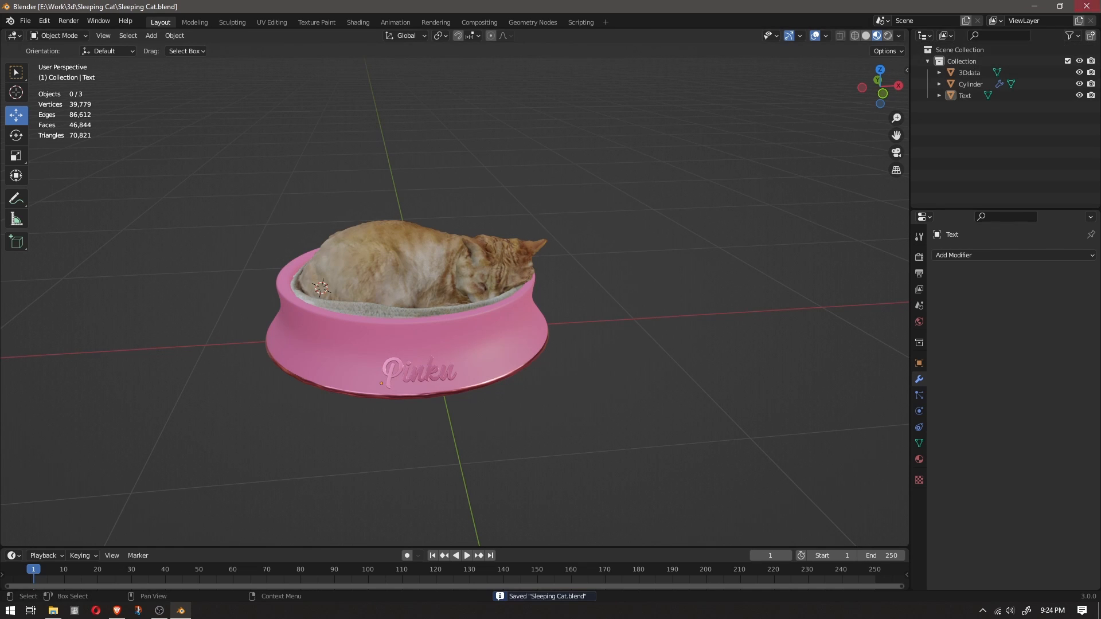
{"action": "left_click", "coordinate": [1087, 5]}
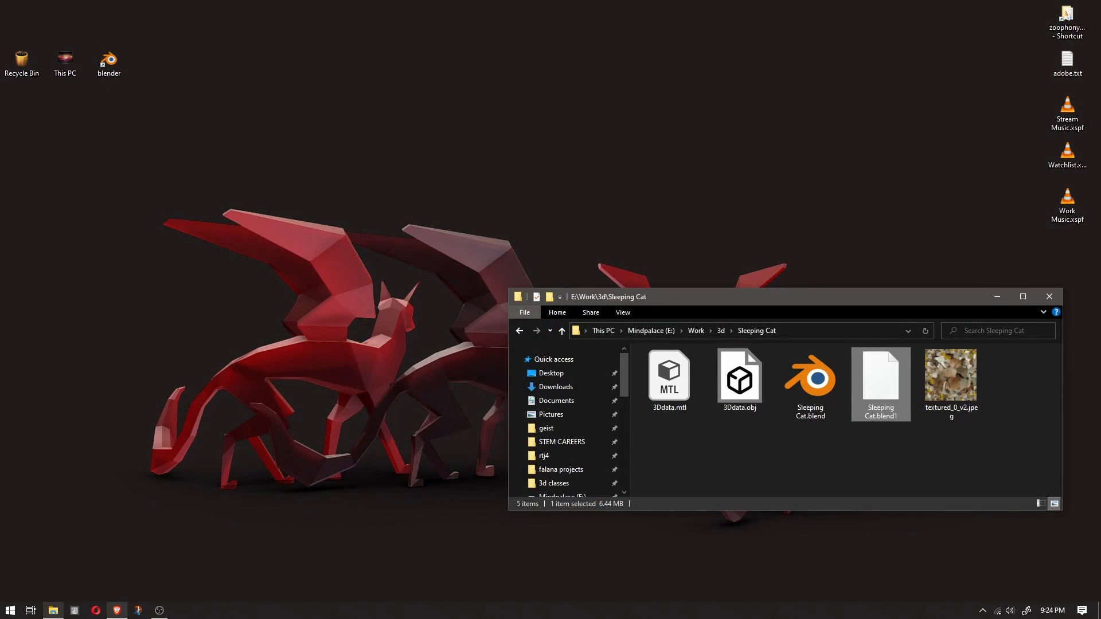
{"action": "left_click", "coordinate": [117, 611]}
Reupload the Sketchfab model using Sleeping Cat.blend from E:\Work\3d\Sleeping Cat.
{"action": "left_click", "coordinate": [201, 204]}
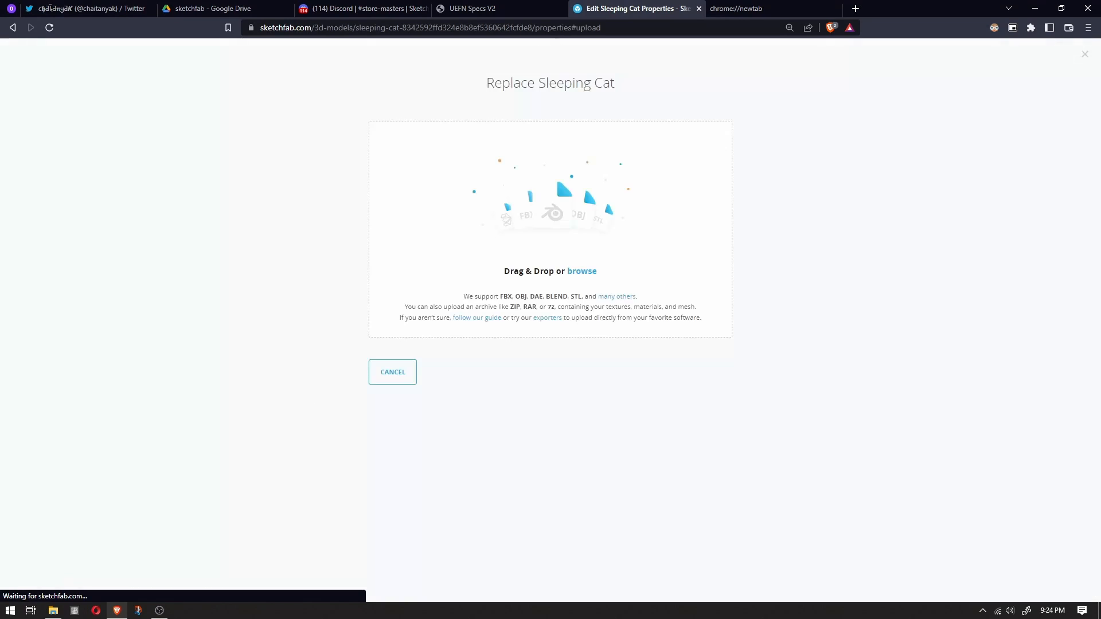
{"action": "left_click", "coordinate": [582, 271]}
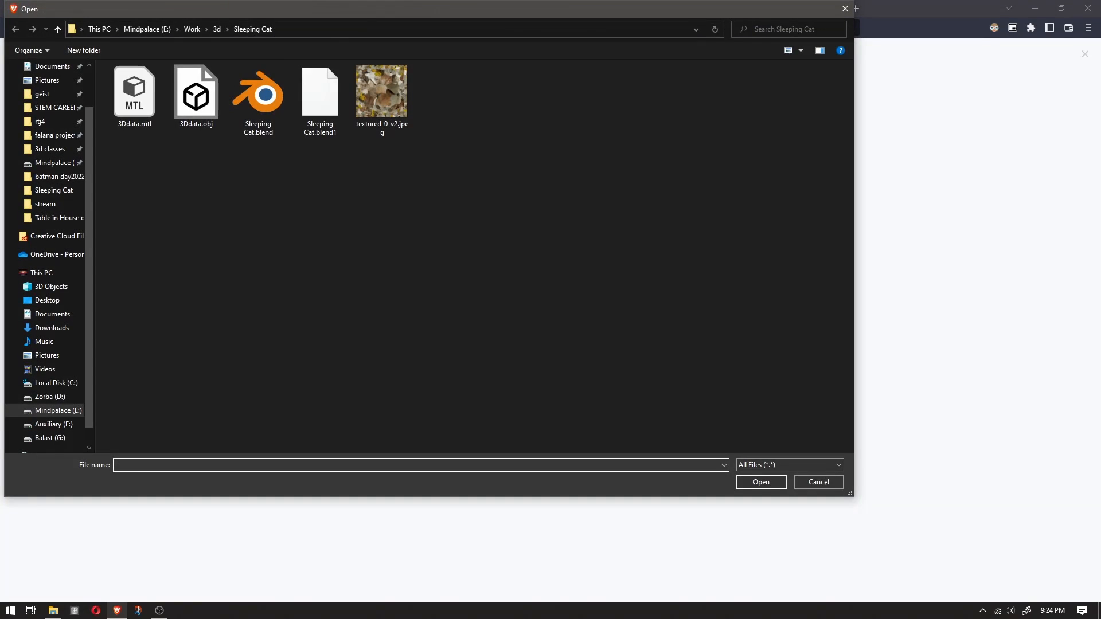
{"action": "left_click", "coordinate": [258, 100]}
{"action": "double_click", "coordinate": [258, 100]}
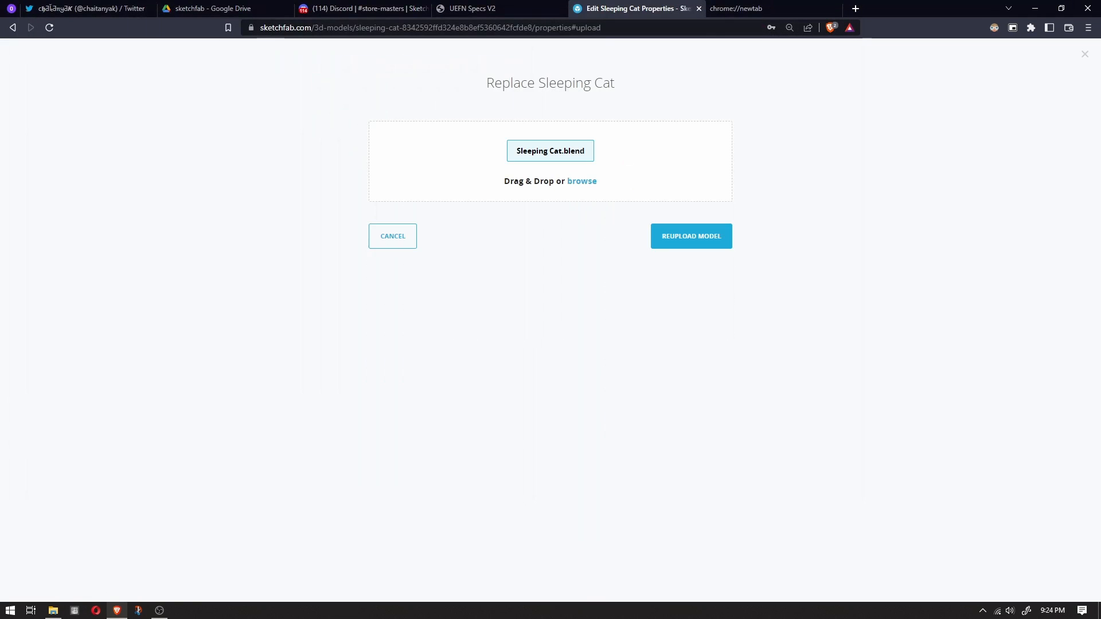
{"action": "left_click", "coordinate": [692, 237]}
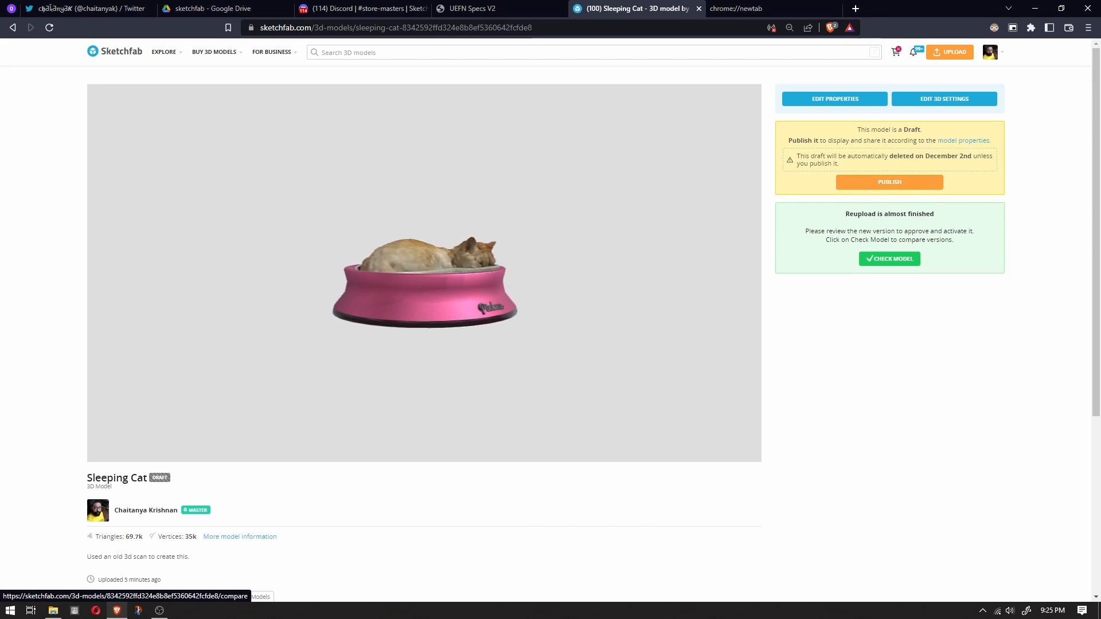
Check the new upload, choose the reuploaded model over the current one, and open its 3D settings editor.
{"action": "left_click", "coordinate": [889, 259]}
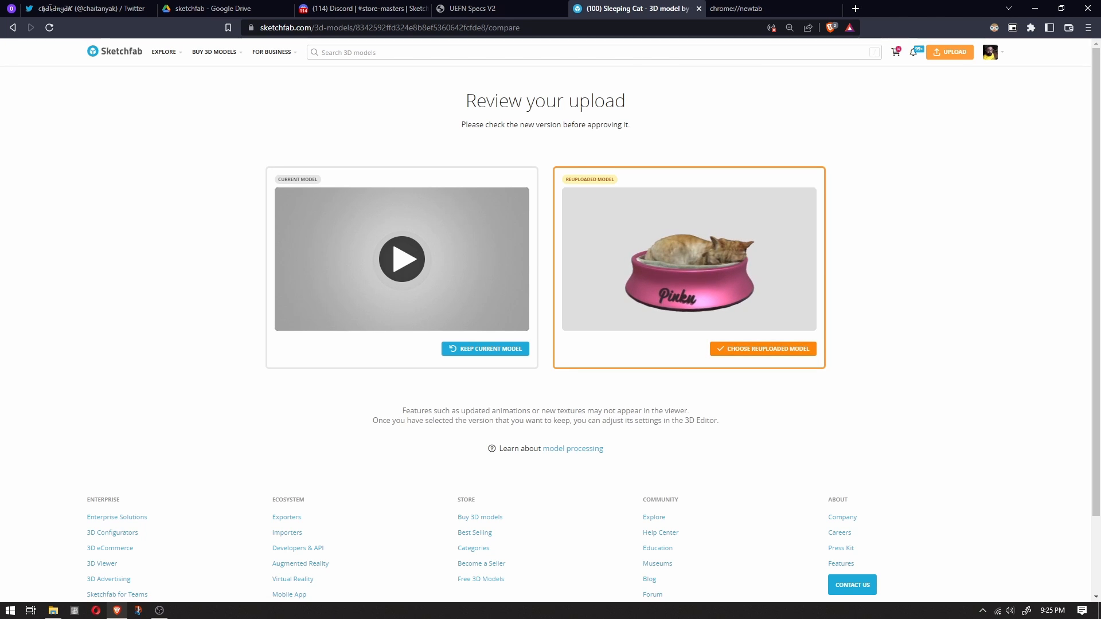
{"action": "left_click", "coordinate": [763, 349]}
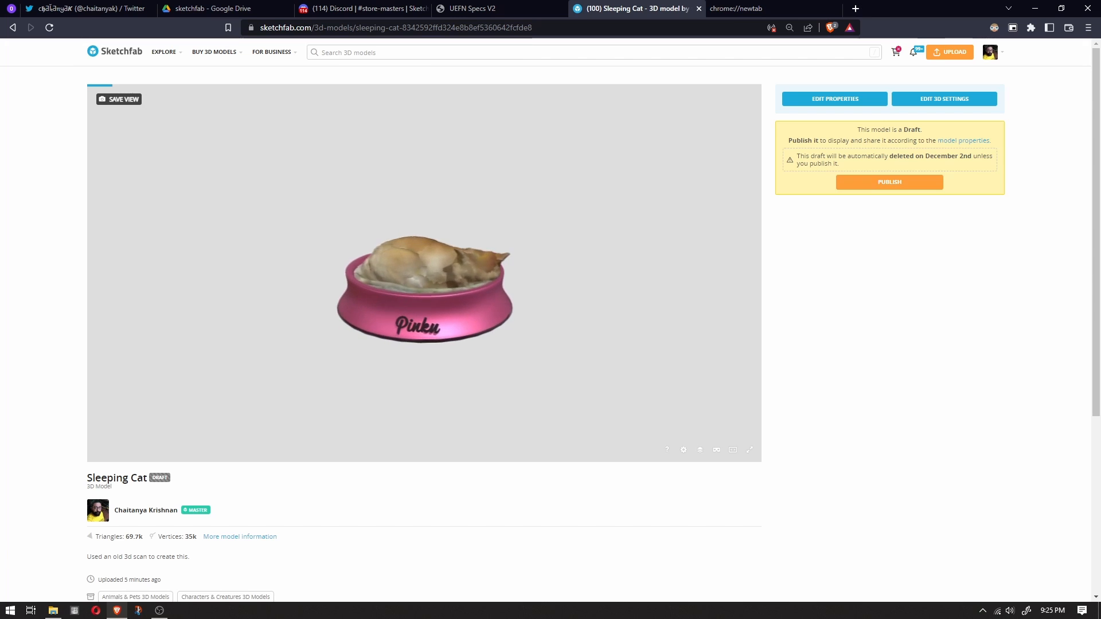
{"action": "left_click", "coordinate": [944, 99]}
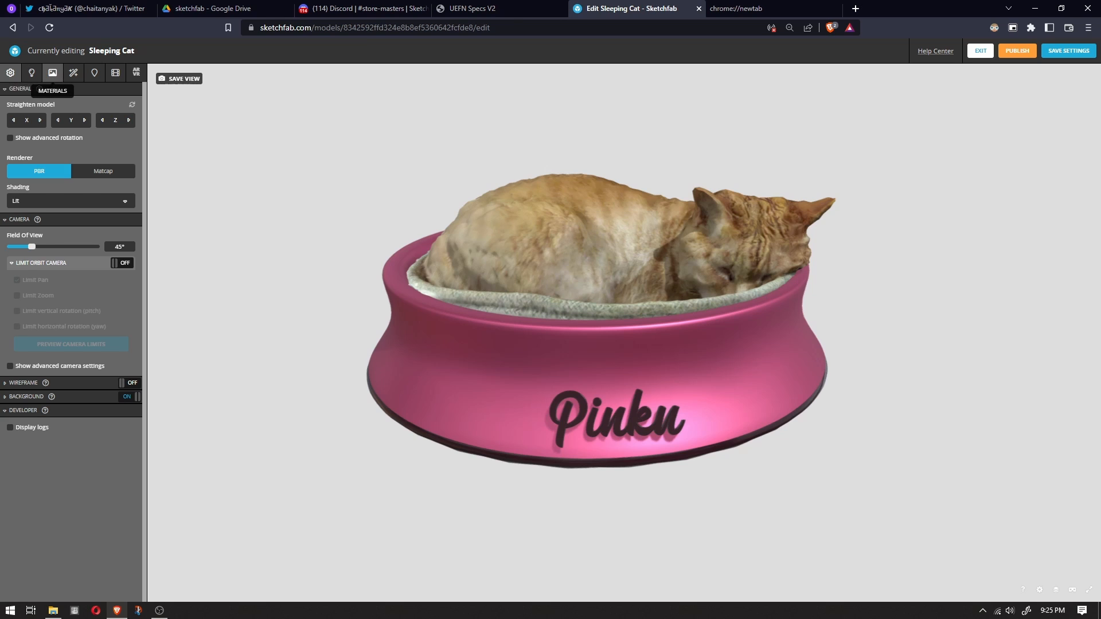
Switch the scene's background type to Environment and load the Default lighting preset.
{"action": "left_click", "coordinate": [26, 396]}
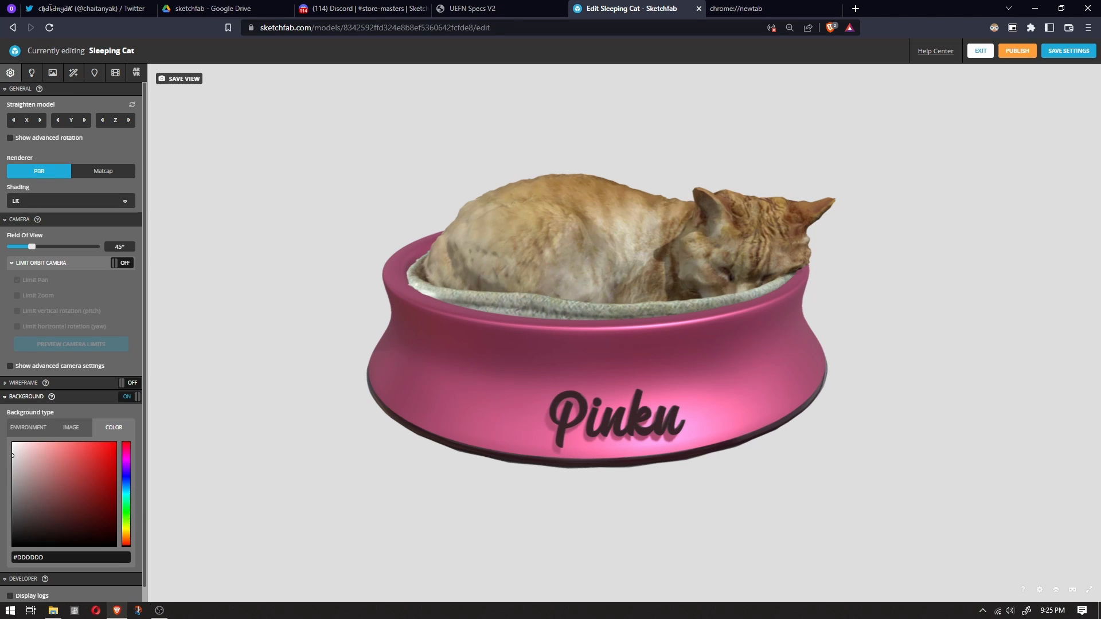
{"action": "left_click", "coordinate": [28, 427]}
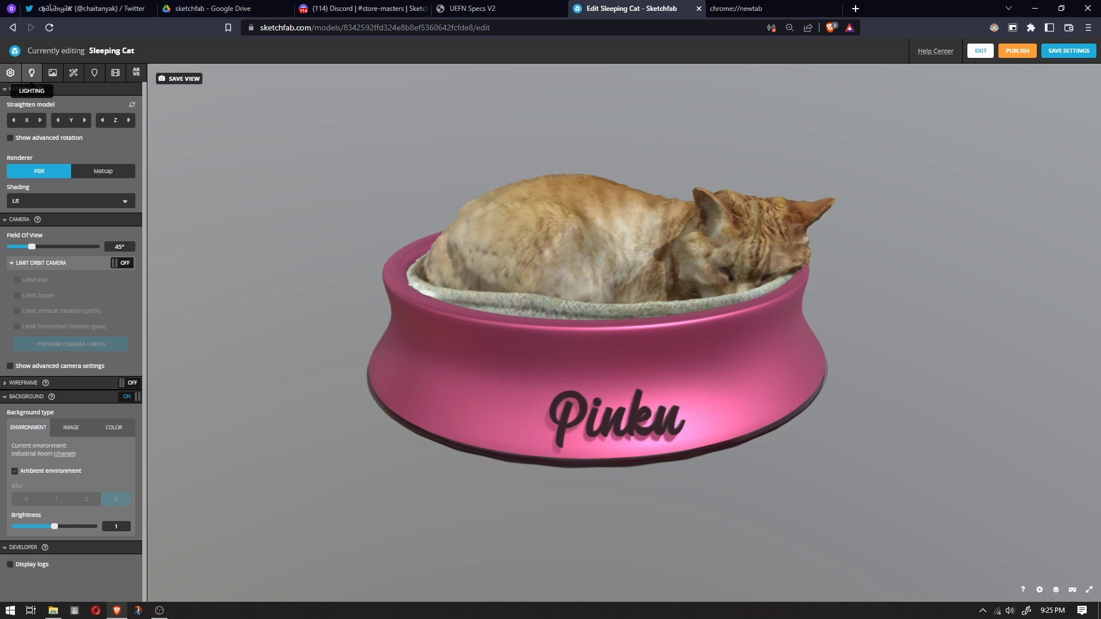
{"action": "left_click", "coordinate": [32, 73]}
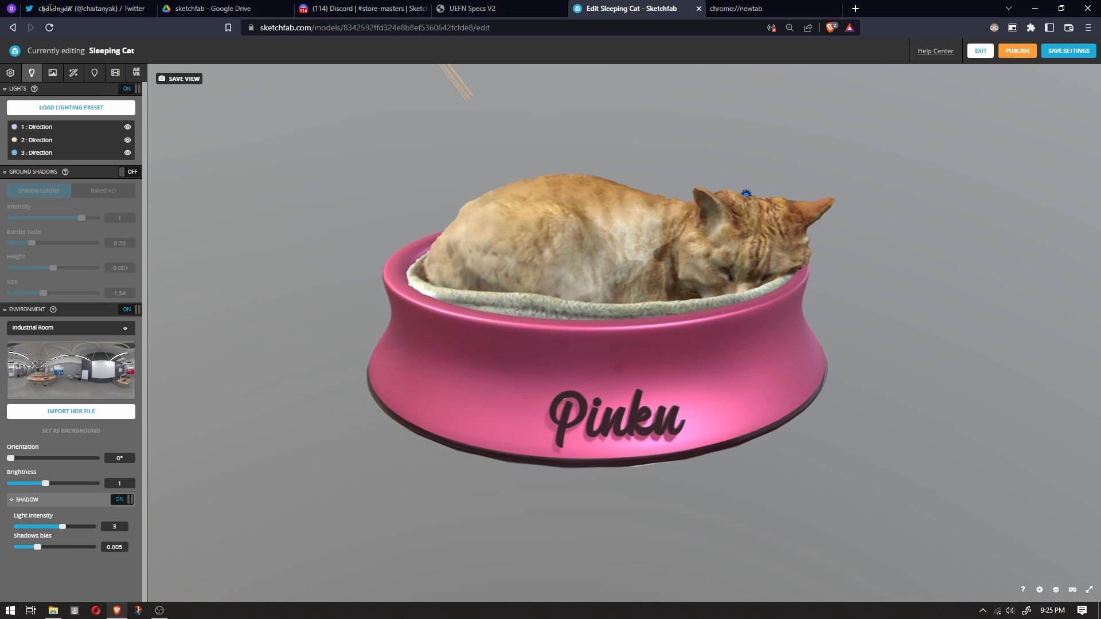
{"action": "left_click", "coordinate": [71, 107]}
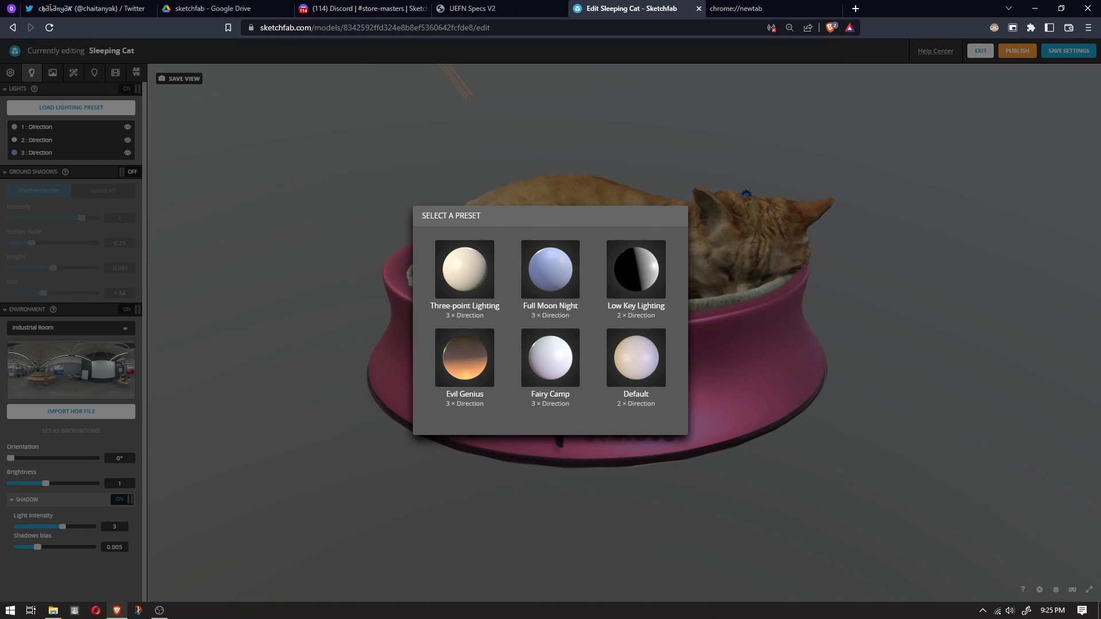
{"action": "left_click", "coordinate": [621, 366]}
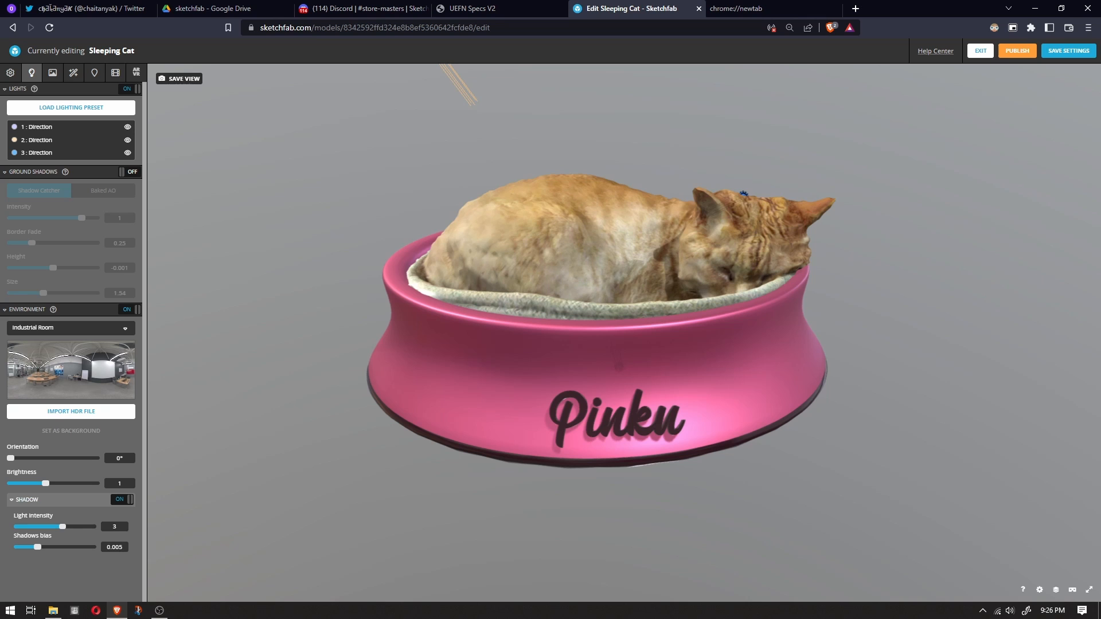
Try the storeroom_4k and Studio Soft environments for lighting the scene.
{"action": "left_click", "coordinate": [71, 328]}
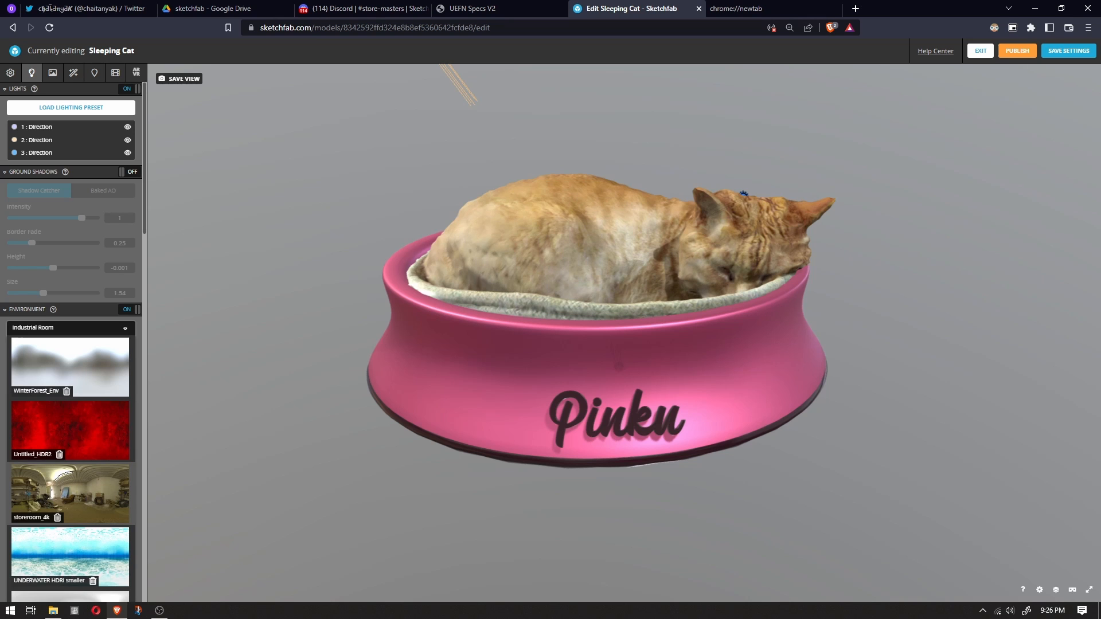
{"action": "left_click", "coordinate": [50, 492]}
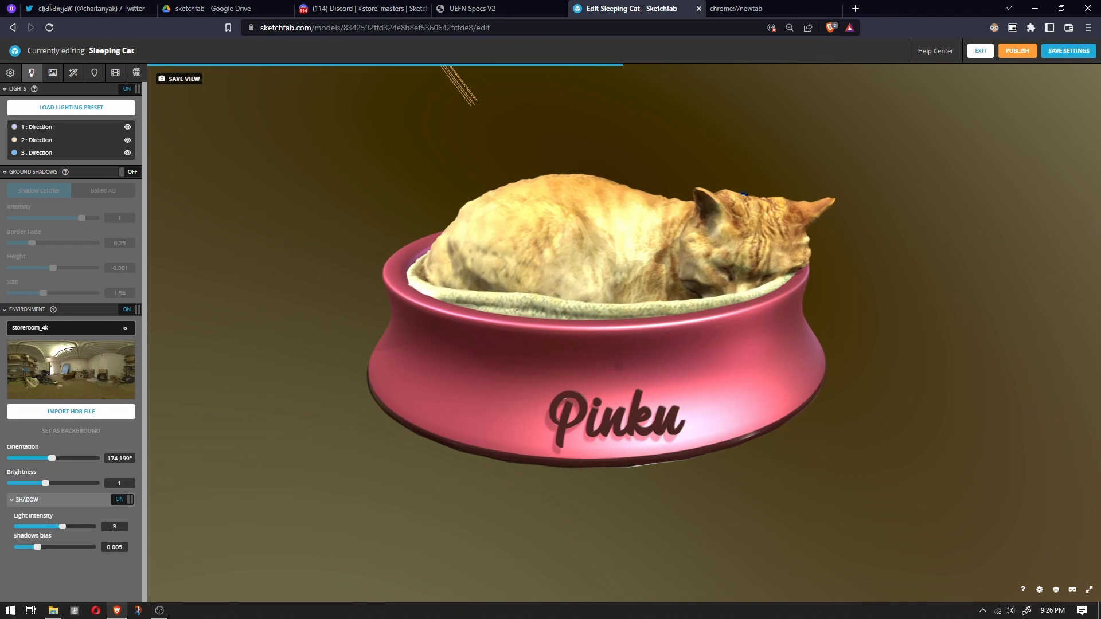
{"action": "left_click", "coordinate": [51, 370]}
{"action": "scroll", "coordinate": [51, 371], "scroll_direction": "down", "scroll_amount": 6}
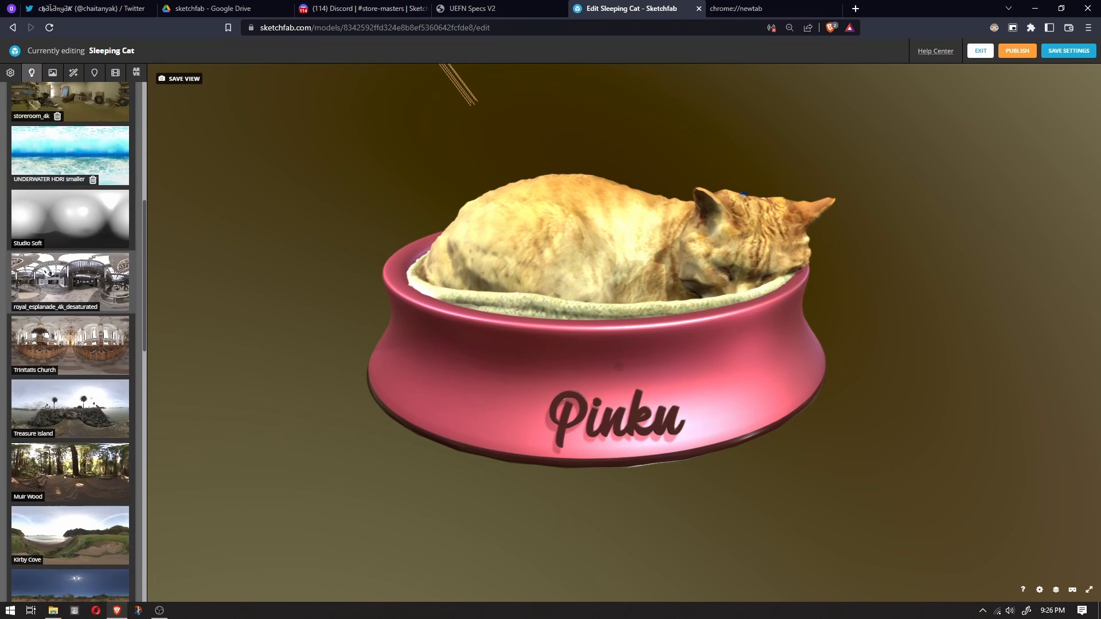
{"action": "left_click", "coordinate": [70, 219]}
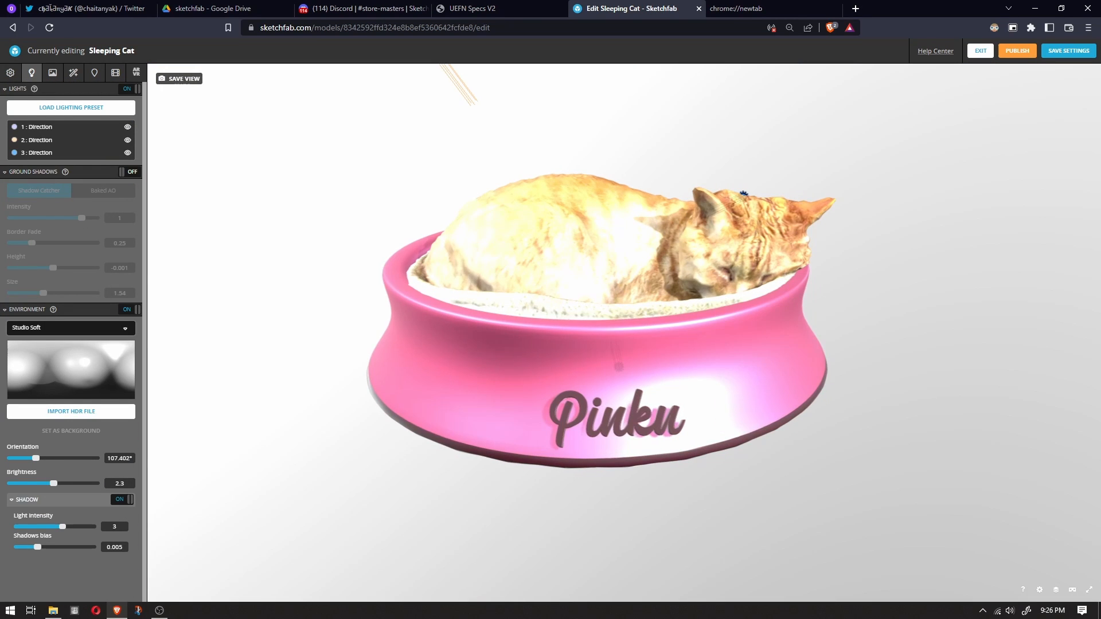
Light the scene with the Muir Wood environment.
{"action": "left_click", "coordinate": [66, 329]}
{"action": "scroll", "coordinate": [65, 310], "scroll_direction": "down", "scroll_amount": 10}
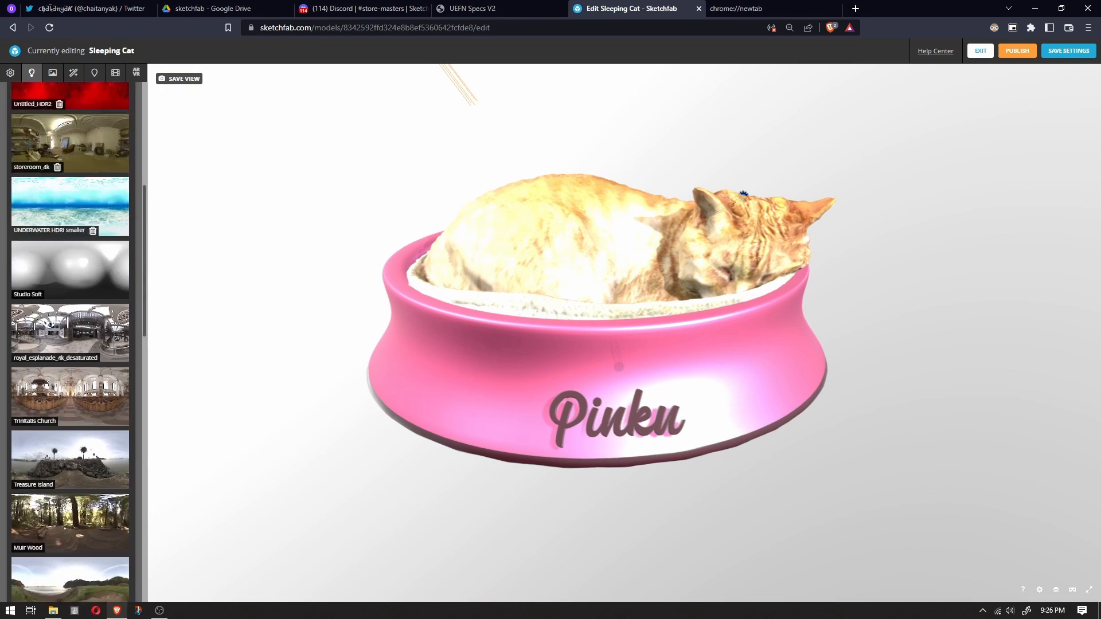
{"action": "left_click", "coordinate": [70, 299]}
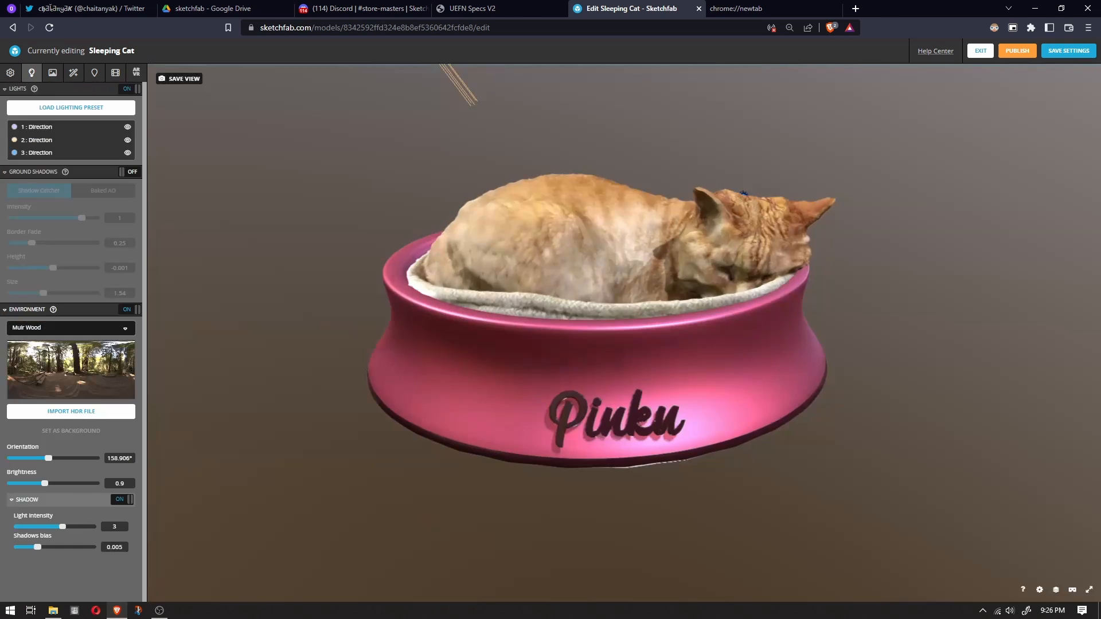
{"action": "mouse_move", "coordinate": [619, 344]}
{"action": "left_mouse_down"}
{"action": "mouse_move", "coordinate": [642, 402]}
{"action": "mouse_move", "coordinate": [618, 359]}
{"action": "left_mouse_up"}
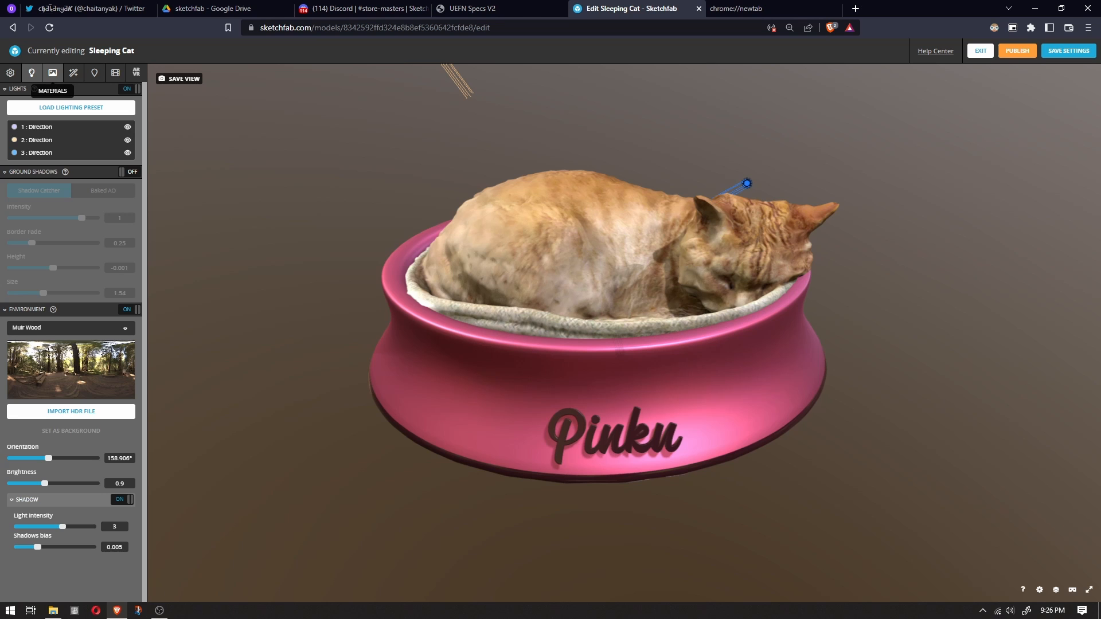
Set the base color of Material.002, used by the lettering and base rim, to #BB0031 at intensity 1.
{"action": "left_click", "coordinate": [52, 73]}
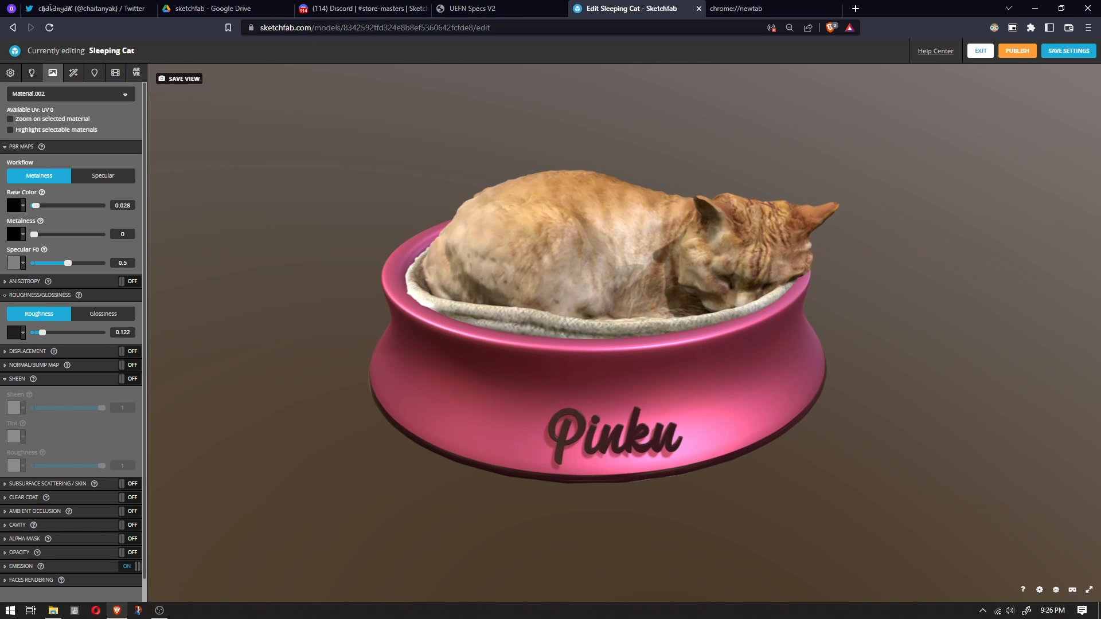
{"action": "left_click_drag", "start_coordinate": [619, 361], "coordinate": [624, 344]}
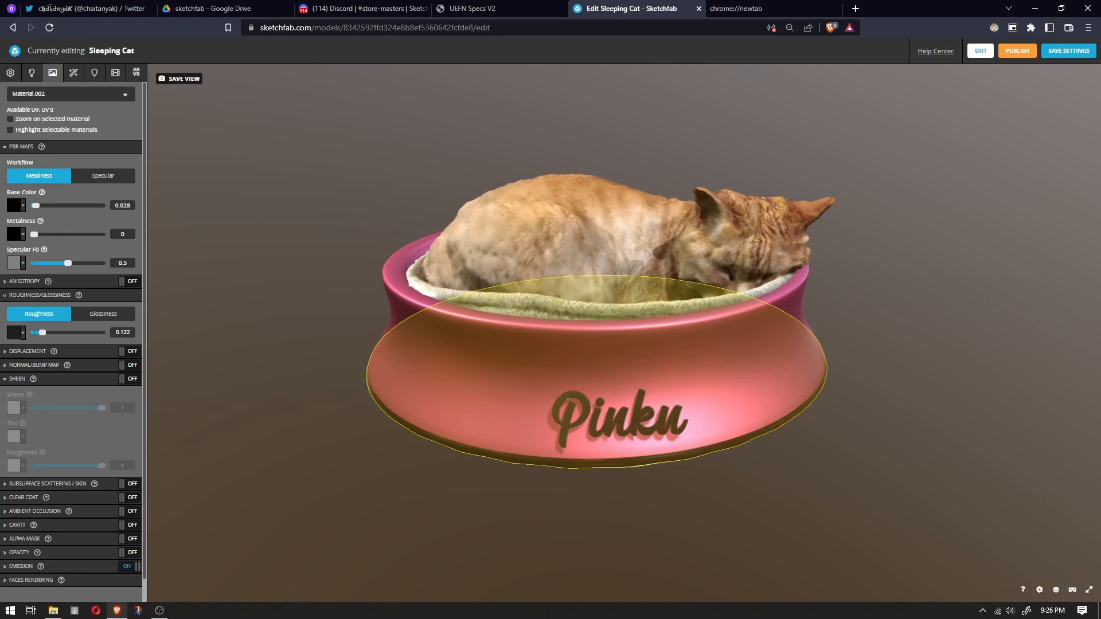
{"action": "left_click_drag", "start_coordinate": [36, 205], "coordinate": [102, 206]}
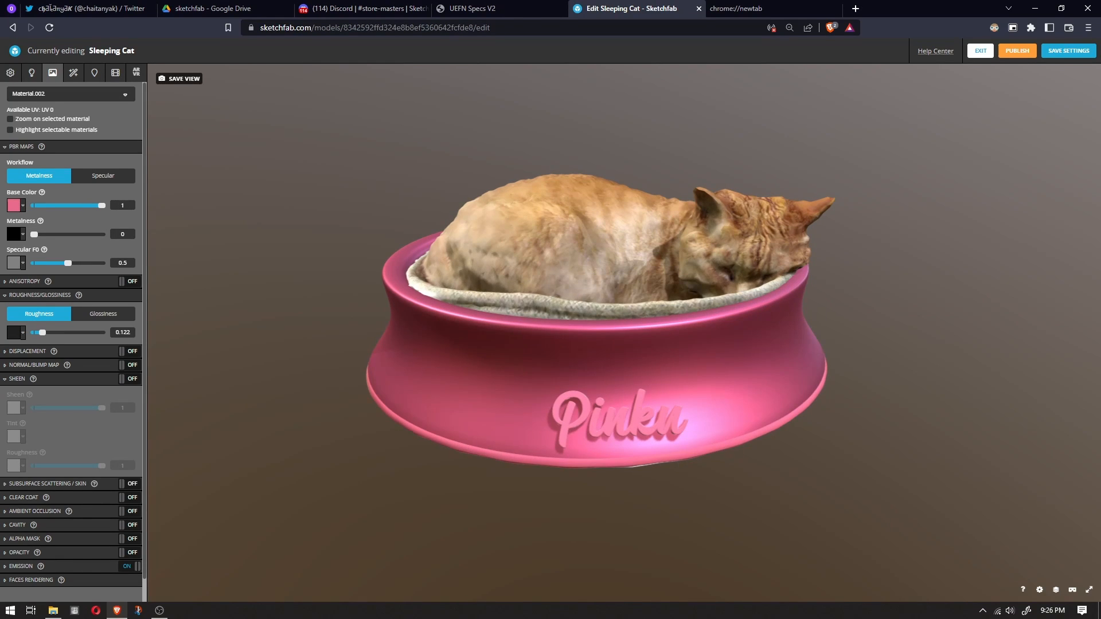
{"action": "left_click_drag", "start_coordinate": [619, 361], "coordinate": [615, 341]}
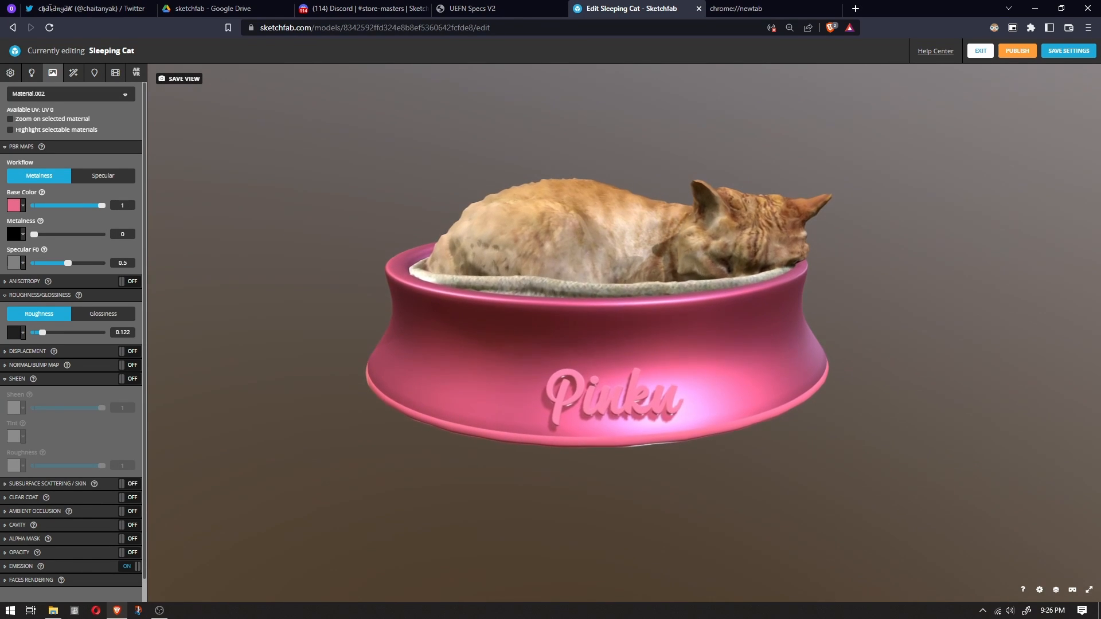
{"action": "left_click", "coordinate": [19, 206]}
{"action": "mouse_move", "coordinate": [32, 257]}
{"action": "left_mouse_down"}
{"action": "mouse_move", "coordinate": [13, 245]}
{"action": "mouse_move", "coordinate": [13, 348]}
{"action": "mouse_move", "coordinate": [116, 273]}
{"action": "left_mouse_up"}
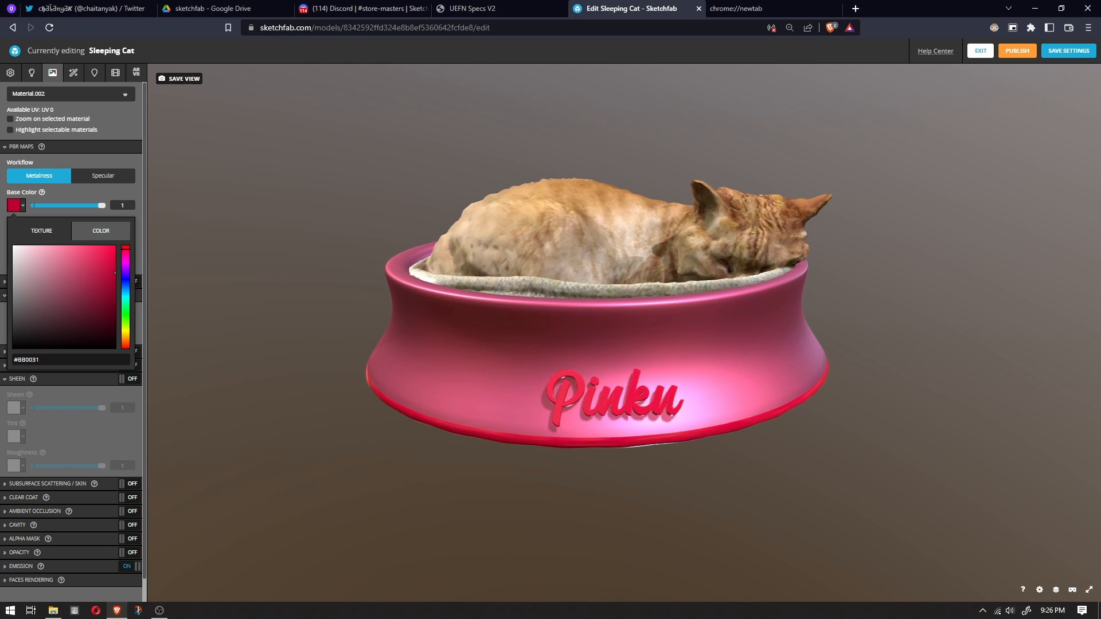
Raise the roughness of the pink bowl wall's material, Material.001, to 0.553.
{"action": "left_click_drag", "start_coordinate": [573, 344], "coordinate": [556, 366]}
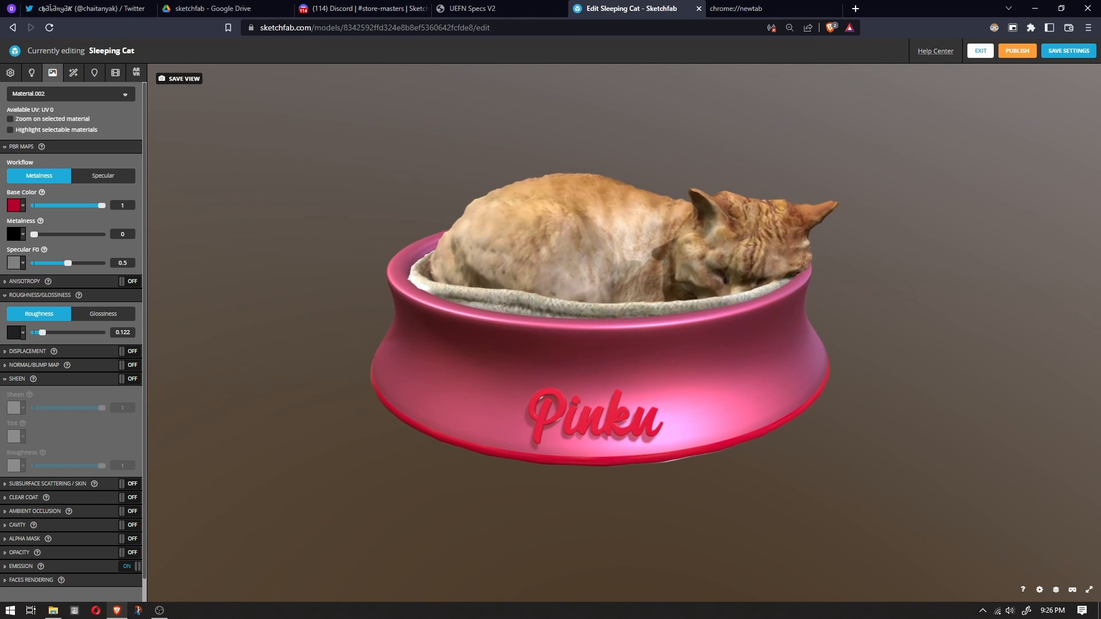
{"action": "left_click", "coordinate": [562, 367]}
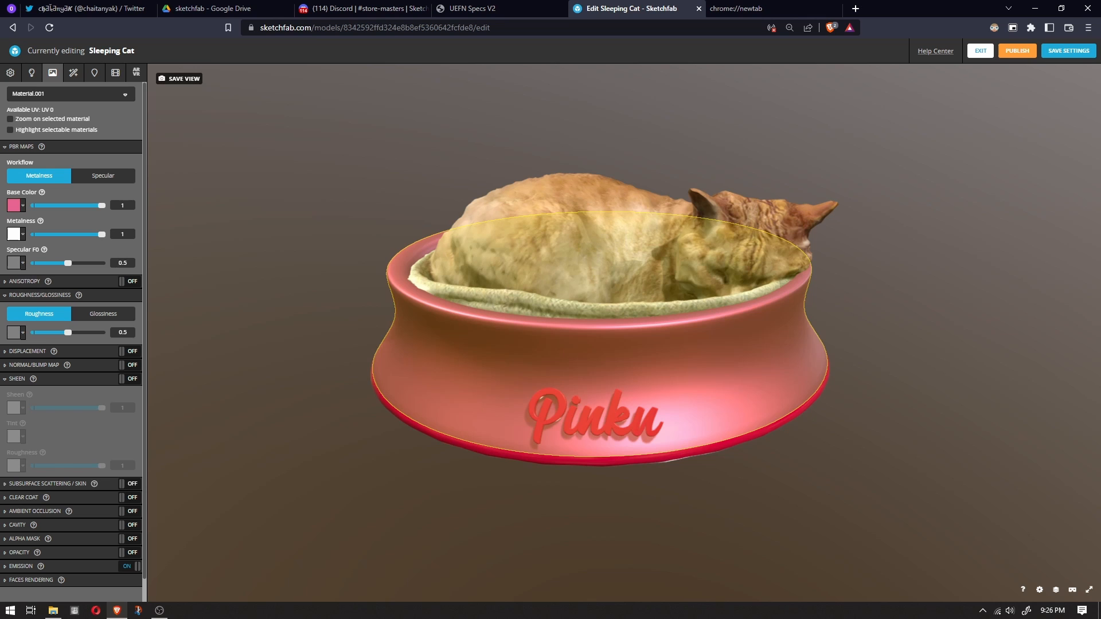
{"action": "left_click_drag", "start_coordinate": [68, 332], "coordinate": [102, 333]}
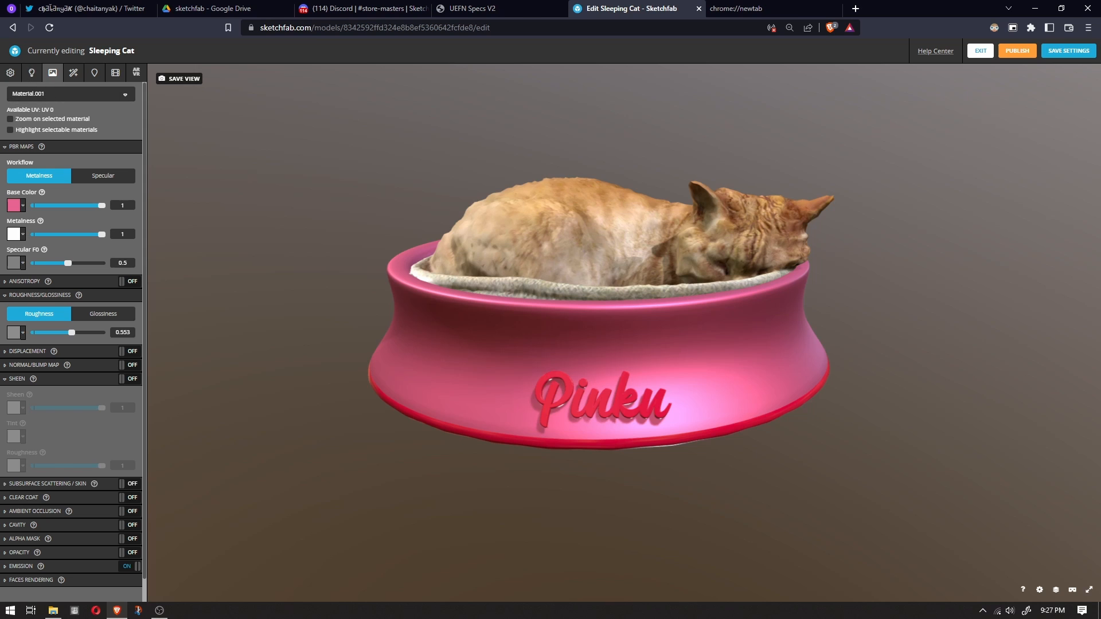
Turn on ground shadows and set them to Baked AO.
{"action": "left_click", "coordinate": [32, 73]}
{"action": "left_click", "coordinate": [130, 172]}
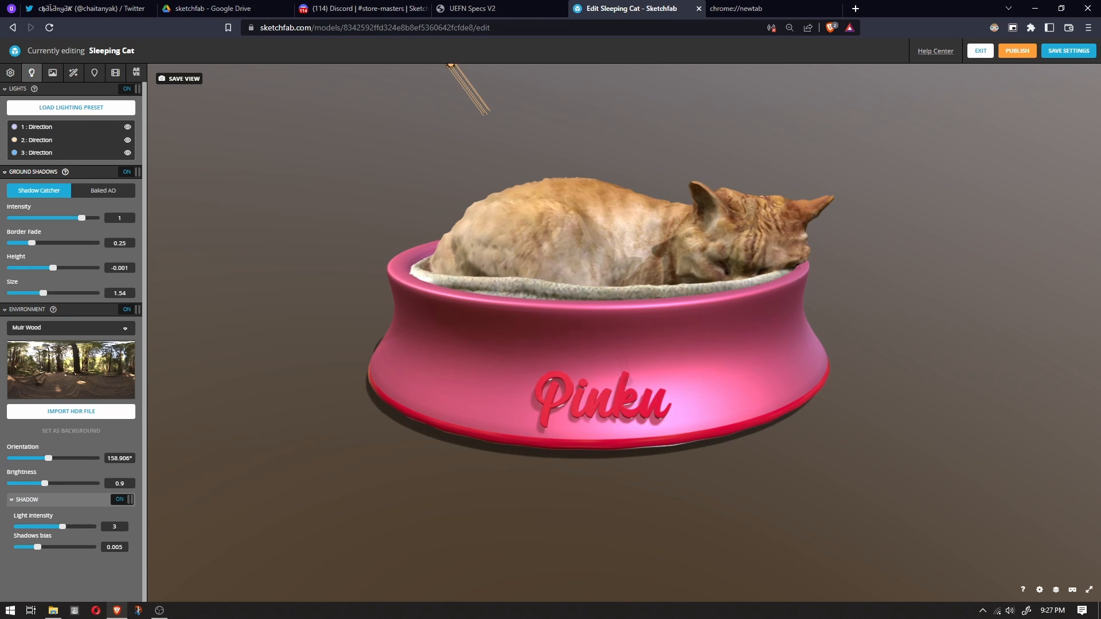
{"action": "left_click", "coordinate": [103, 190]}
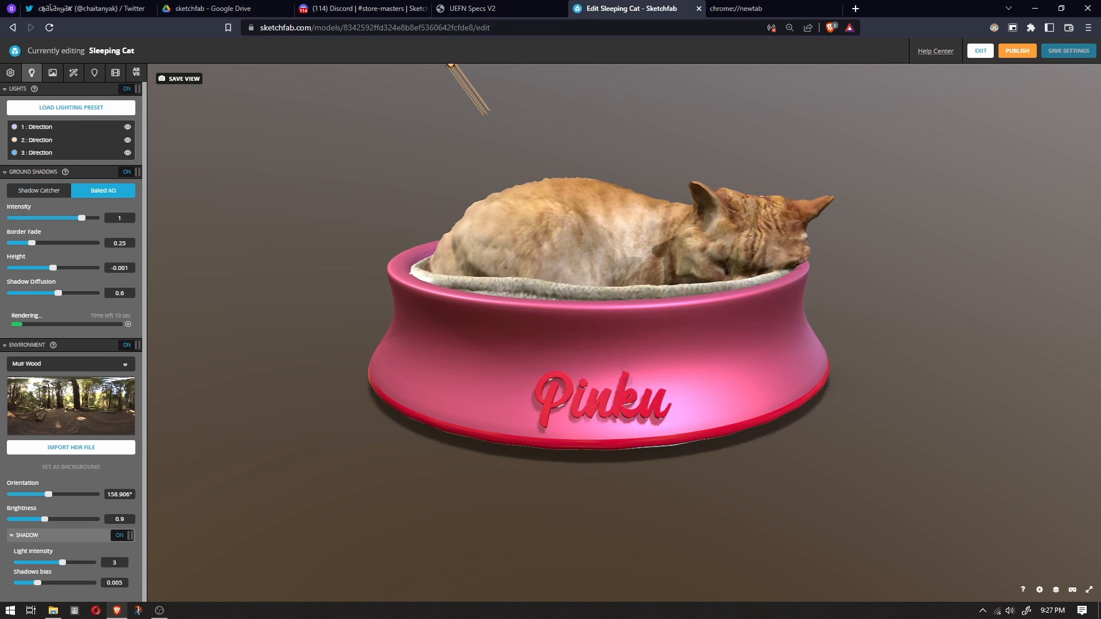
{"action": "left_click_drag", "start_coordinate": [602, 367], "coordinate": [582, 377]}
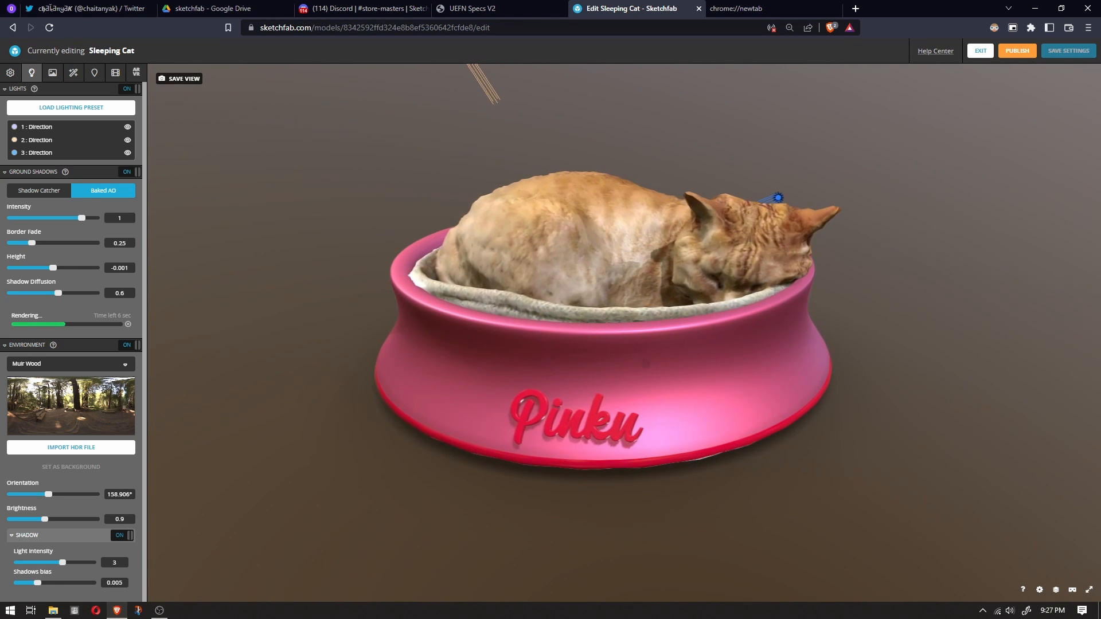
Turn on the Depth of Field post-processing filter and check its effect at different zoom levels.
{"action": "left_click", "coordinate": [52, 73]}
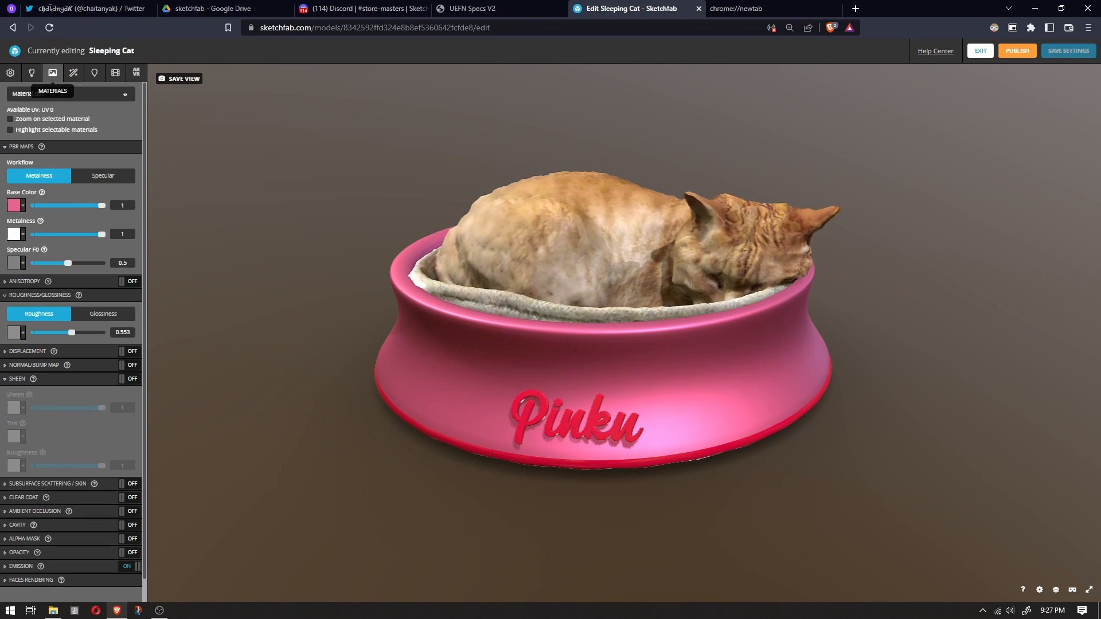
{"action": "left_click", "coordinate": [73, 72]}
{"action": "mouse_move", "coordinate": [573, 321]}
{"action": "left_mouse_down"}
{"action": "mouse_move", "coordinate": [582, 328]}
{"action": "mouse_move", "coordinate": [570, 330]}
{"action": "left_mouse_up"}
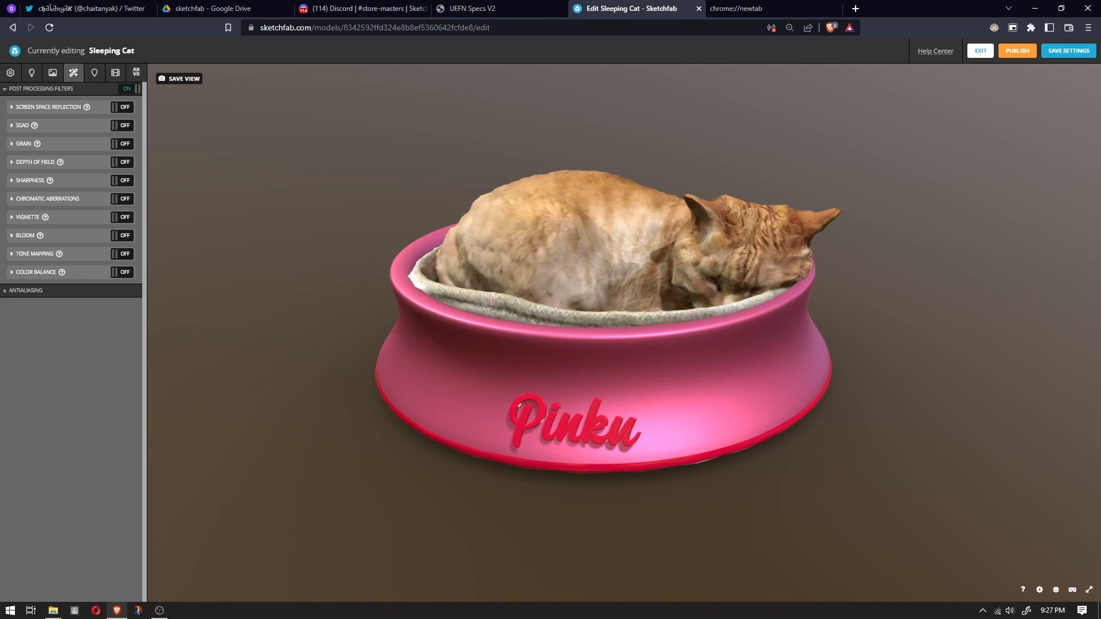
{"action": "left_click", "coordinate": [122, 162]}
{"action": "scroll", "coordinate": [606, 333], "scroll_direction": "up", "scroll_amount": 4}
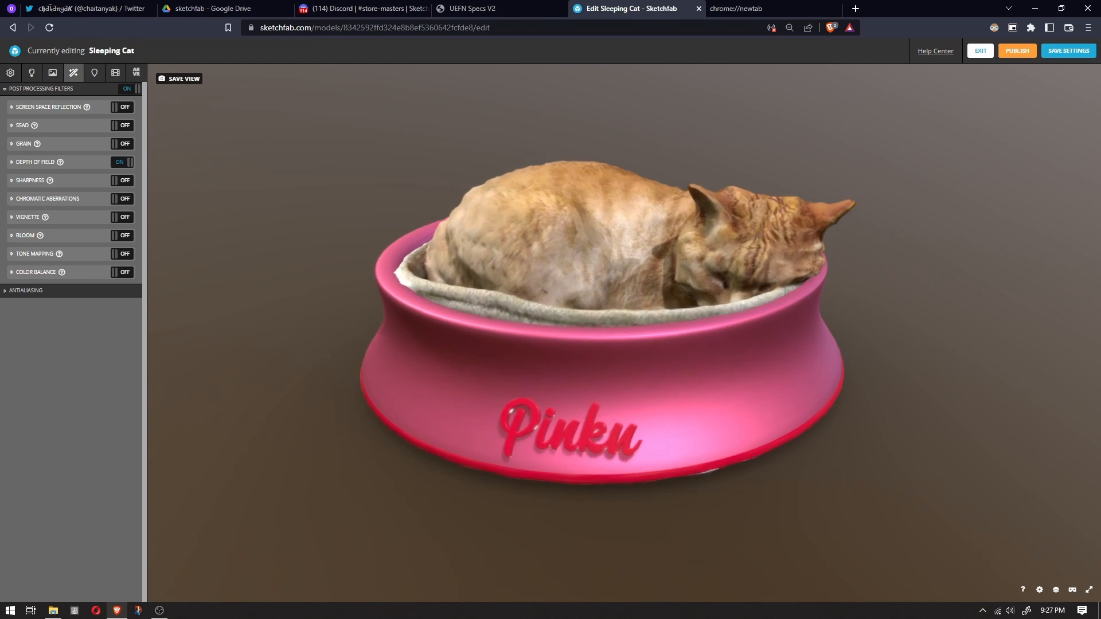
{"action": "scroll", "coordinate": [602, 321], "scroll_direction": "down", "scroll_amount": 5}
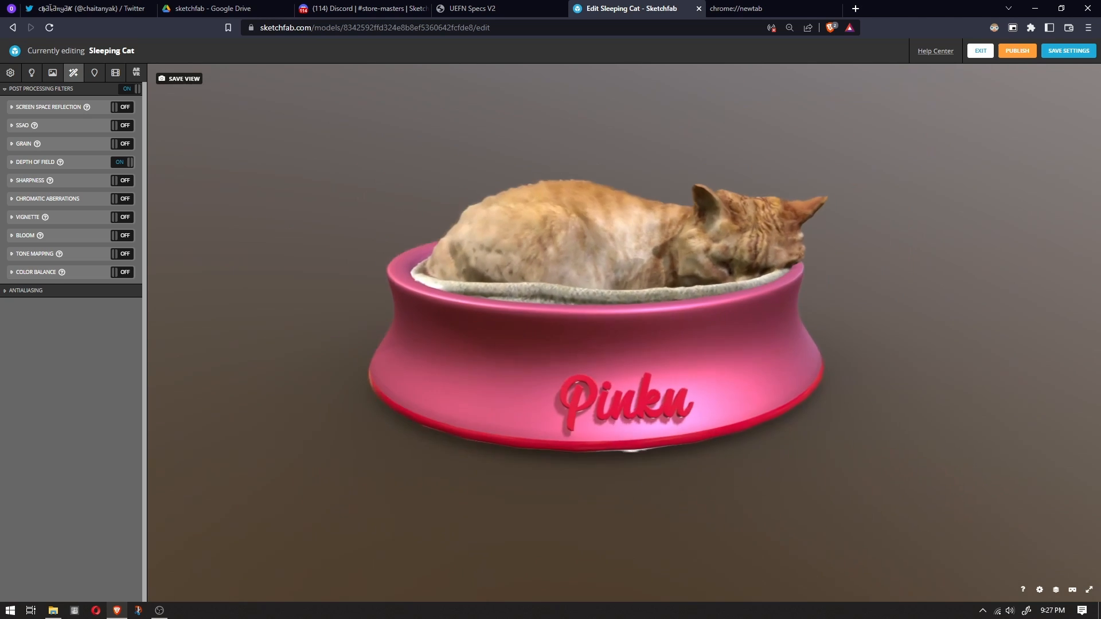
{"action": "scroll", "coordinate": [602, 321], "scroll_direction": "up", "scroll_amount": 3}
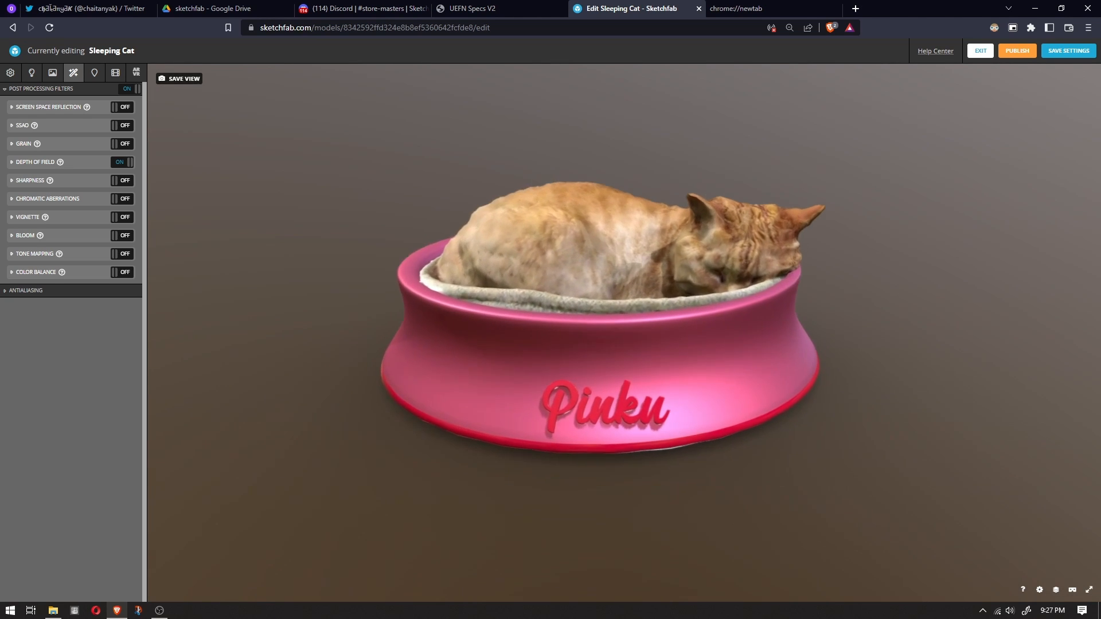
{"action": "left_click_drag", "start_coordinate": [602, 333], "coordinate": [628, 334]}
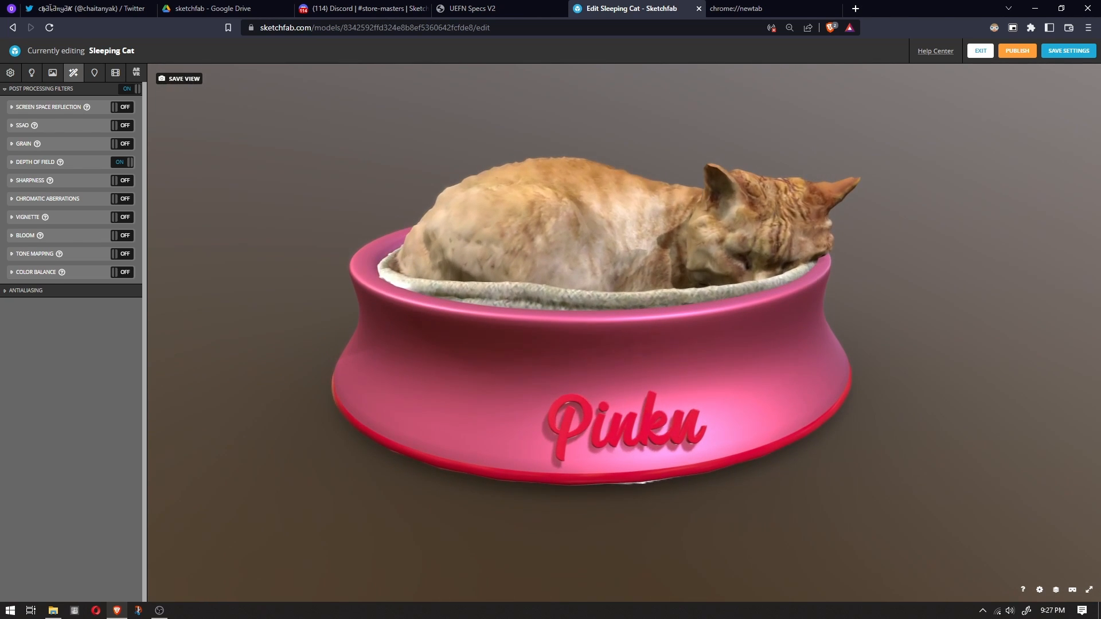
Turn on the Vignette filter and check the bowl and cat from all sides.
{"action": "left_click", "coordinate": [123, 217]}
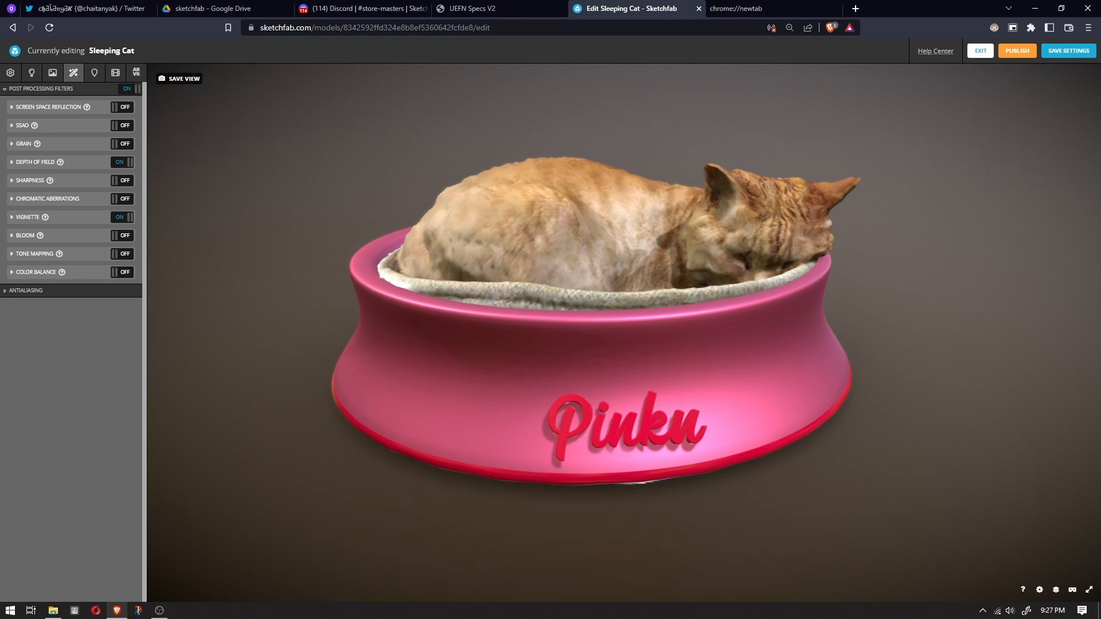
{"action": "left_click_drag", "start_coordinate": [597, 321], "coordinate": [573, 321]}
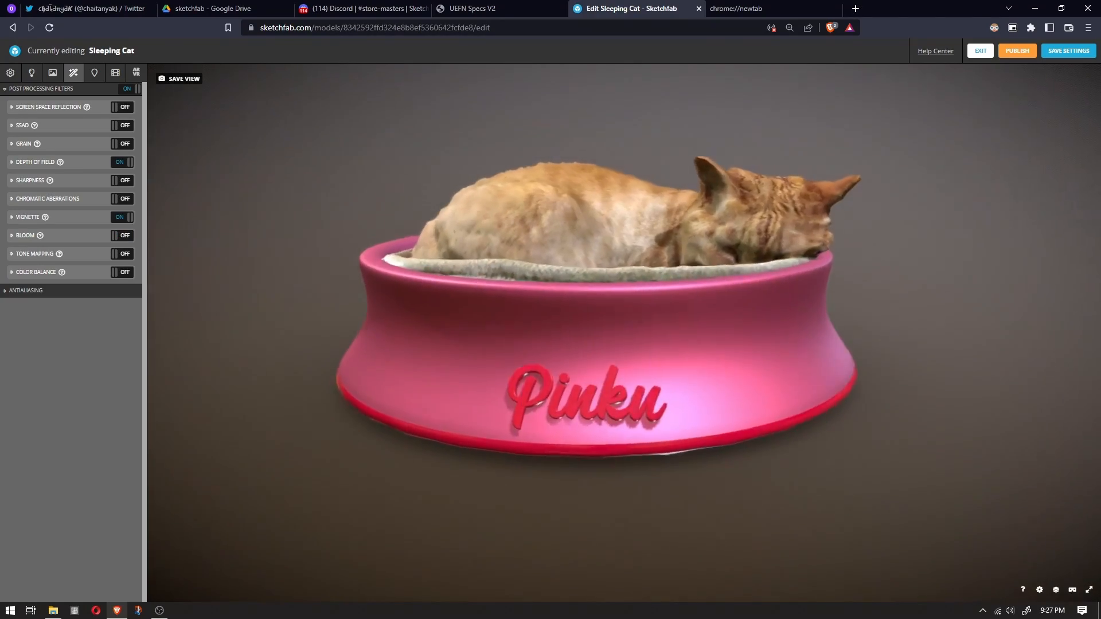
{"action": "left_click_drag", "start_coordinate": [665, 321], "coordinate": [264, 407]}
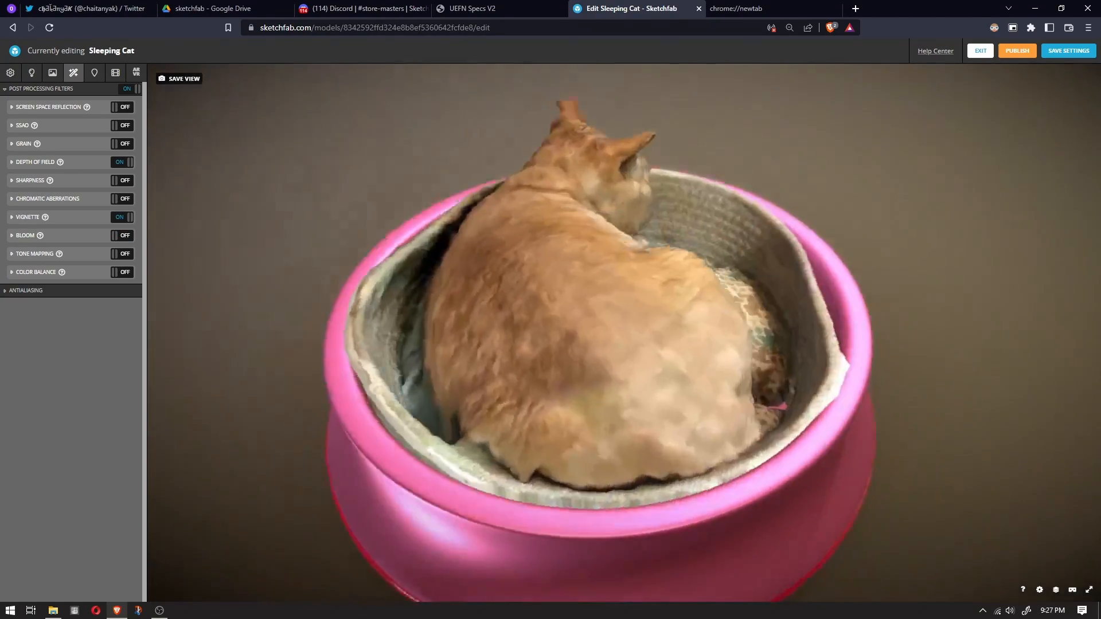
{"action": "left_click_drag", "start_coordinate": [550, 321], "coordinate": [361, 276]}
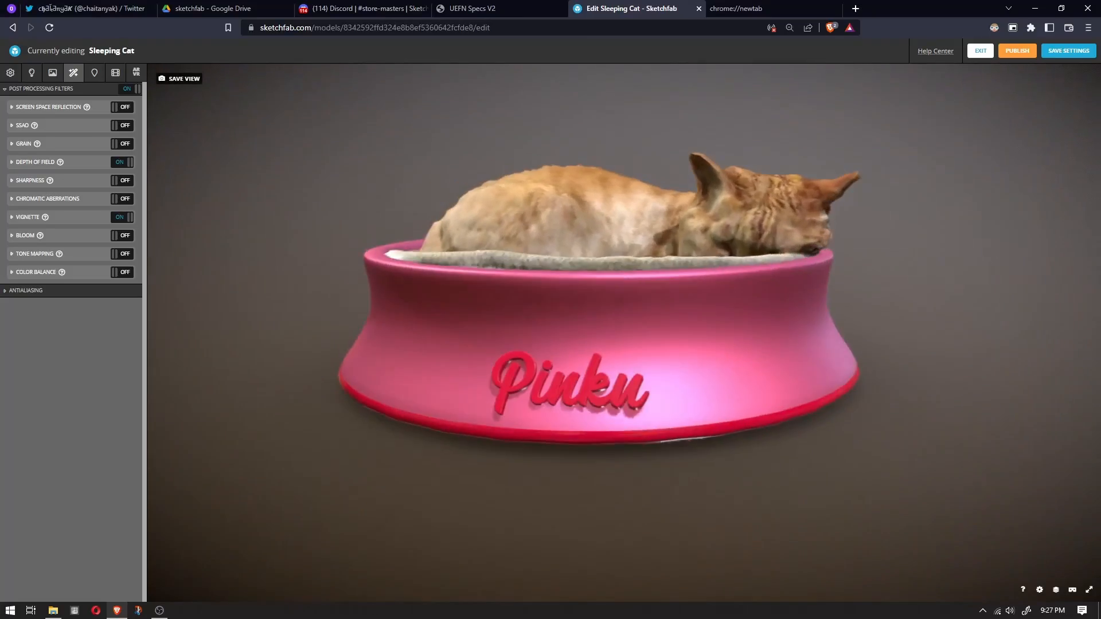
{"action": "left_click_drag", "start_coordinate": [573, 344], "coordinate": [349, 338]}
{"action": "left_click_drag", "start_coordinate": [818, 305], "coordinate": [582, 304]}
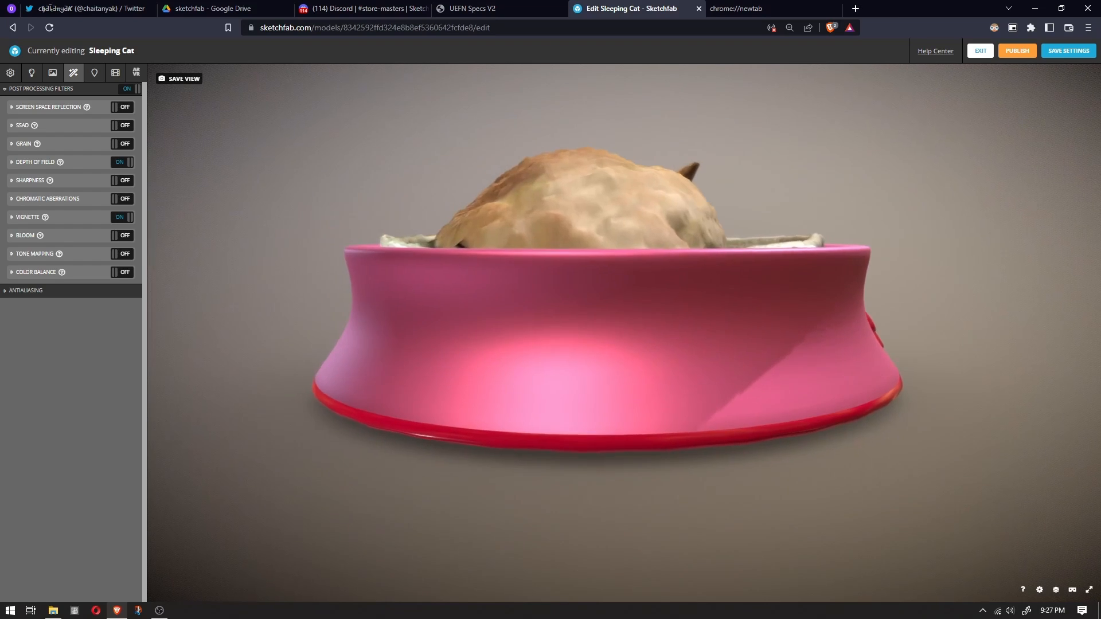
{"action": "left_click_drag", "start_coordinate": [745, 321], "coordinate": [166, 327]}
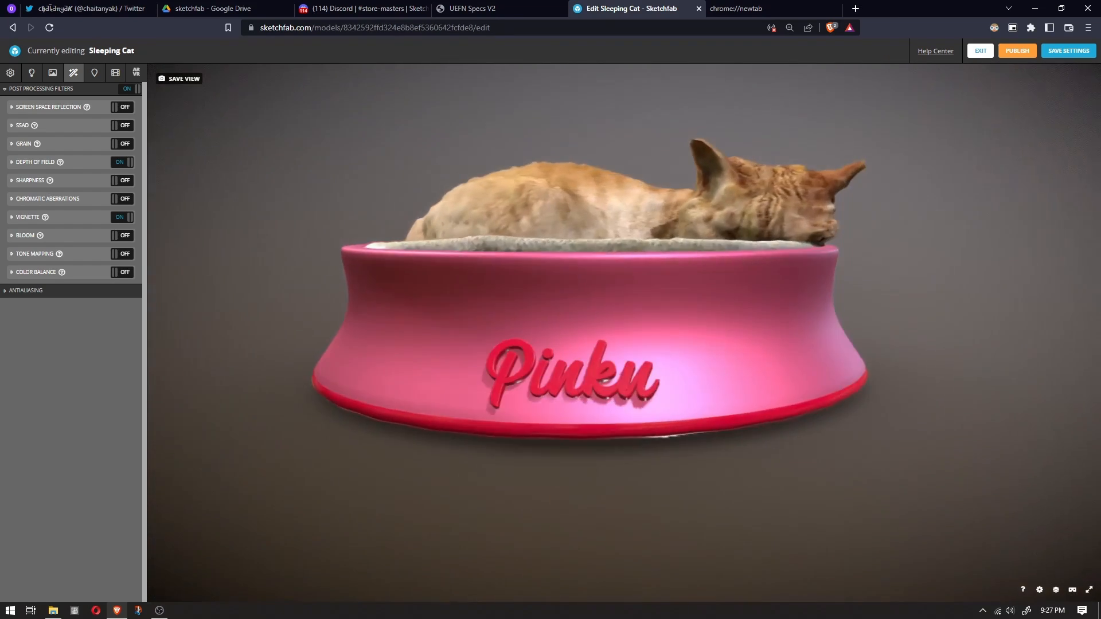
Frame the cat and bowl from slightly above with the lettering in front and save this view and the settings.
{"action": "left_click_drag", "start_coordinate": [745, 321], "coordinate": [194, 332]}
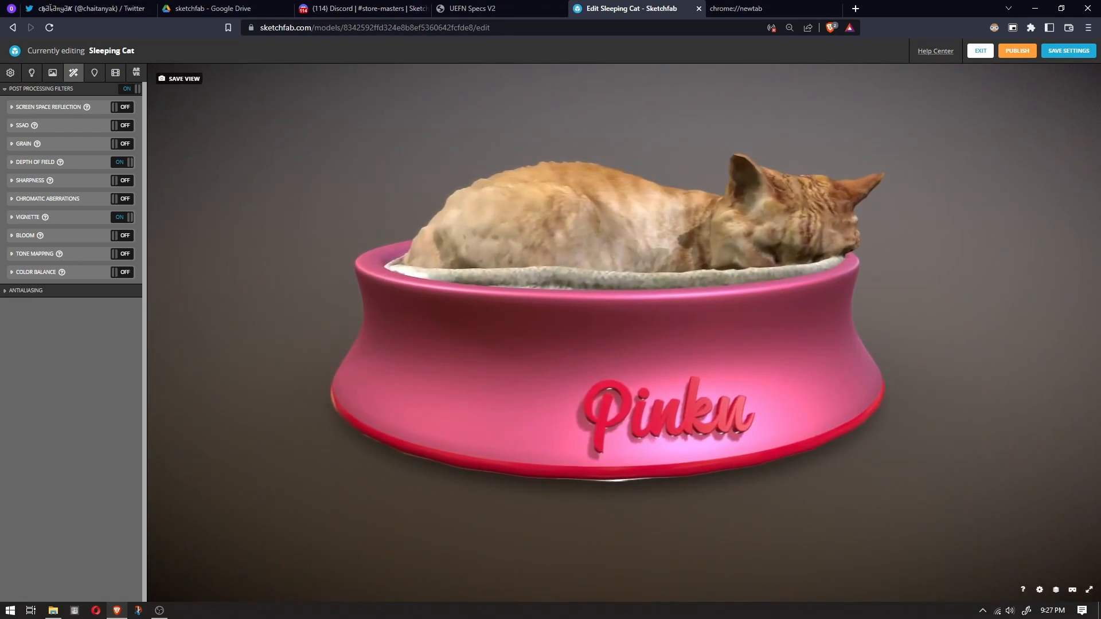
{"action": "left_click_drag", "start_coordinate": [631, 321], "coordinate": [614, 380]}
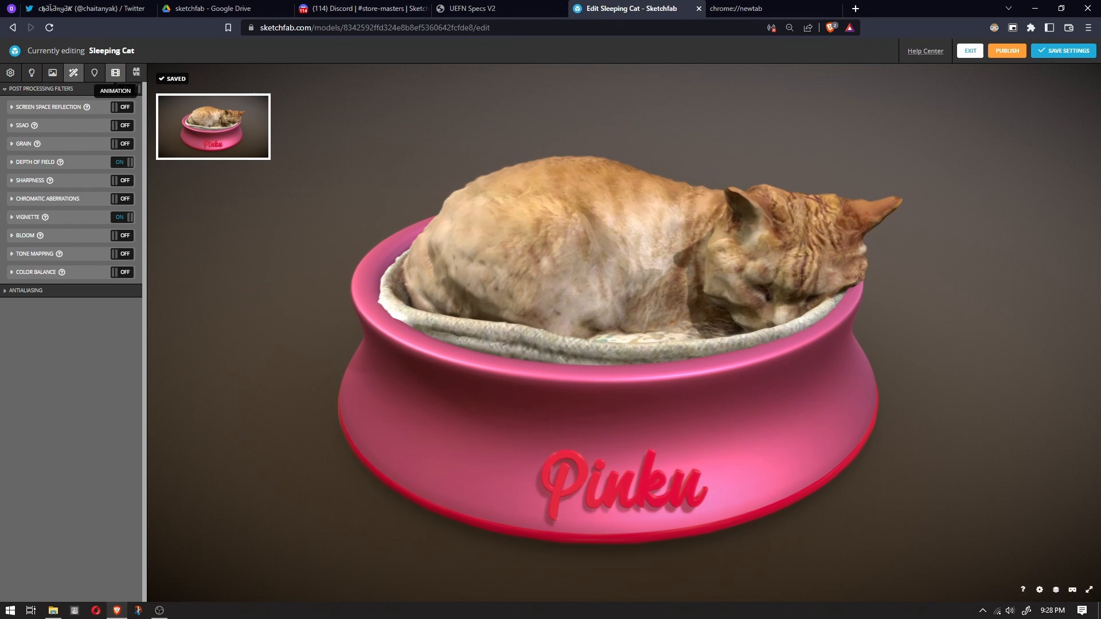
Set the model's VR/AR world scale to 2.4012 and move the viewer character away from the bowl.
{"action": "left_click", "coordinate": [135, 72]}
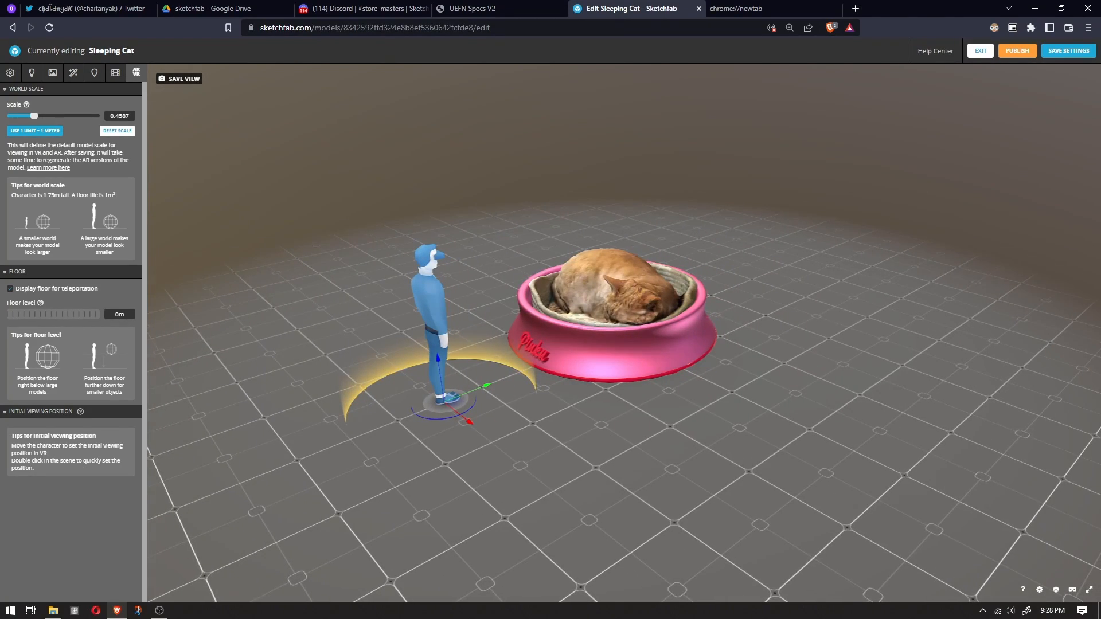
{"action": "left_click_drag", "start_coordinate": [34, 116], "coordinate": [46, 116]}
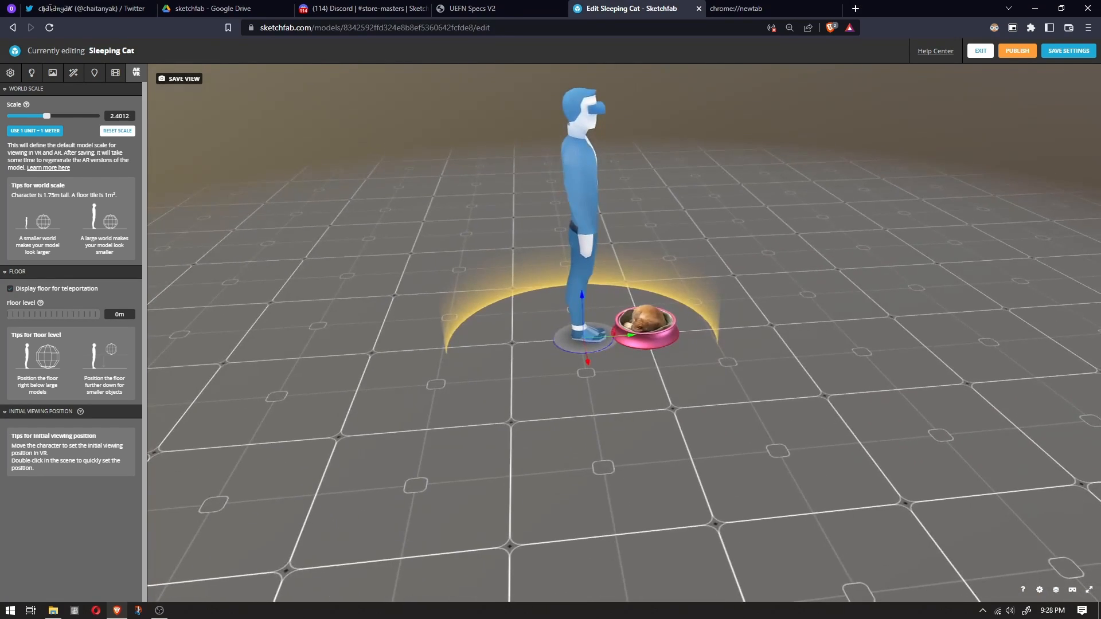
{"action": "left_click_drag", "start_coordinate": [47, 116], "coordinate": [49, 116]}
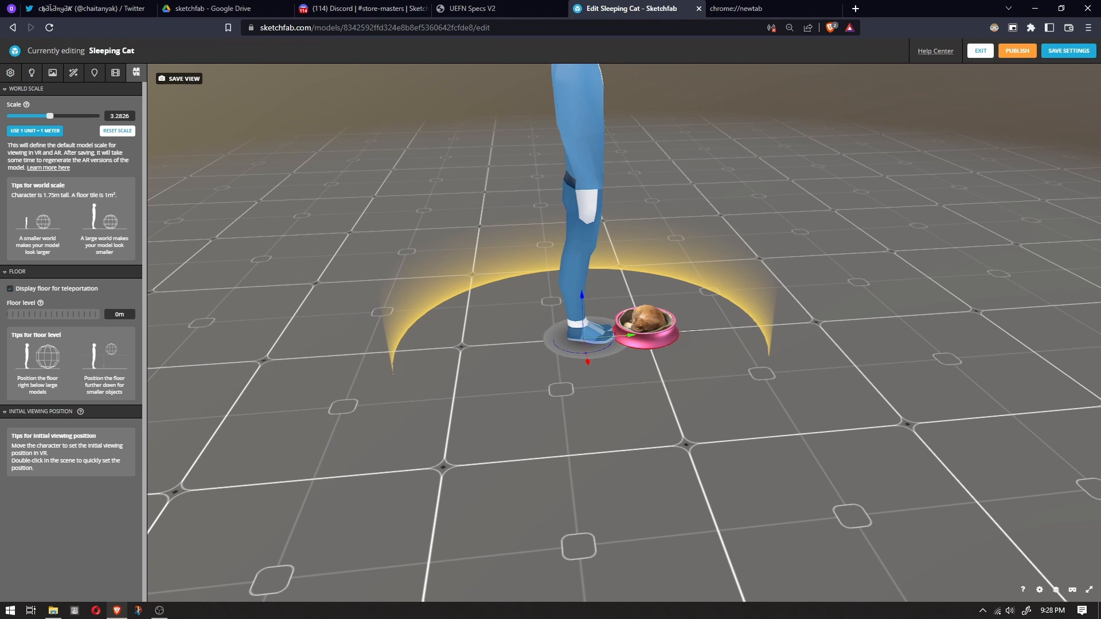
{"action": "left_click_drag", "start_coordinate": [630, 334], "coordinate": [495, 345]}
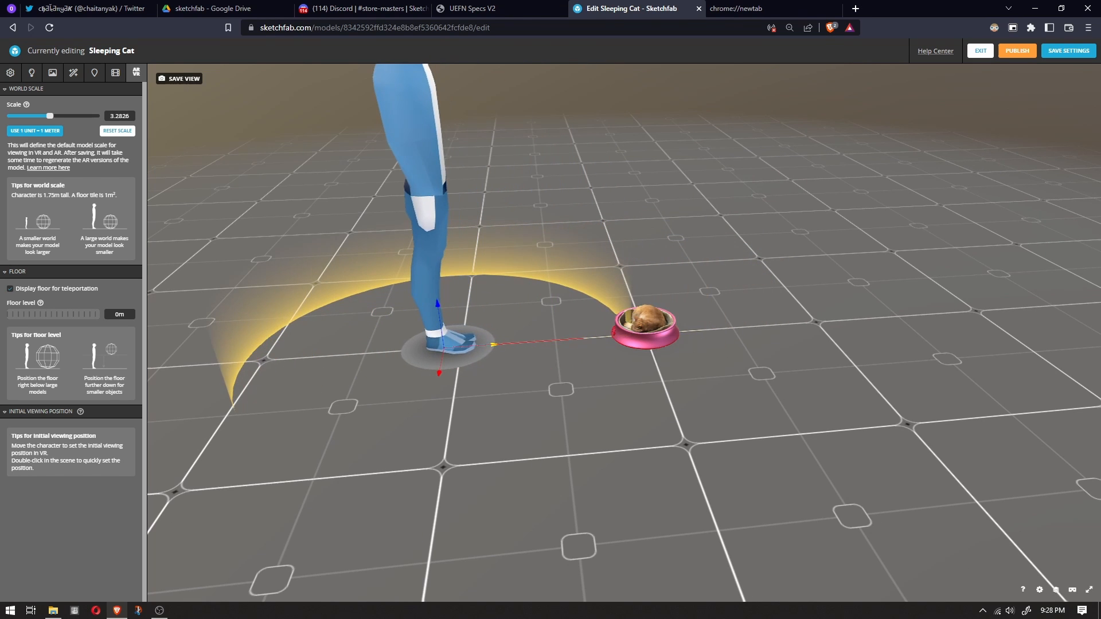
{"action": "left_click_drag", "start_coordinate": [504, 390], "coordinate": [780, 381]}
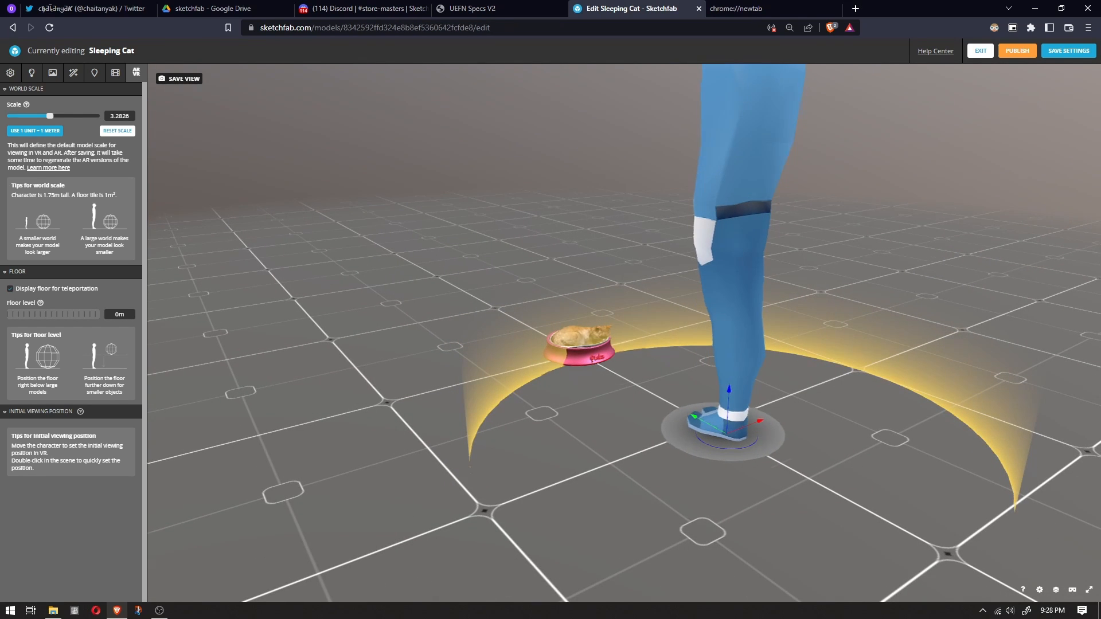
{"action": "left_click_drag", "start_coordinate": [50, 116], "coordinate": [47, 115]}
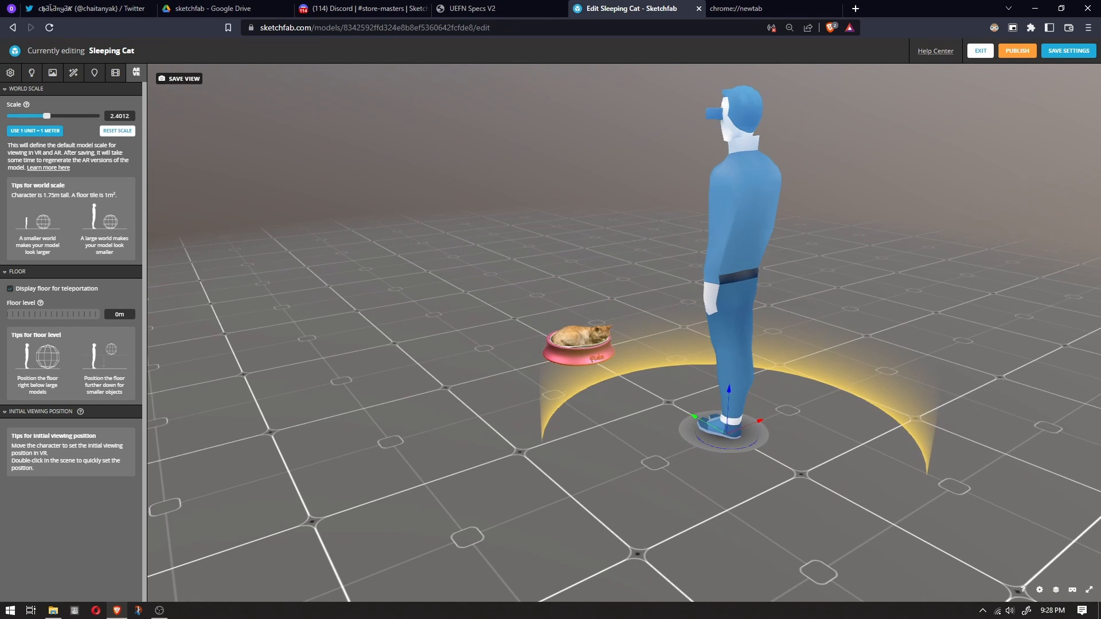
{"action": "left_click_drag", "start_coordinate": [504, 379], "coordinate": [659, 424]}
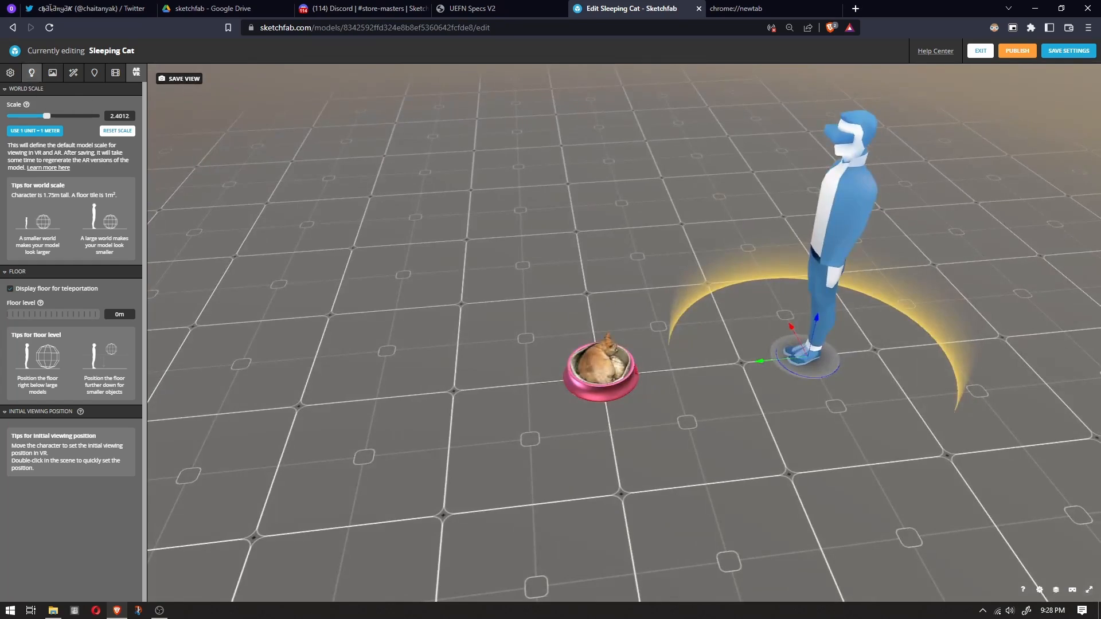
Save the 3D settings and publish the Sleeping Cat model.
{"action": "left_click", "coordinate": [52, 72]}
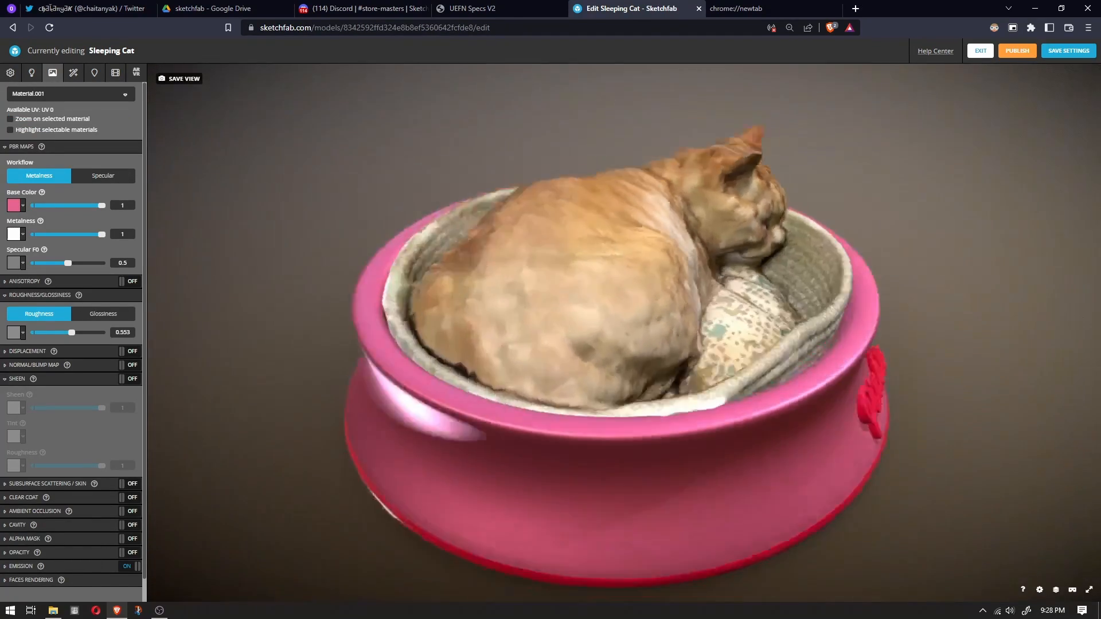
{"action": "left_click_drag", "start_coordinate": [516, 378], "coordinate": [459, 338]}
{"action": "scroll", "coordinate": [458, 338], "scroll_direction": "down", "scroll_amount": 3}
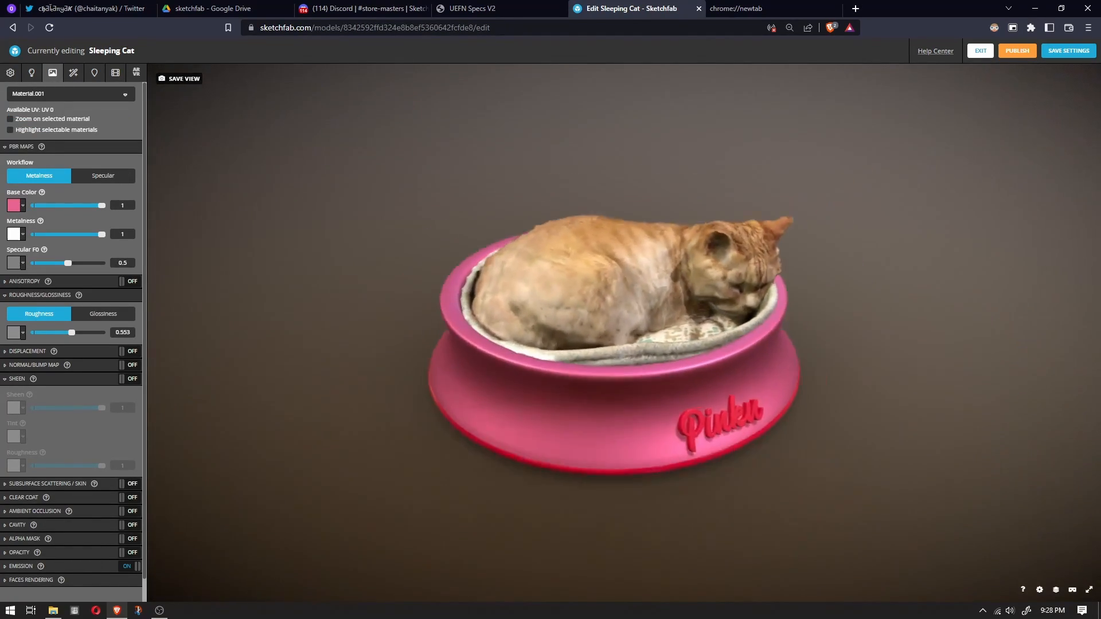
{"action": "scroll", "coordinate": [550, 344], "scroll_direction": "up", "scroll_amount": 3}
{"action": "left_click_drag", "start_coordinate": [551, 367], "coordinate": [504, 361]}
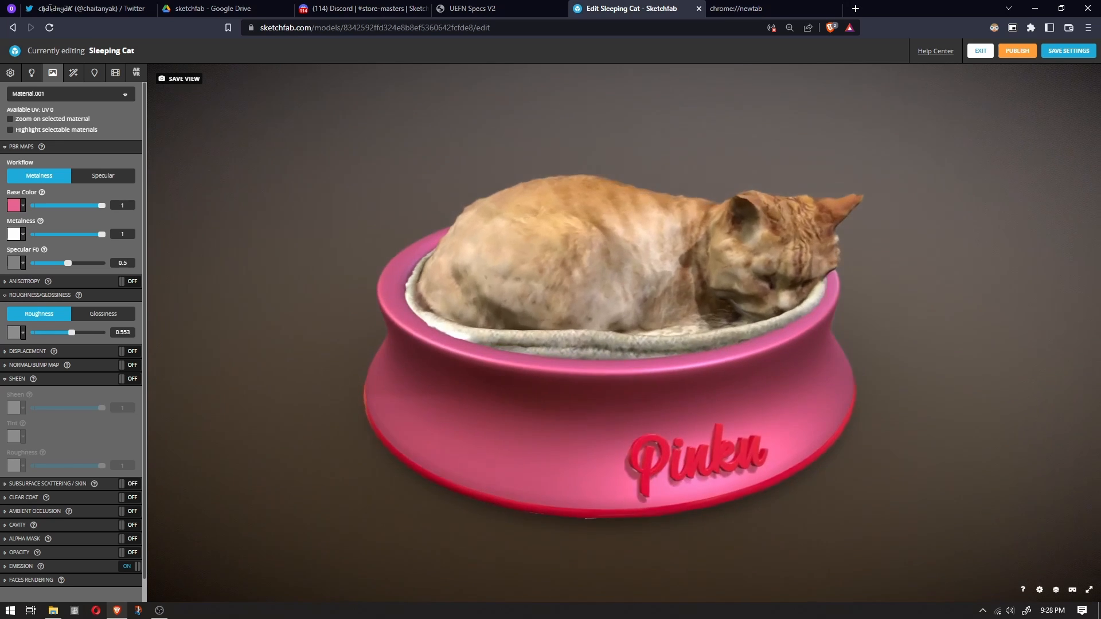
{"action": "left_click_drag", "start_coordinate": [677, 344], "coordinate": [624, 332]}
{"action": "left_click", "coordinate": [1068, 51]}
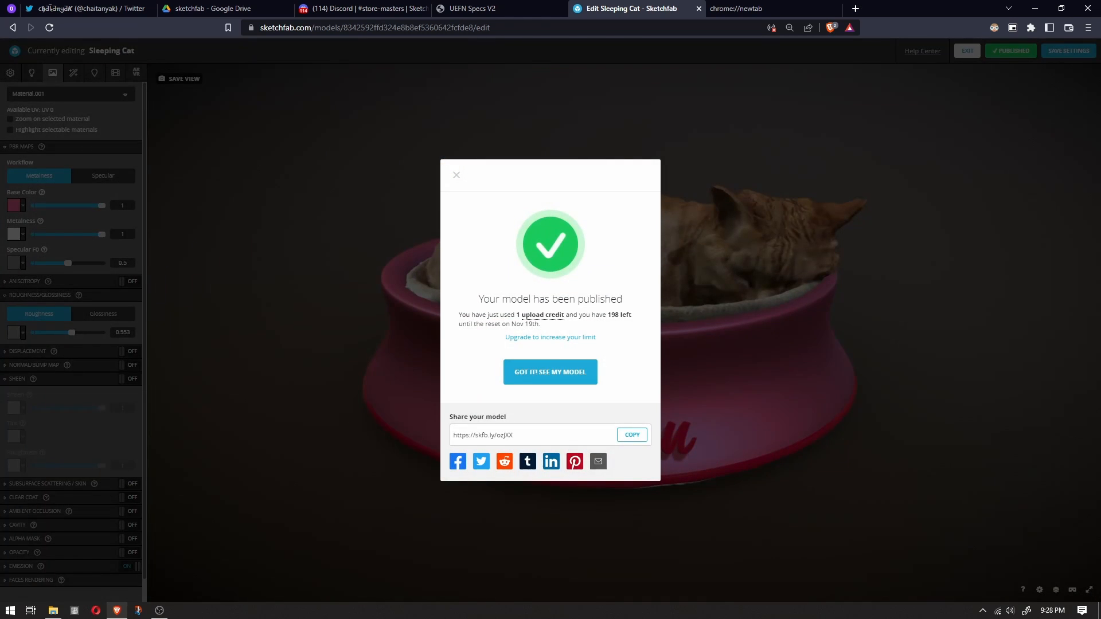
Open the published model's page and go from there to the full list of models on the artist's own profile.
{"action": "left_click", "coordinate": [550, 371]}
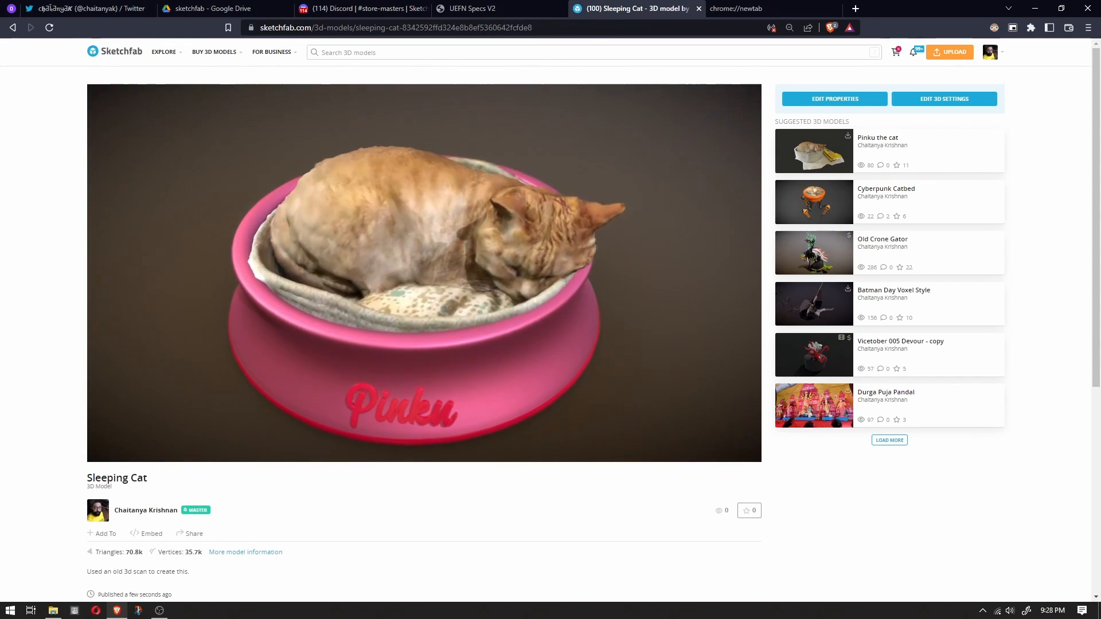
{"action": "left_click", "coordinate": [146, 510]}
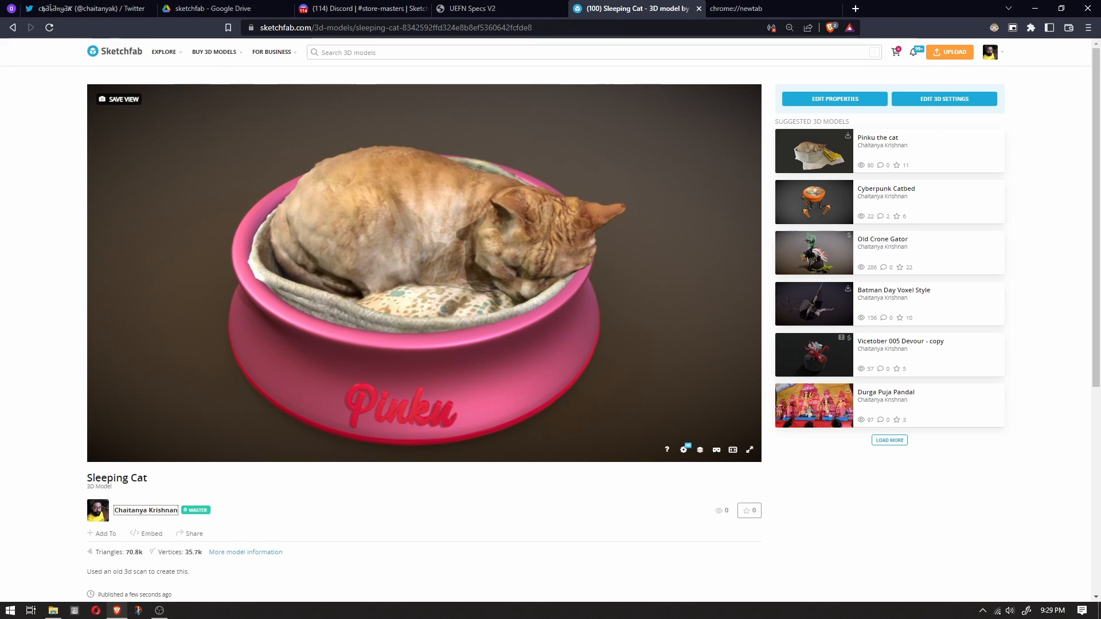
{"action": "scroll", "coordinate": [917, 154], "scroll_direction": "down", "scroll_amount": 3}
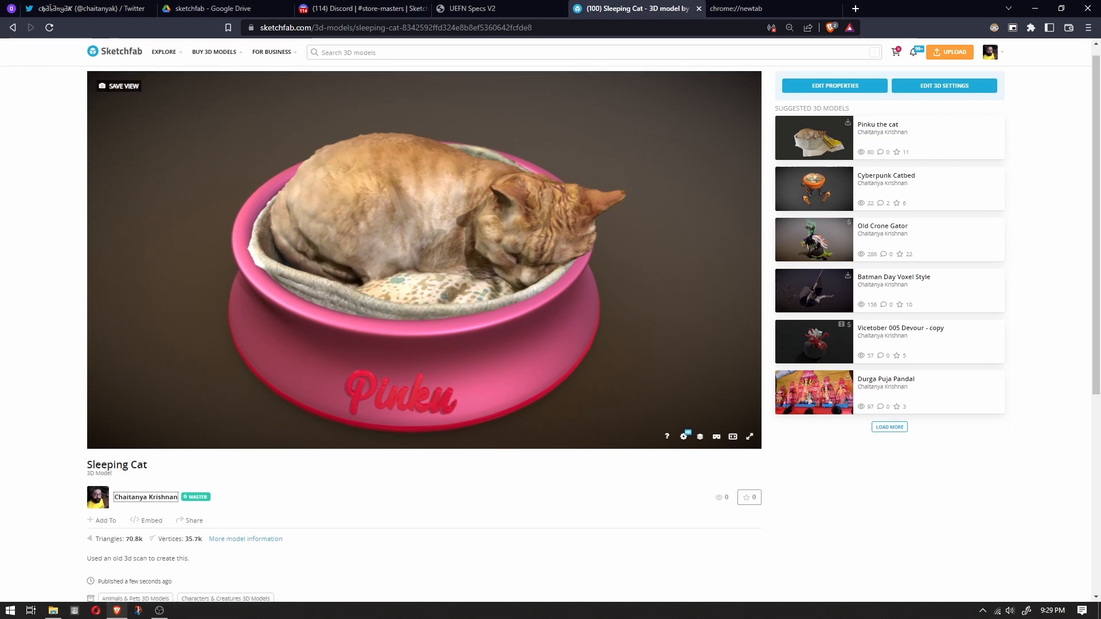
{"action": "scroll", "coordinate": [917, 153], "scroll_direction": "up", "scroll_amount": 3}
{"action": "mouse_move", "coordinate": [990, 51]}
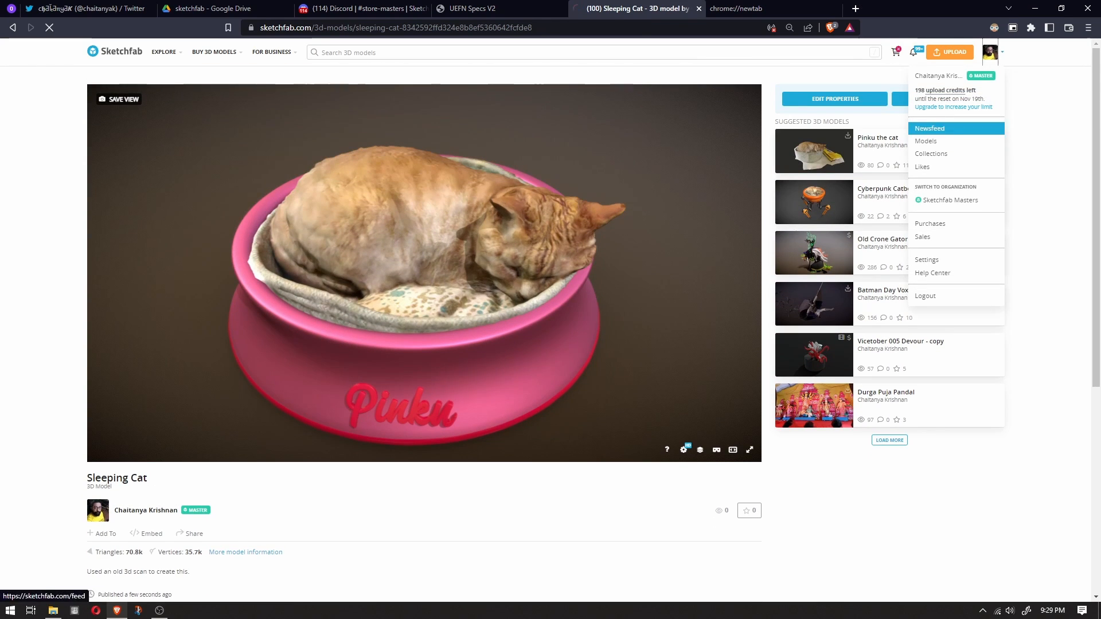
{"action": "left_click", "coordinate": [929, 129]}
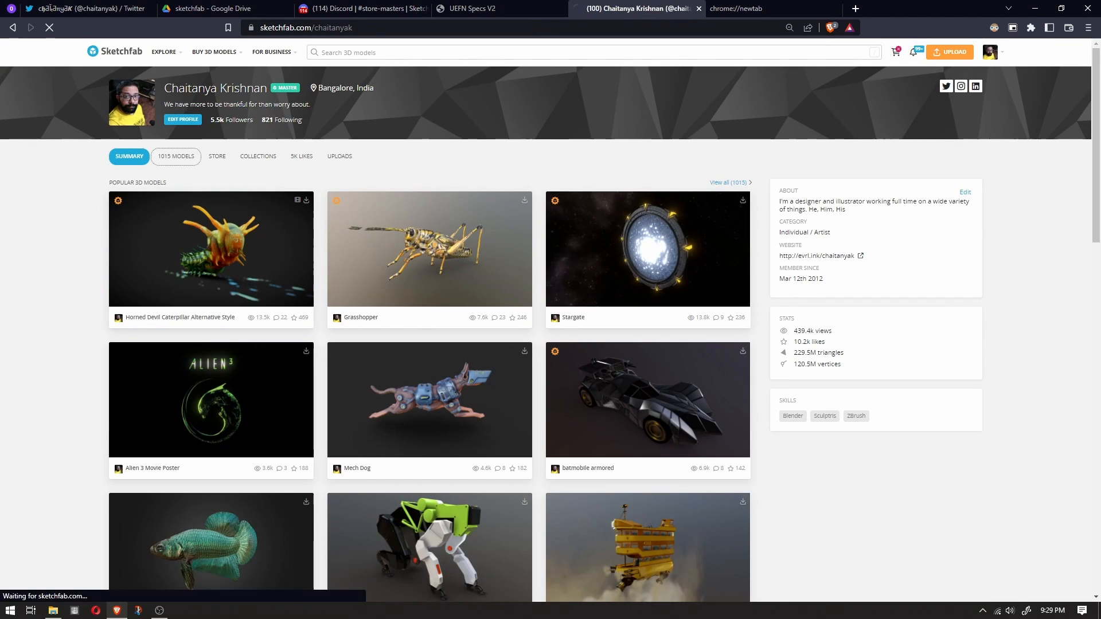
{"action": "left_click", "coordinate": [175, 156]}
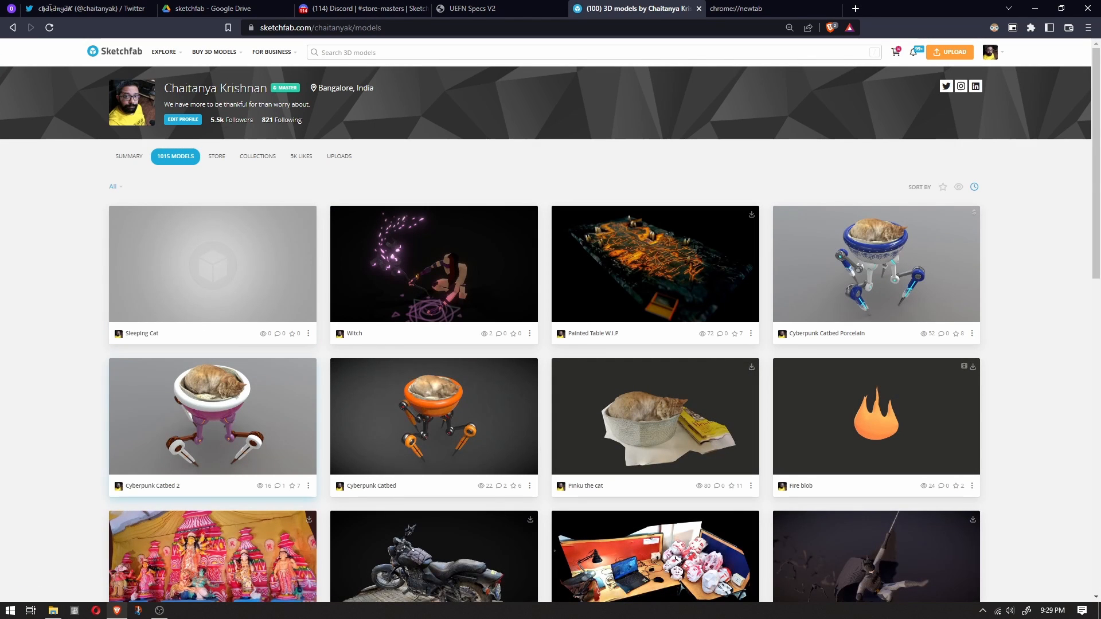
Open the Cyberpunk Catbed Porcelain model, inspect it from different angles and close it.
{"action": "left_click", "coordinate": [876, 264]}
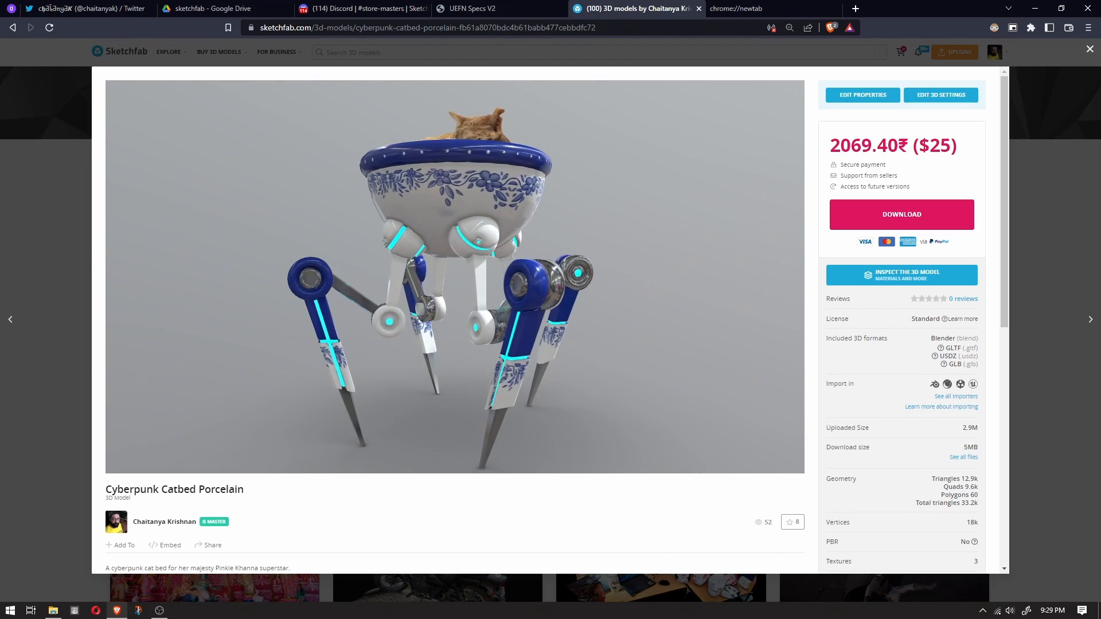
{"action": "mouse_move", "coordinate": [452, 275]}
{"action": "left_mouse_down"}
{"action": "mouse_move", "coordinate": [504, 309]}
{"action": "mouse_move", "coordinate": [562, 303]}
{"action": "mouse_move", "coordinate": [505, 275]}
{"action": "mouse_move", "coordinate": [447, 344]}
{"action": "mouse_move", "coordinate": [450, 287]}
{"action": "left_mouse_up"}
{"action": "key", "text": "Escape"}
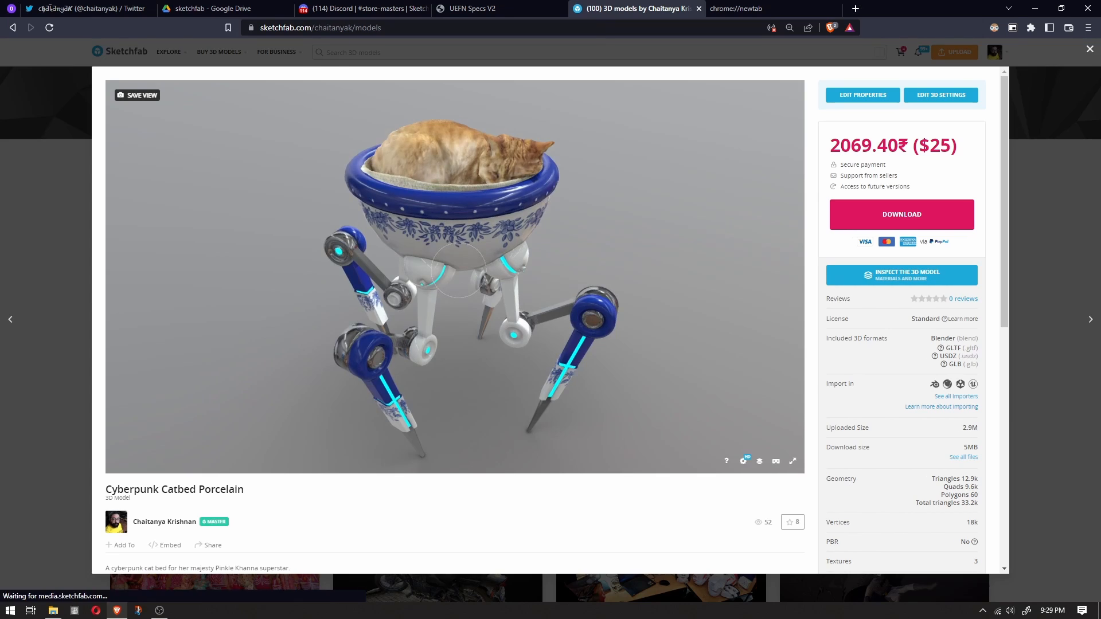
Open the published Sleeping Cat model and inspect it in full screen and in the page viewer.
{"action": "left_click", "coordinate": [212, 264]}
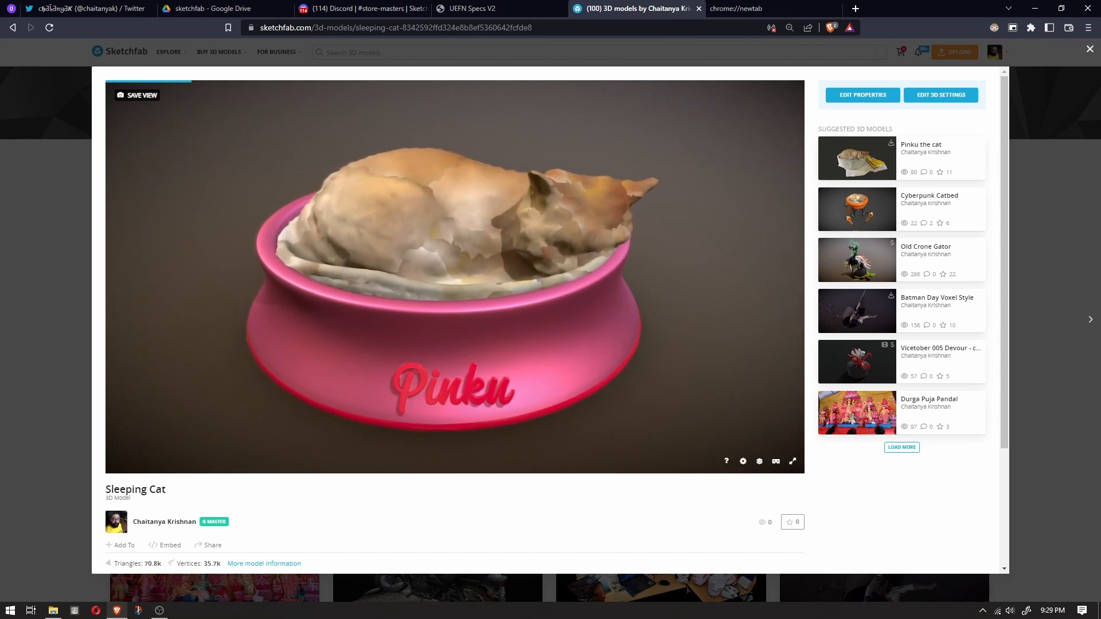
{"action": "left_click", "coordinate": [792, 461]}
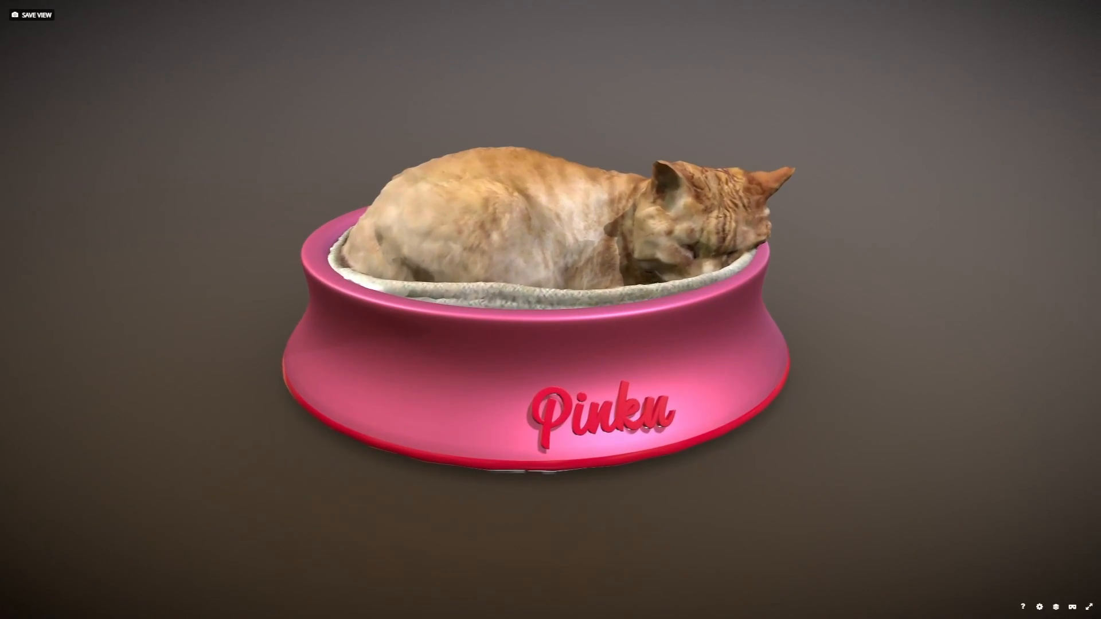
{"action": "left_click", "coordinate": [1088, 606]}
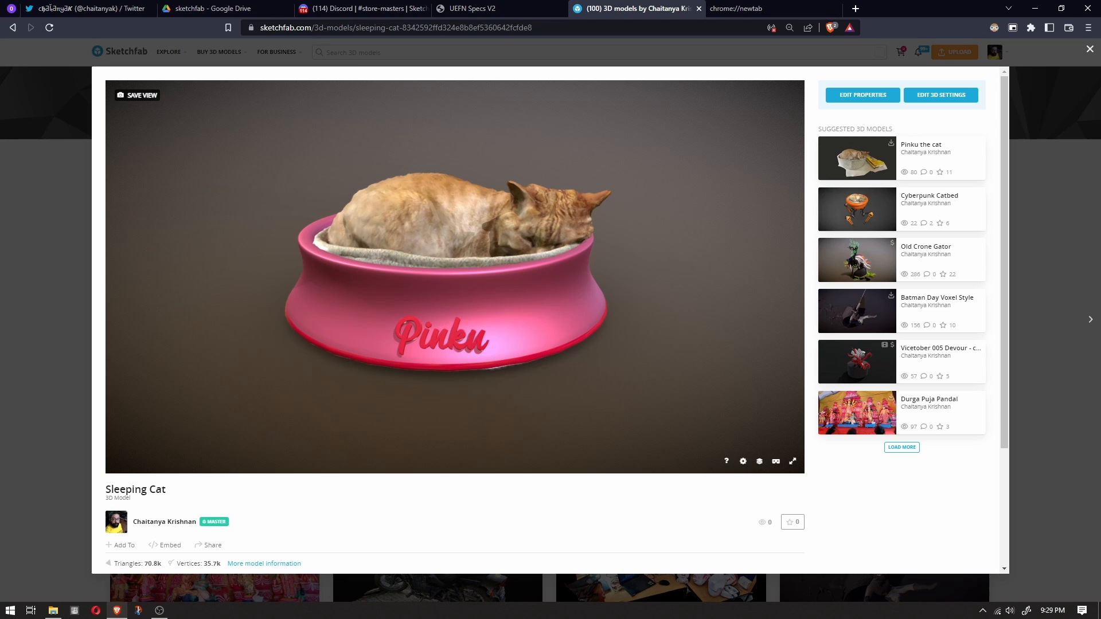
{"action": "left_click_drag", "start_coordinate": [453, 287], "coordinate": [455, 309]}
{"action": "scroll", "coordinate": [454, 277], "scroll_direction": "up", "scroll_amount": 3}
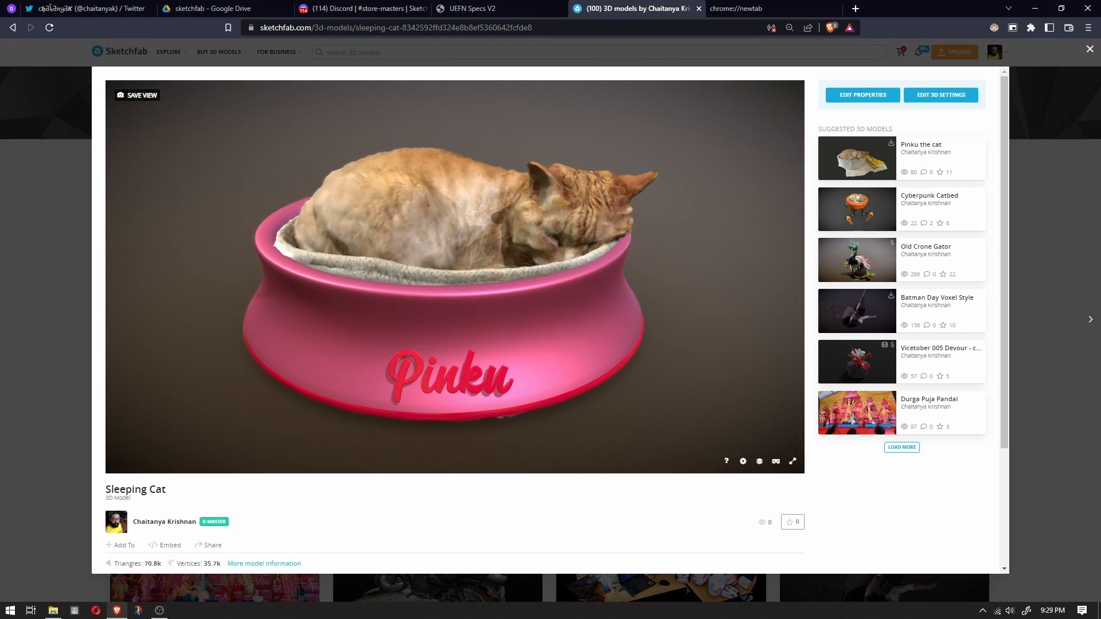
{"action": "left_click", "coordinate": [159, 610]}
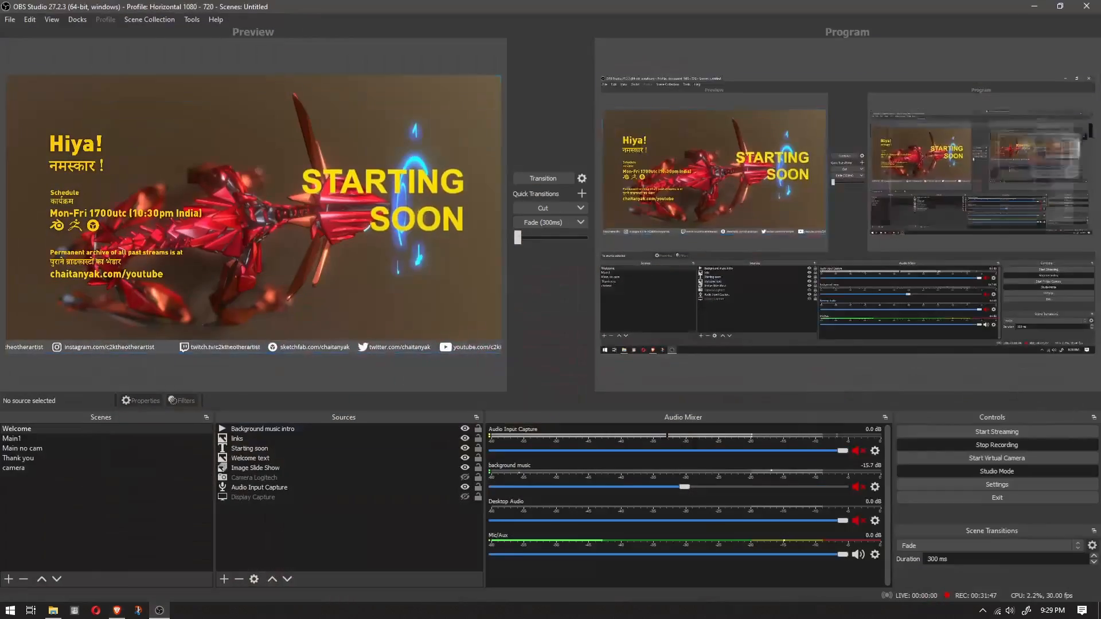